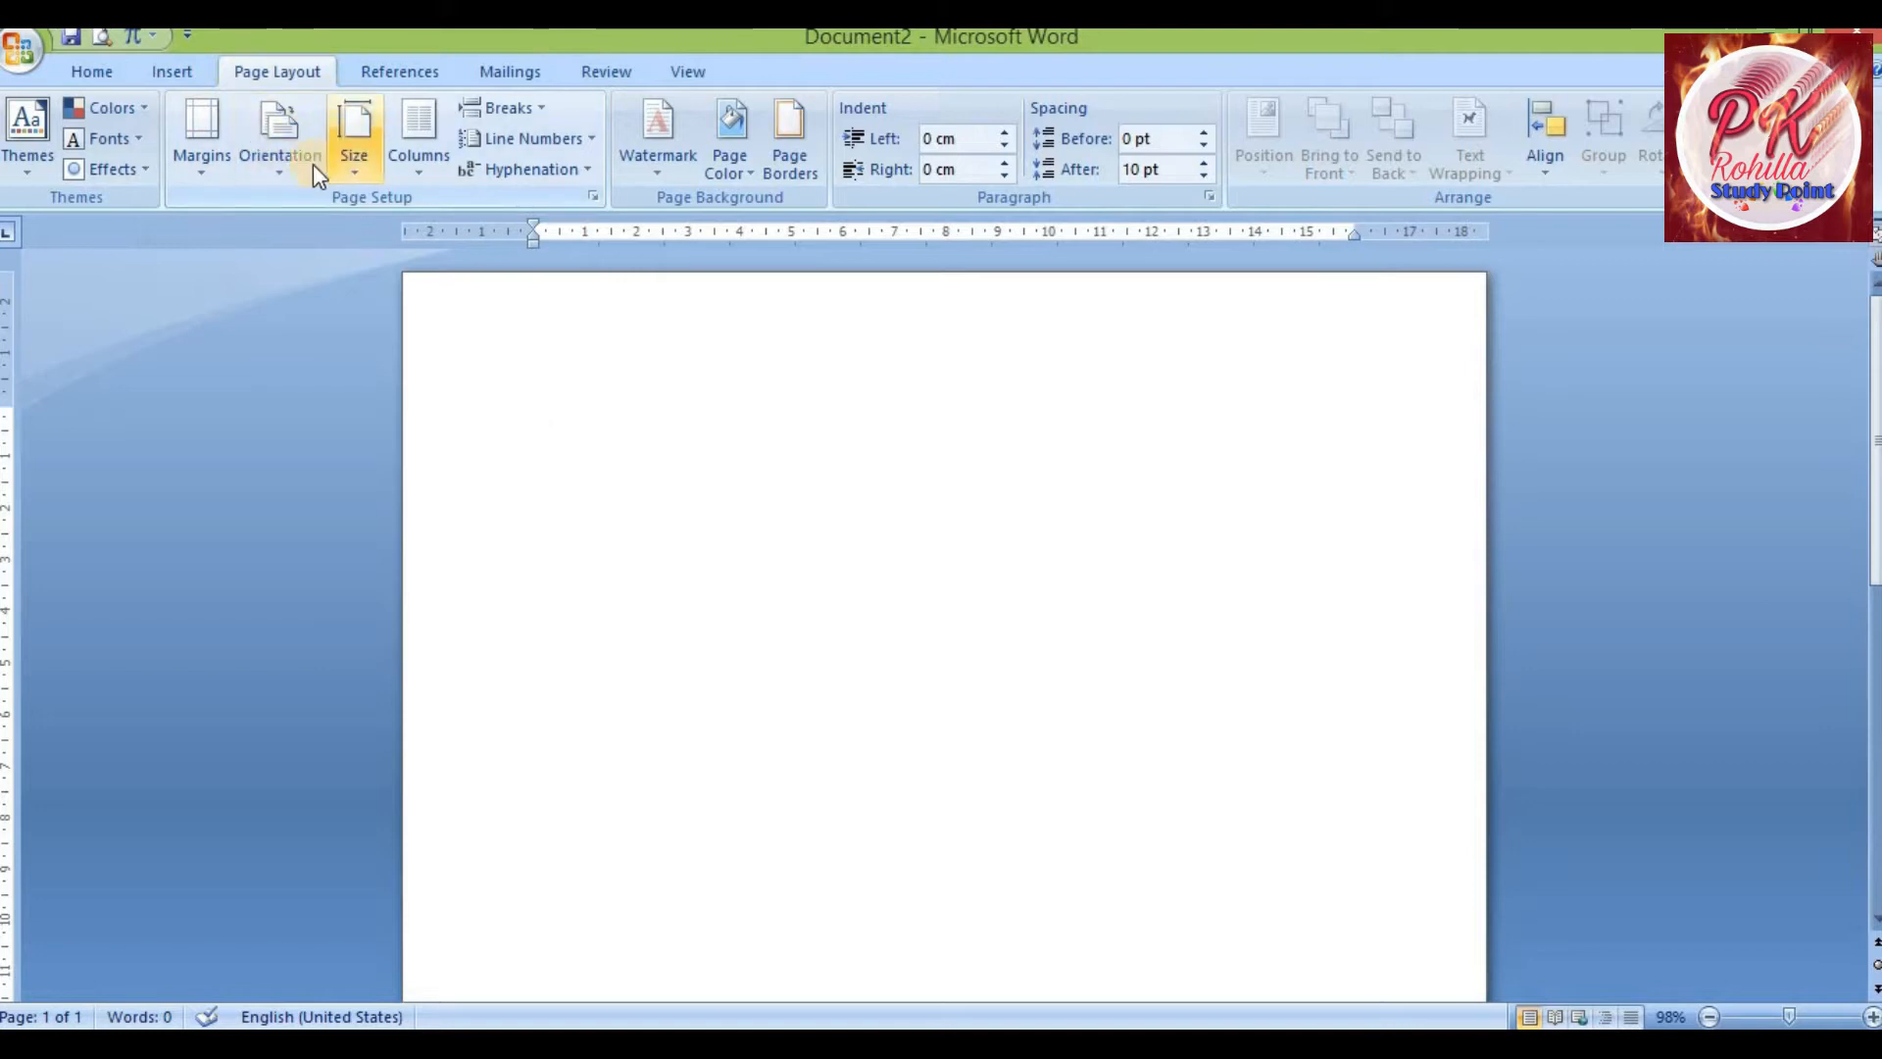
Type a long line of filler text starting with bgg into the blank document
{"action": "left_click", "coordinate": [200, 174]}
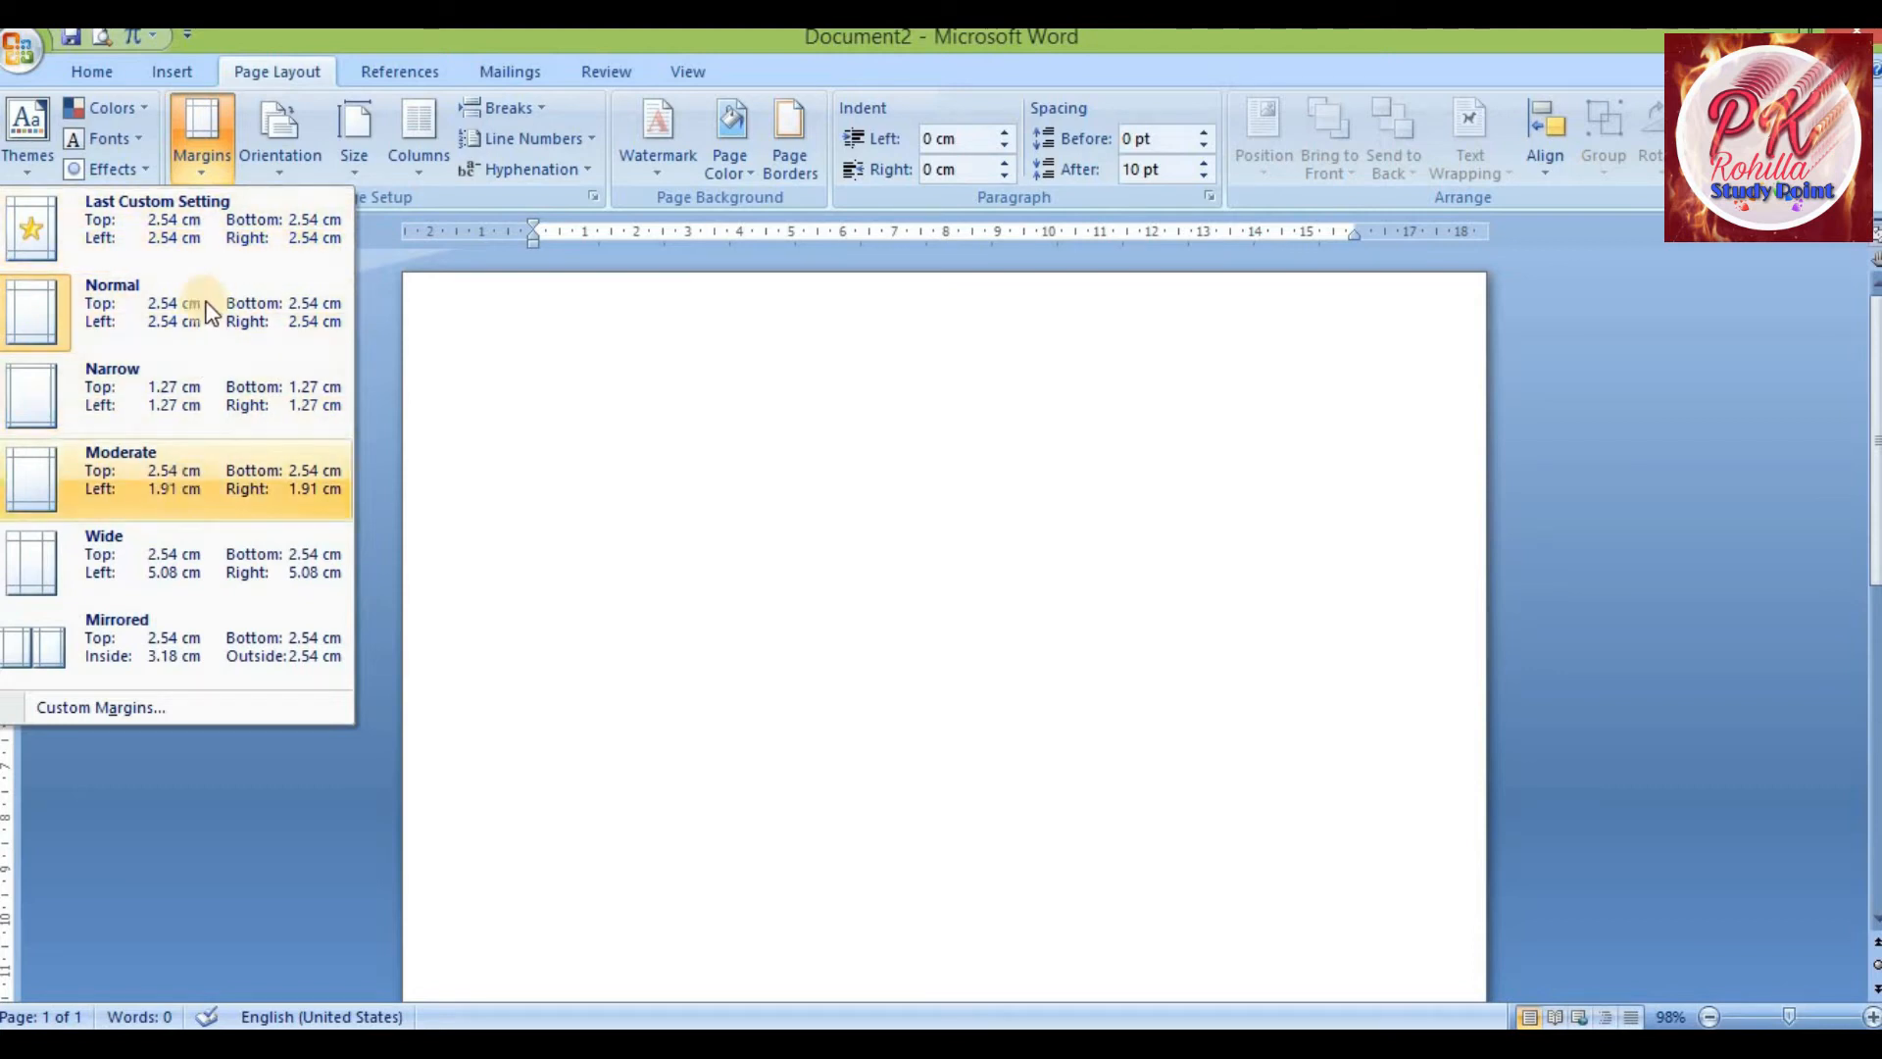
{"action": "left_click", "coordinate": [496, 333]}
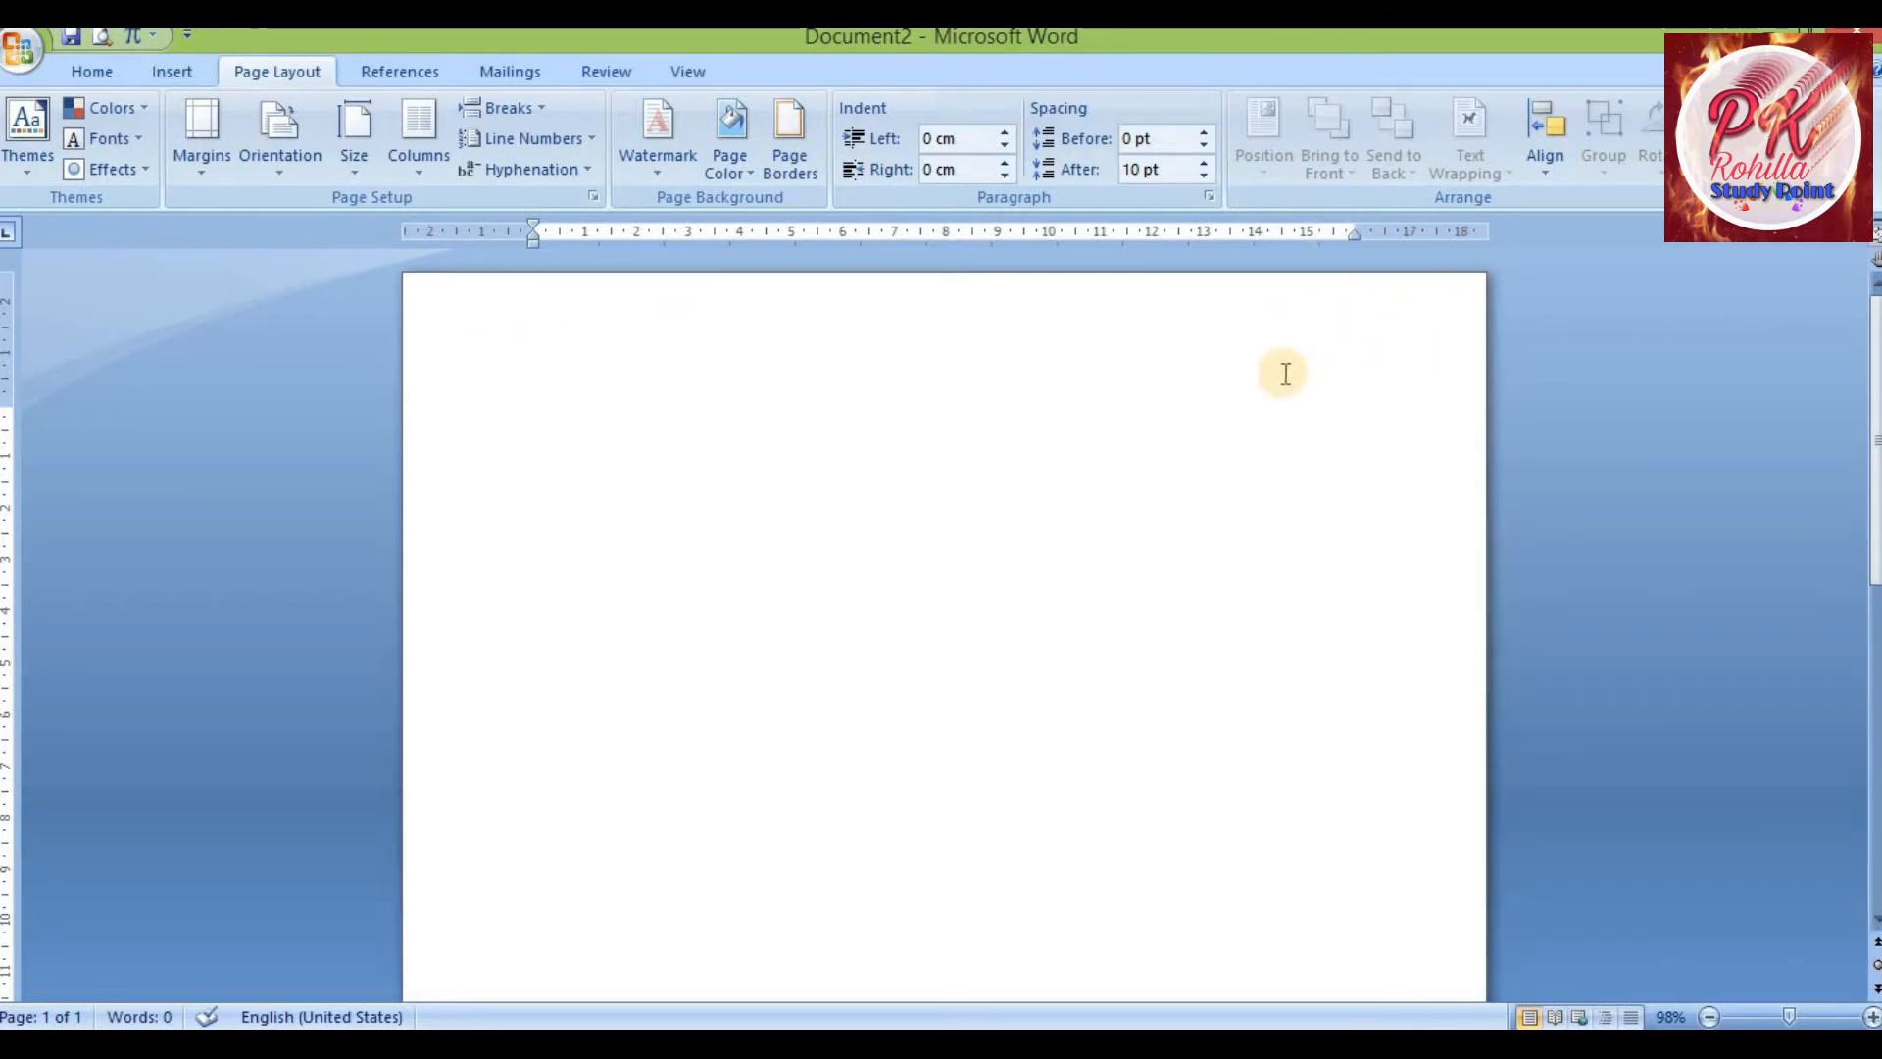
{"action": "type", "text": "bggf"}
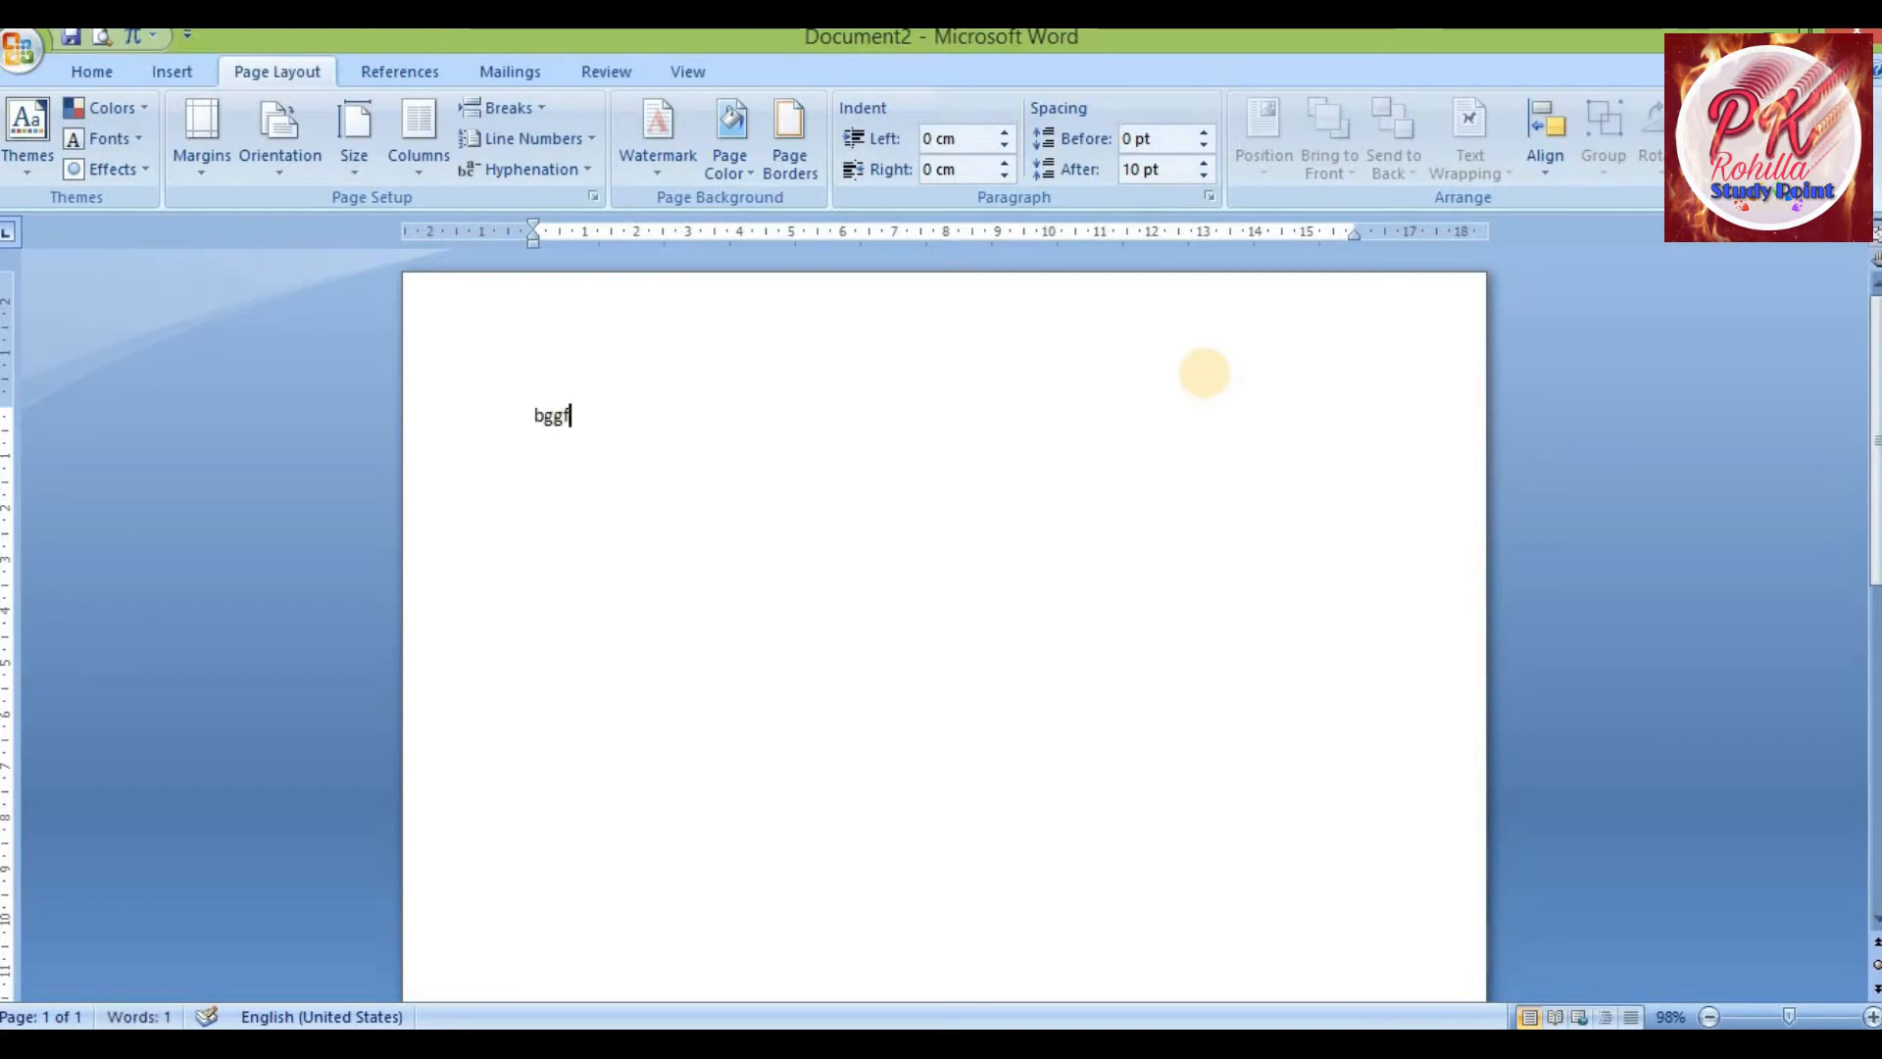
{"action": "type", "text": "ffffffffffffffffffffffffgfg"}
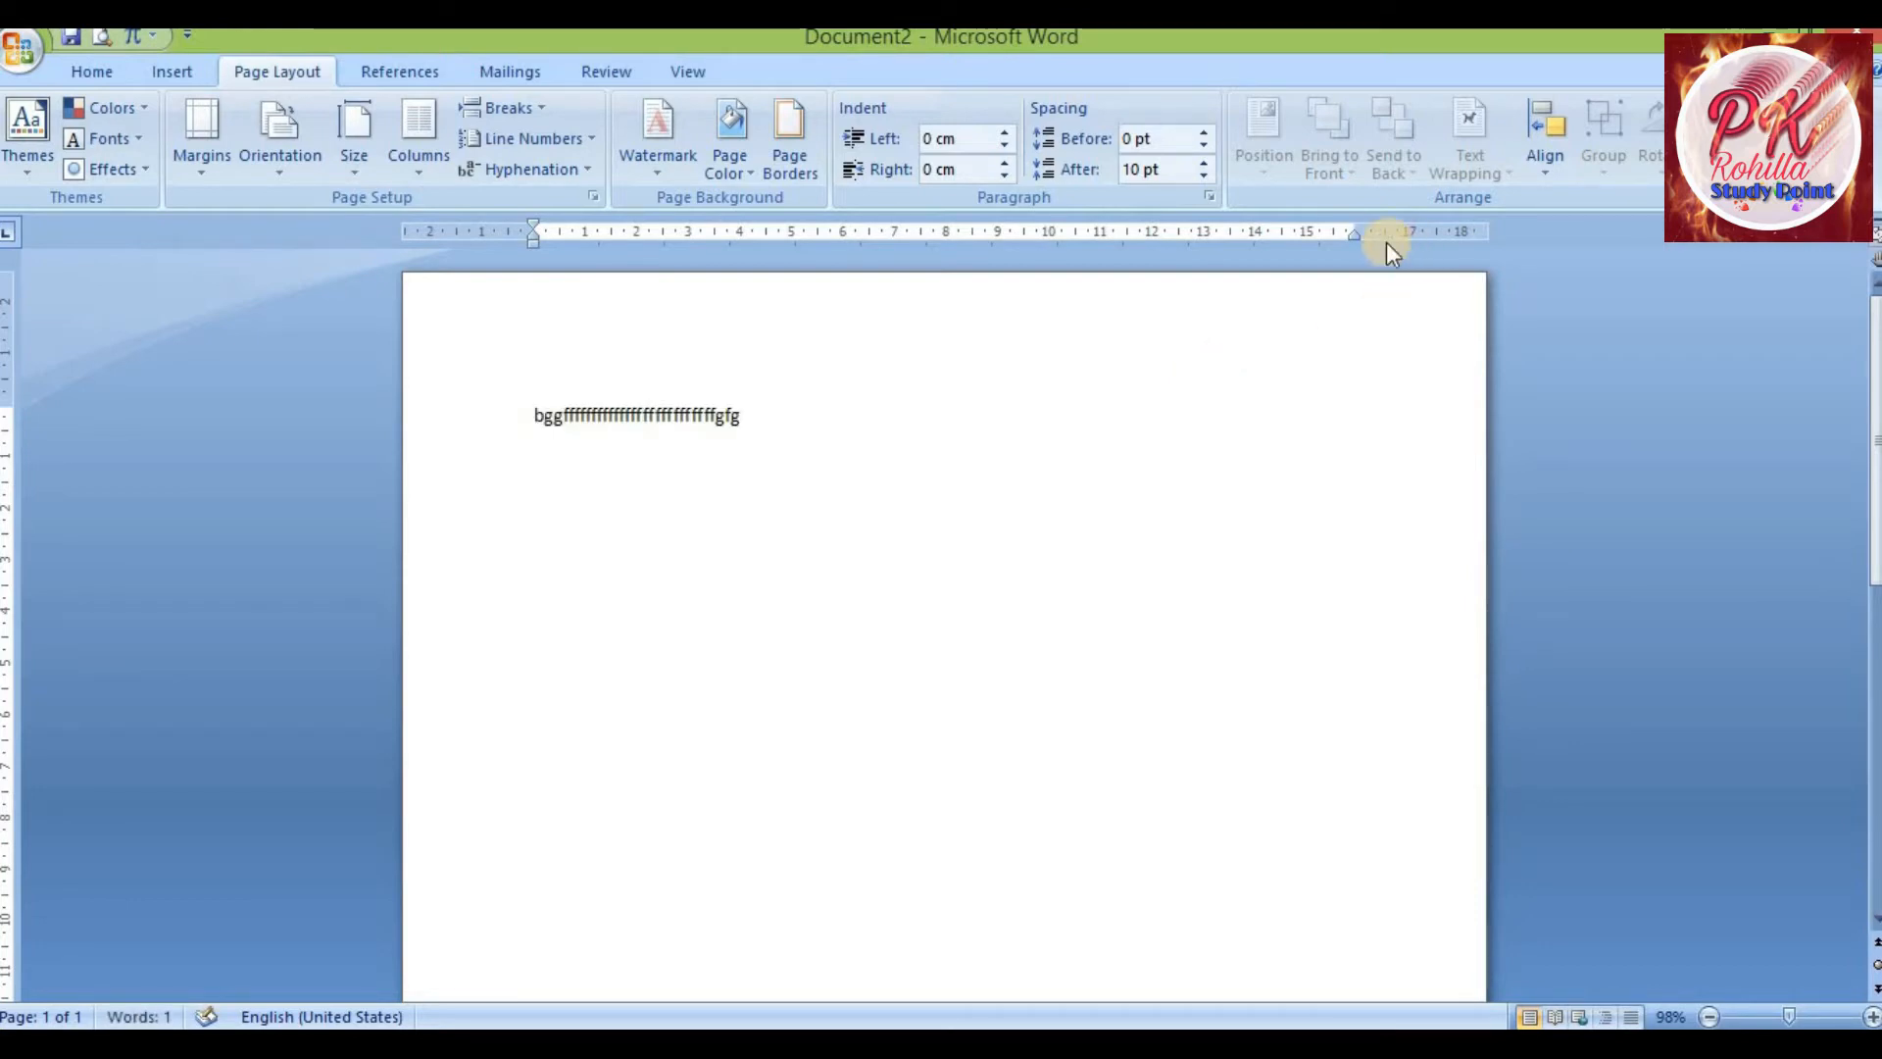
{"action": "type", "text": "gggffg"}
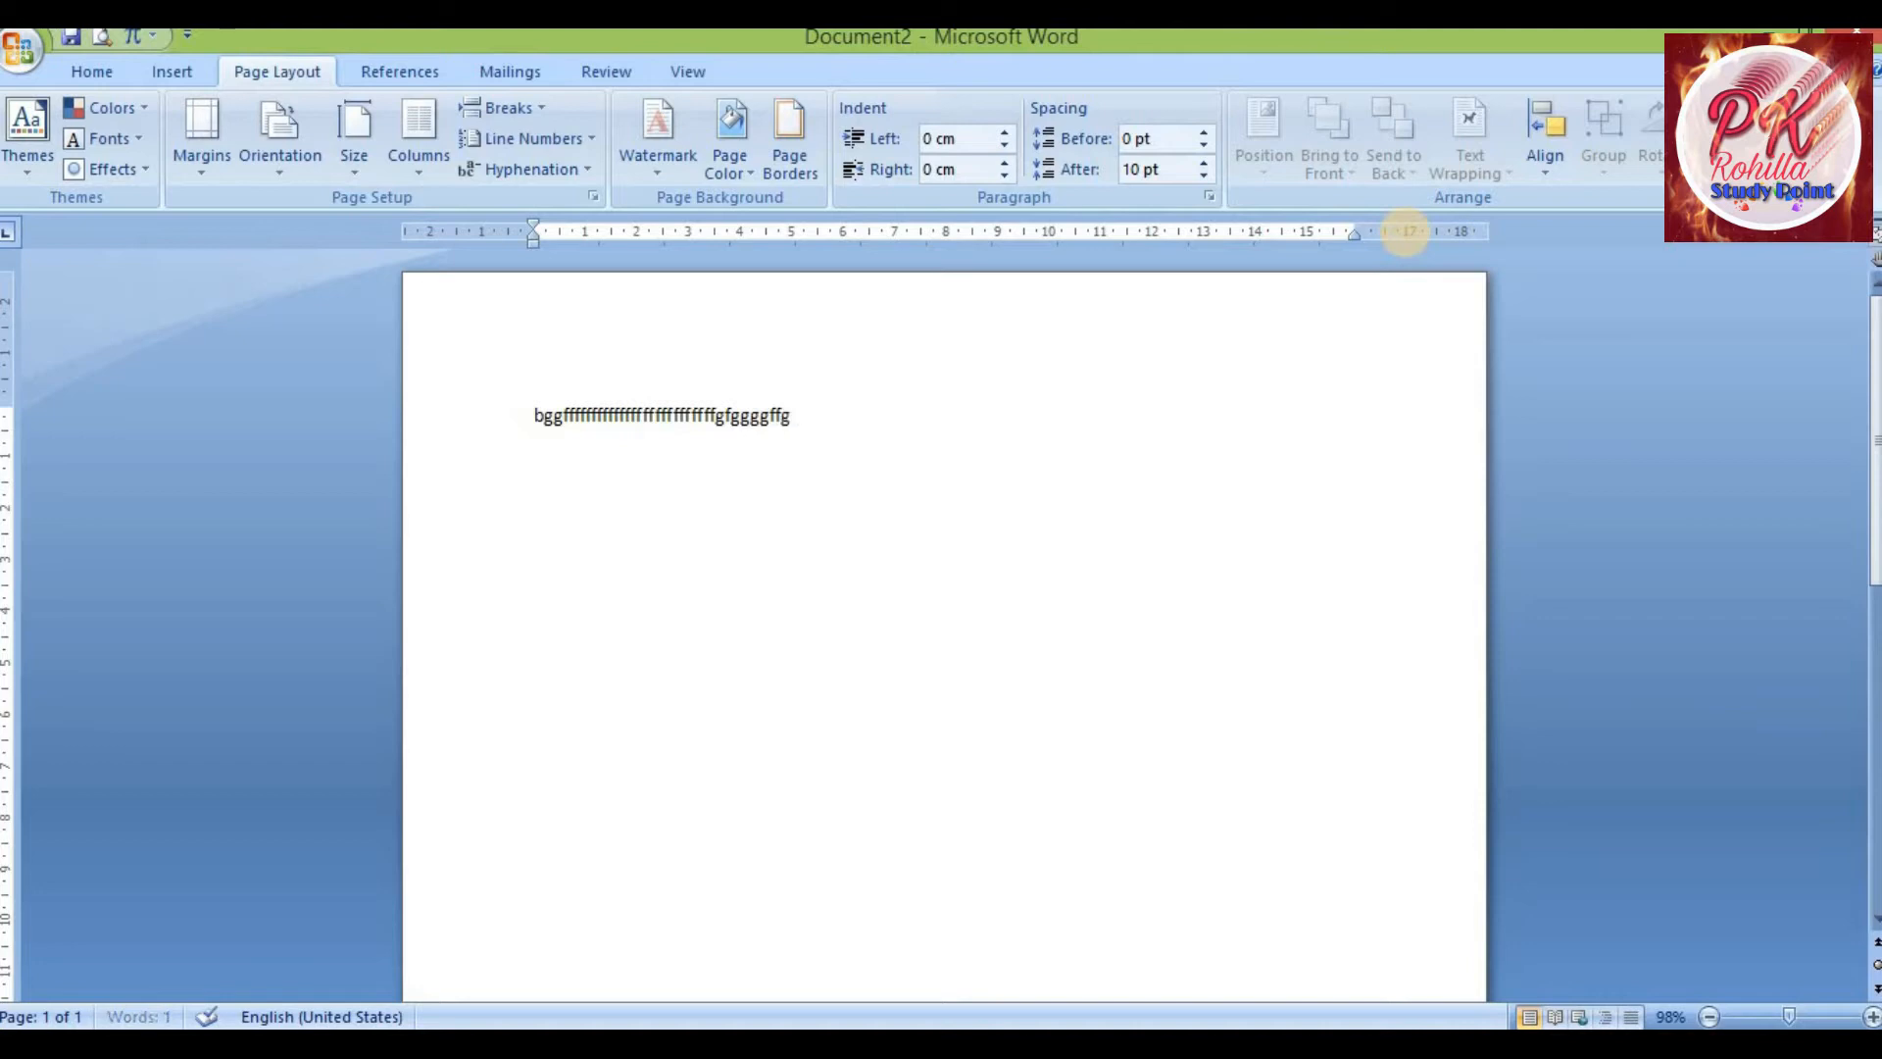
{"action": "type", "text": "ggggggggggggggggggggggggggggggggggg"}
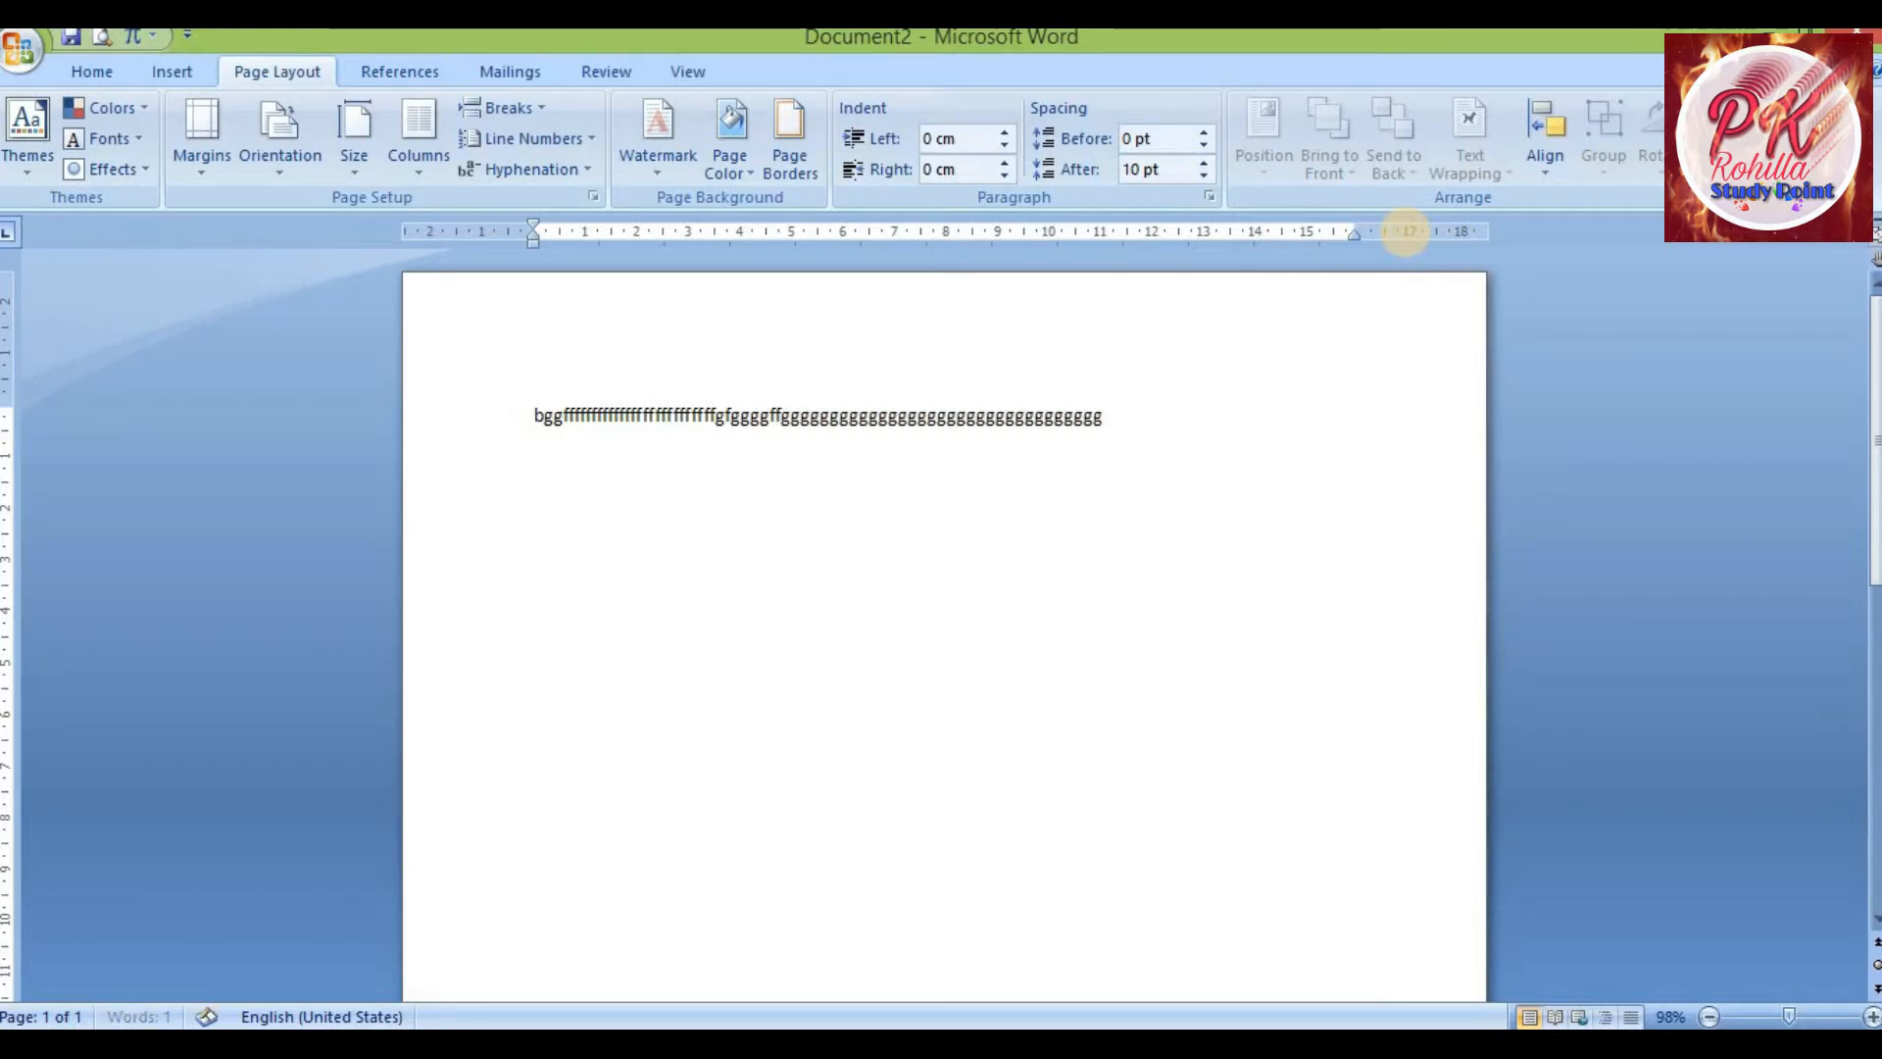
{"action": "type", "text": "ggggggggggggggggggggggggggggggggggggggggggggggg"}
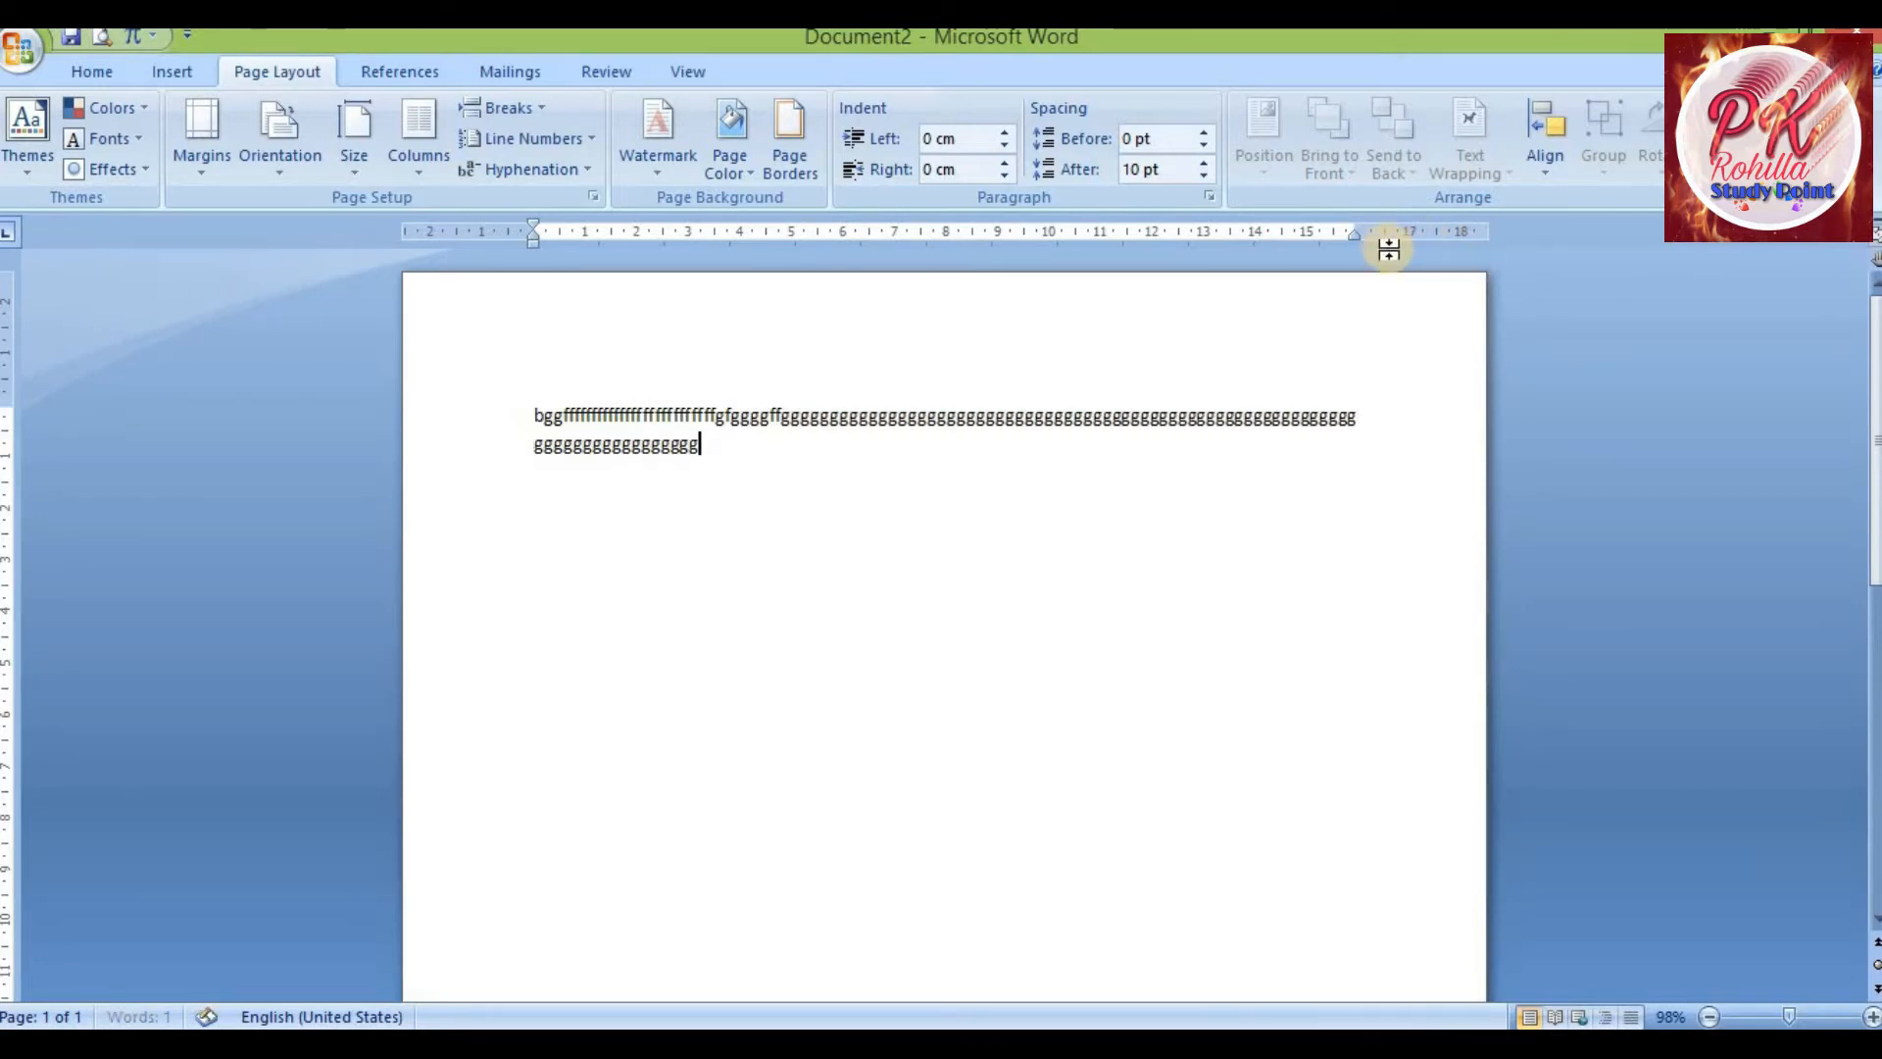
Apply the Narrow margin preset to the page
{"action": "left_click", "coordinate": [1392, 411]}
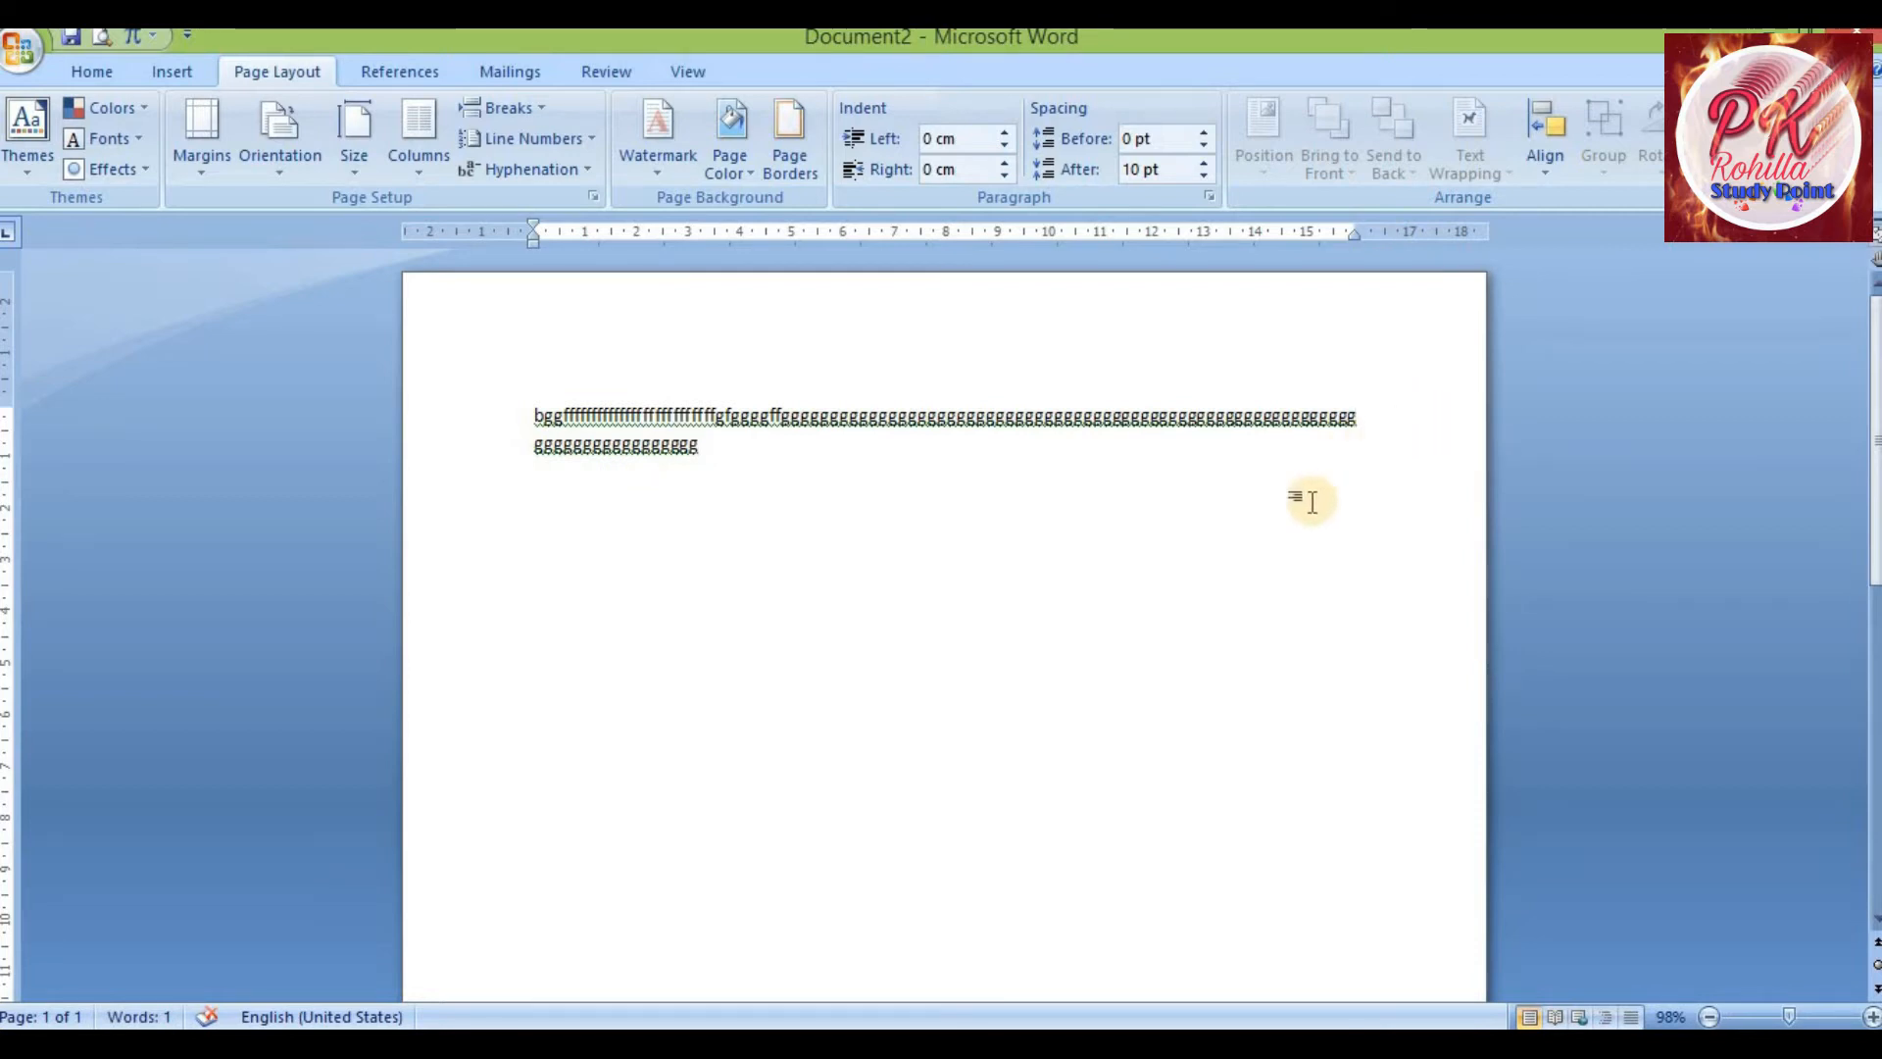
{"action": "scroll", "coordinate": [1304, 496], "scroll_direction": "down", "scroll_amount": 6}
{"action": "scroll", "coordinate": [1144, 504], "scroll_direction": "down", "scroll_amount": 5}
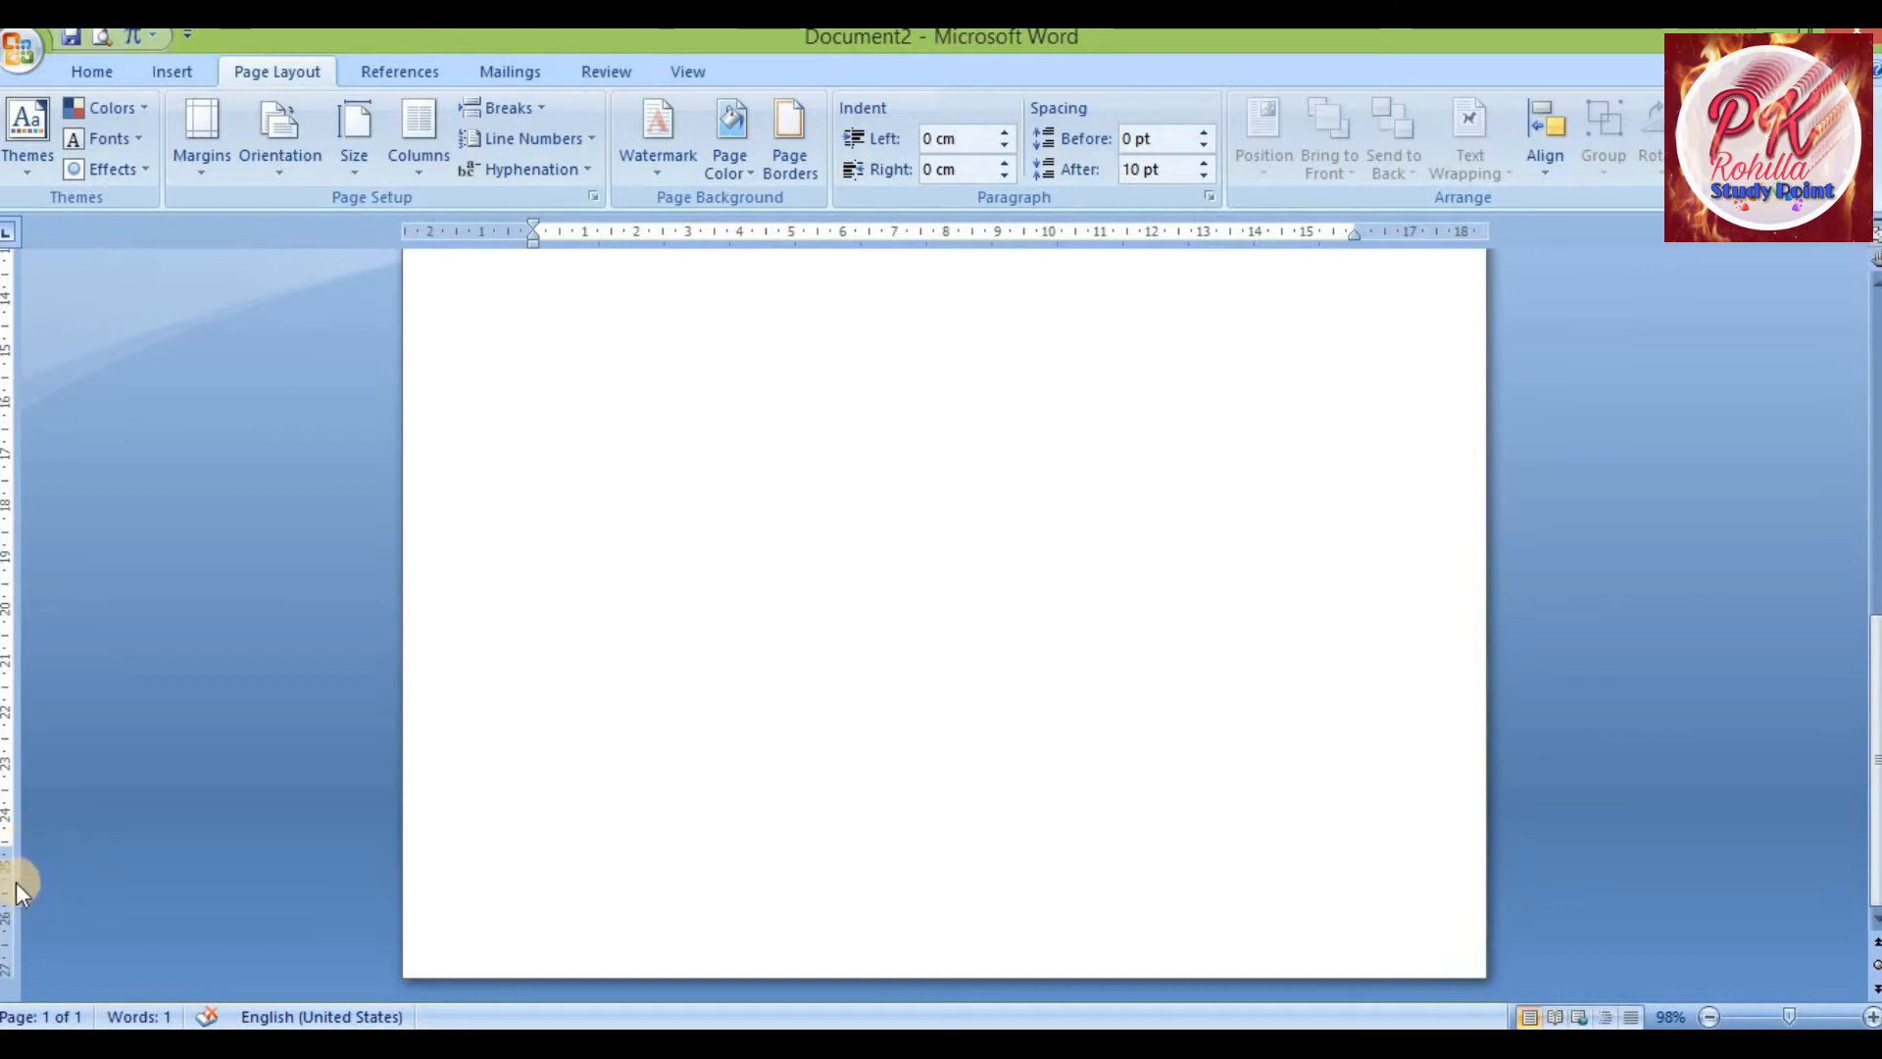
{"action": "scroll", "coordinate": [597, 744], "scroll_direction": "up", "scroll_amount": 12}
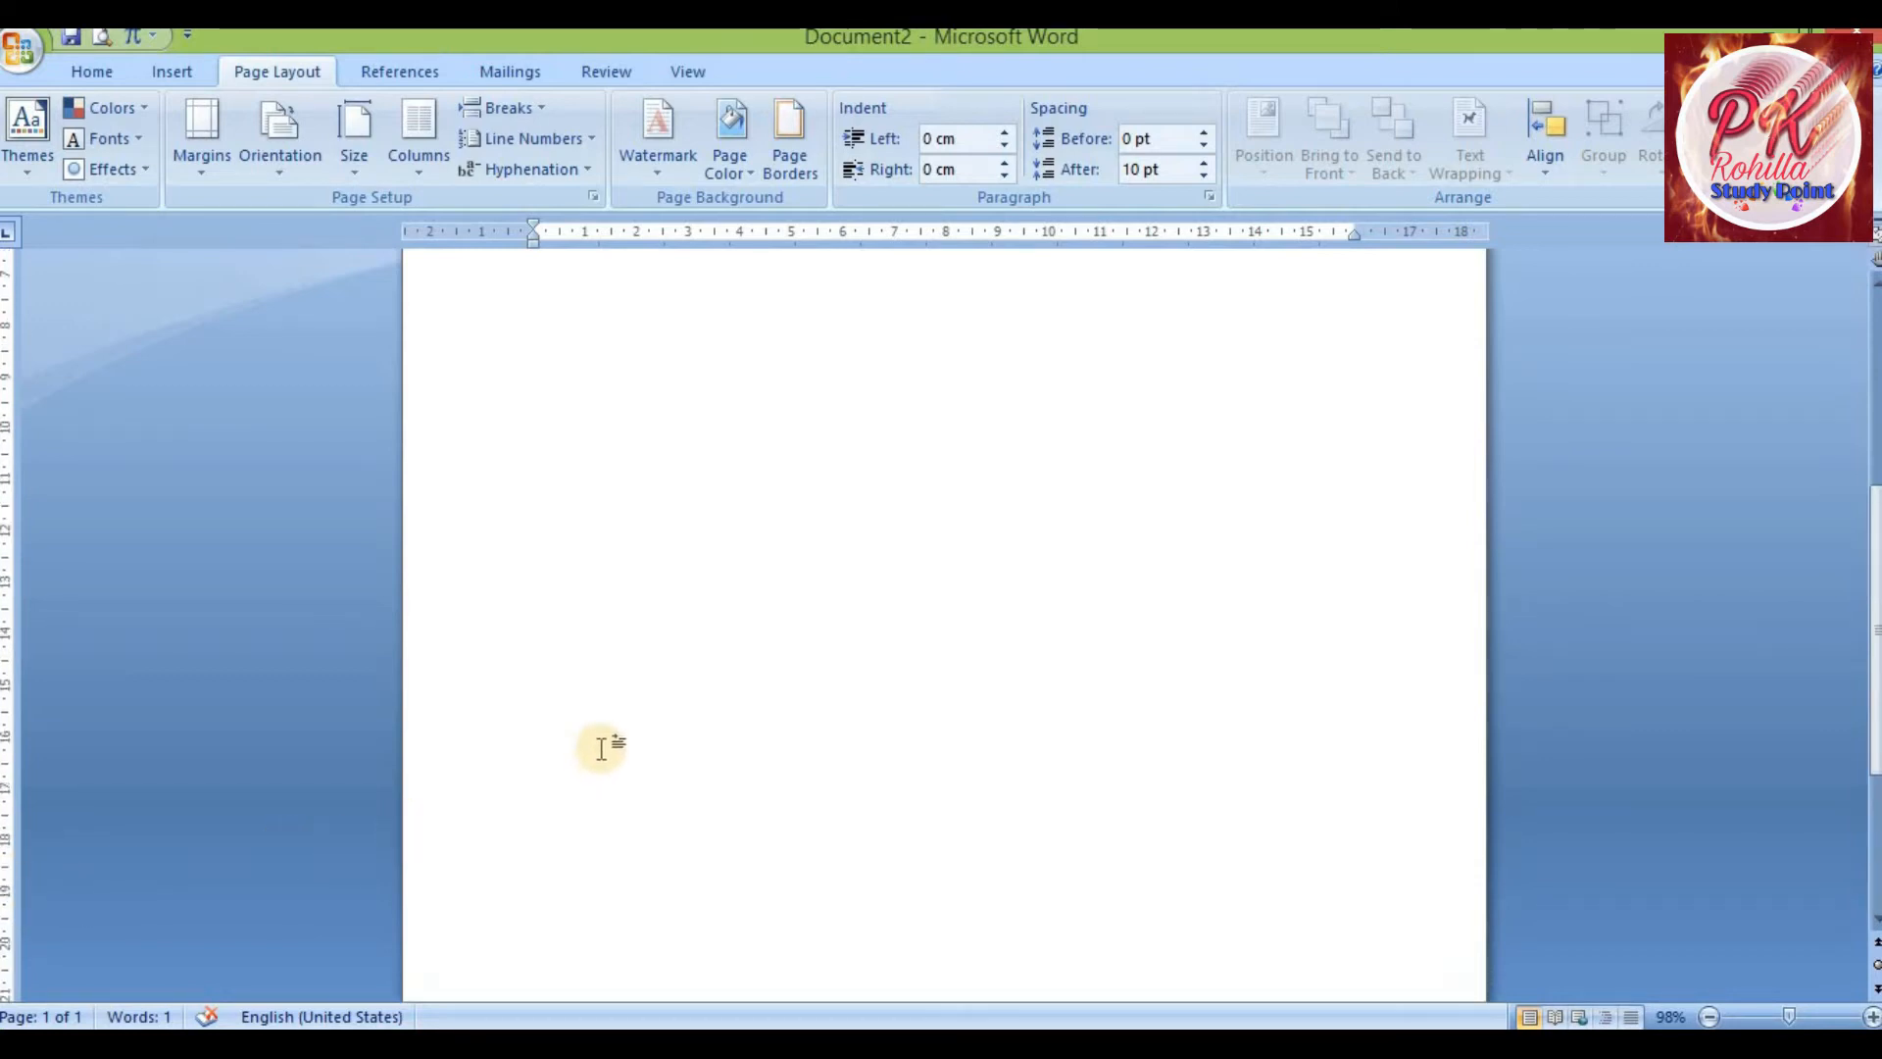
{"action": "left_click", "coordinate": [751, 480]}
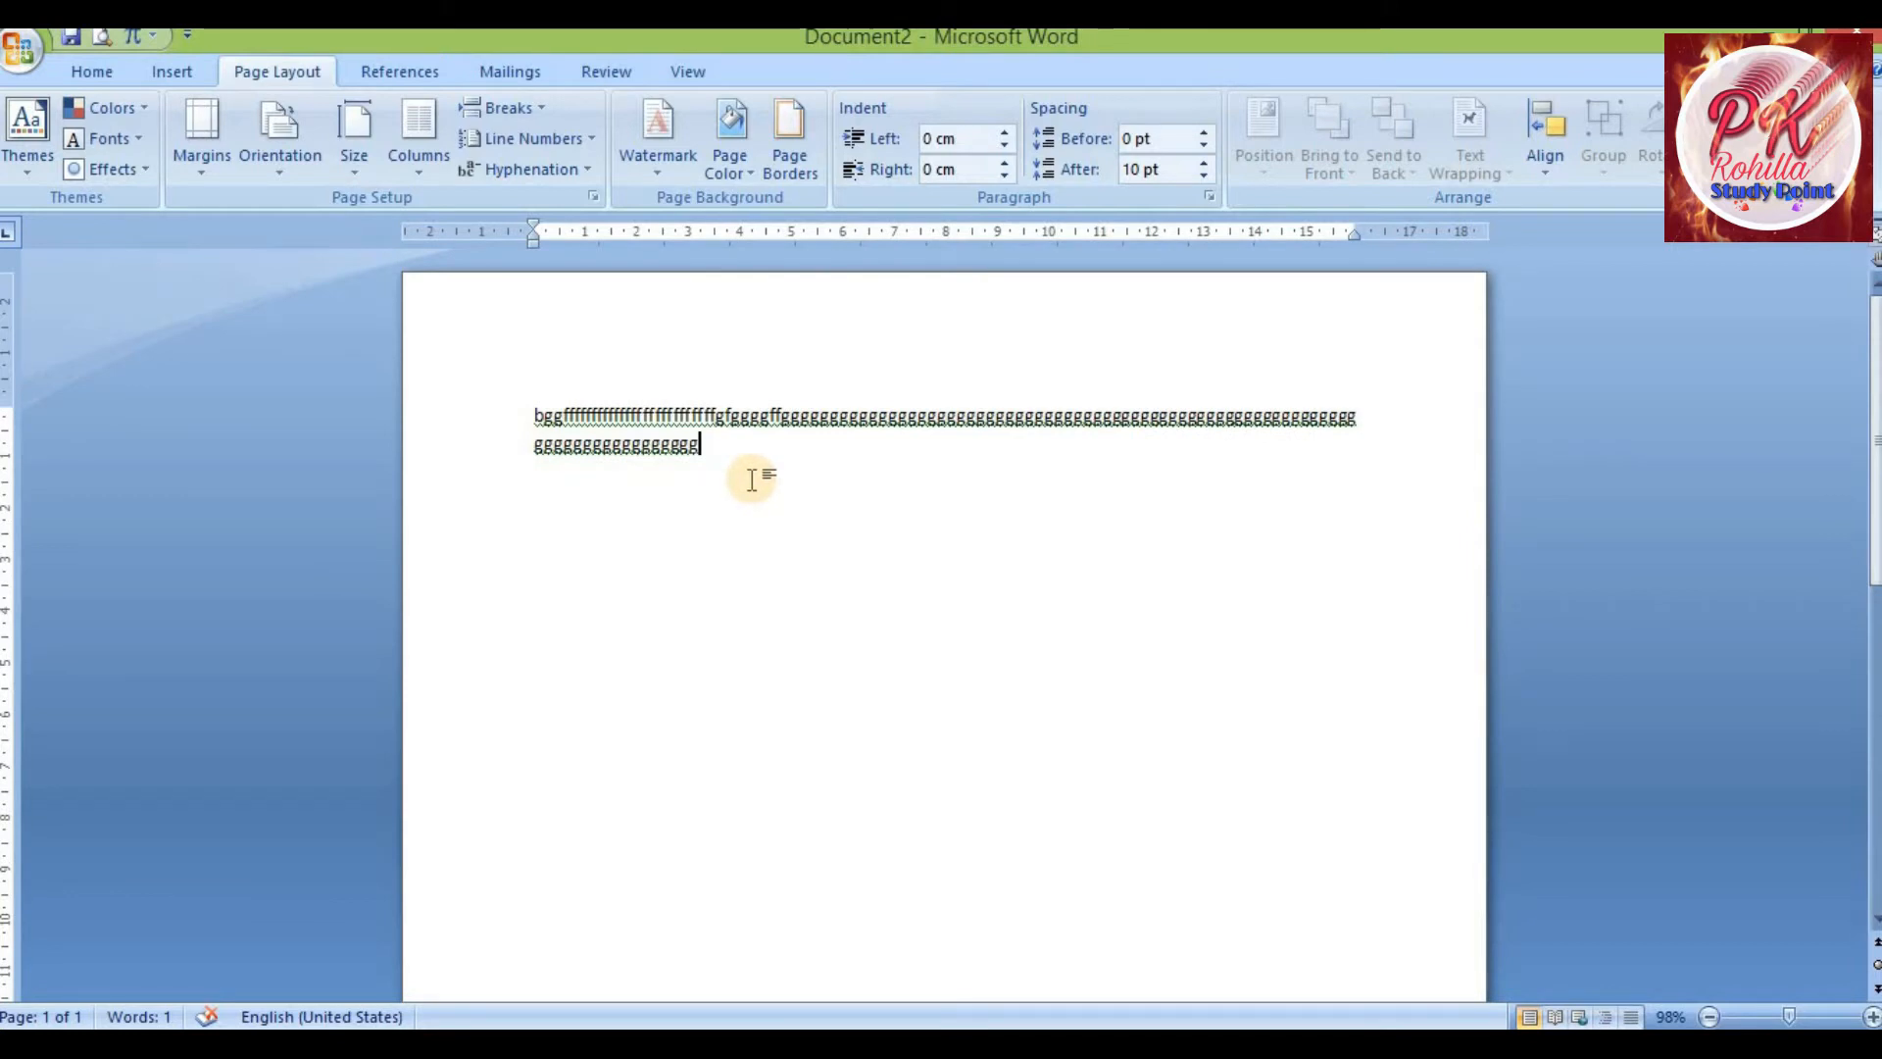
{"action": "left_click", "coordinate": [203, 179]}
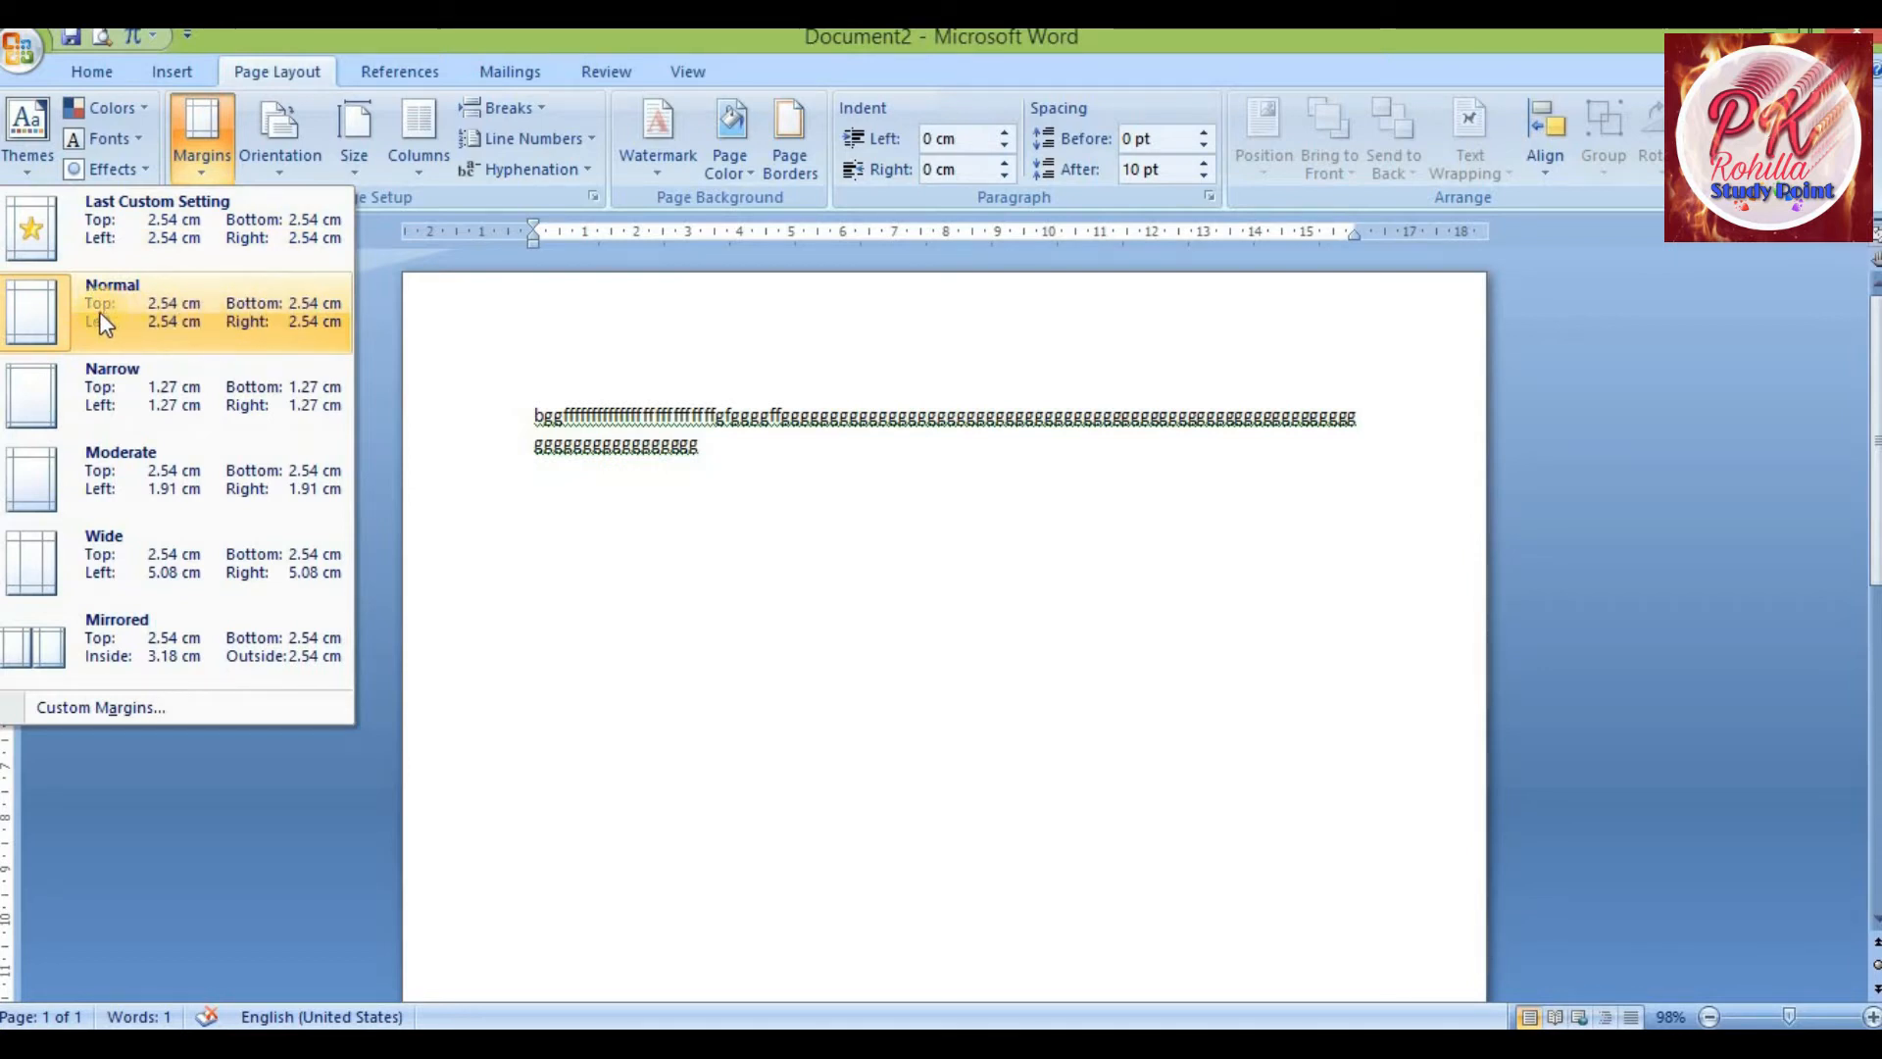
{"action": "left_click", "coordinate": [237, 407]}
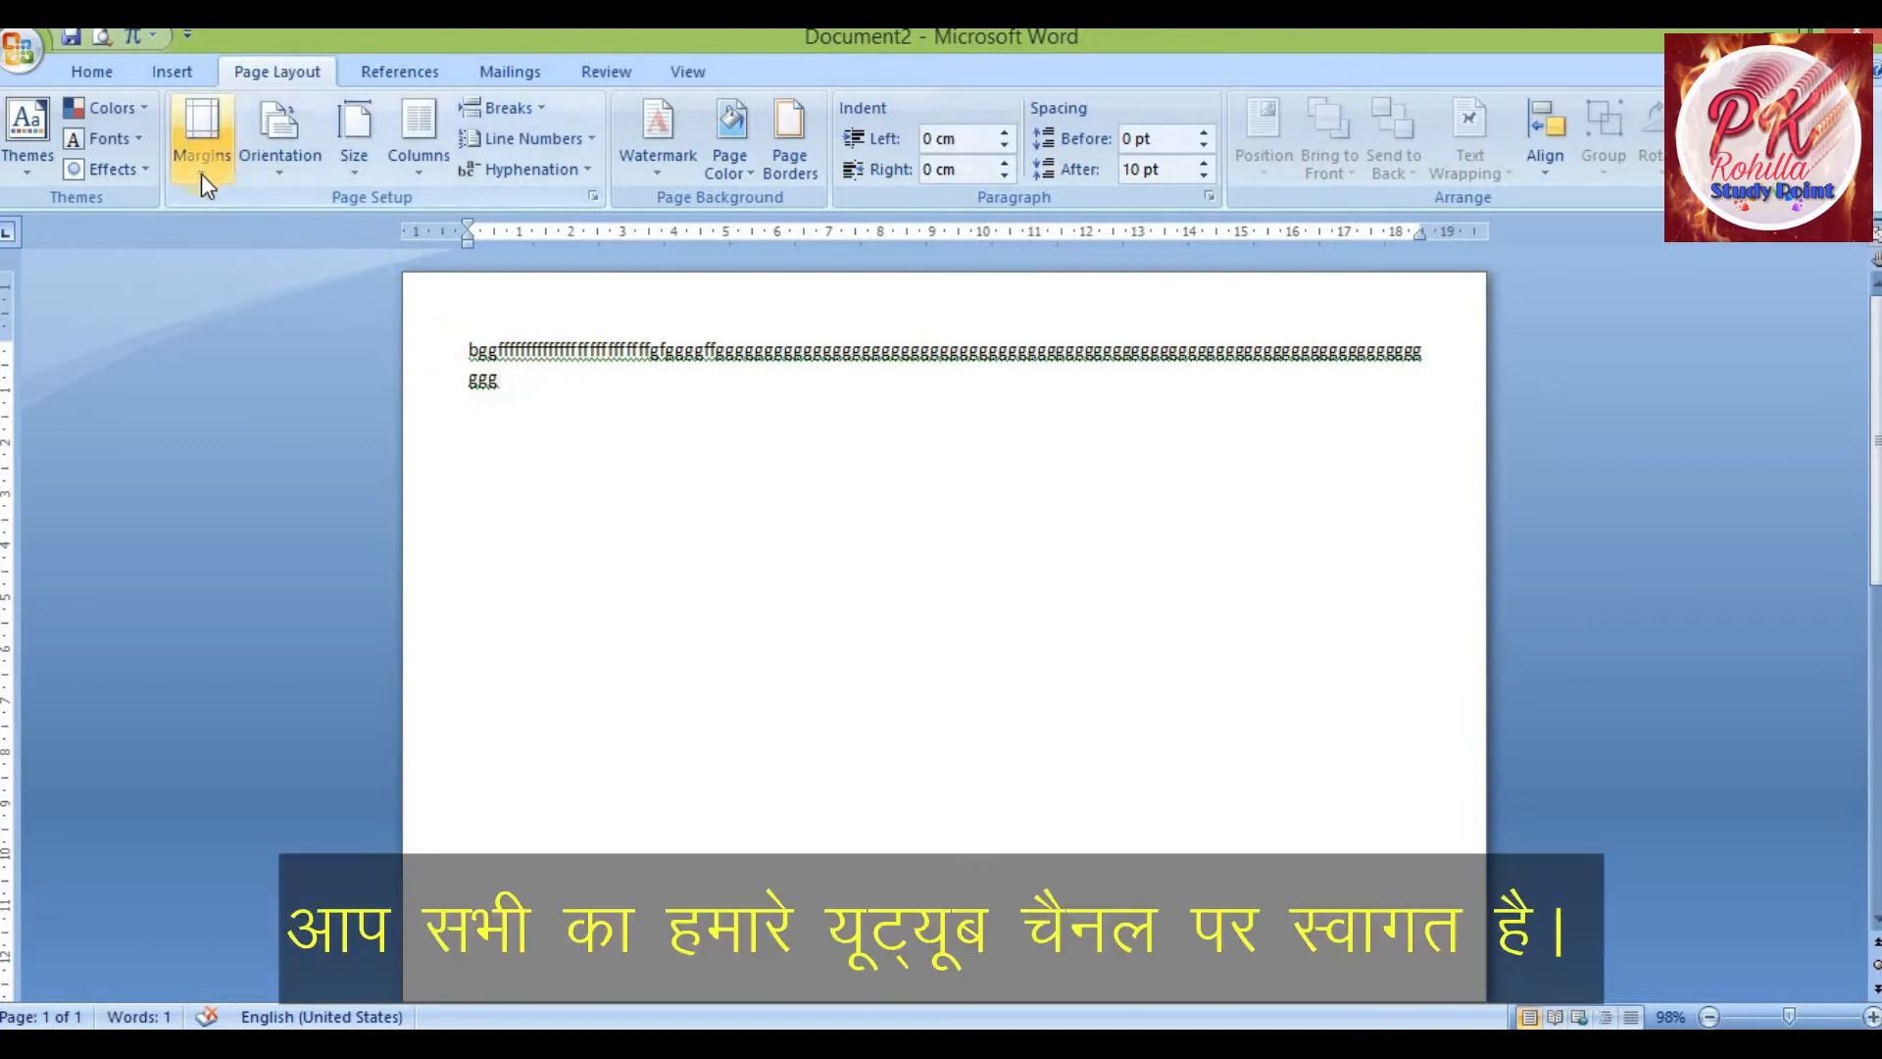
Set custom margins with the top and left margins at 3 cm
{"action": "left_click", "coordinate": [200, 173]}
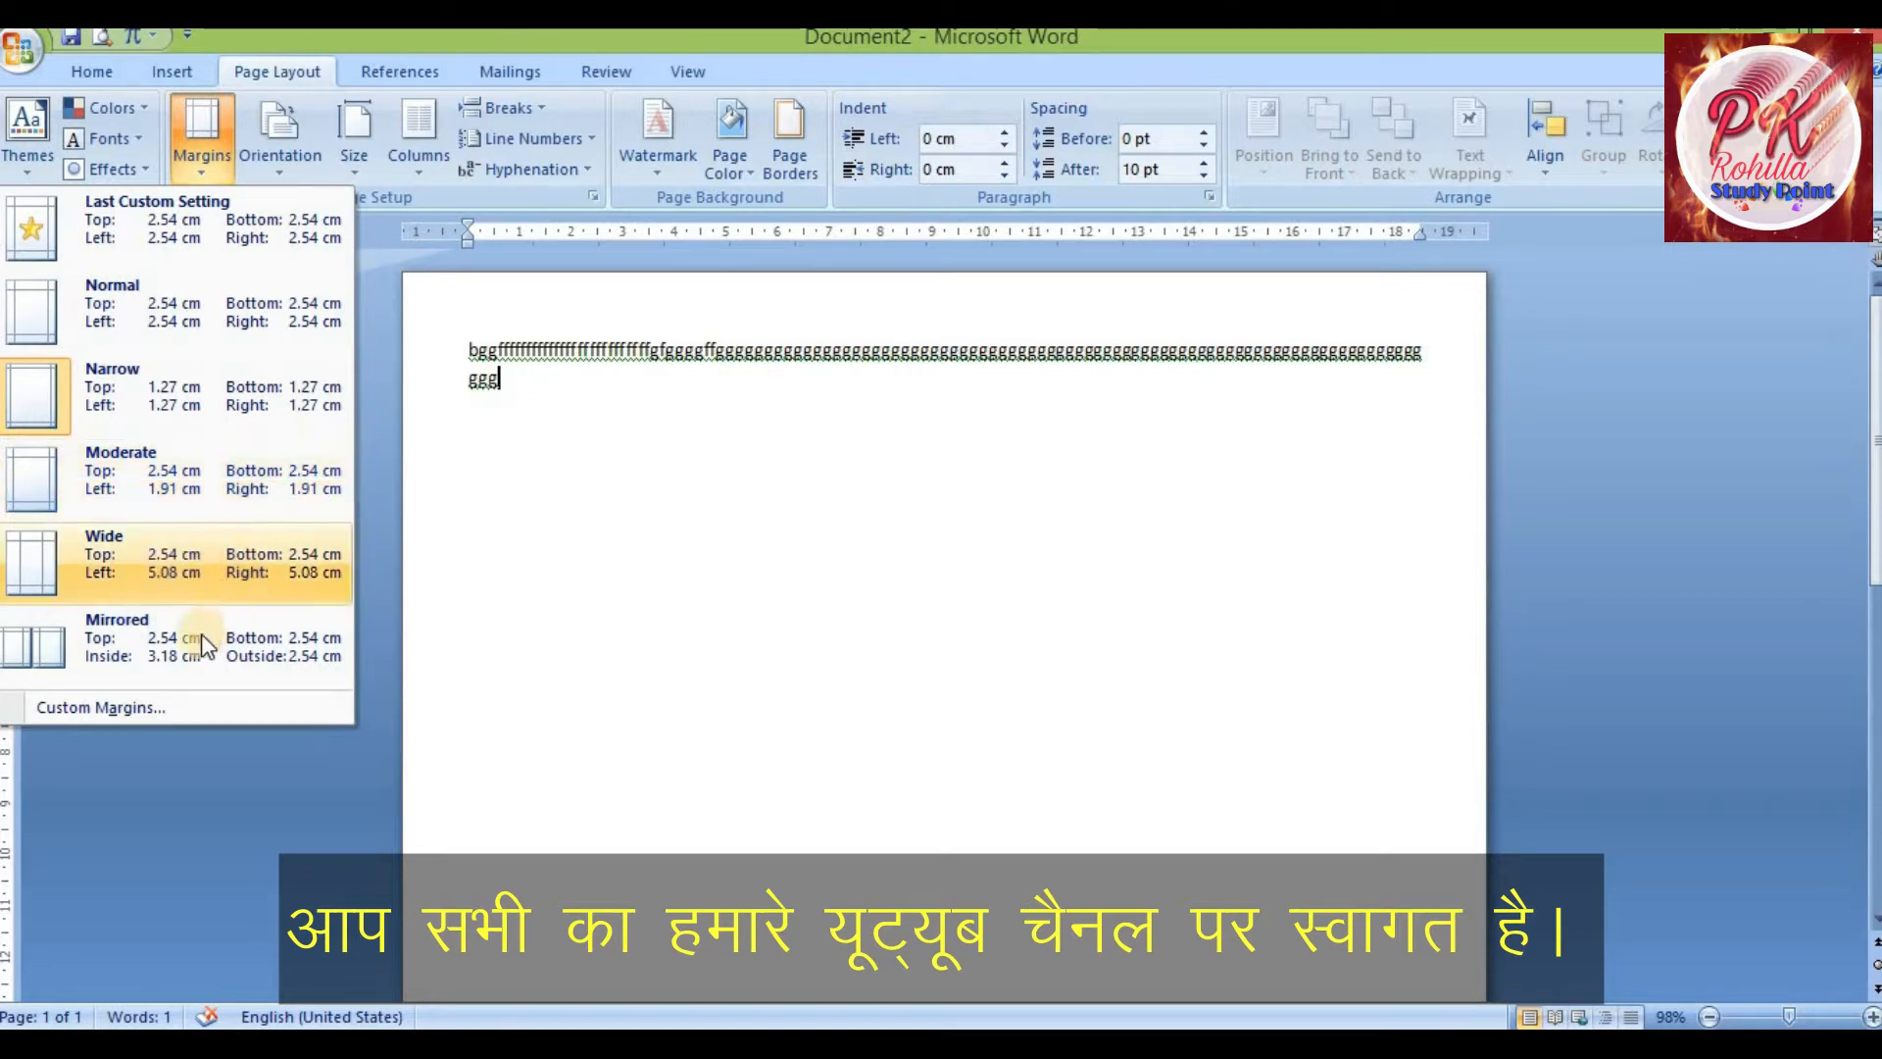
{"action": "left_click", "coordinate": [138, 704]}
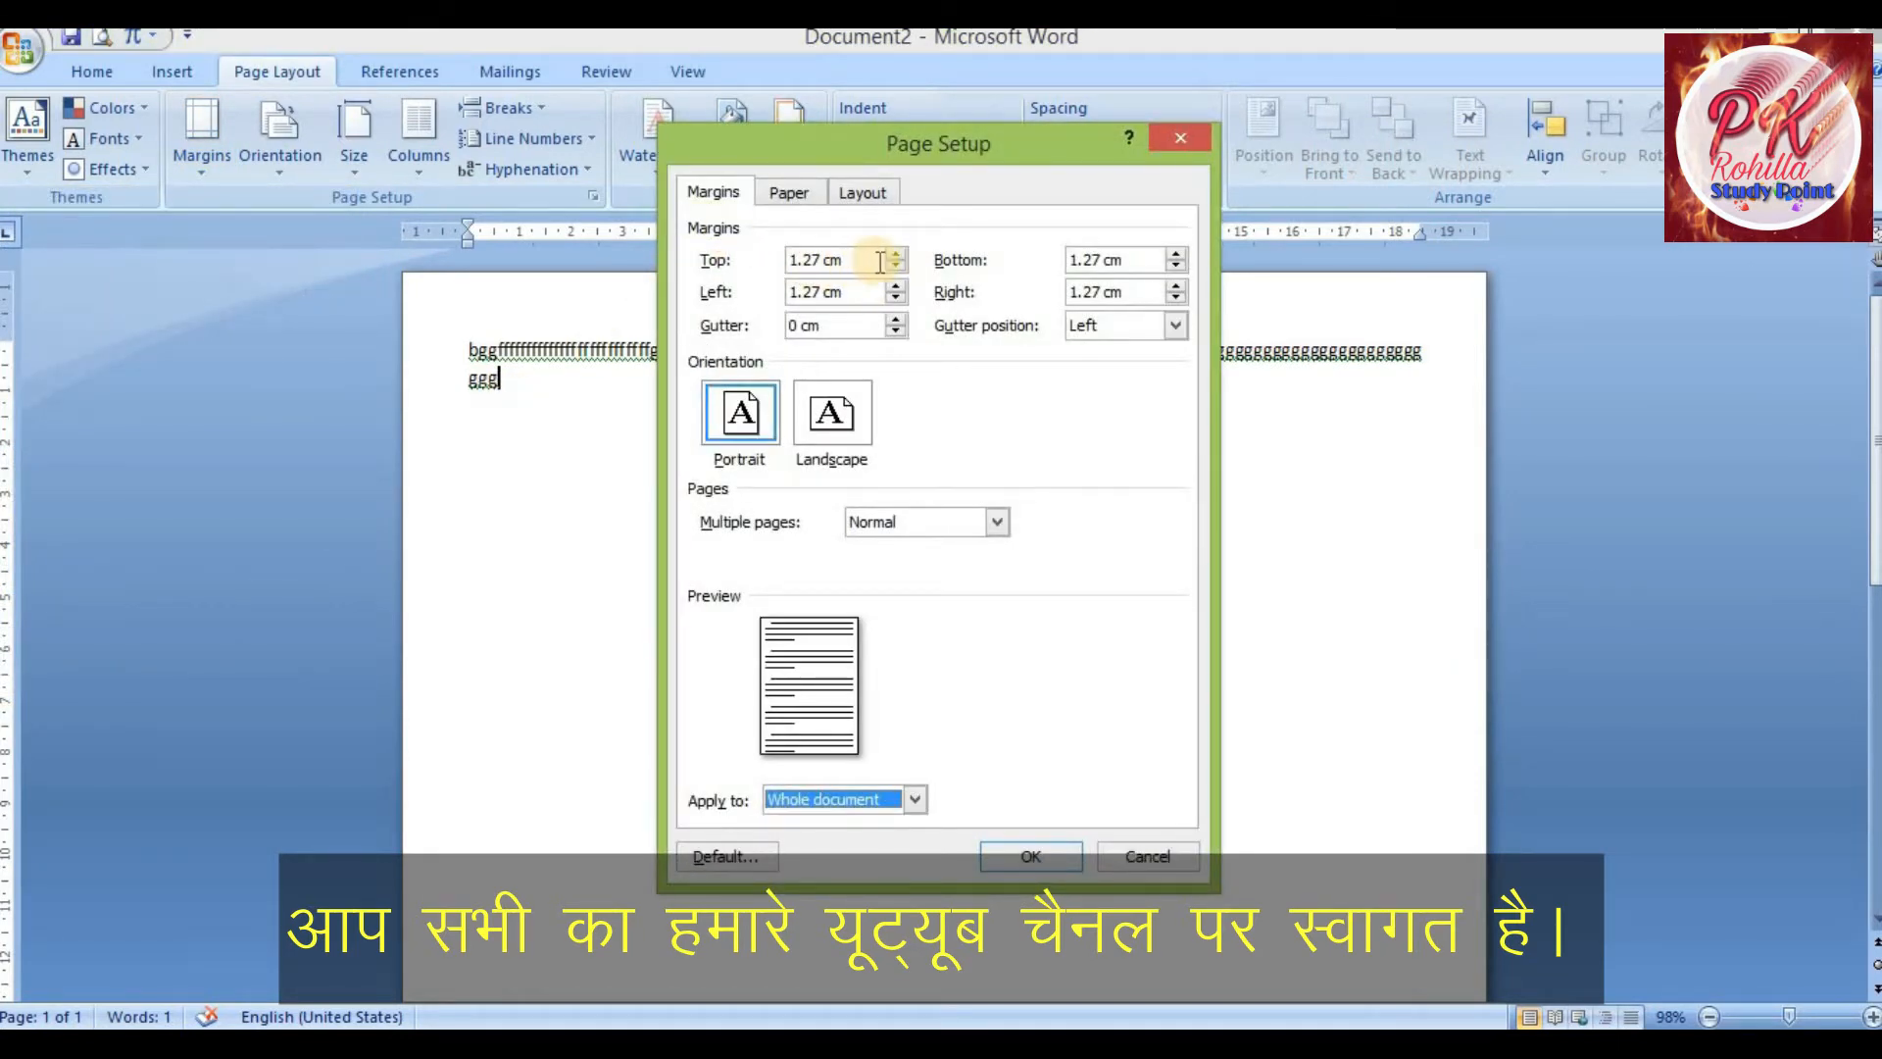
{"action": "left_click", "coordinate": [715, 262]}
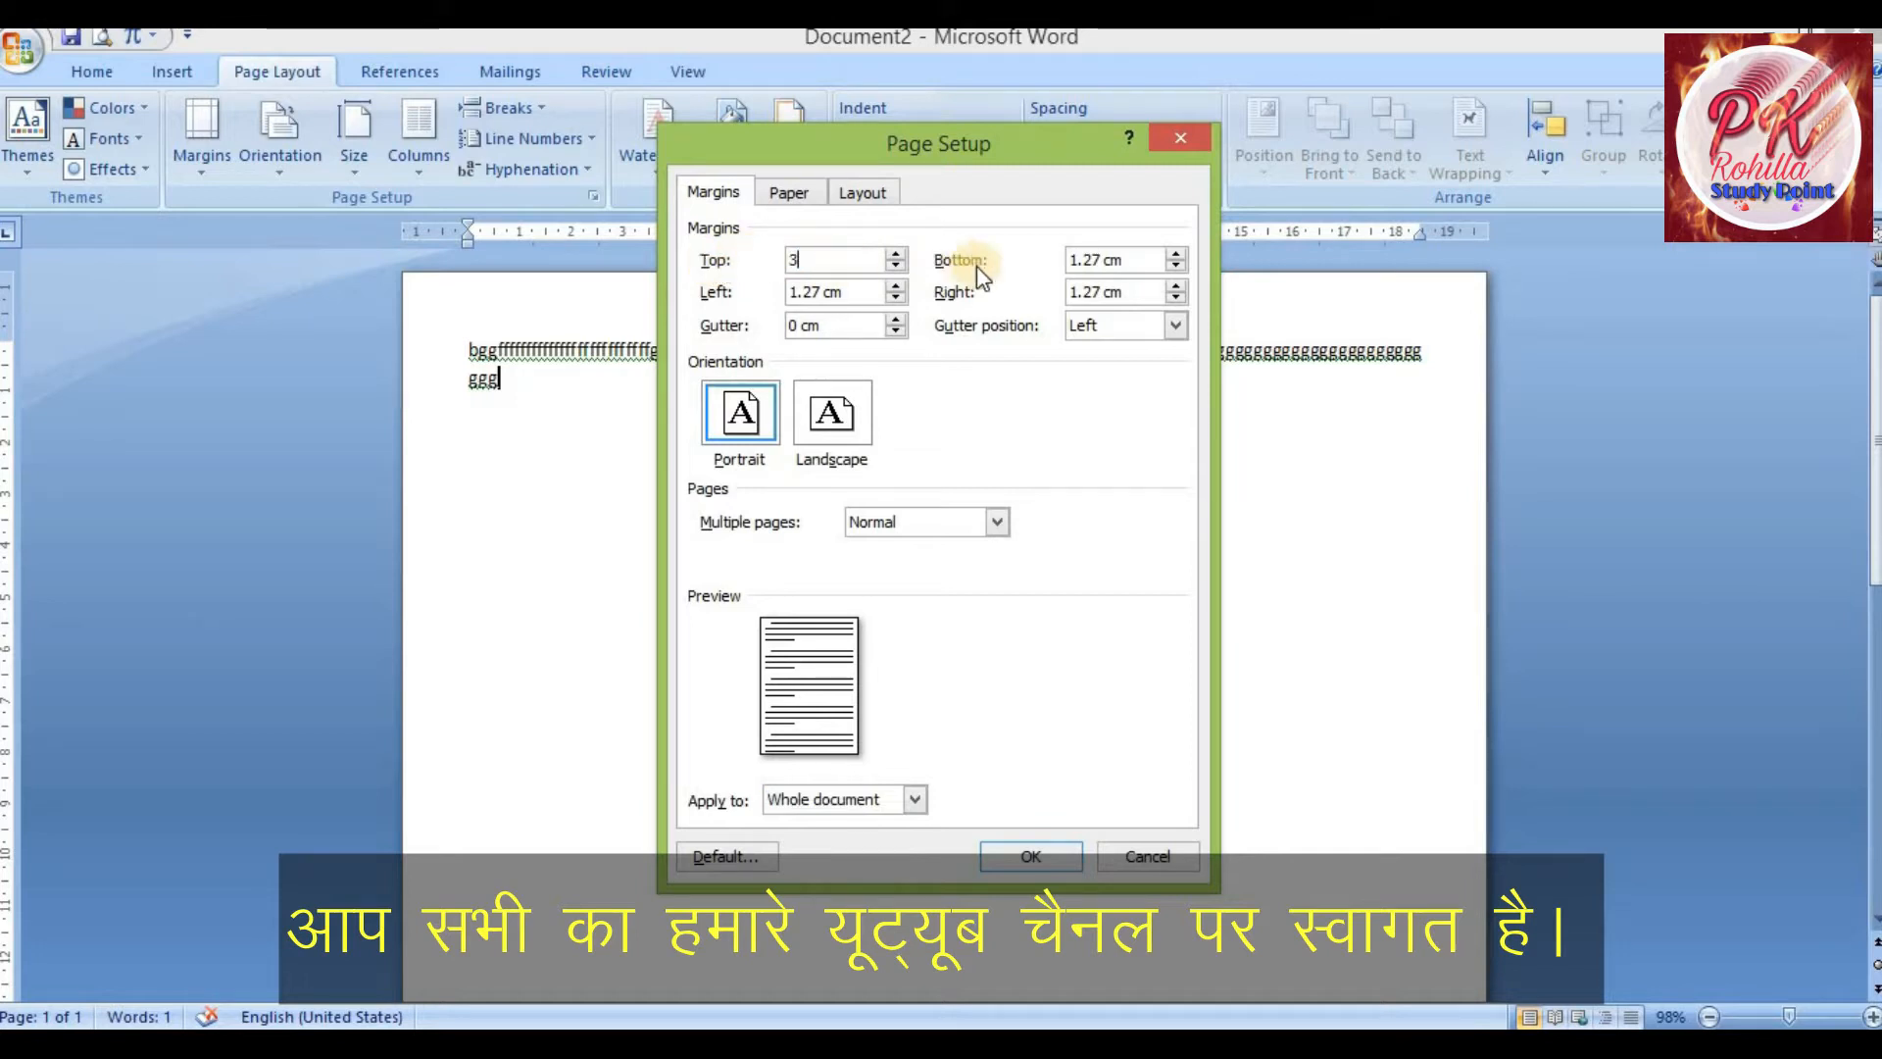
{"action": "left_click", "coordinate": [1115, 263]}
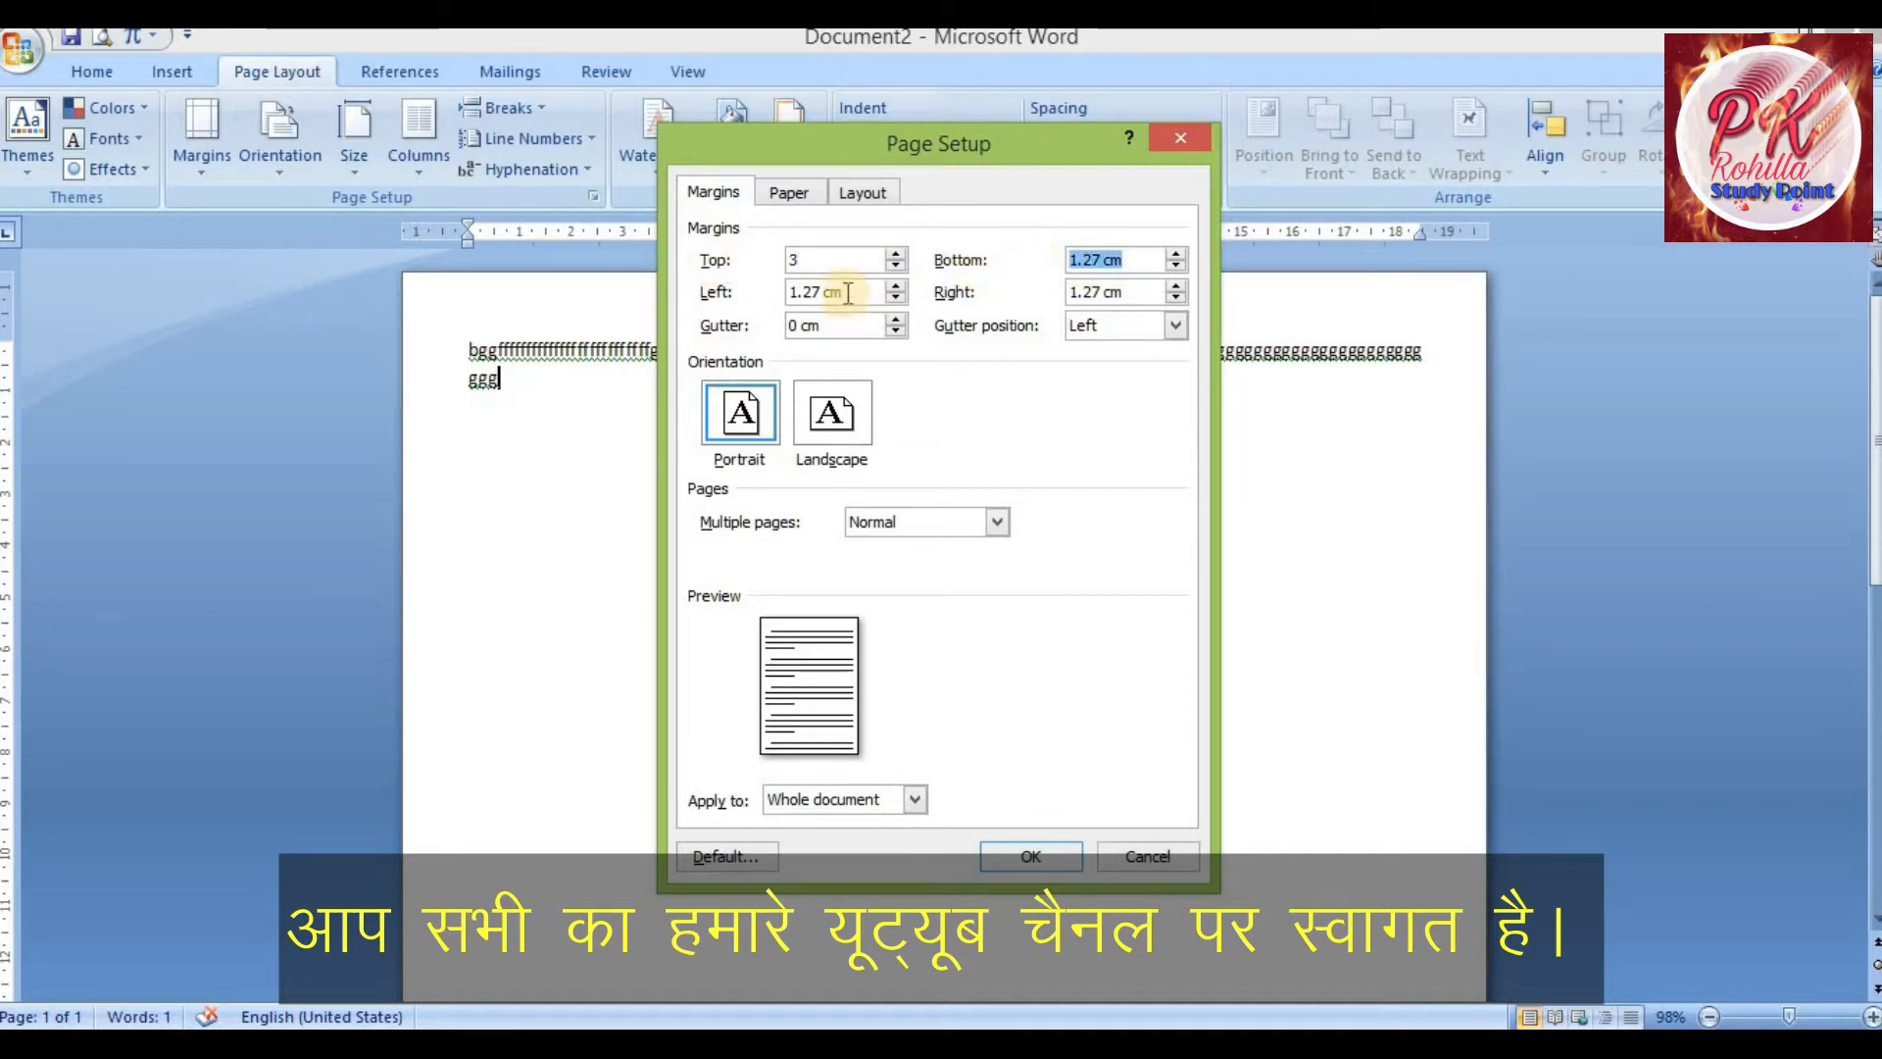
{"action": "left_click", "coordinate": [717, 292]}
{"action": "type", "text": "3"}
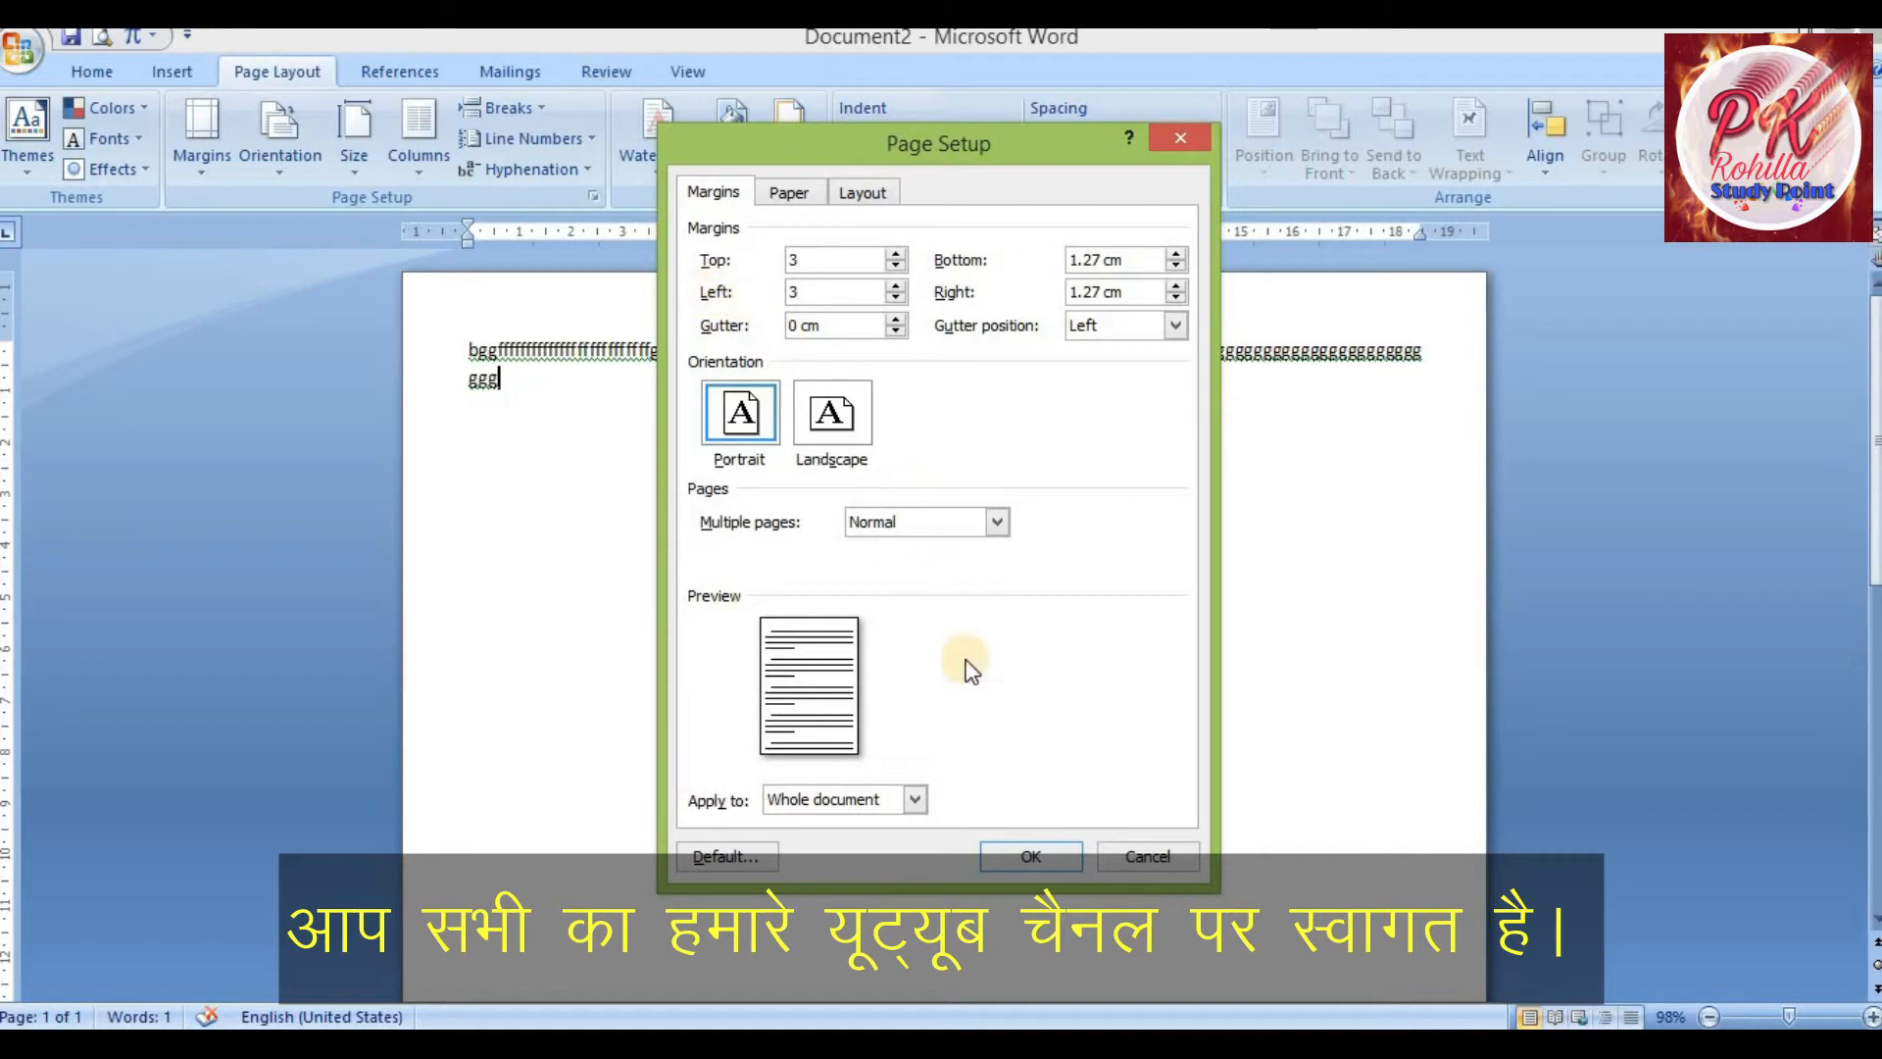
{"action": "left_click", "coordinate": [1031, 857]}
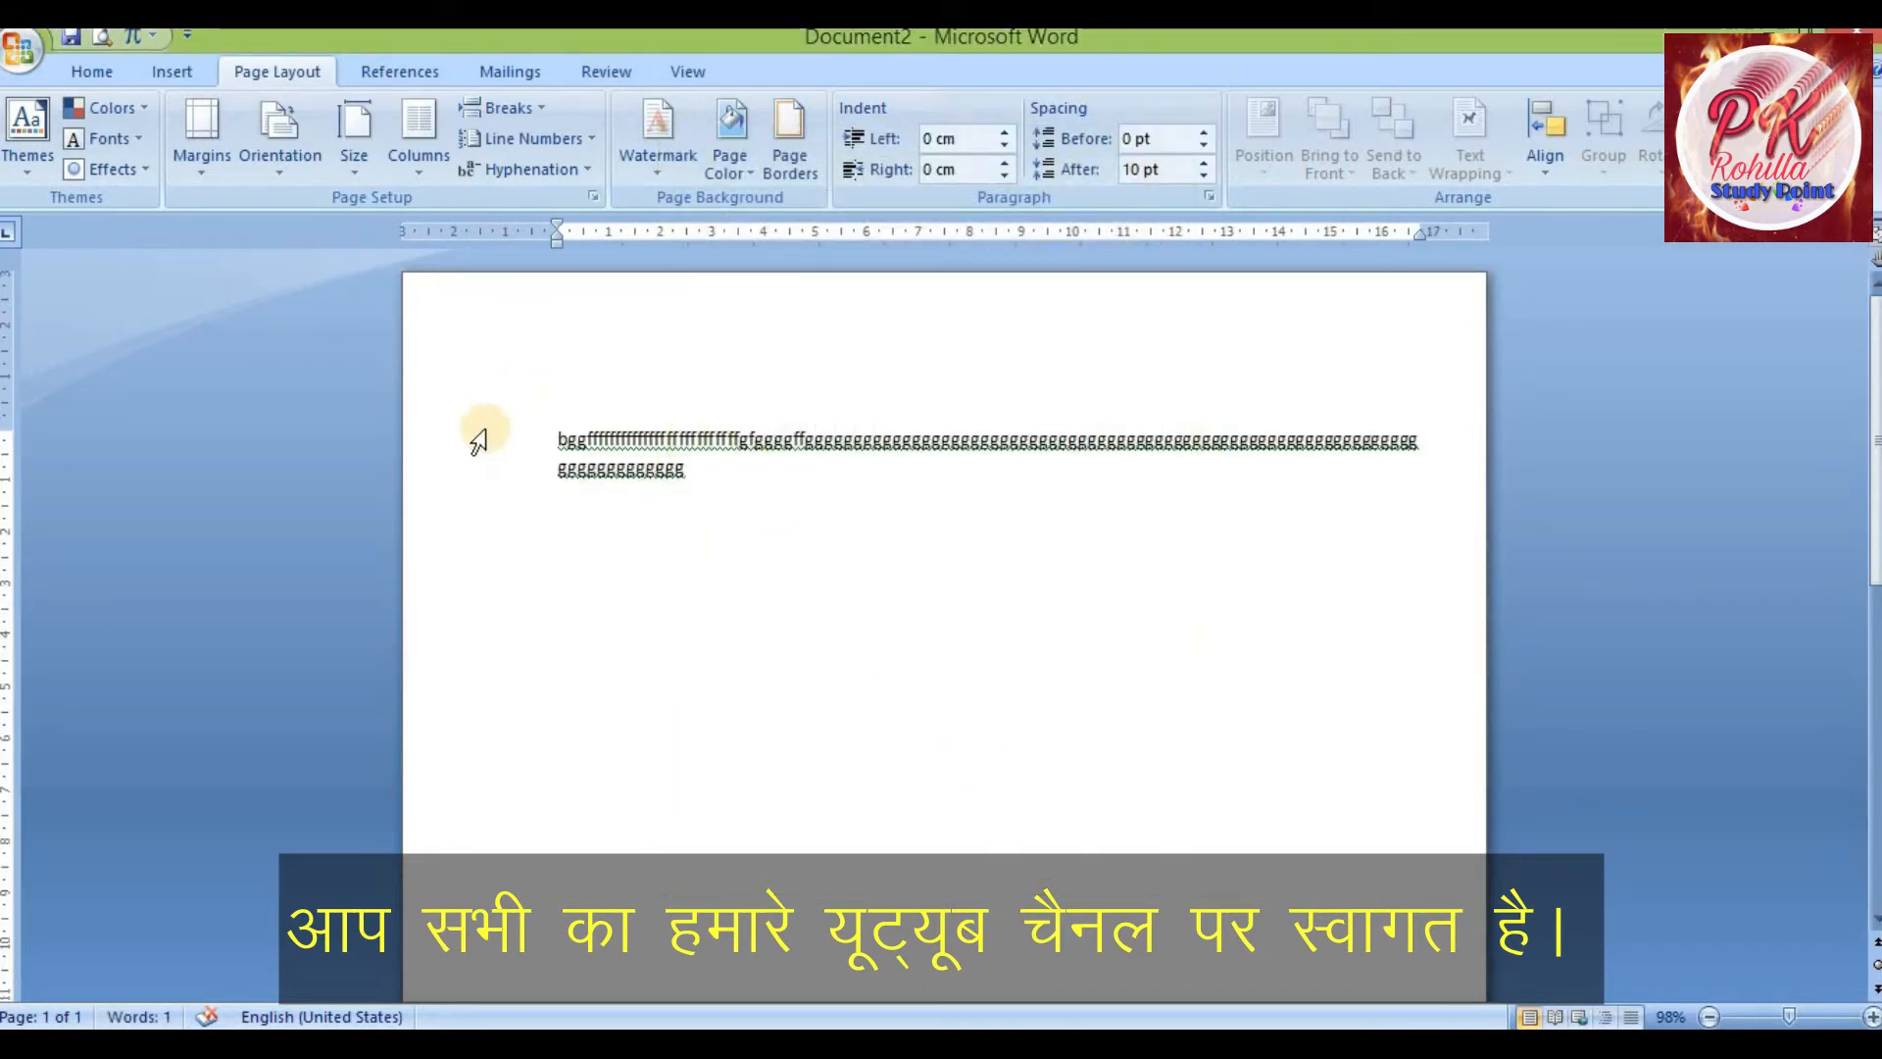
{"action": "left_click_drag", "start_coordinate": [577, 300], "coordinate": [608, 334]}
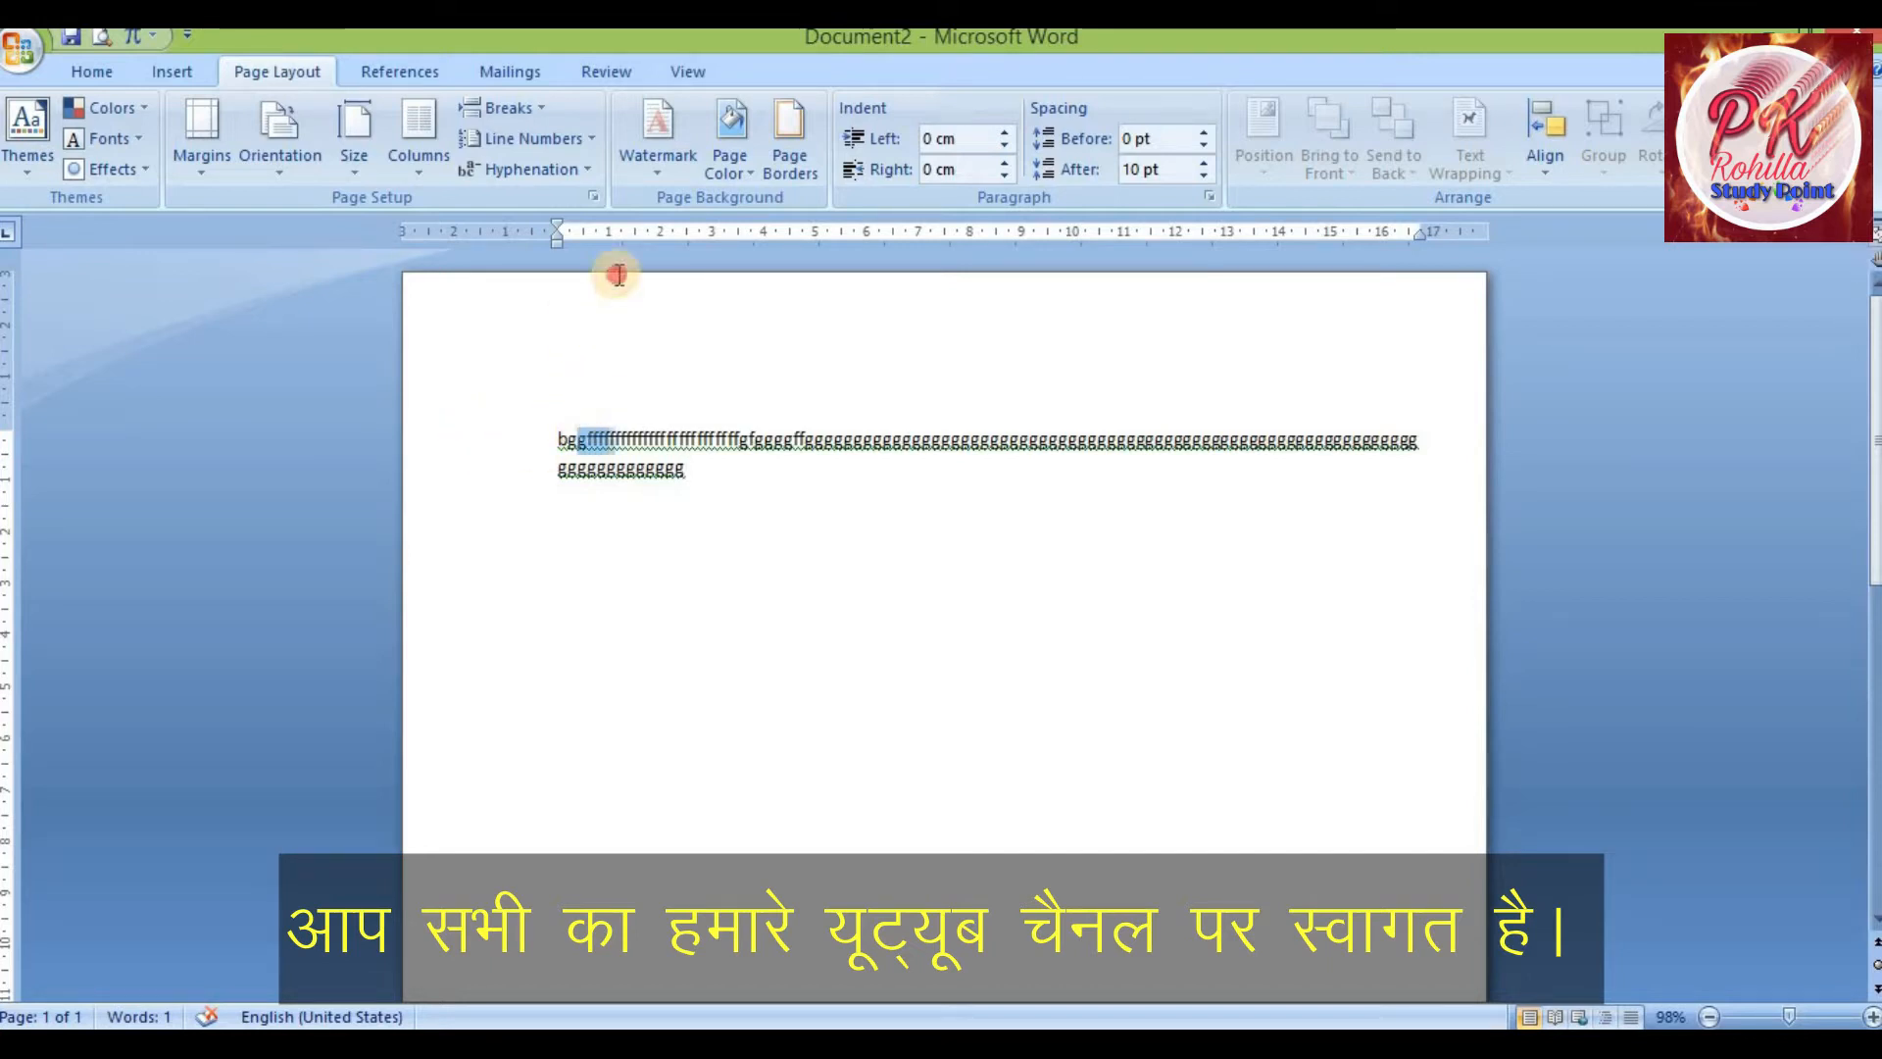
{"action": "double_click", "coordinate": [490, 459]}
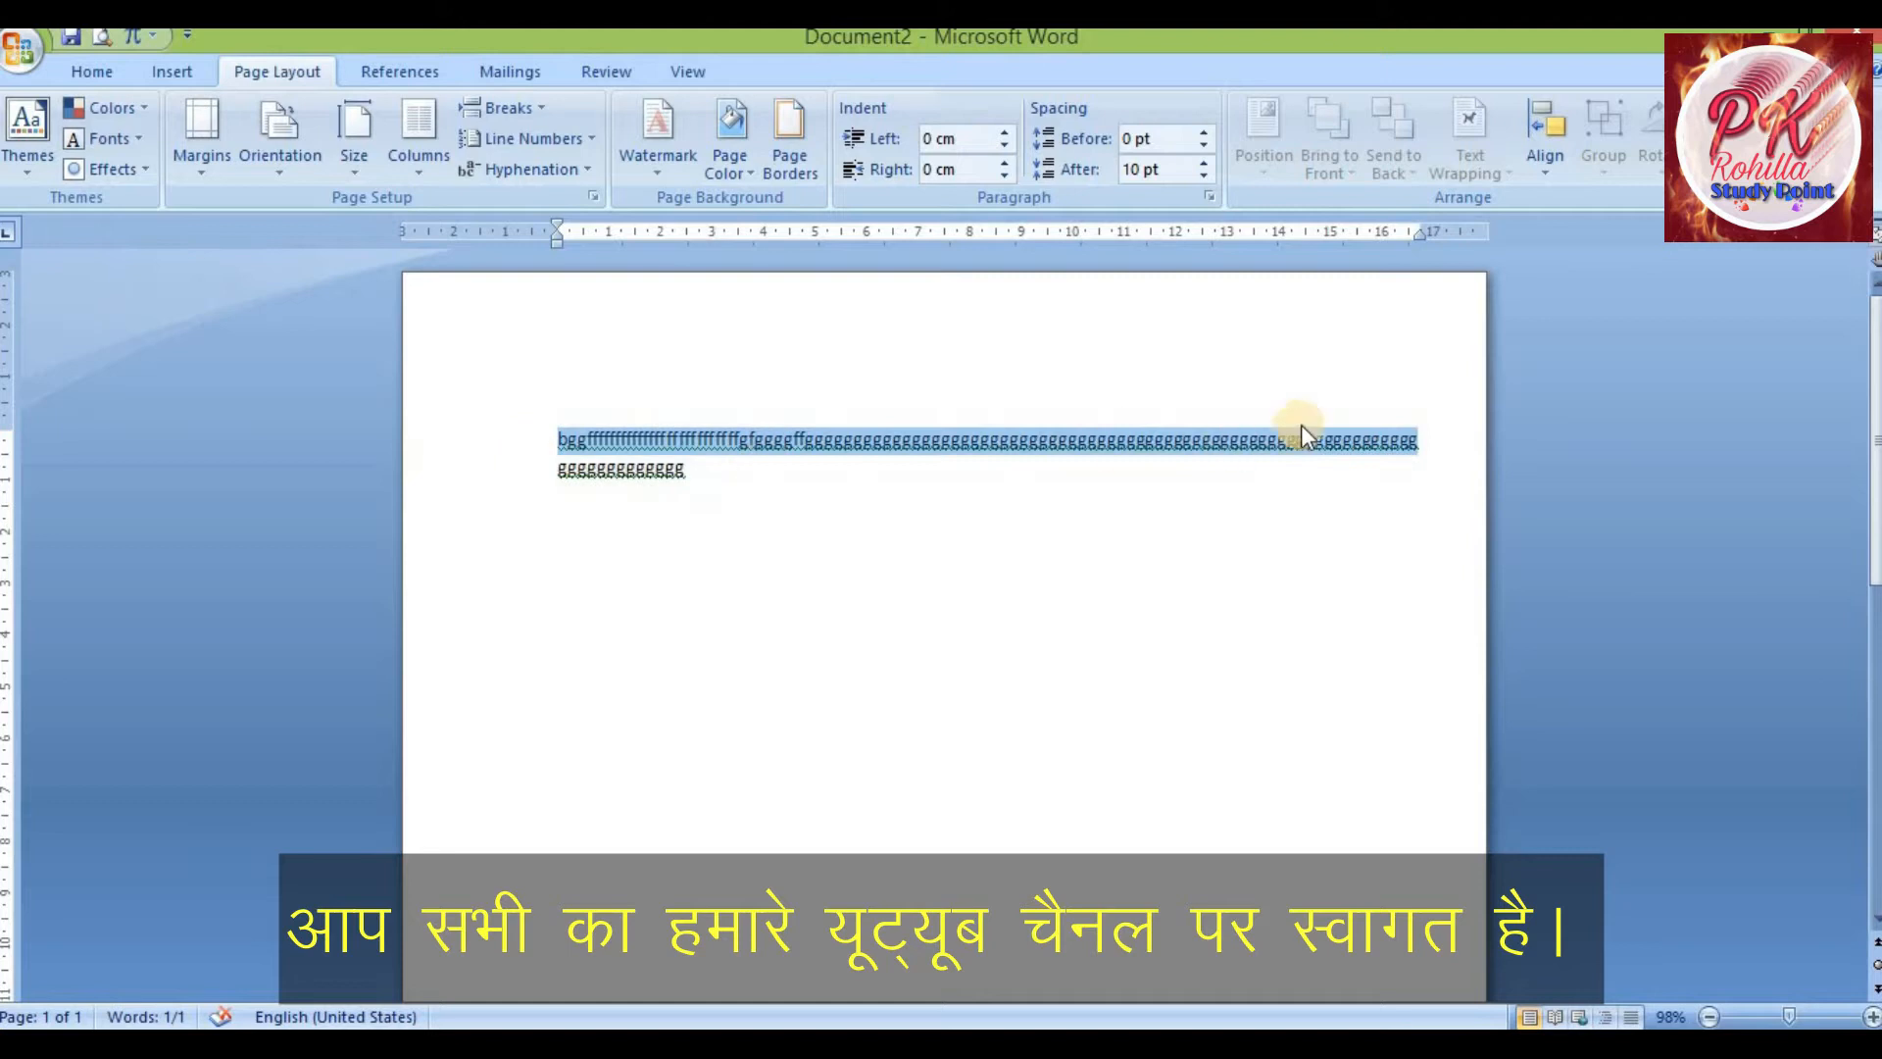
{"action": "left_click", "coordinate": [1443, 440]}
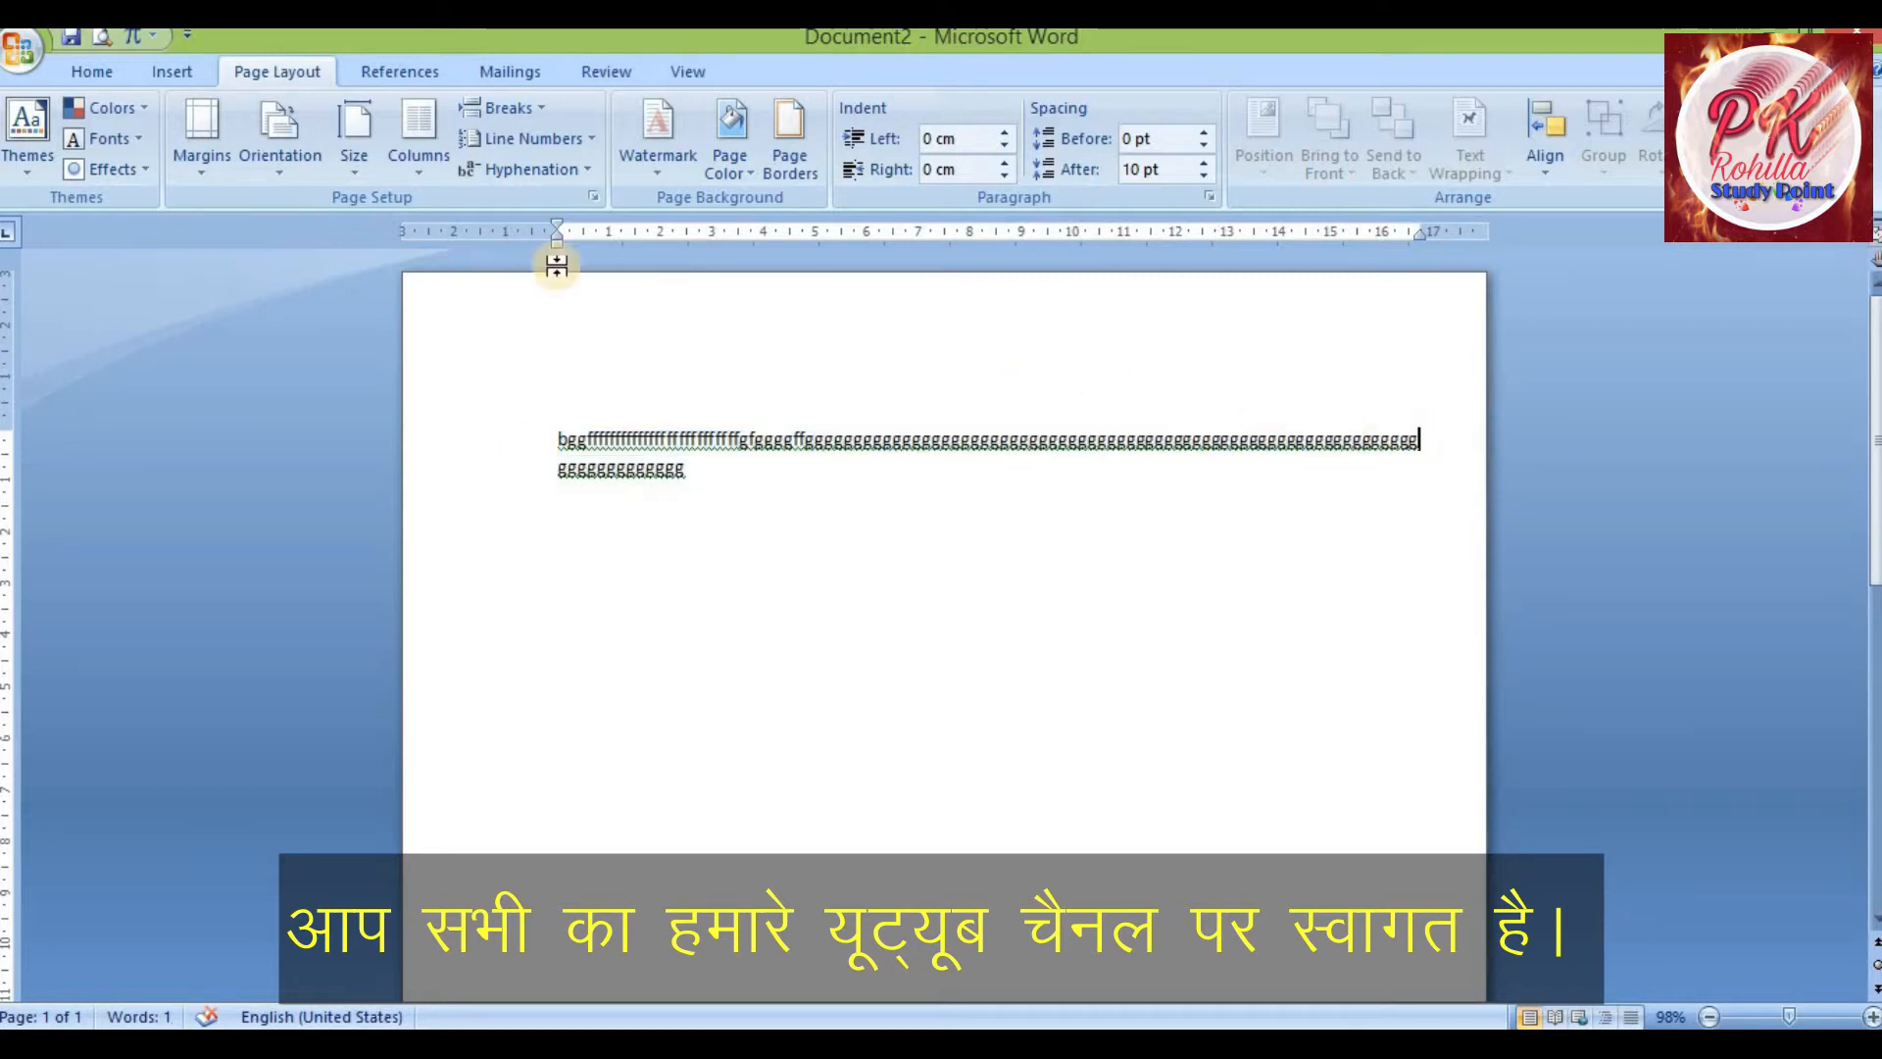
Review the custom margin values in the Page Setup dialog and close it
{"action": "left_click", "coordinate": [208, 175]}
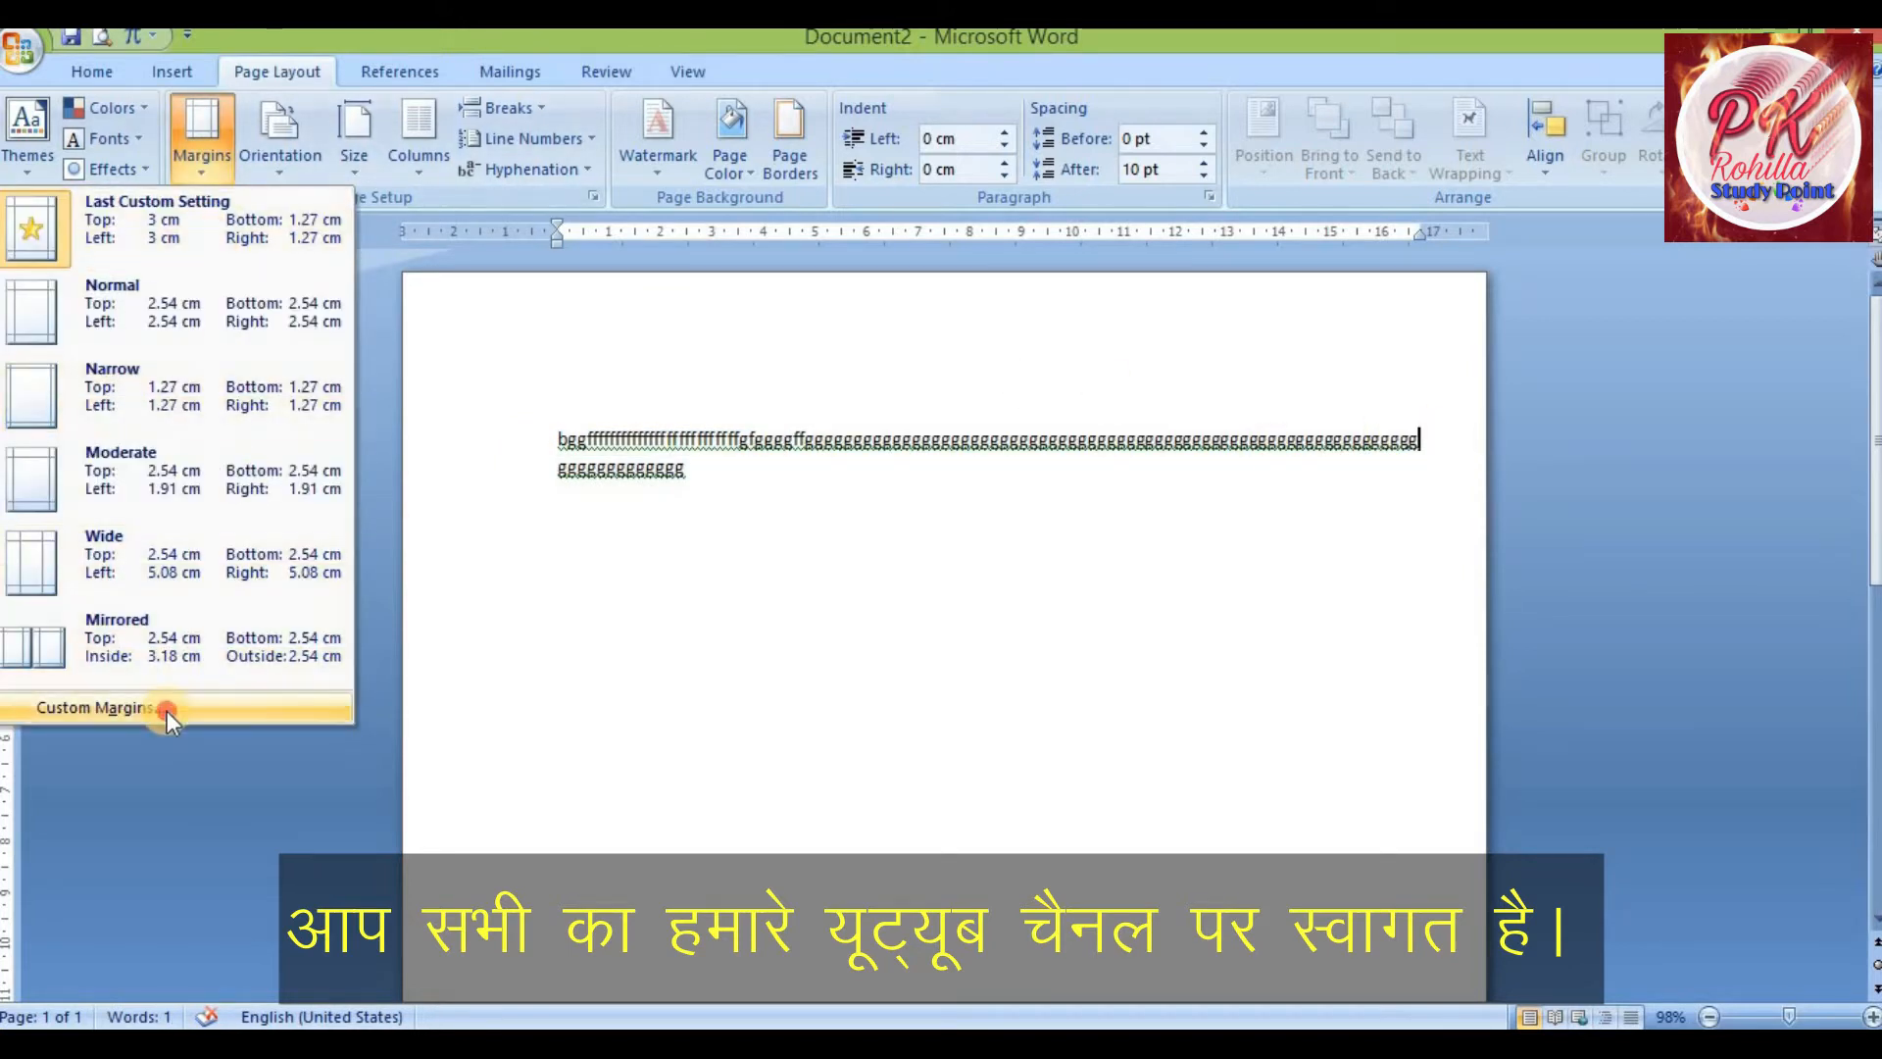
{"action": "left_click", "coordinate": [166, 708]}
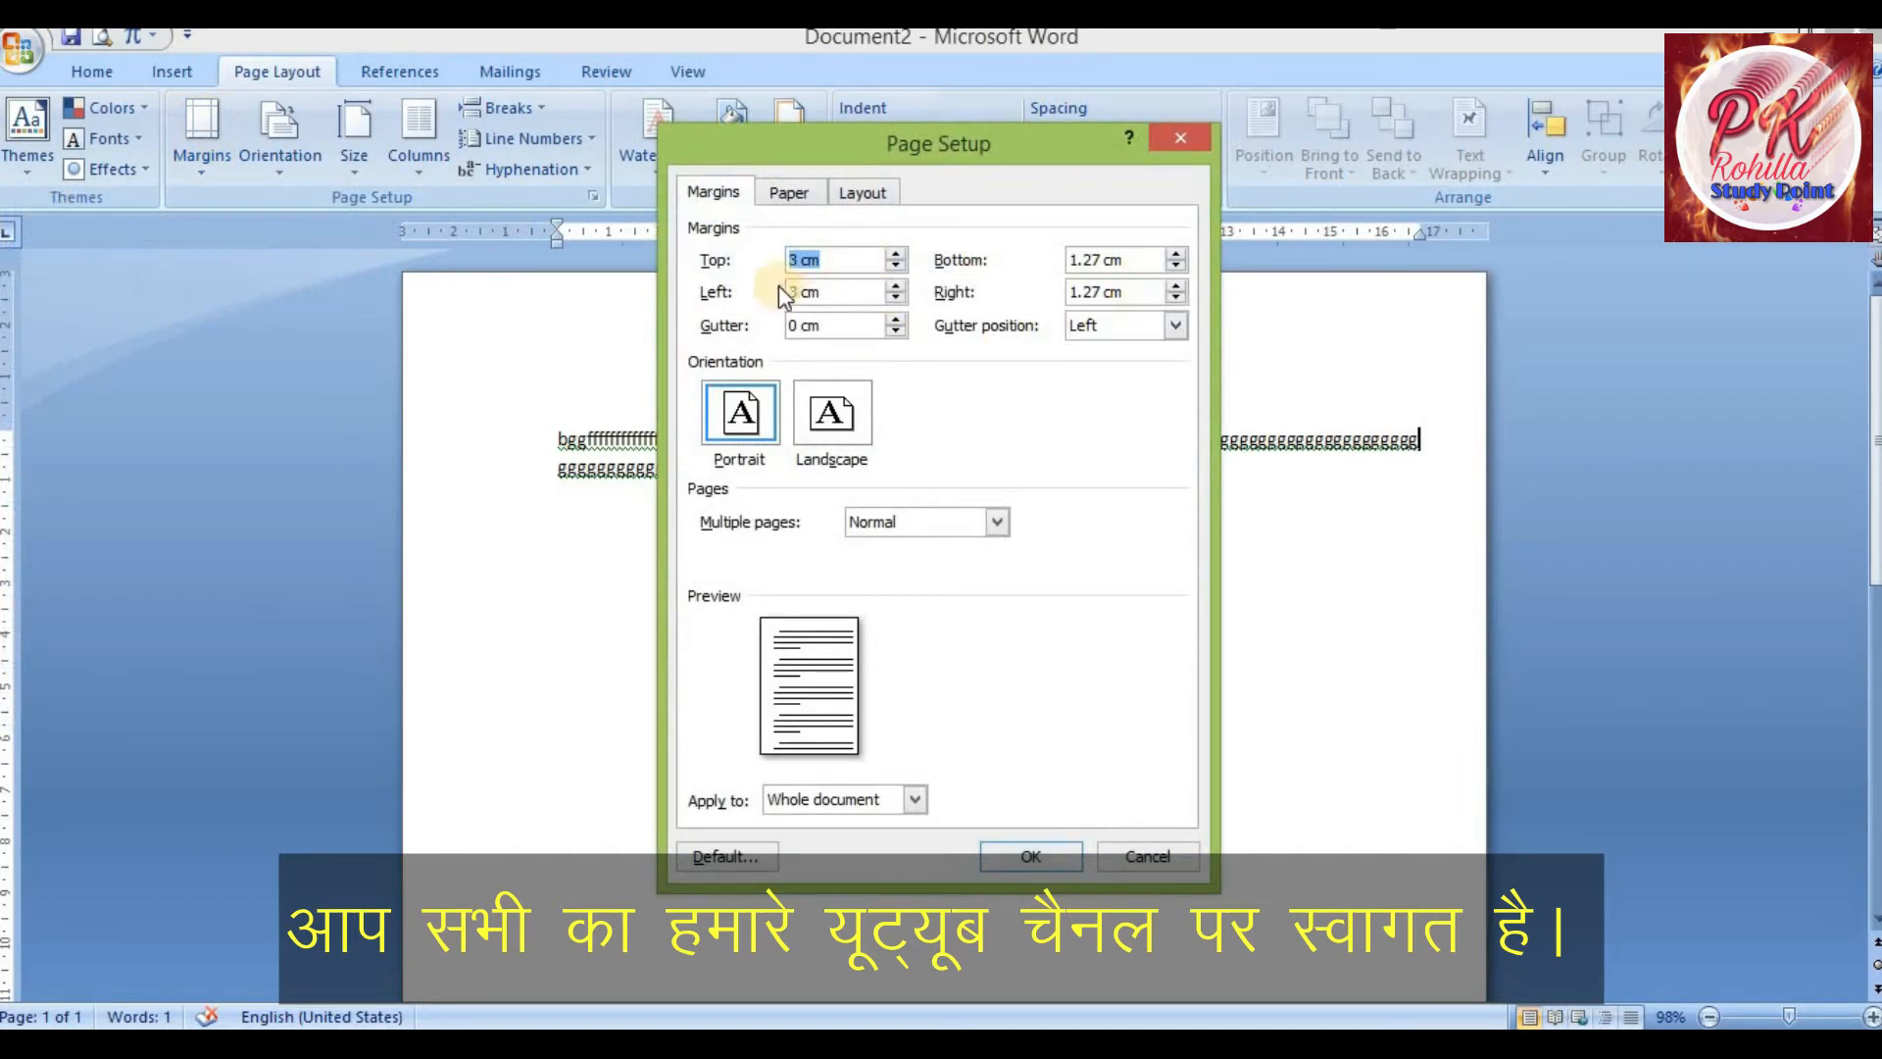
{"action": "left_click", "coordinate": [1176, 142]}
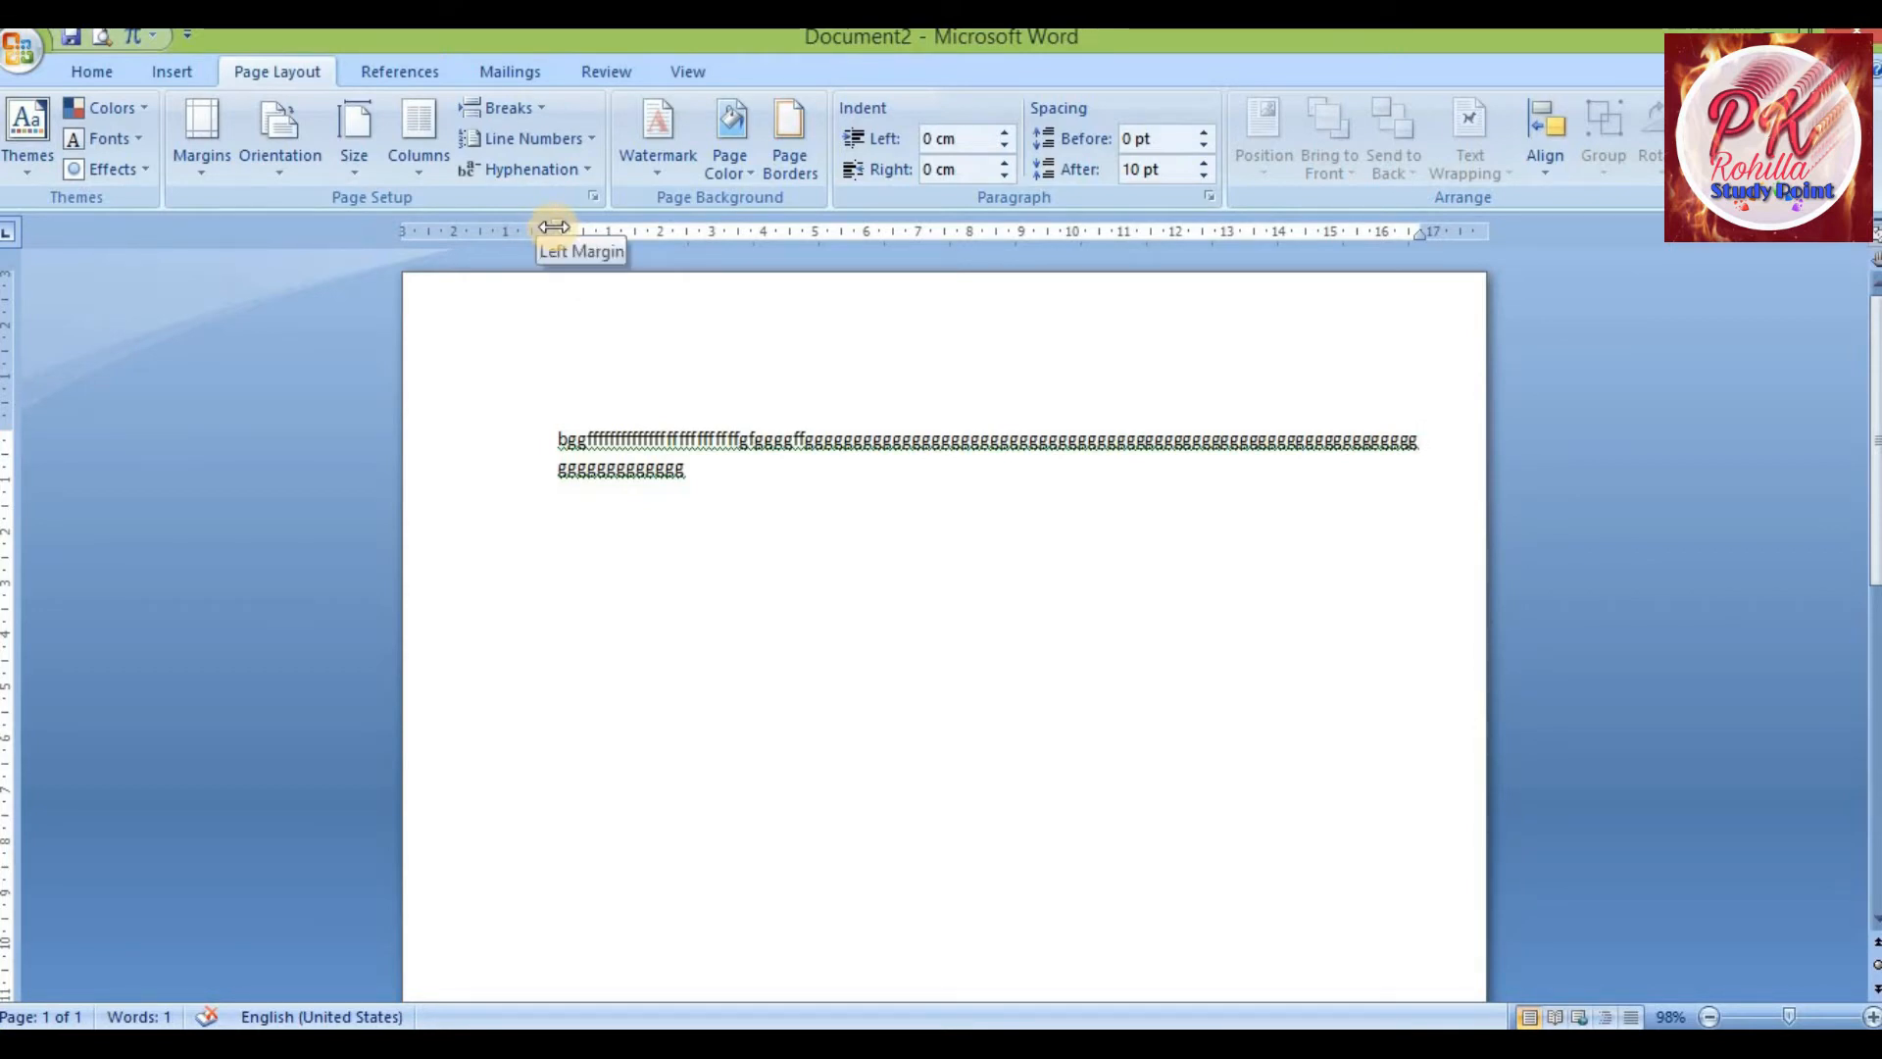
Adjust the margins on the horizontal ruler, reducing the left margin and increasing the right margin
{"action": "left_click_drag", "start_coordinate": [554, 228], "coordinate": [419, 234]}
{"action": "left_click_drag", "start_coordinate": [432, 237], "coordinate": [489, 262]}
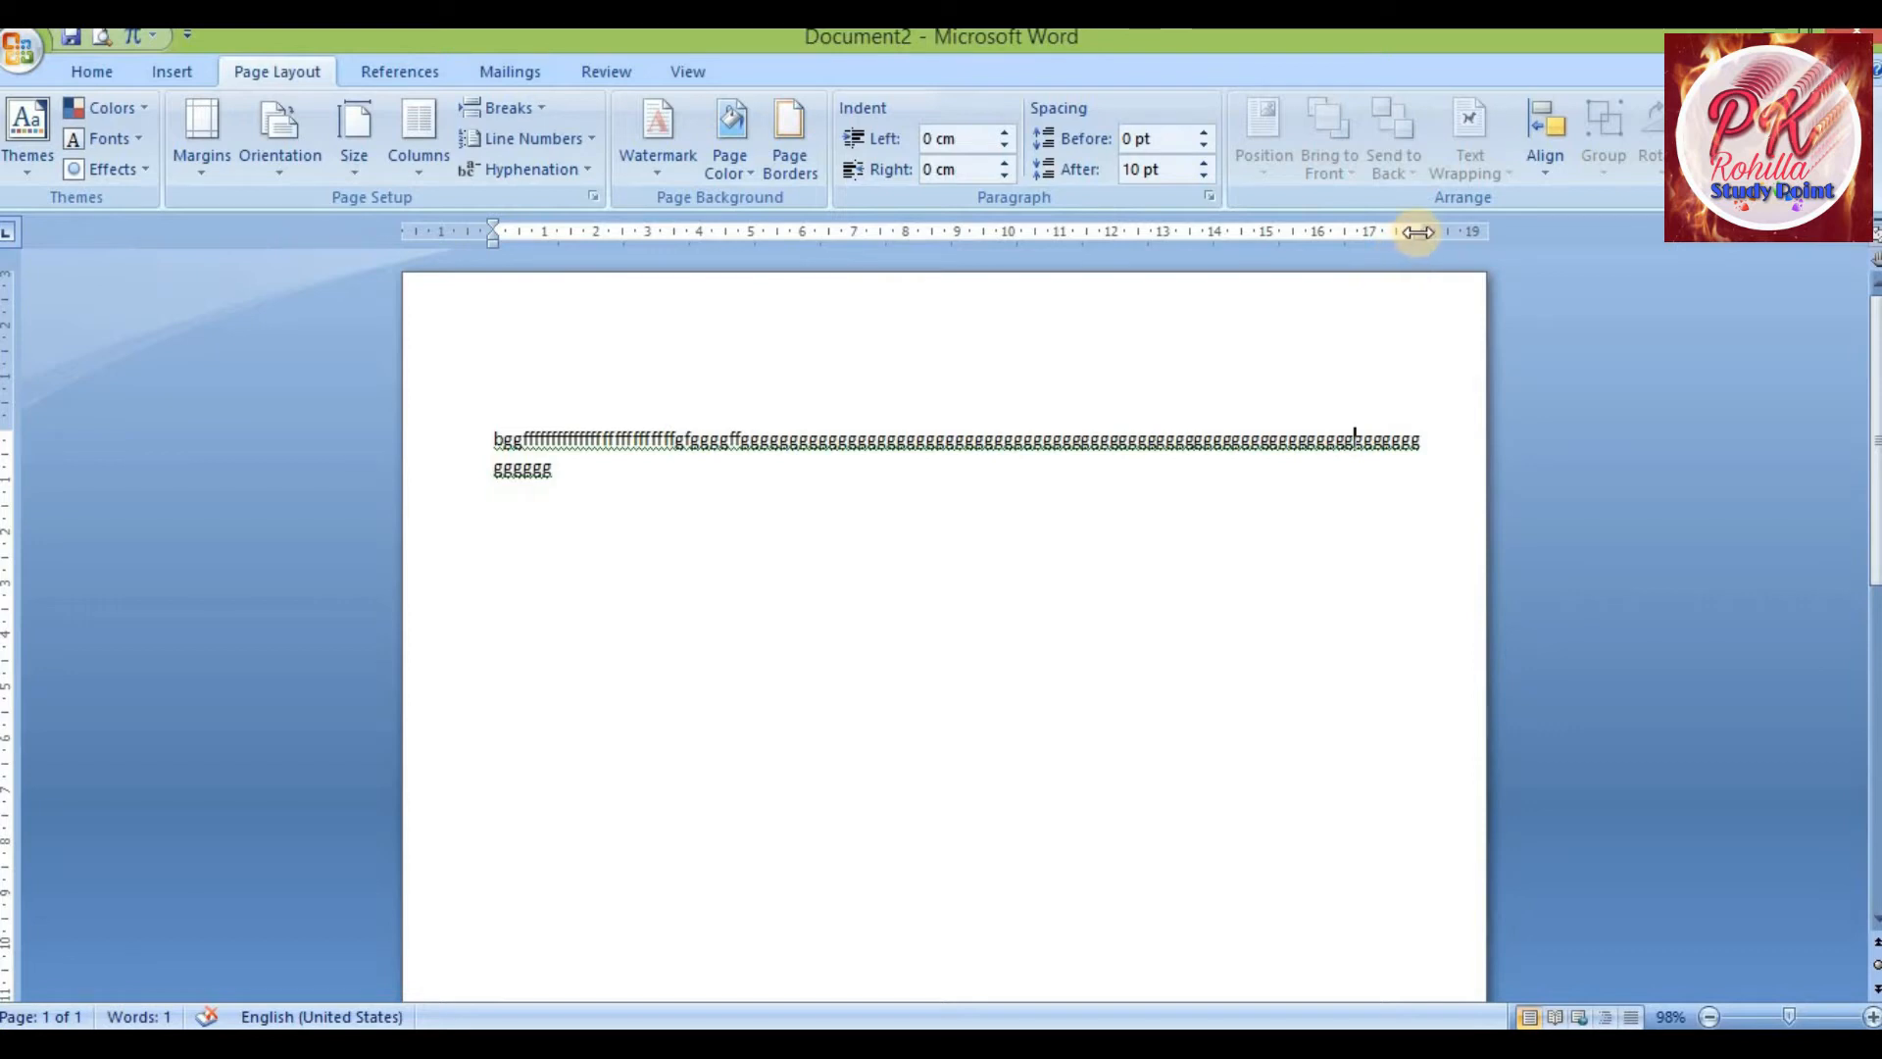
{"action": "left_click_drag", "start_coordinate": [1416, 231], "coordinate": [1335, 284]}
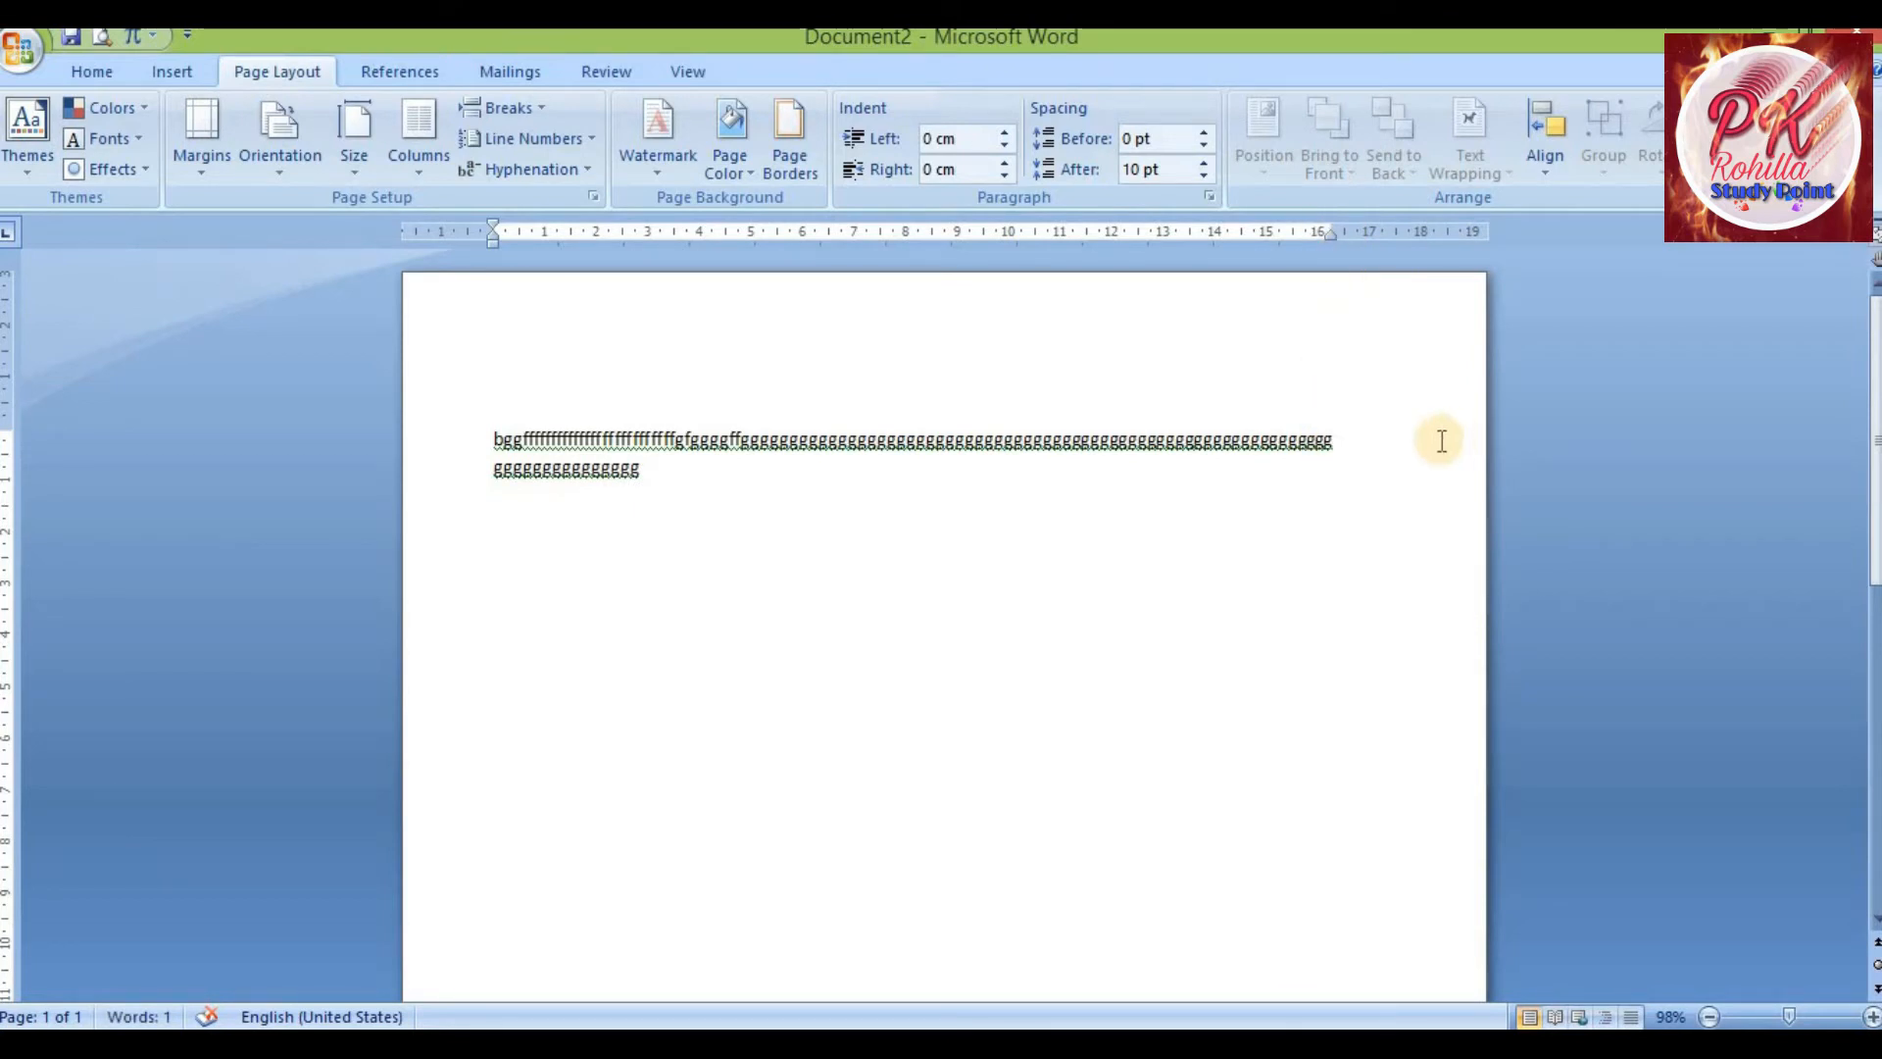
Adjust the margins on the vertical ruler, reducing the top margin and increasing the bottom margin
{"action": "left_click_drag", "start_coordinate": [13, 426], "coordinate": [23, 333]}
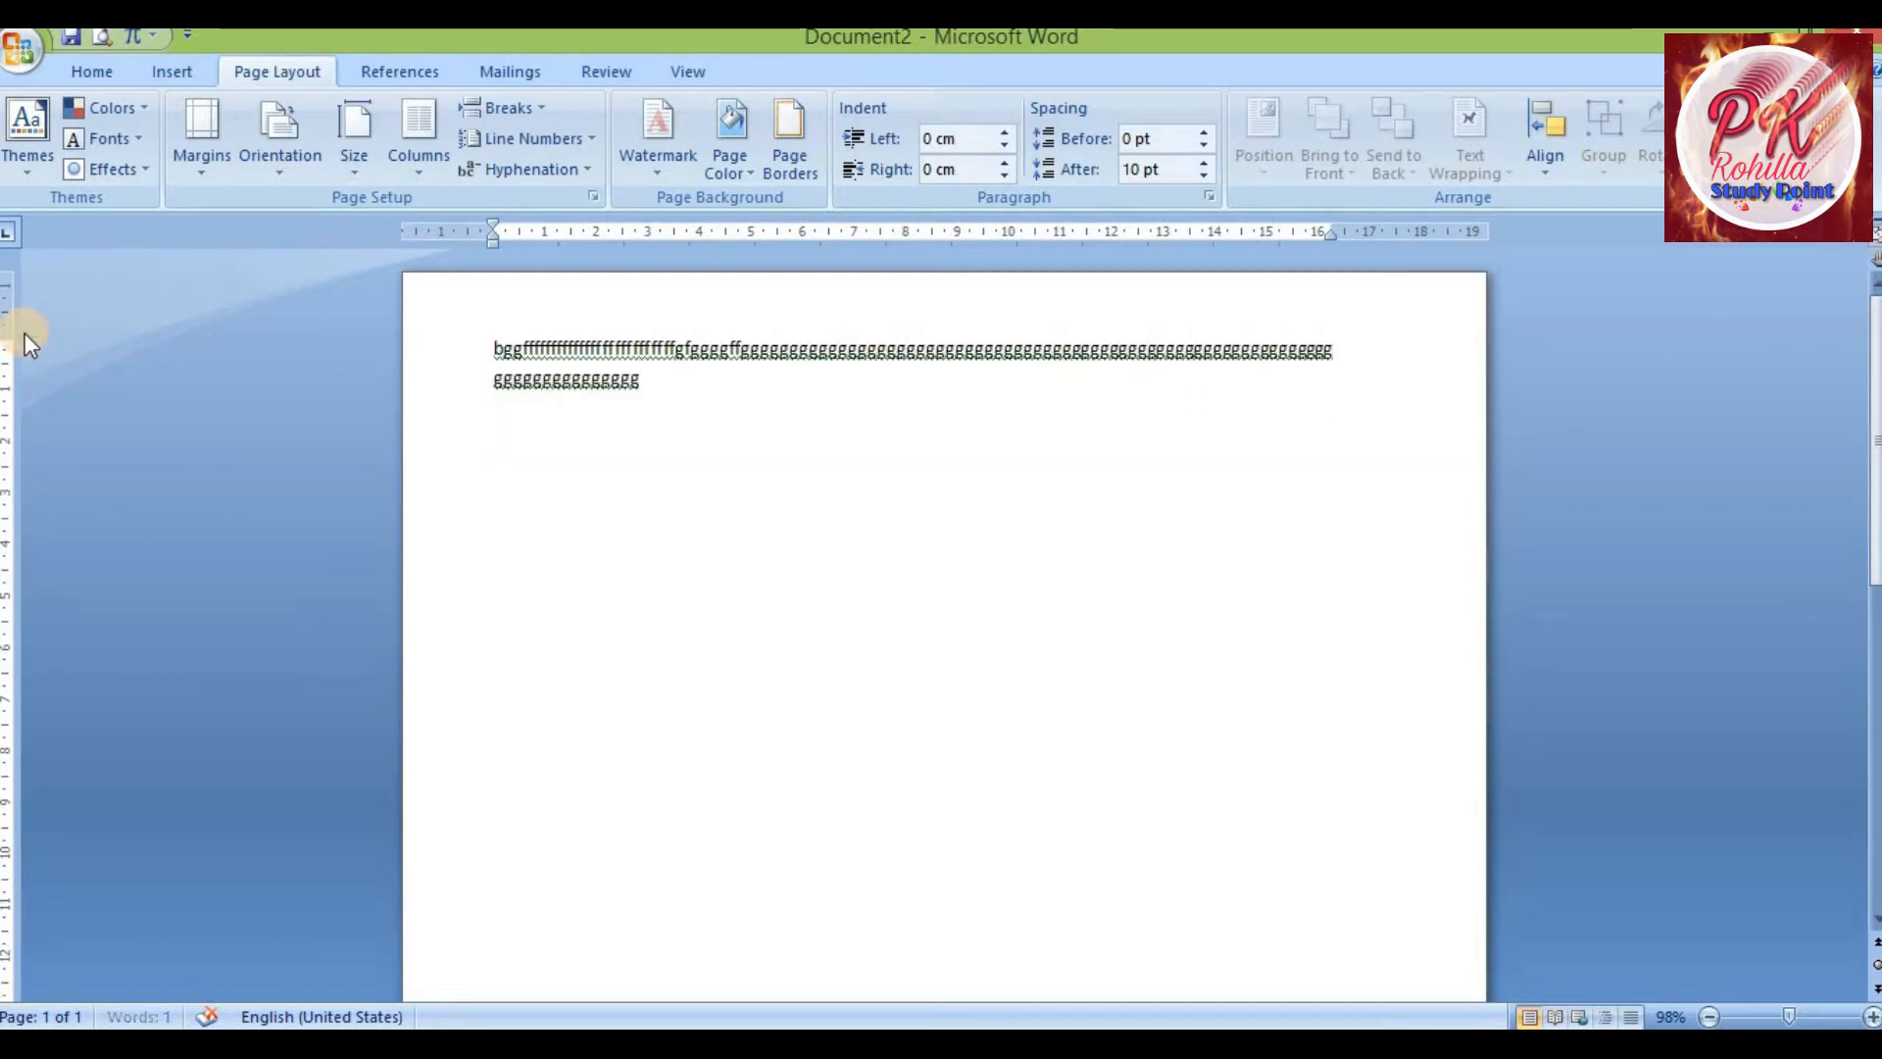
{"action": "scroll", "coordinate": [358, 438], "scroll_direction": "down", "scroll_amount": 5}
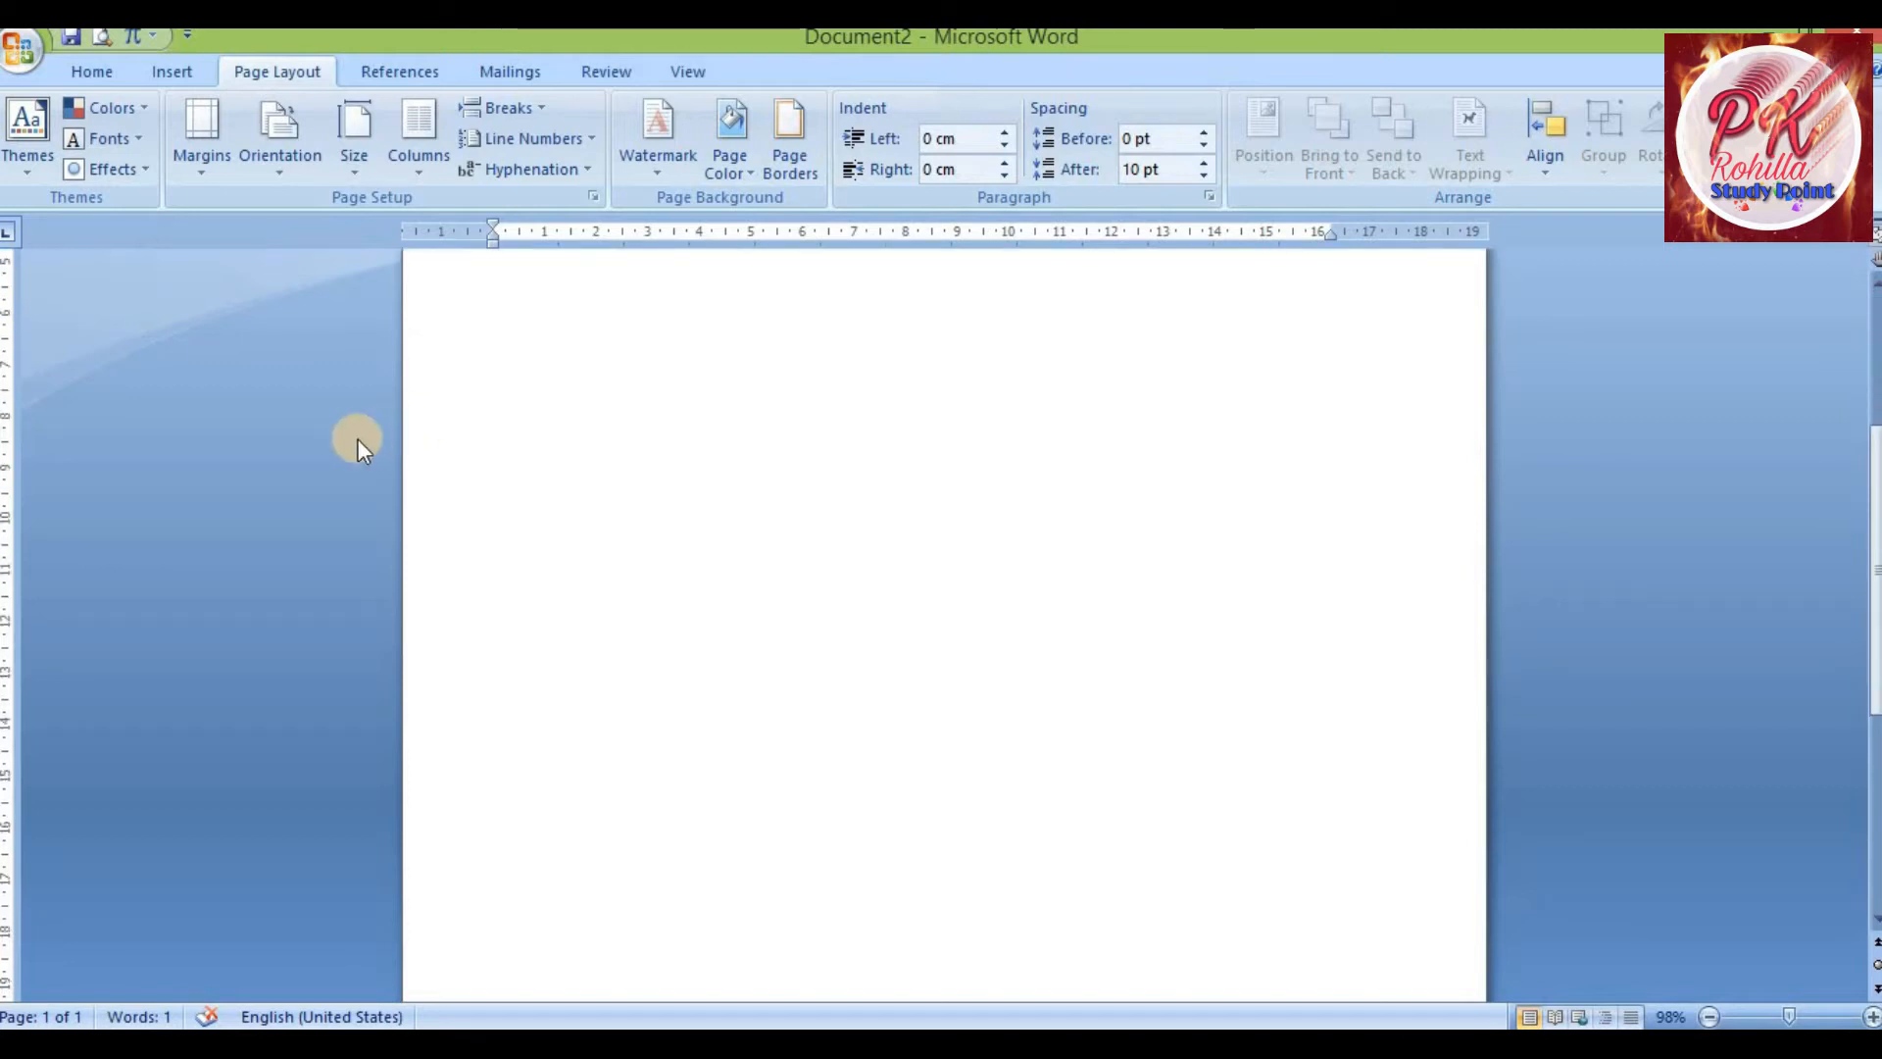
{"action": "scroll", "coordinate": [349, 485], "scroll_direction": "down", "scroll_amount": 2}
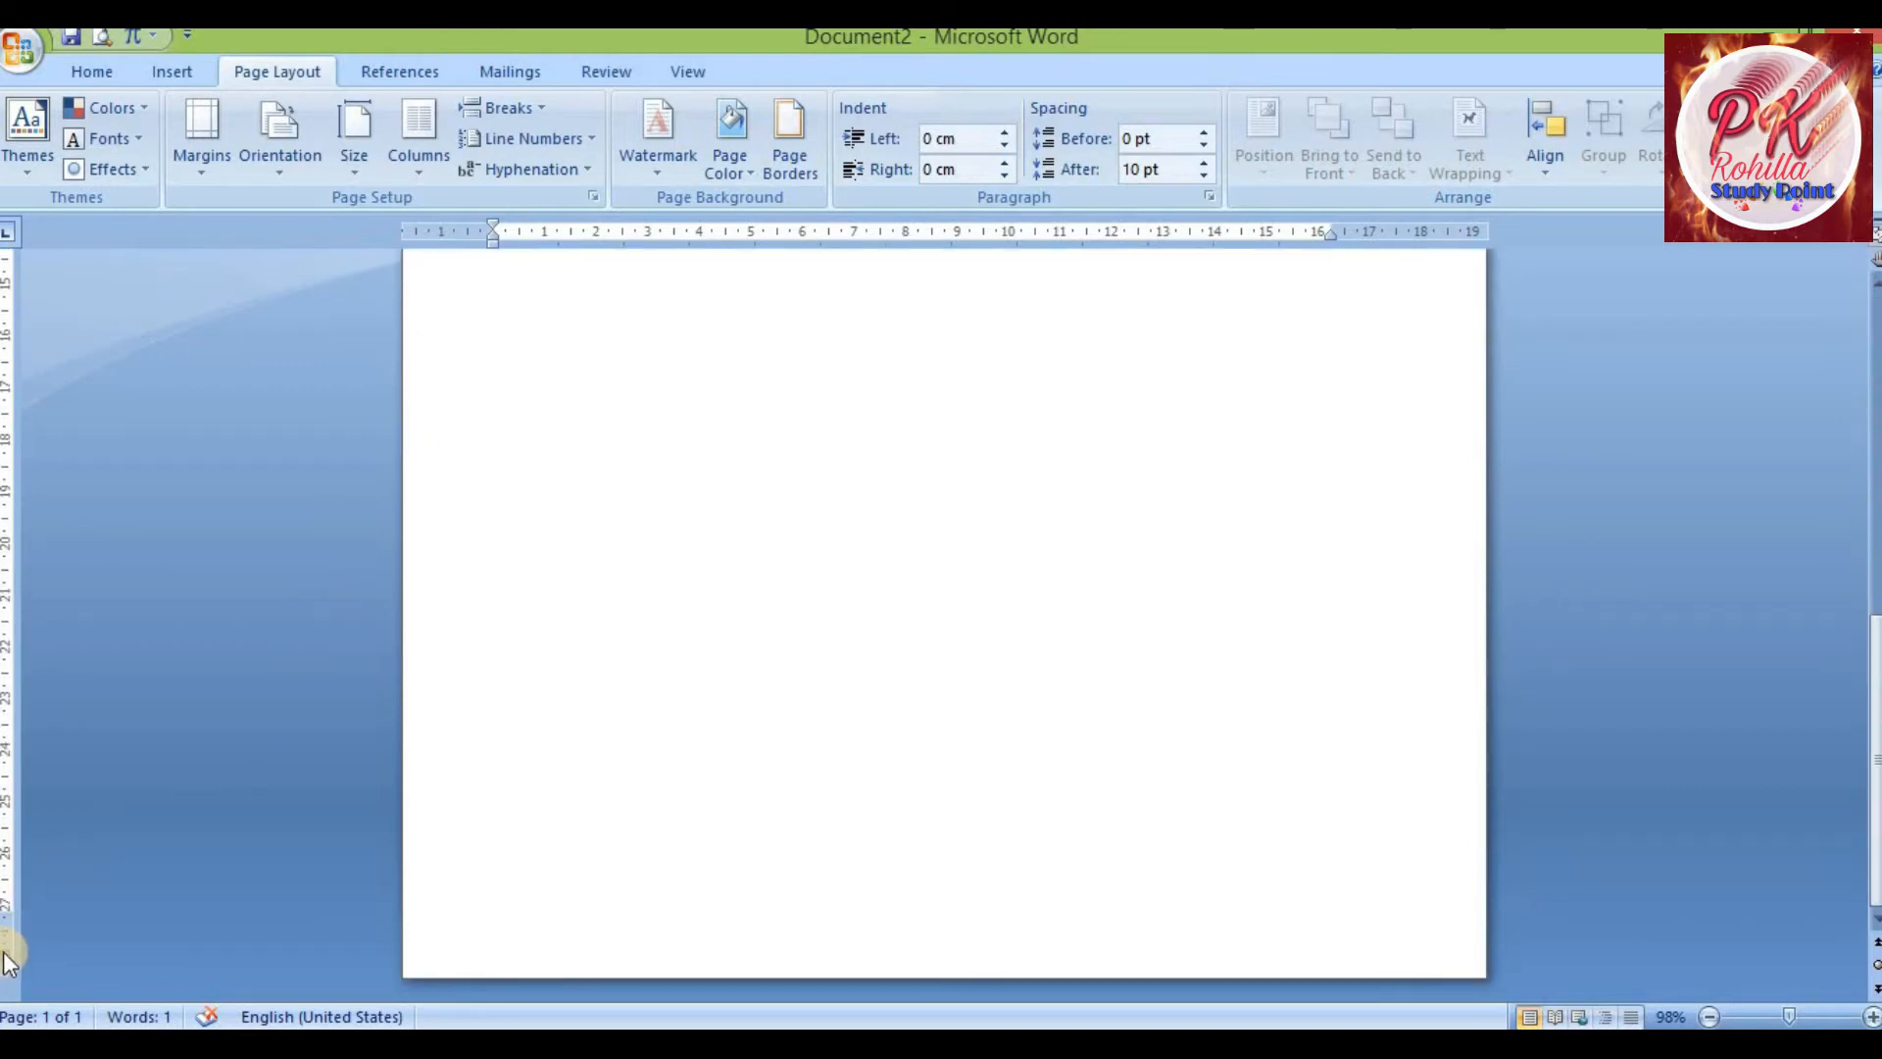
{"action": "left_click_drag", "start_coordinate": [10, 910], "coordinate": [33, 836]}
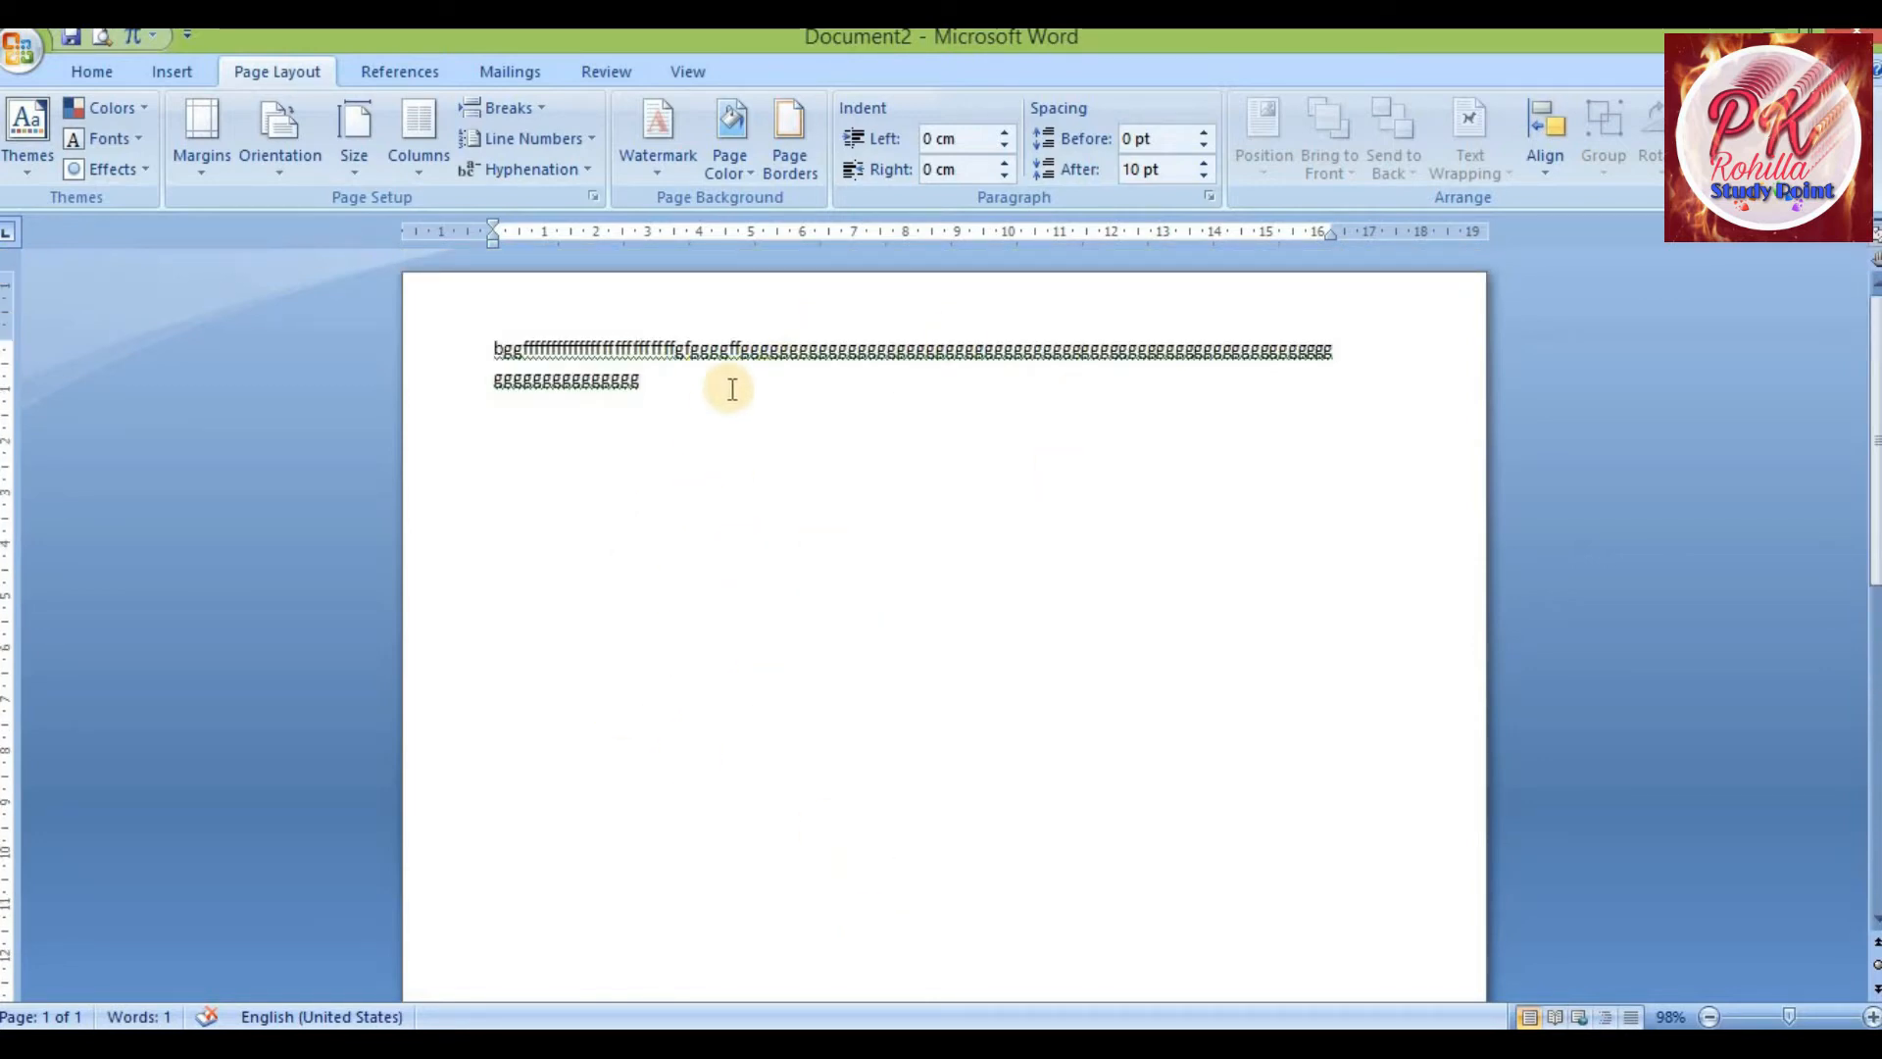
Start a new empty paragraph after the filler text
{"action": "left_click", "coordinate": [706, 413]}
{"action": "key", "text": "Return"}
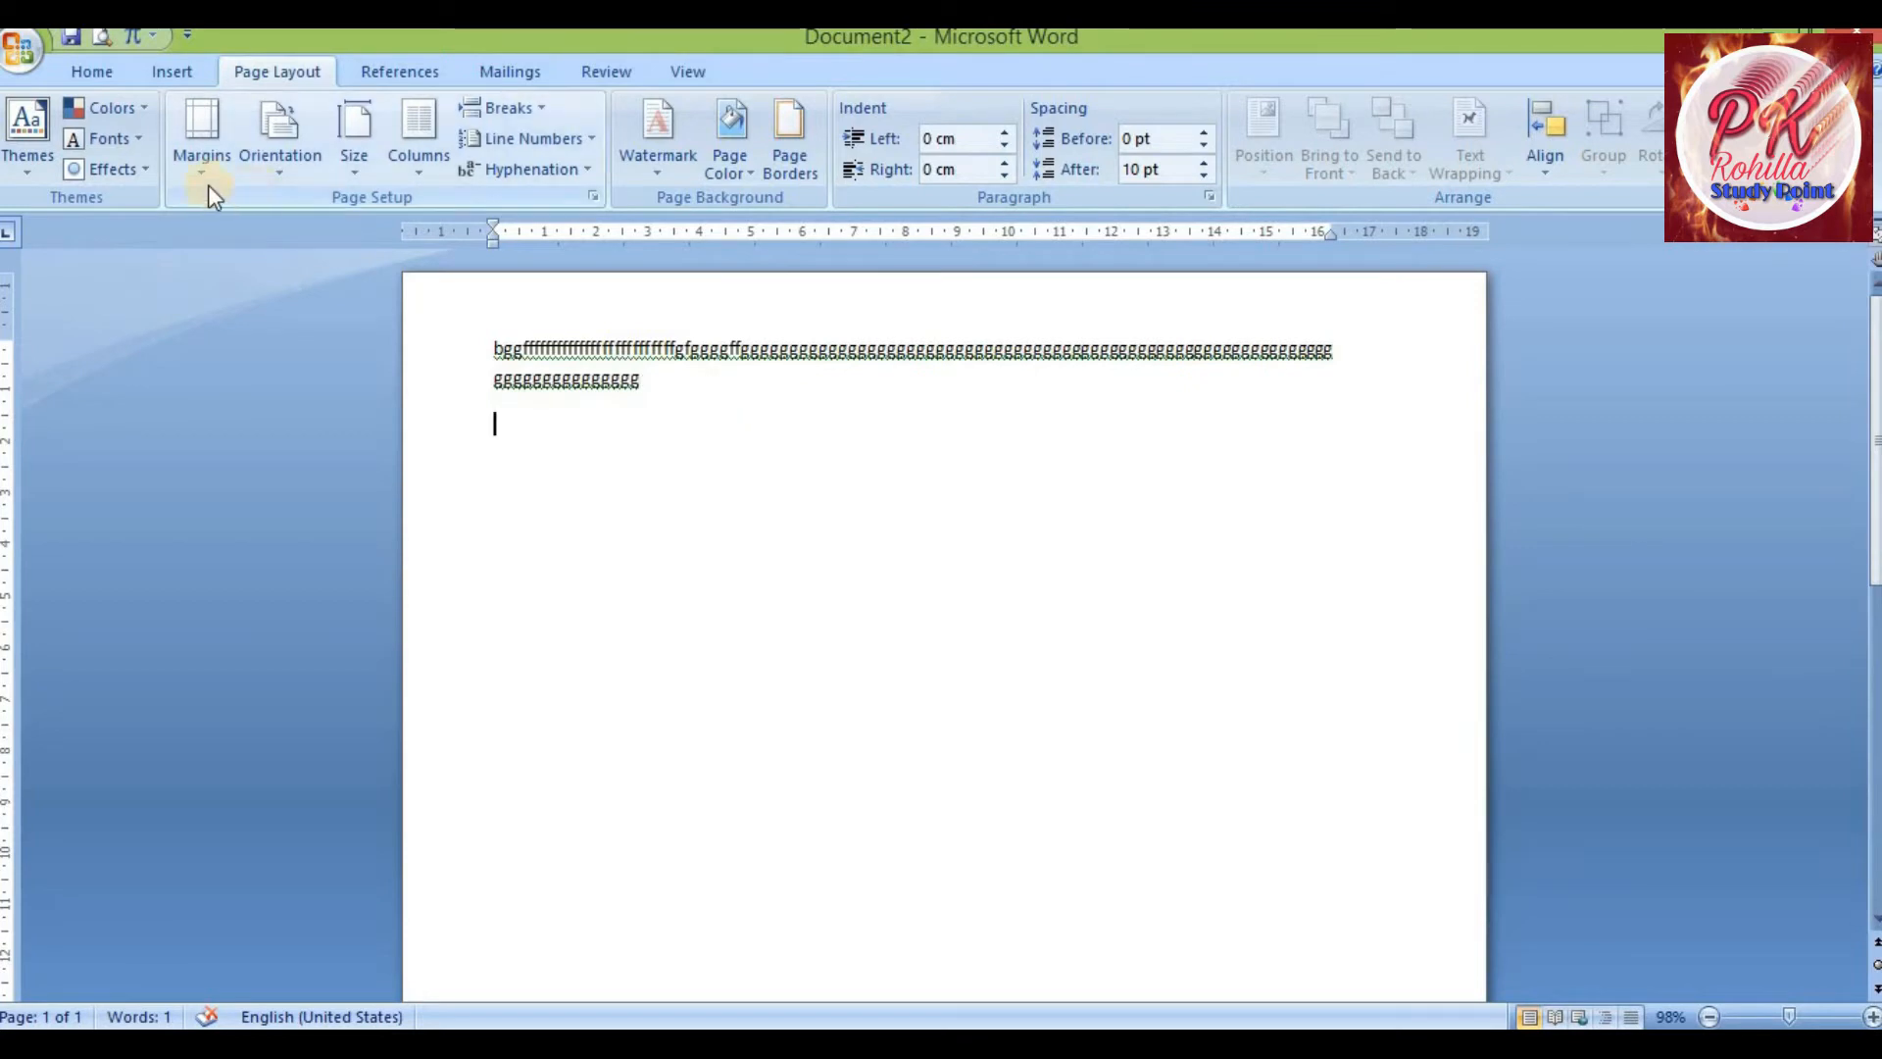
{"action": "left_click", "coordinate": [278, 177]}
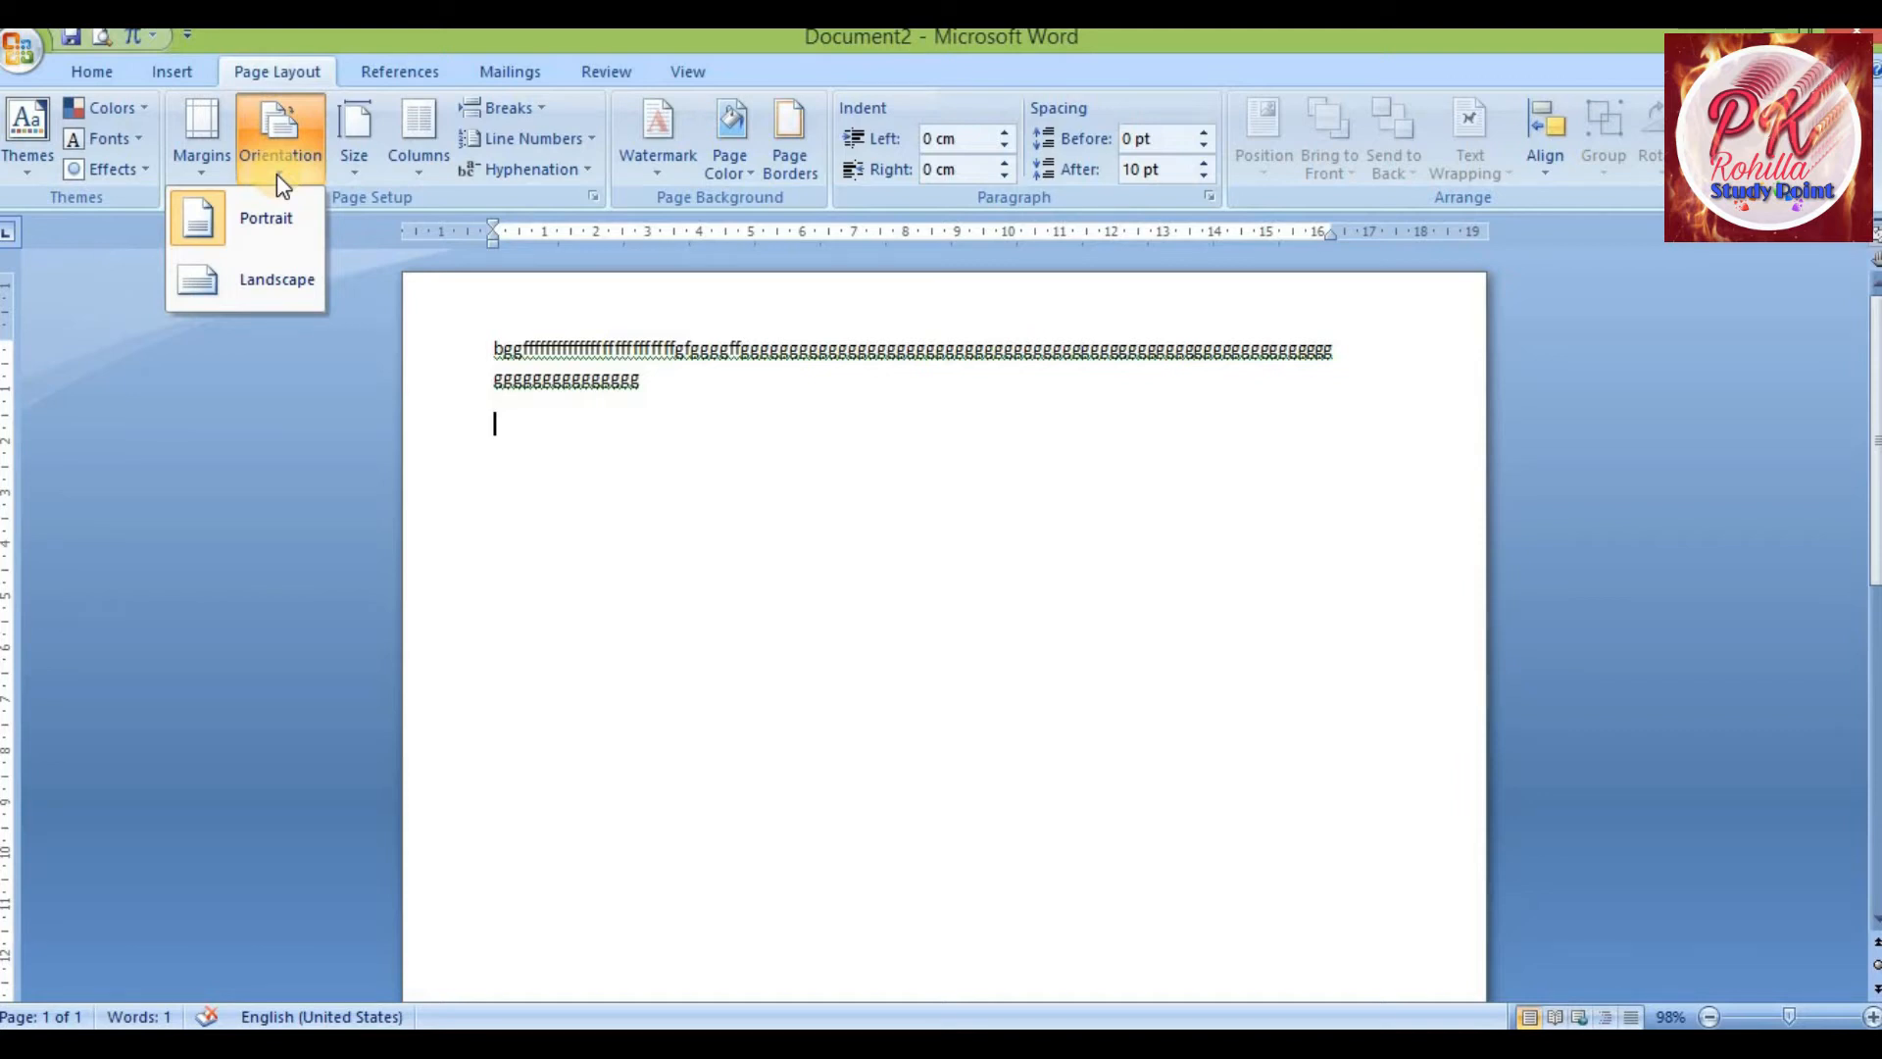
{"action": "left_click", "coordinate": [625, 410]}
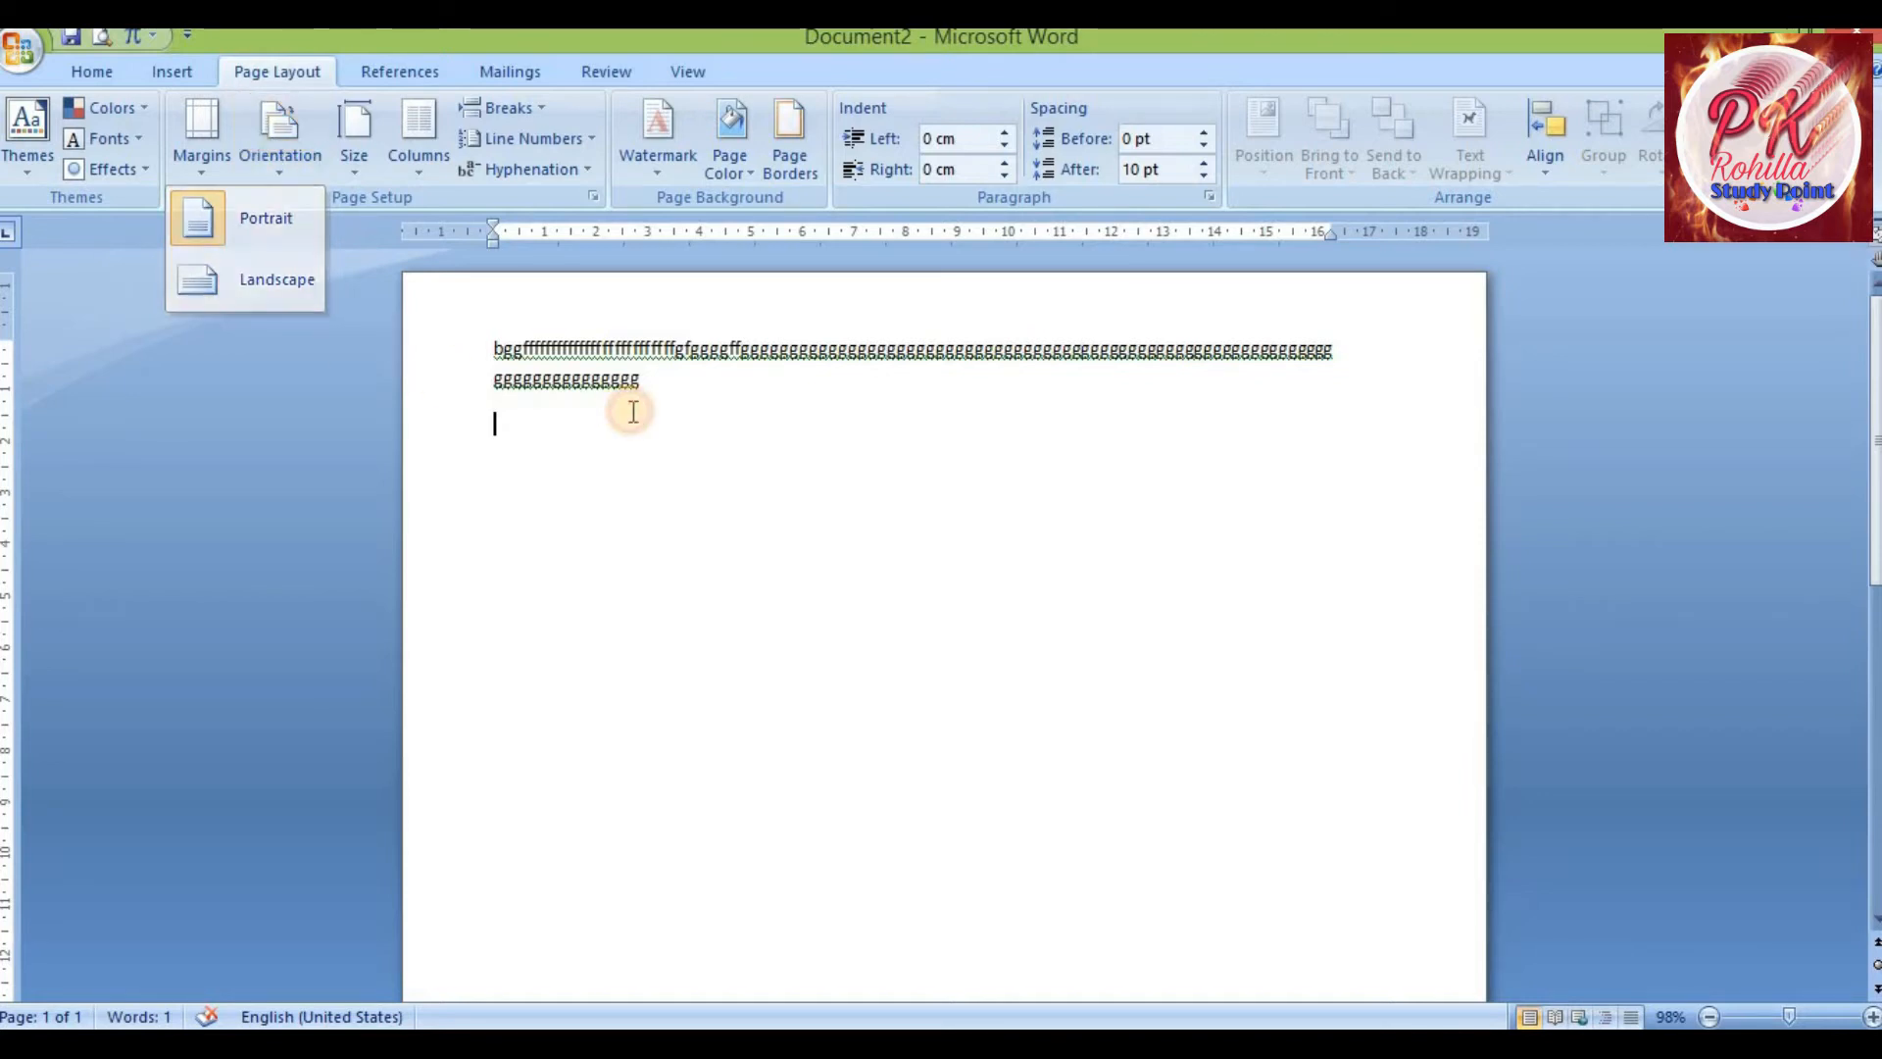
{"action": "scroll", "coordinate": [632, 412], "scroll_direction": "down", "scroll_amount": 1}
{"action": "scroll", "coordinate": [632, 412], "scroll_direction": "down", "scroll_amount": 3}
{"action": "scroll", "coordinate": [635, 409], "scroll_direction": "up", "scroll_amount": 5}
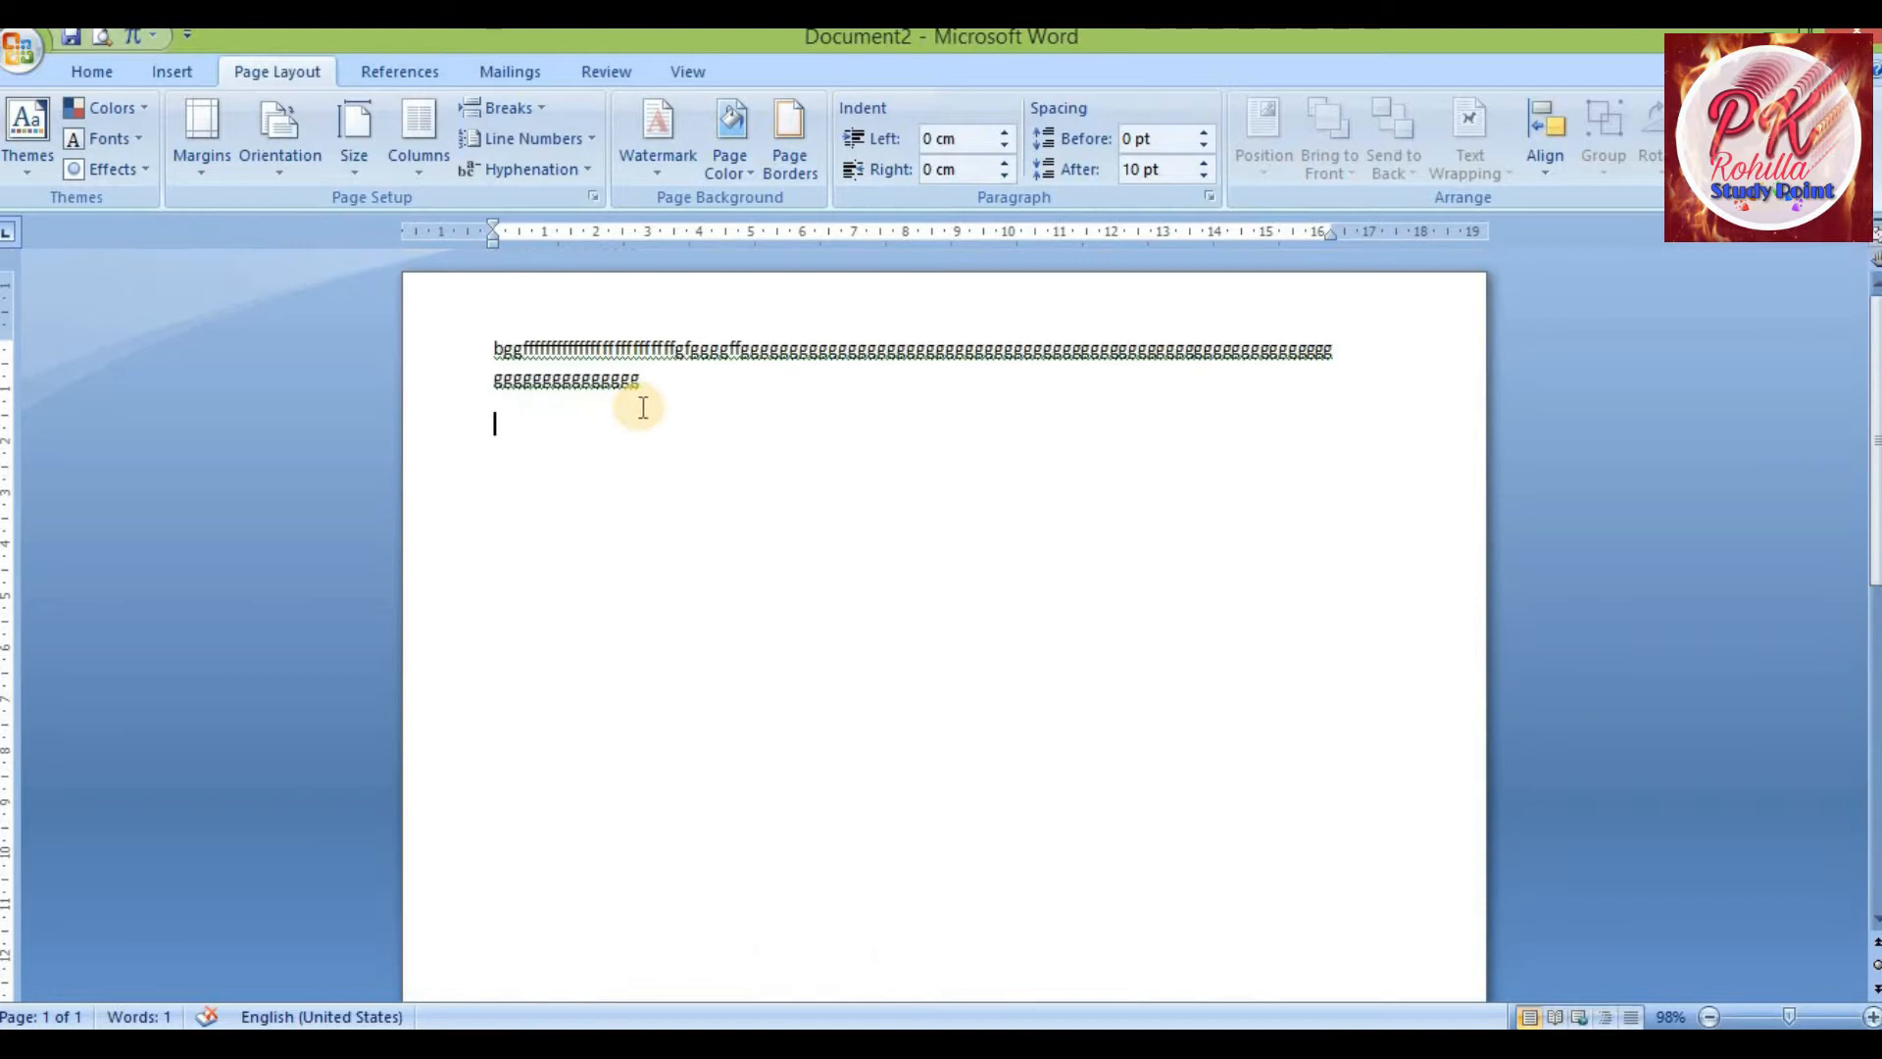
{"action": "scroll", "coordinate": [676, 454], "scroll_direction": "down", "scroll_amount": 5}
{"action": "scroll", "coordinate": [685, 446], "scroll_direction": "up", "scroll_amount": 5}
{"action": "scroll", "coordinate": [685, 437], "scroll_direction": "down", "scroll_amount": 5}
{"action": "scroll", "coordinate": [637, 392], "scroll_direction": "up", "scroll_amount": 5}
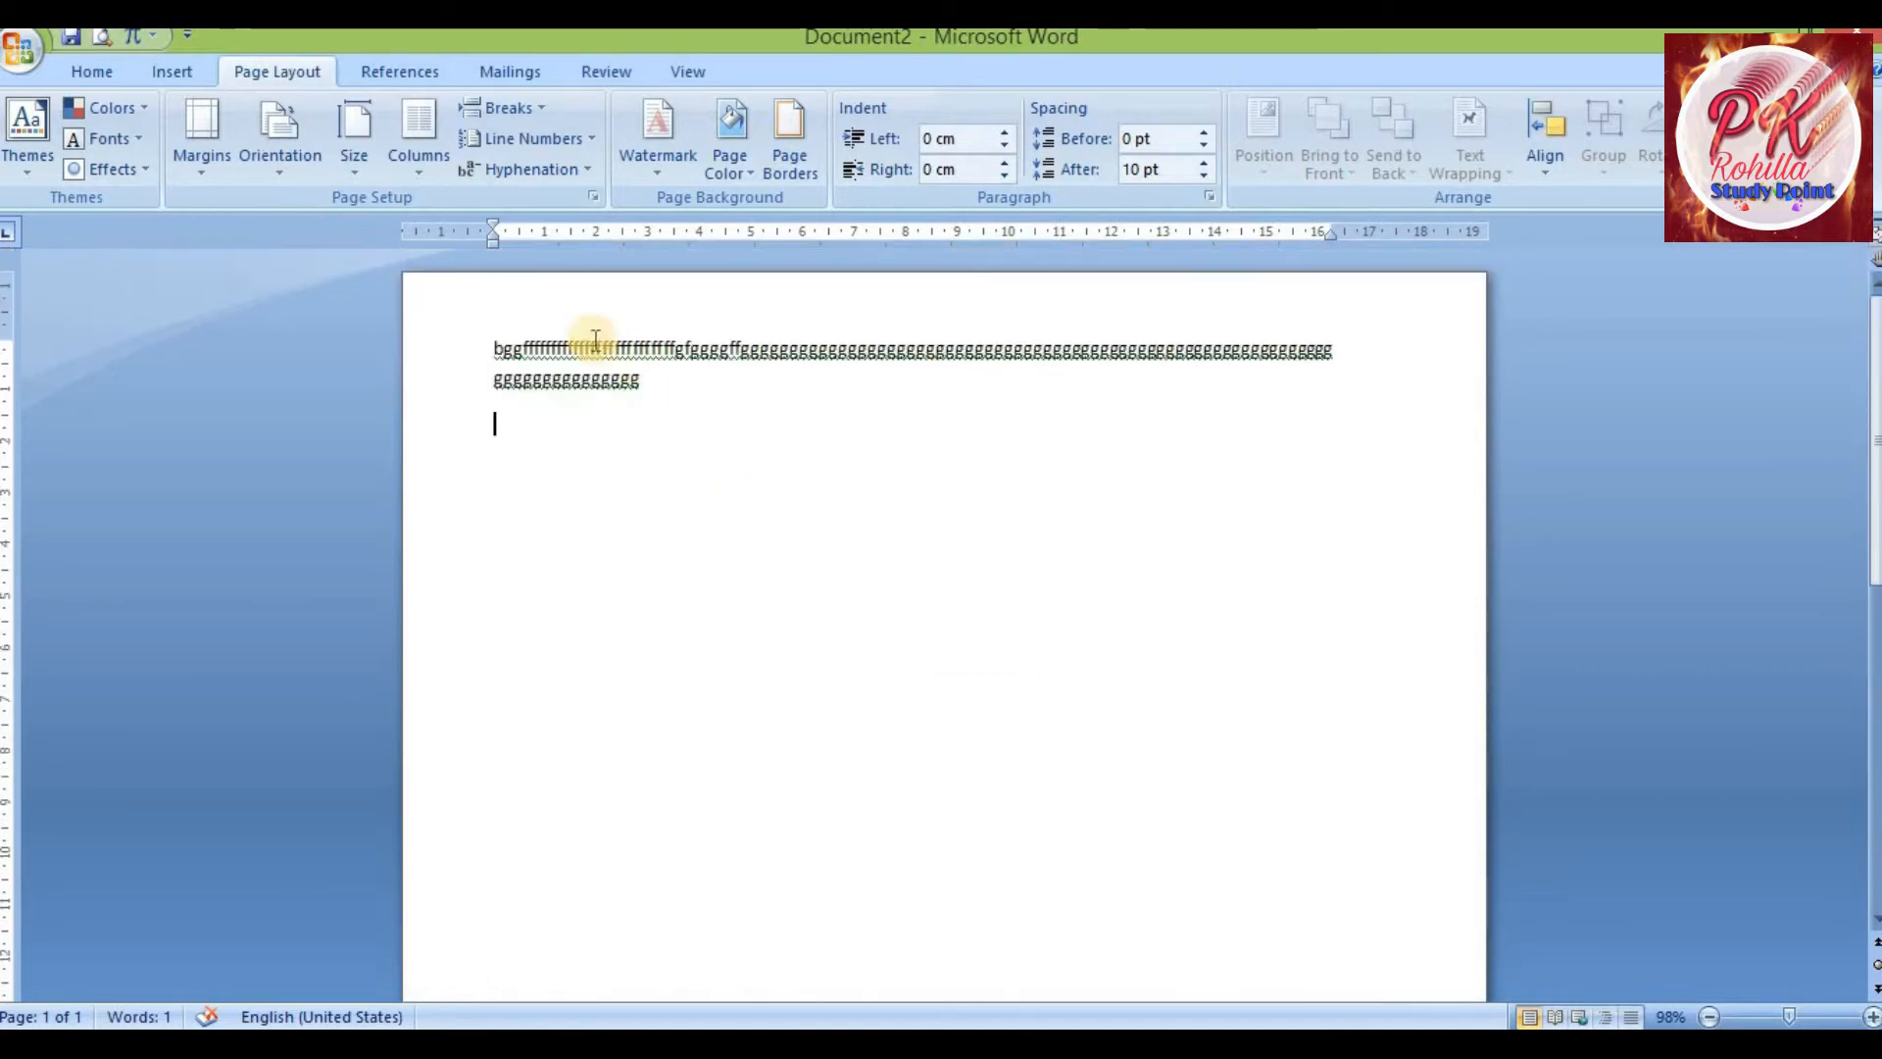
Switch the page orientation to Landscape
{"action": "left_click", "coordinate": [272, 176]}
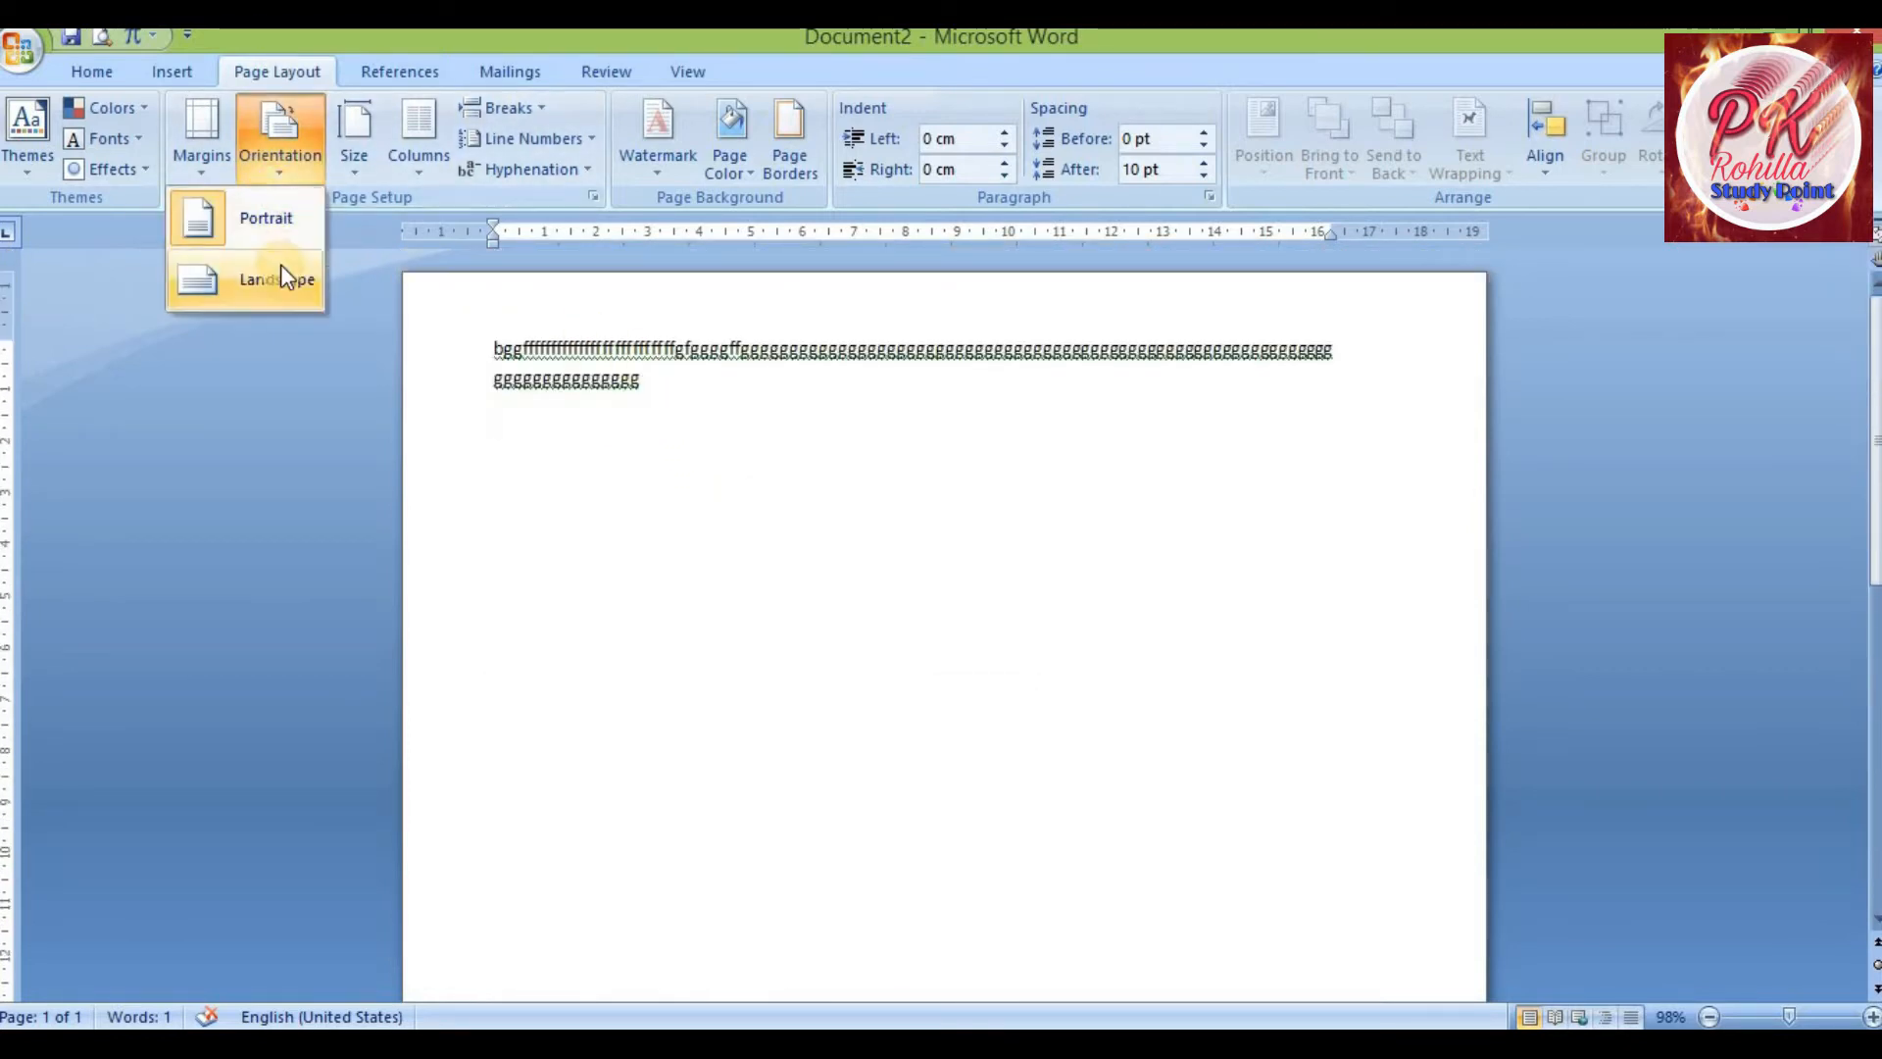
{"action": "left_click", "coordinate": [279, 273]}
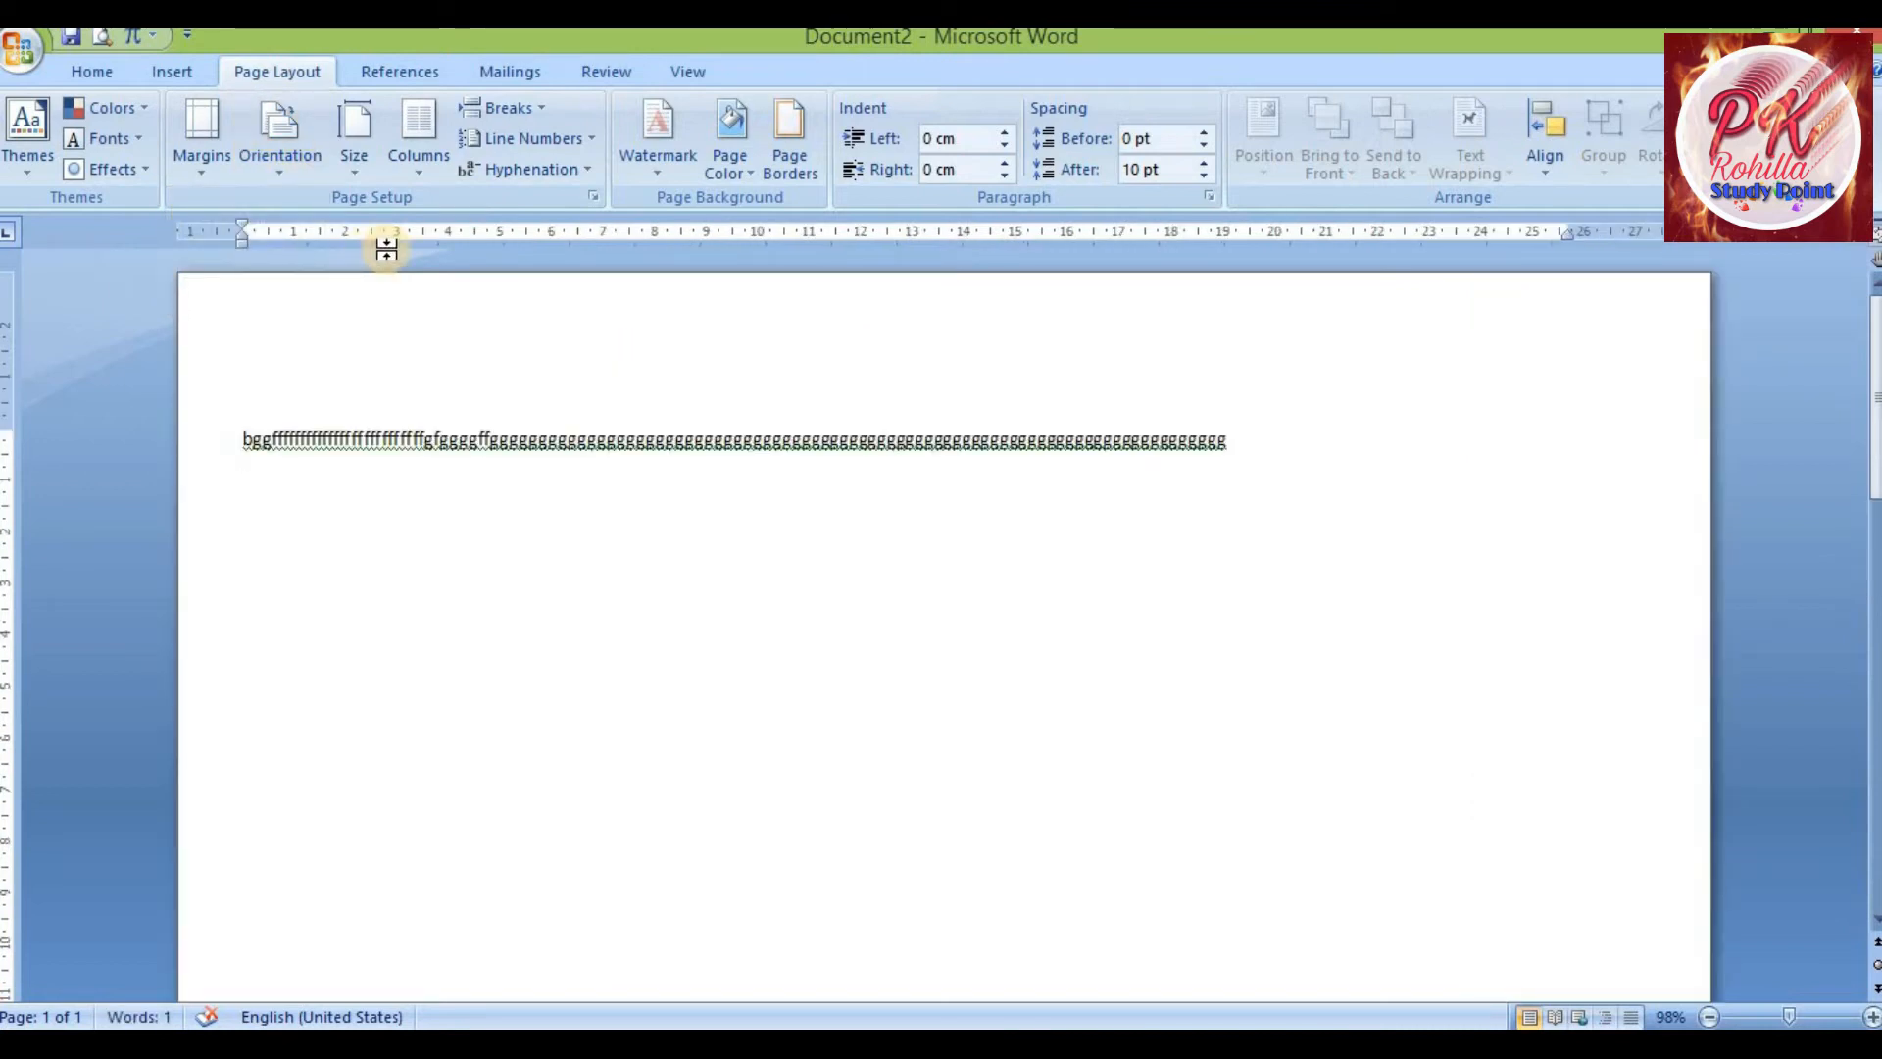
{"action": "scroll", "coordinate": [437, 378], "scroll_direction": "down", "scroll_amount": 3}
{"action": "scroll", "coordinate": [461, 397], "scroll_direction": "down", "scroll_amount": 2}
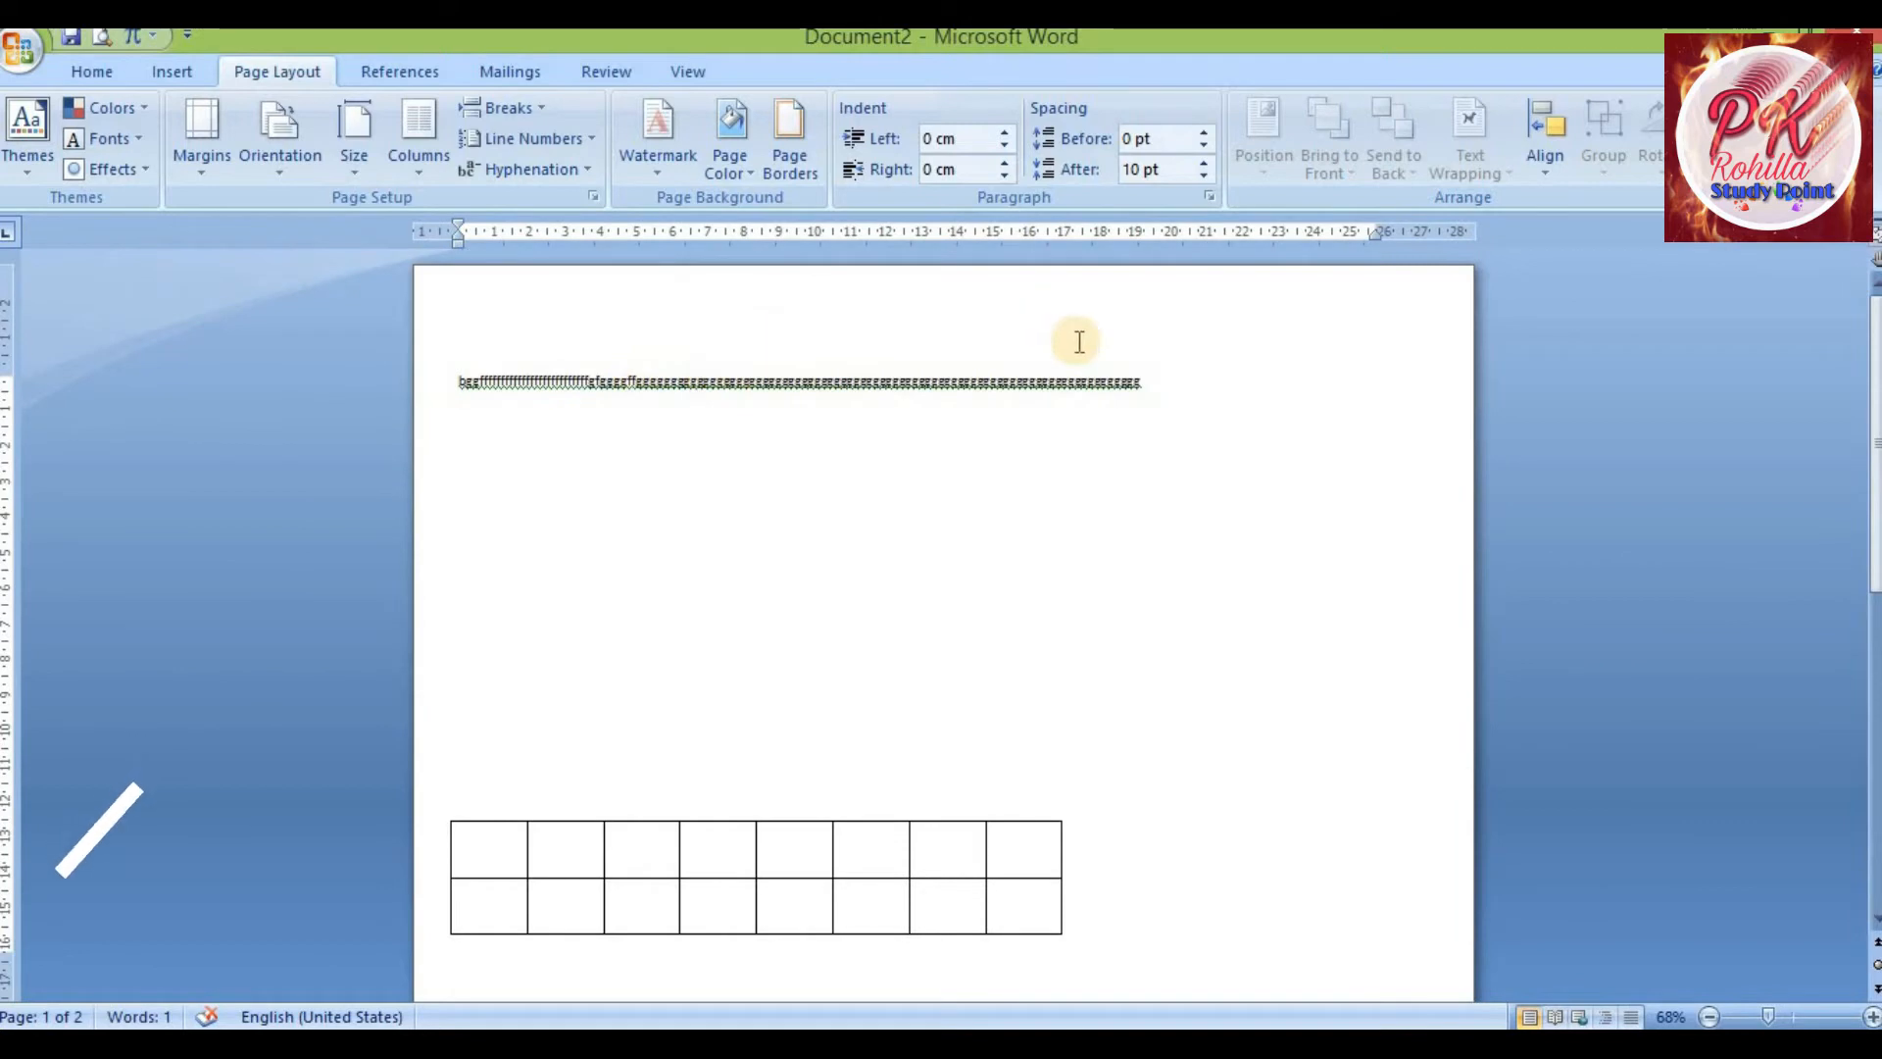
{"action": "scroll", "coordinate": [1047, 407], "scroll_direction": "down", "scroll_amount": 3}
{"action": "scroll", "coordinate": [1050, 412], "scroll_direction": "up", "scroll_amount": 3}
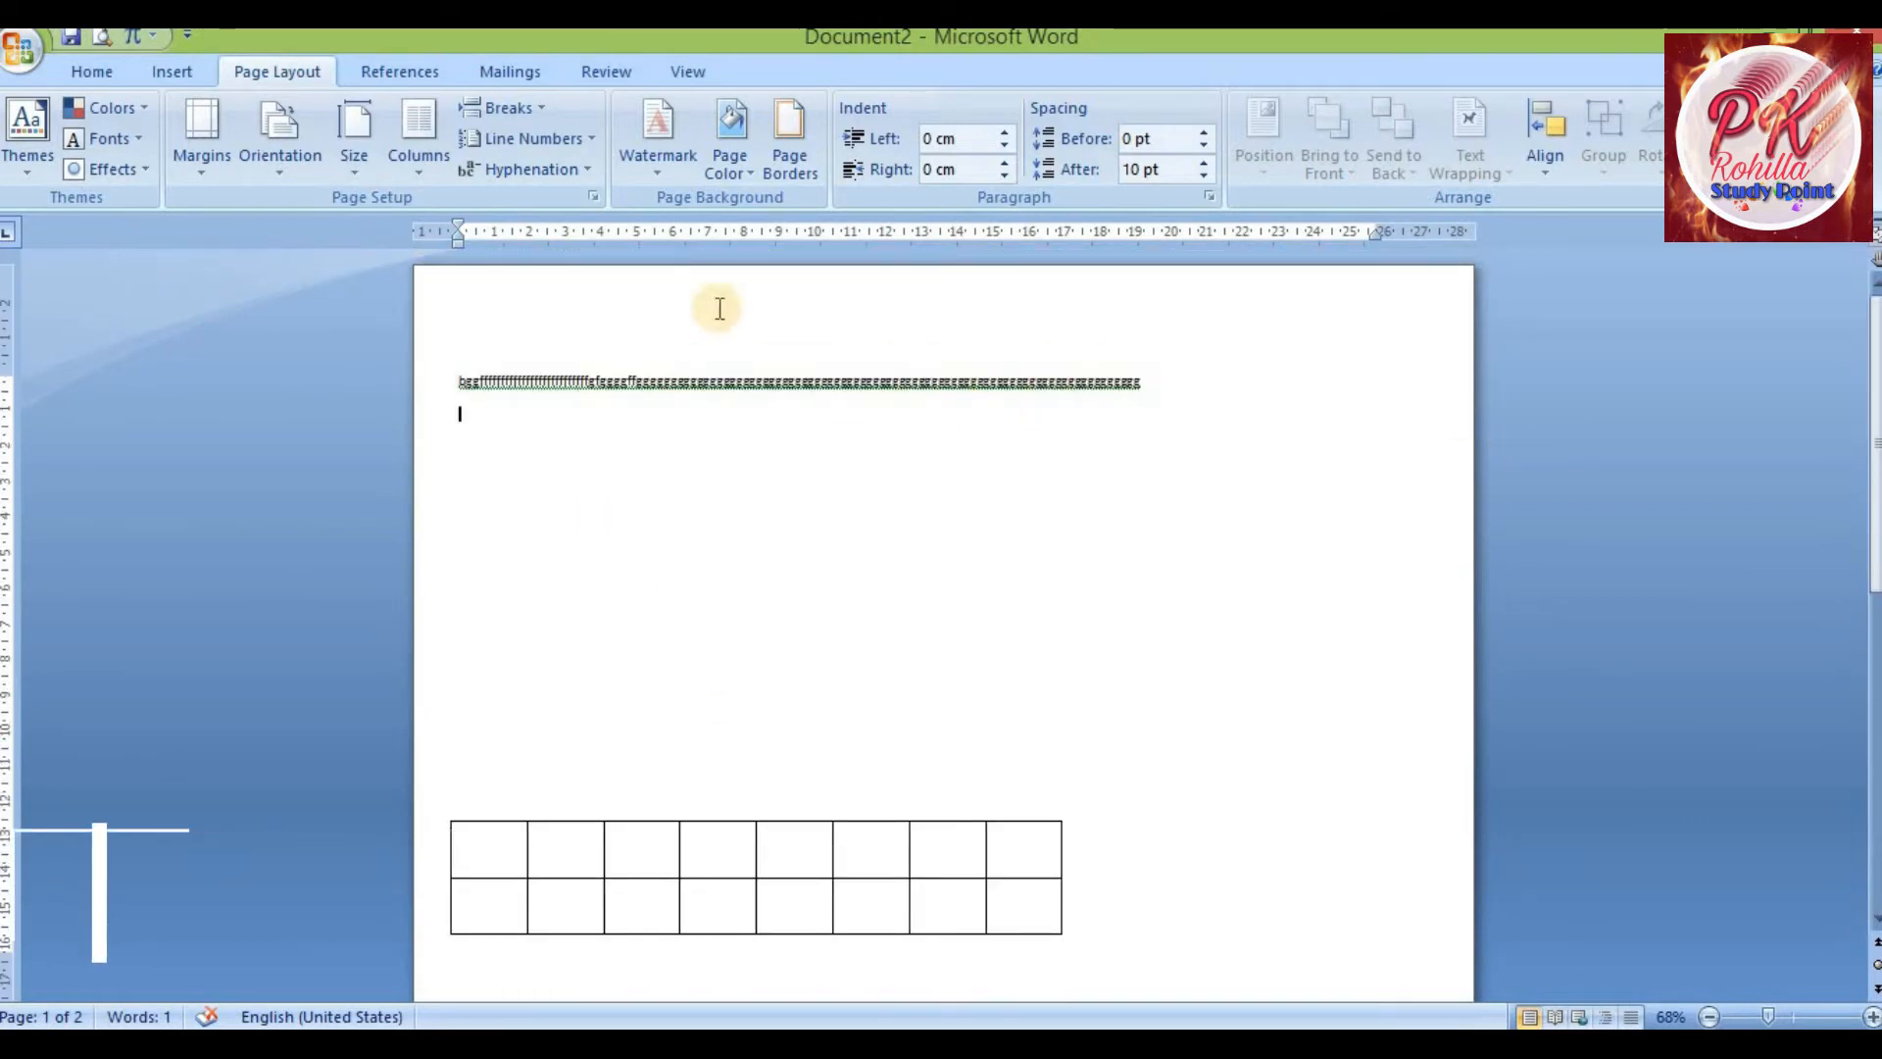
Toggle the page orientation to Portrait and back to Landscape
{"action": "left_click", "coordinate": [281, 175]}
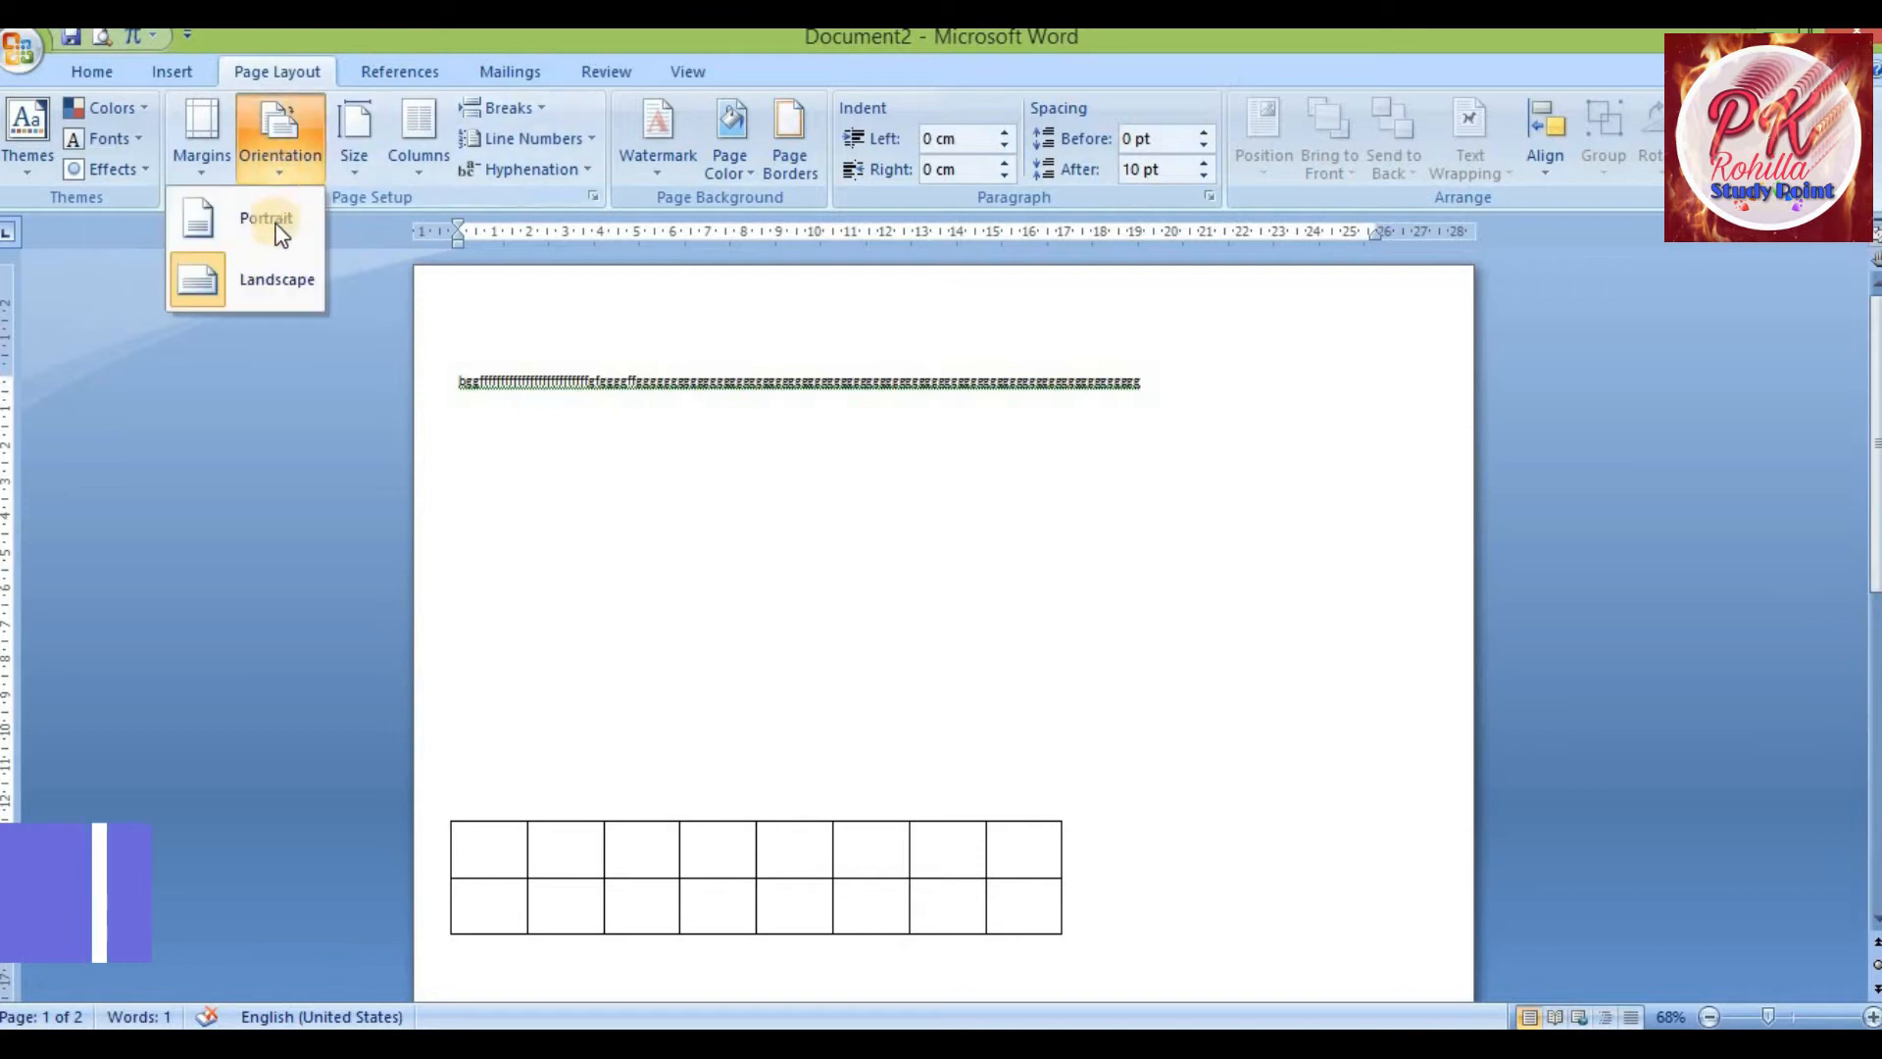
{"action": "left_click", "coordinate": [273, 222]}
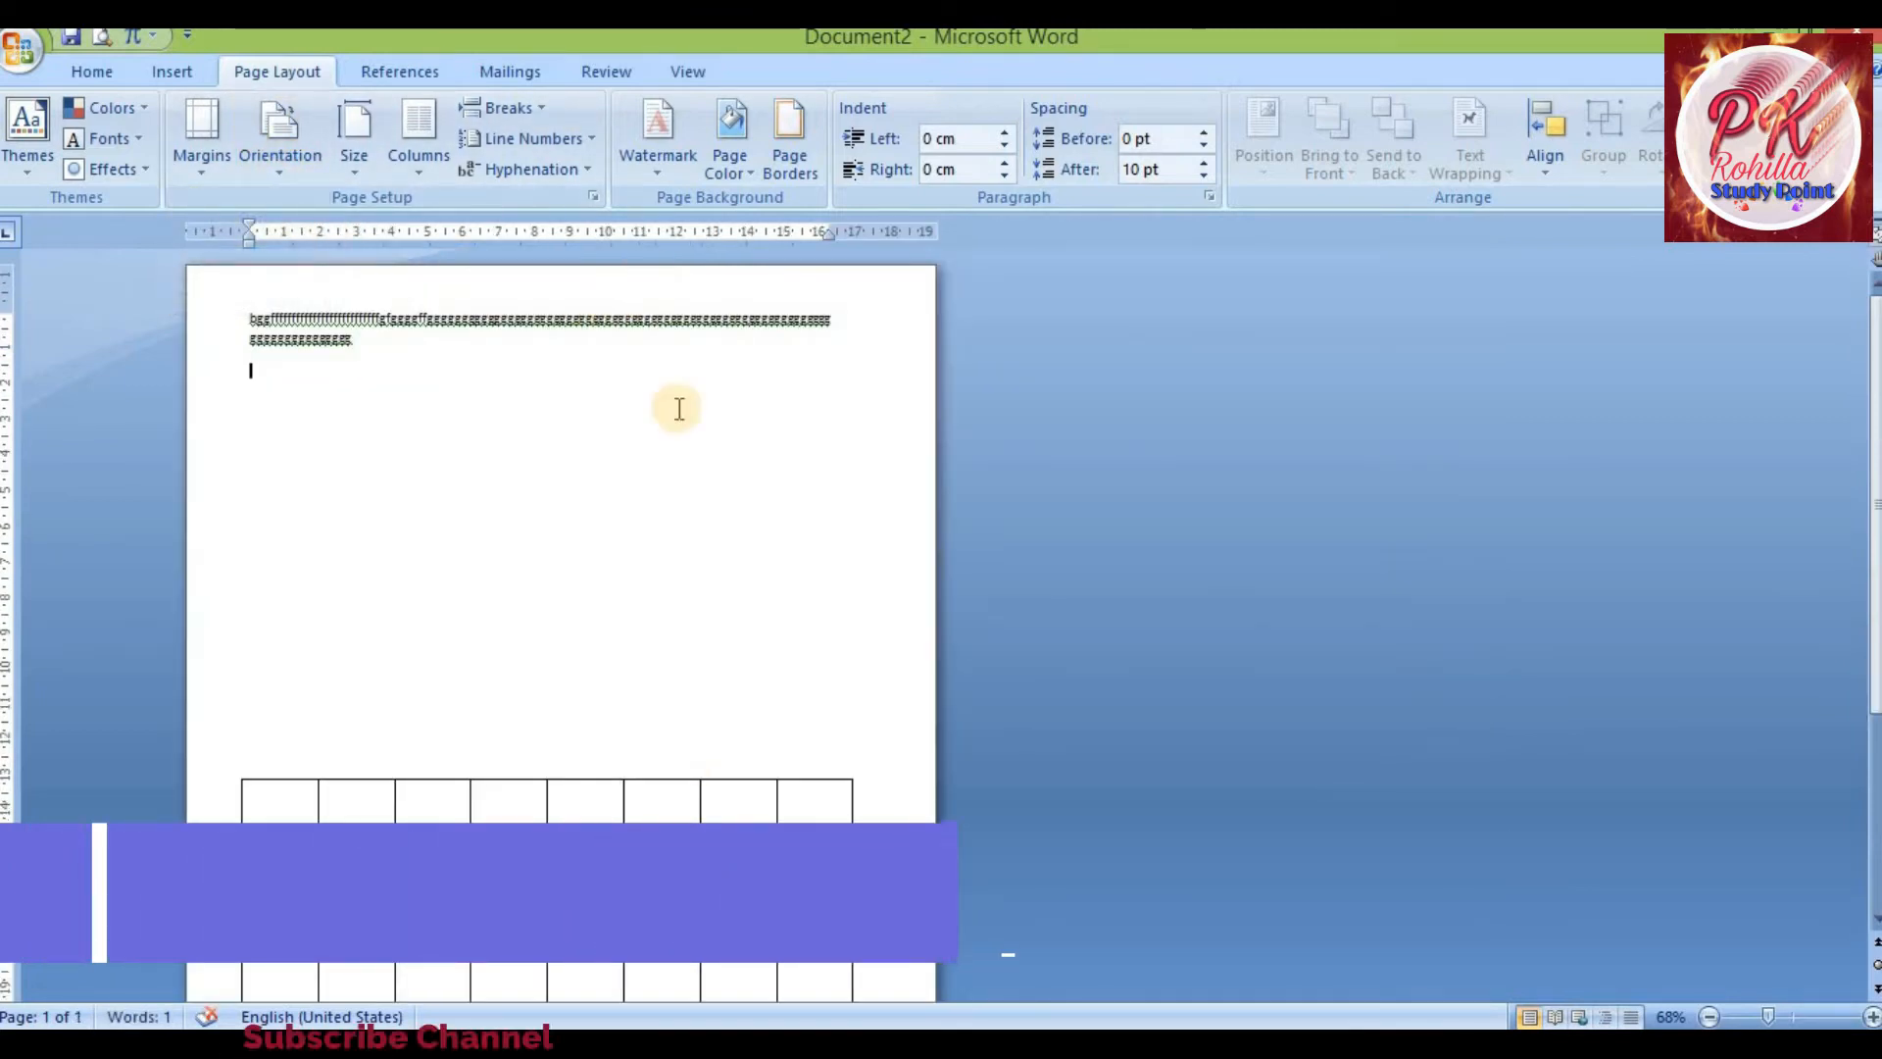
{"action": "left_click", "coordinate": [279, 174]}
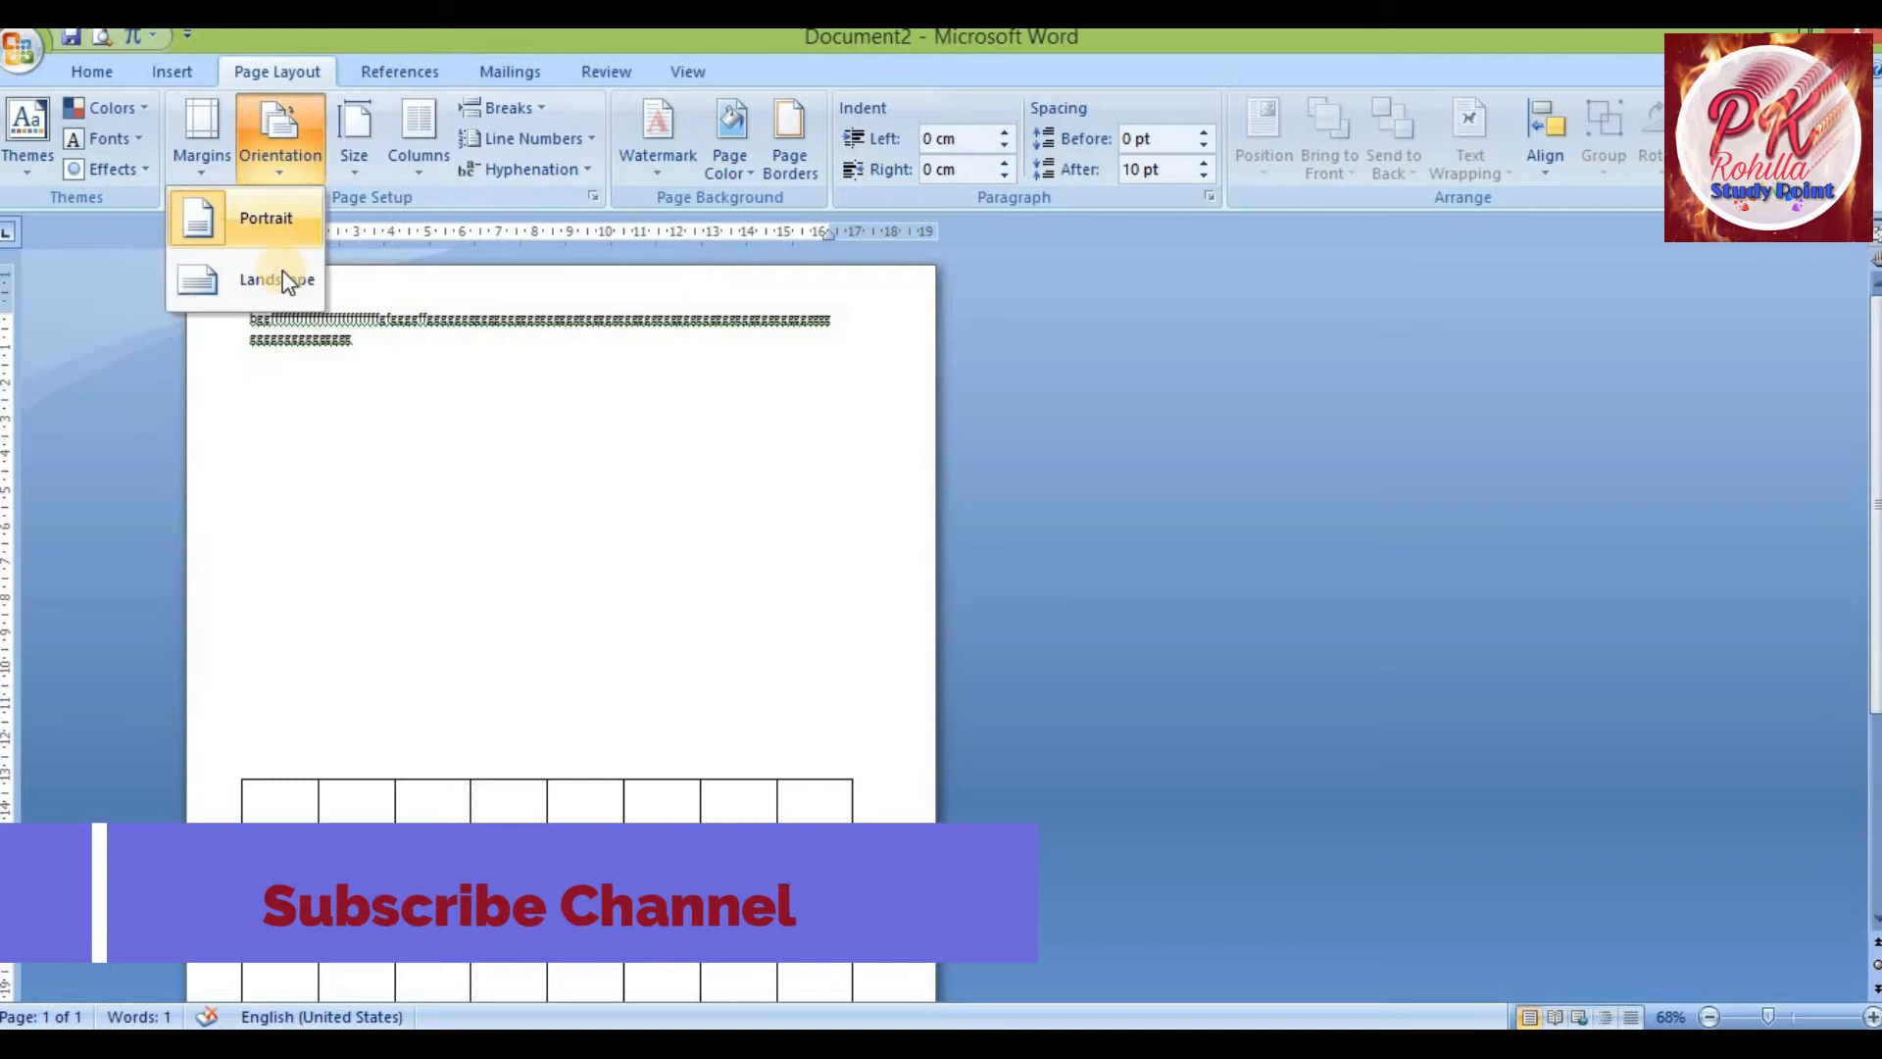
{"action": "left_click", "coordinate": [282, 273]}
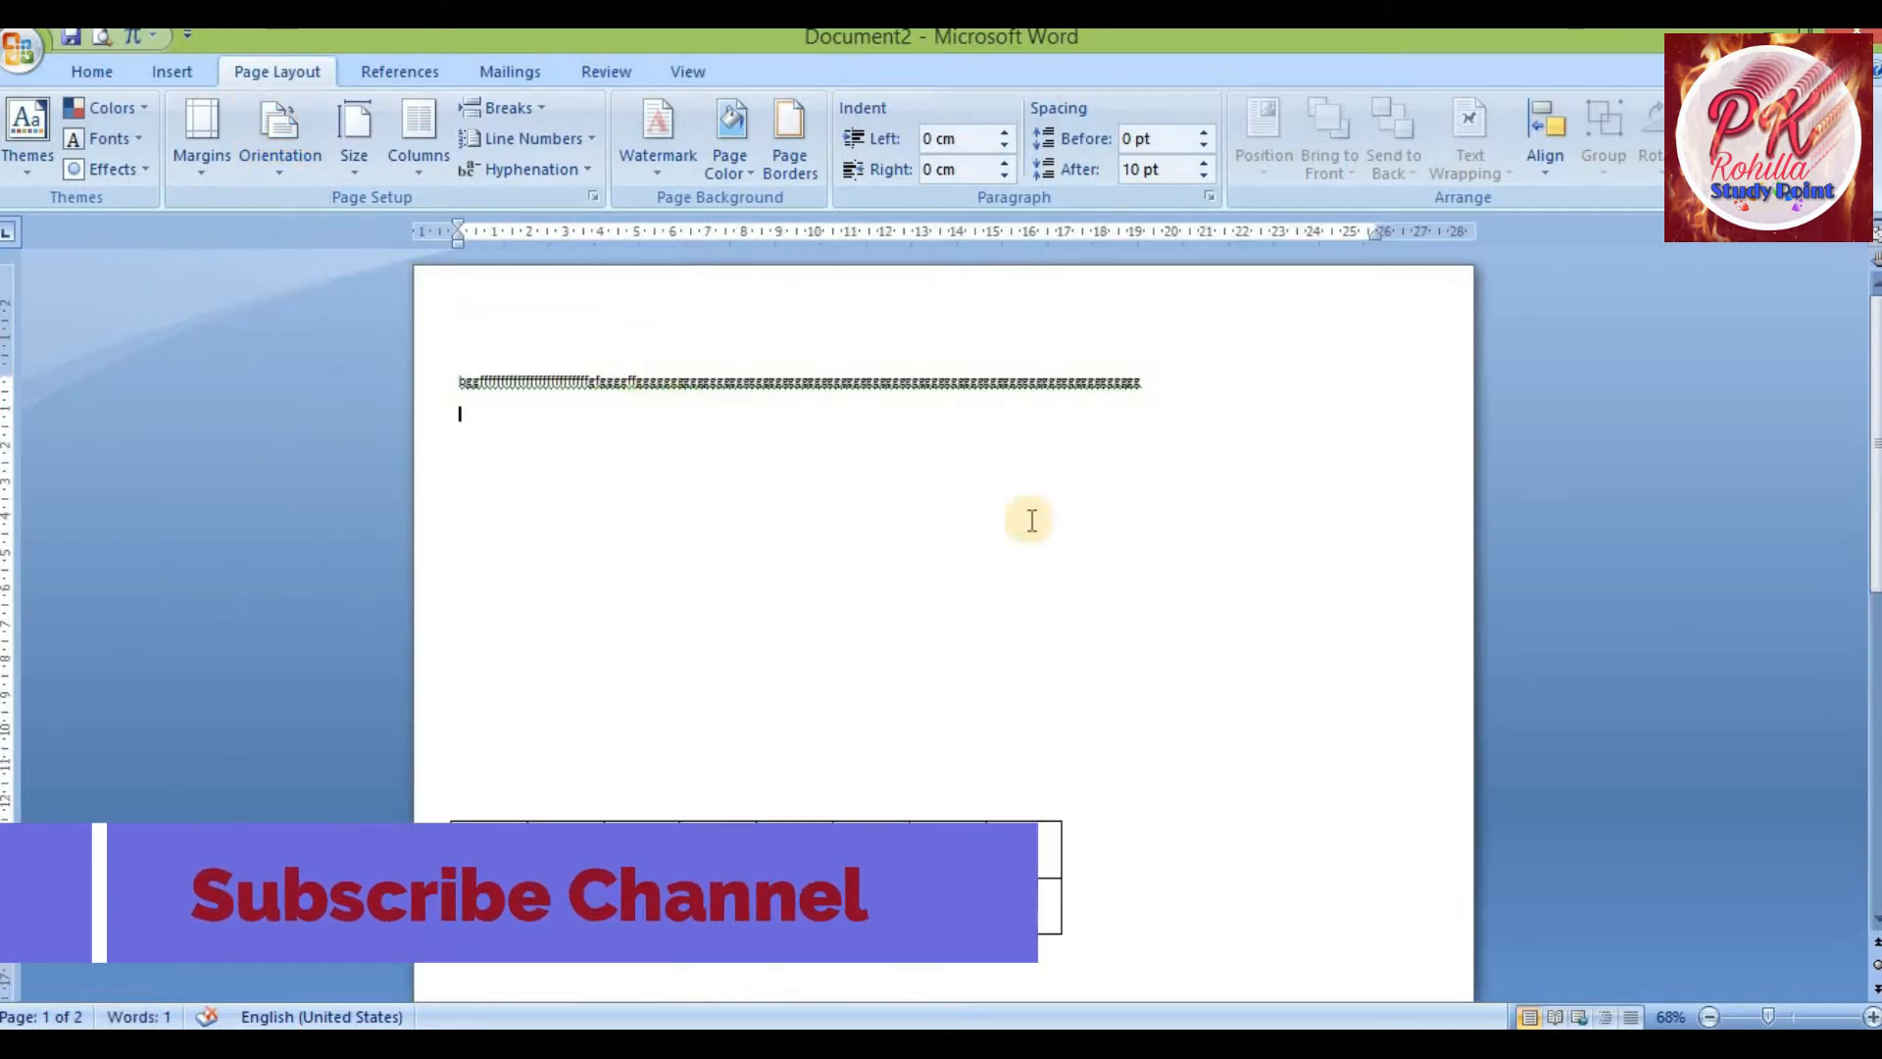
Set the page orientation back to Portrait
{"action": "left_click", "coordinate": [267, 173]}
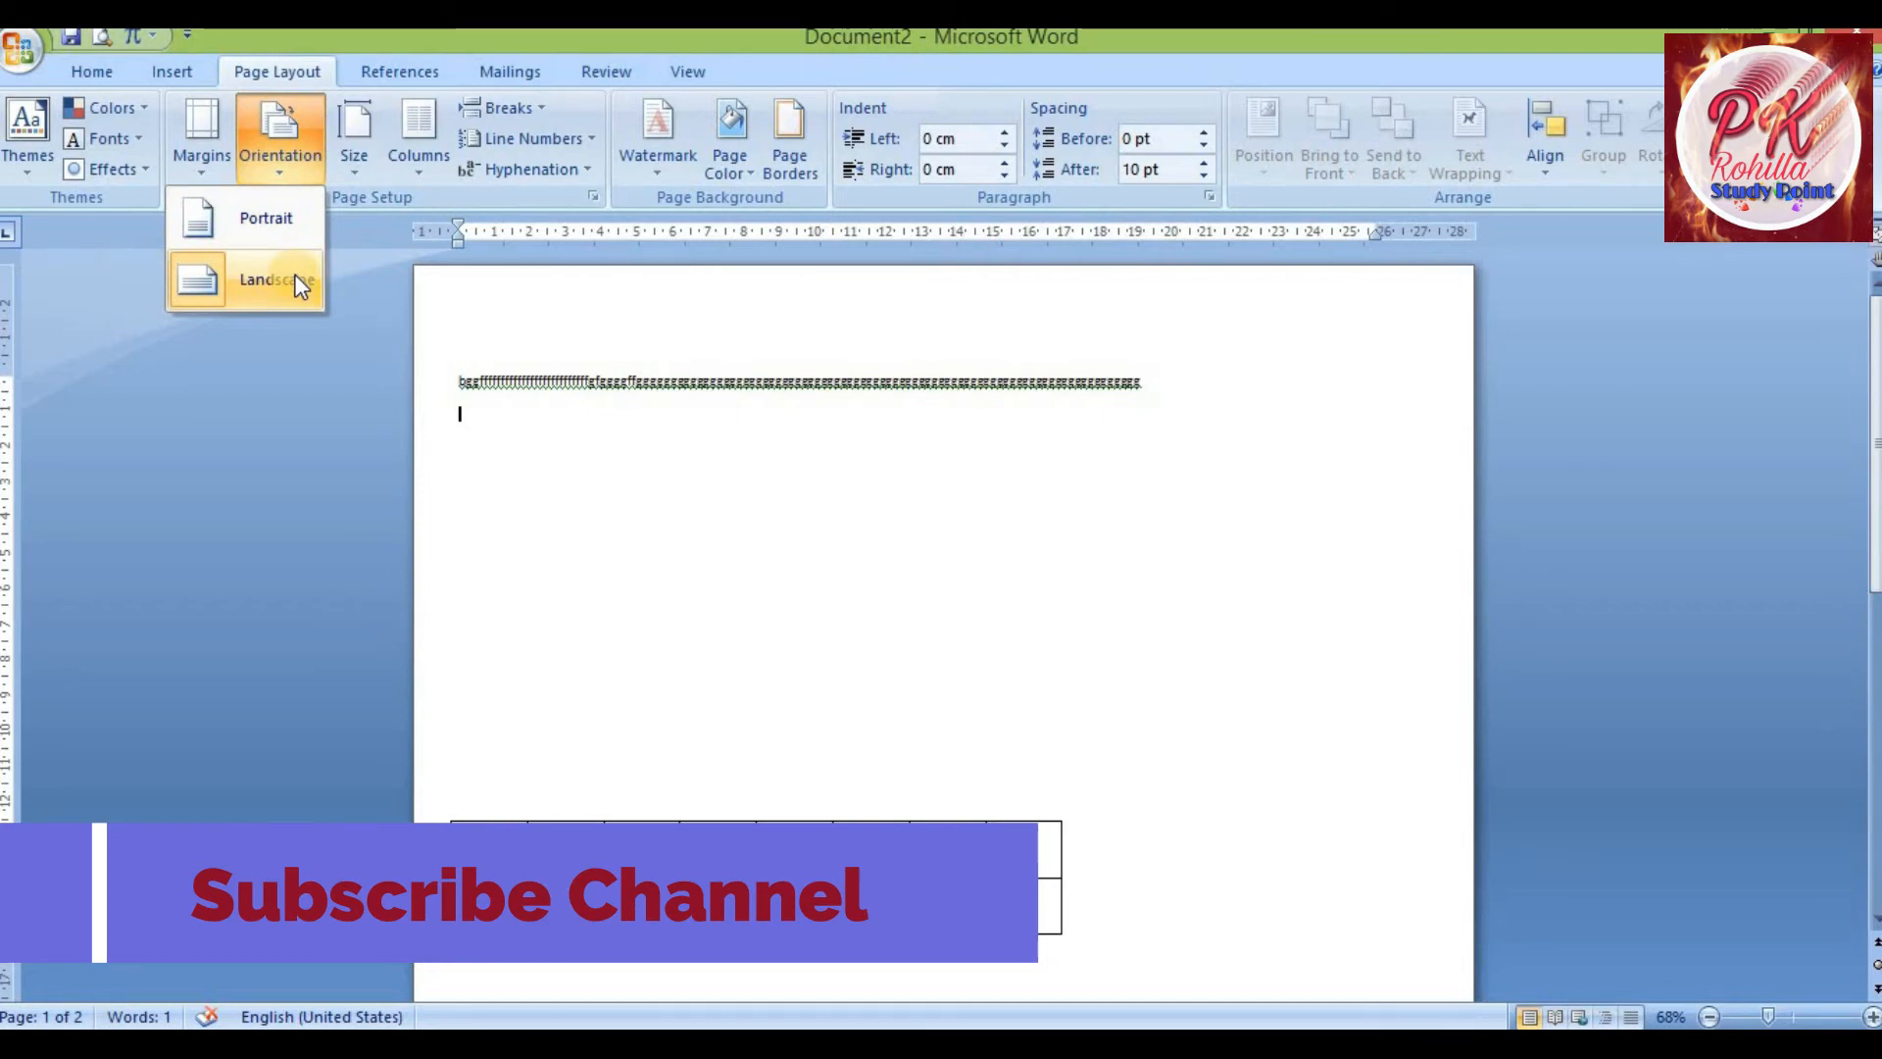
{"action": "left_click", "coordinate": [296, 279]}
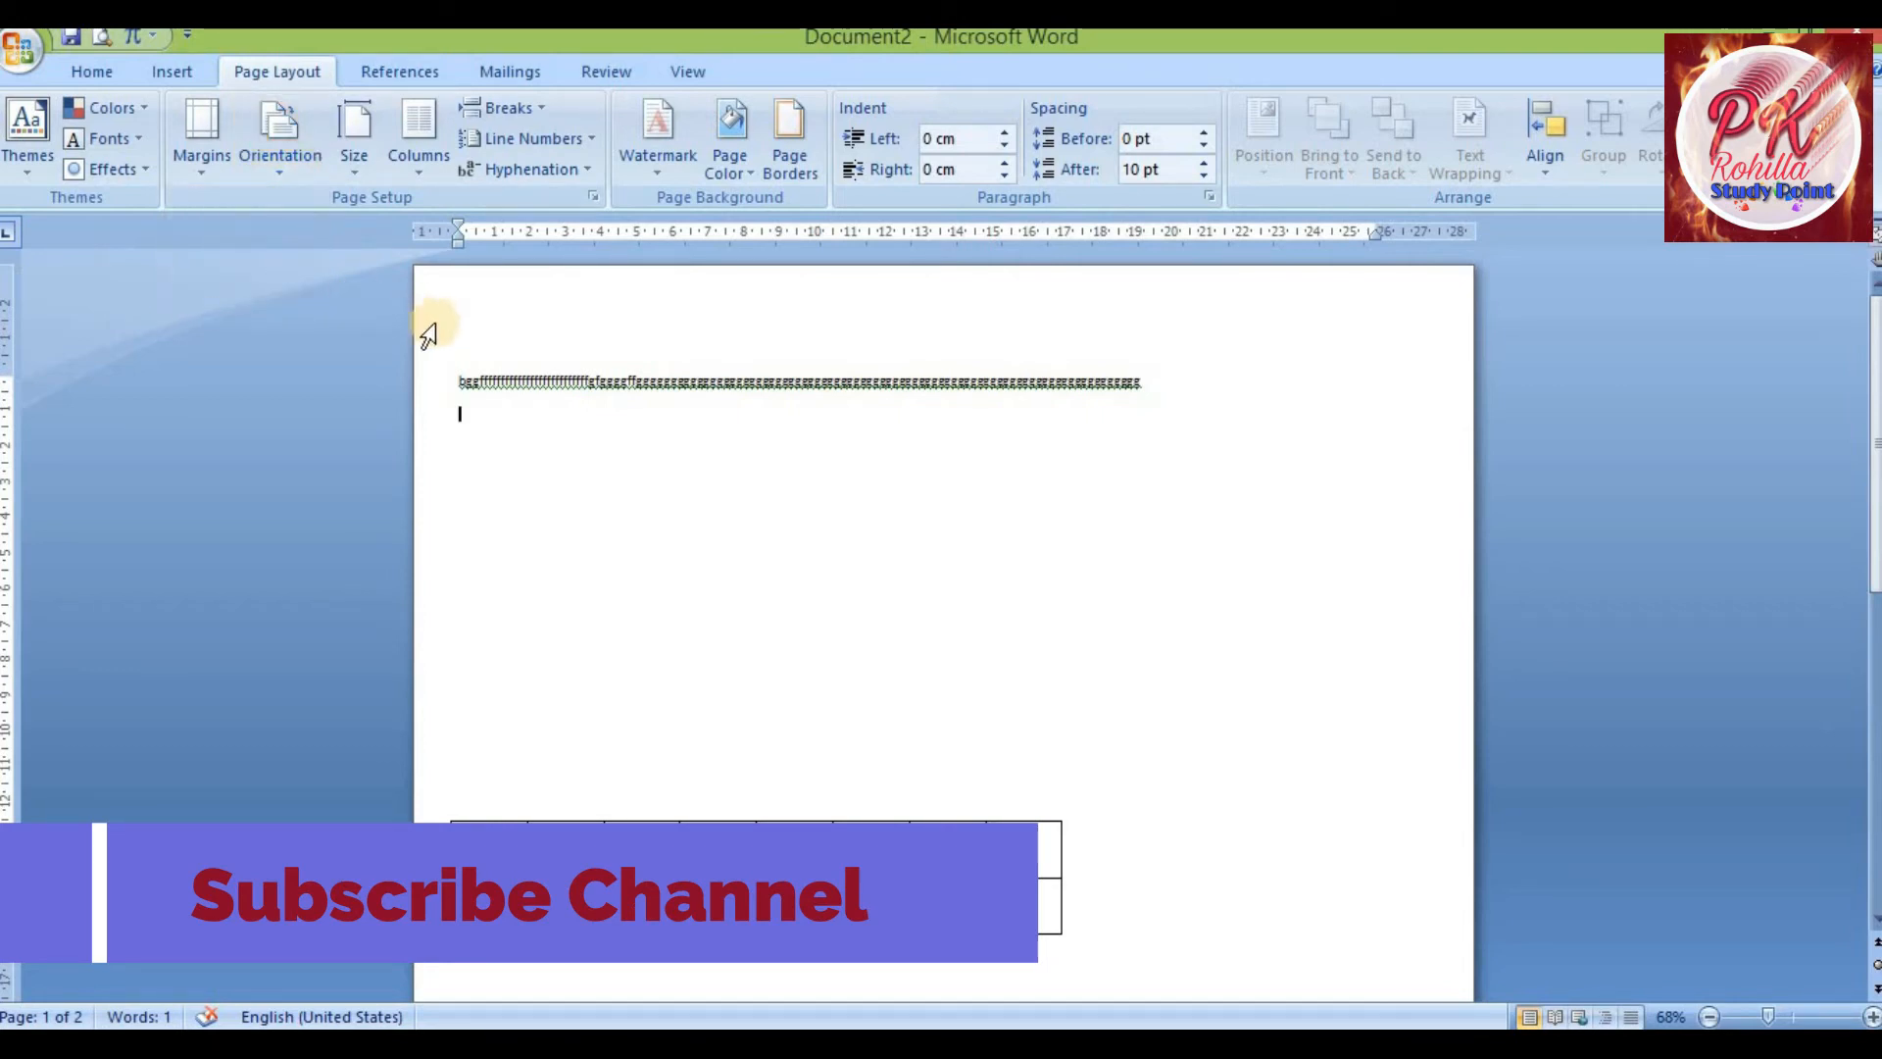
{"action": "left_click", "coordinate": [274, 177]}
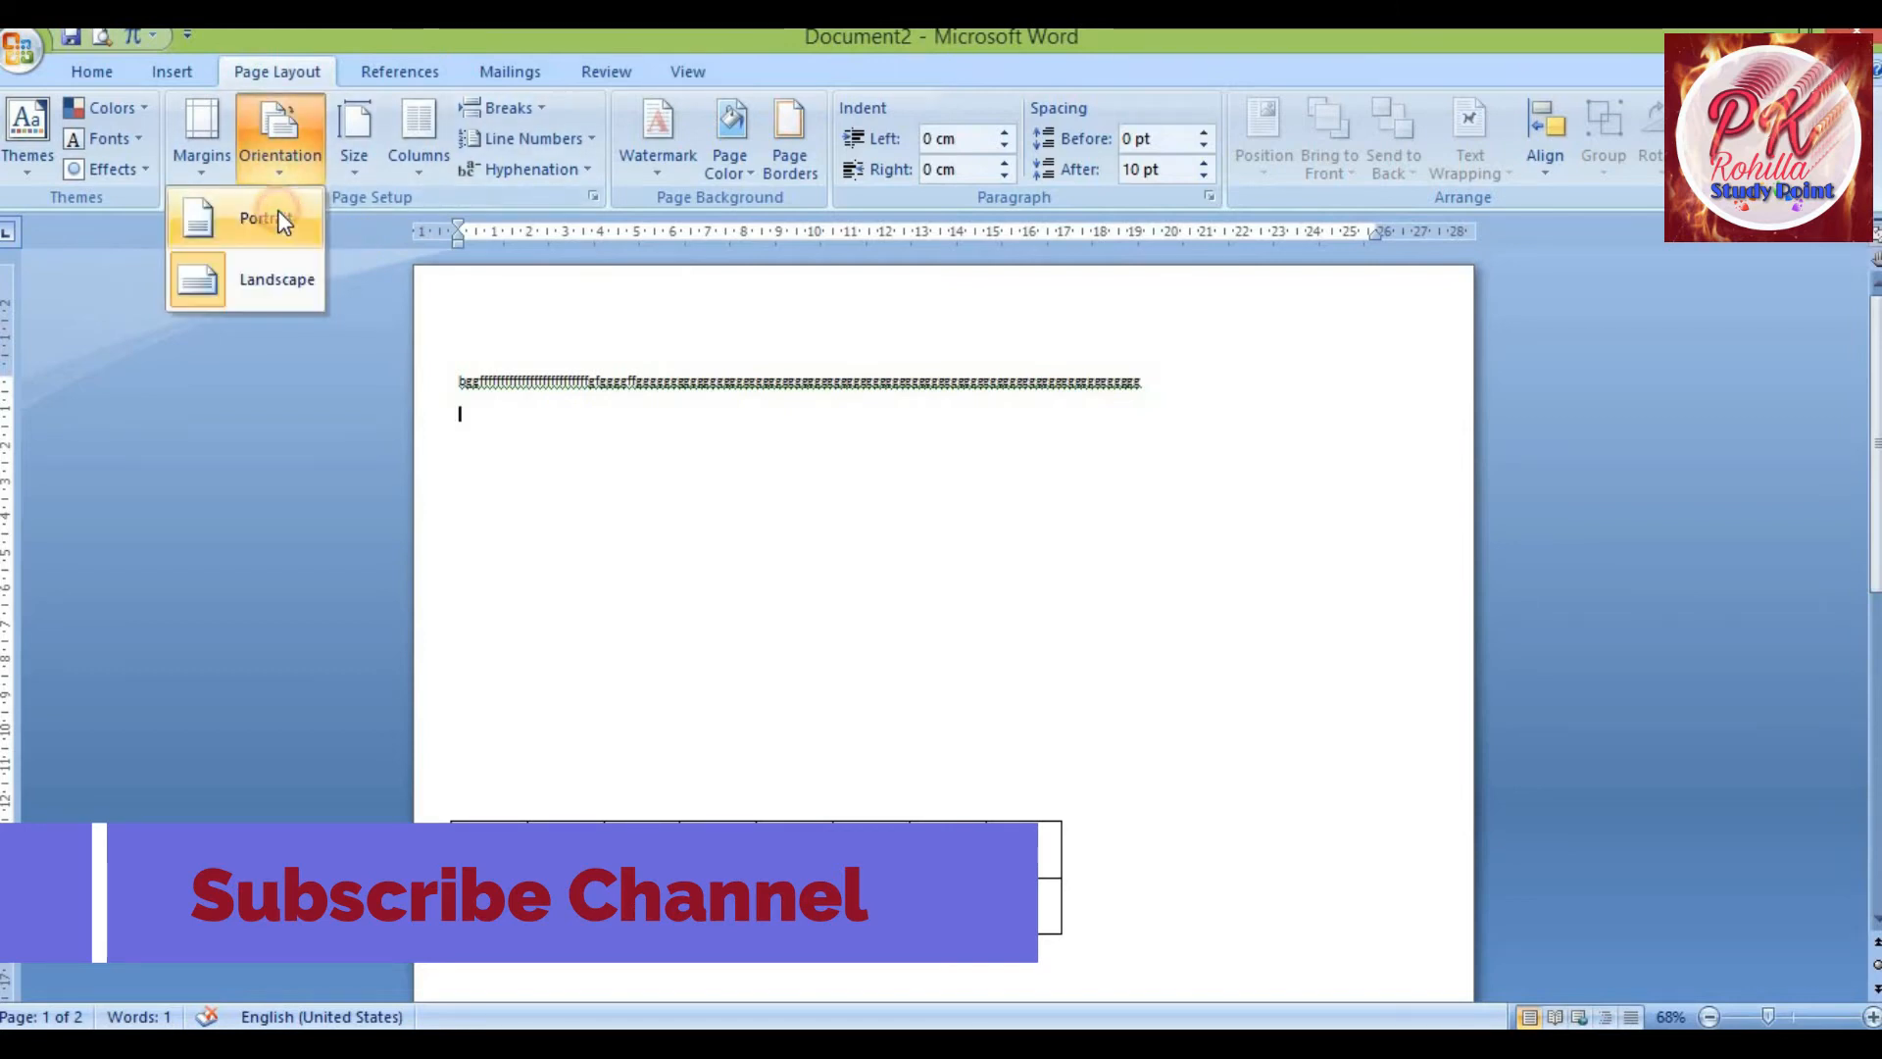
{"action": "left_click", "coordinate": [278, 216]}
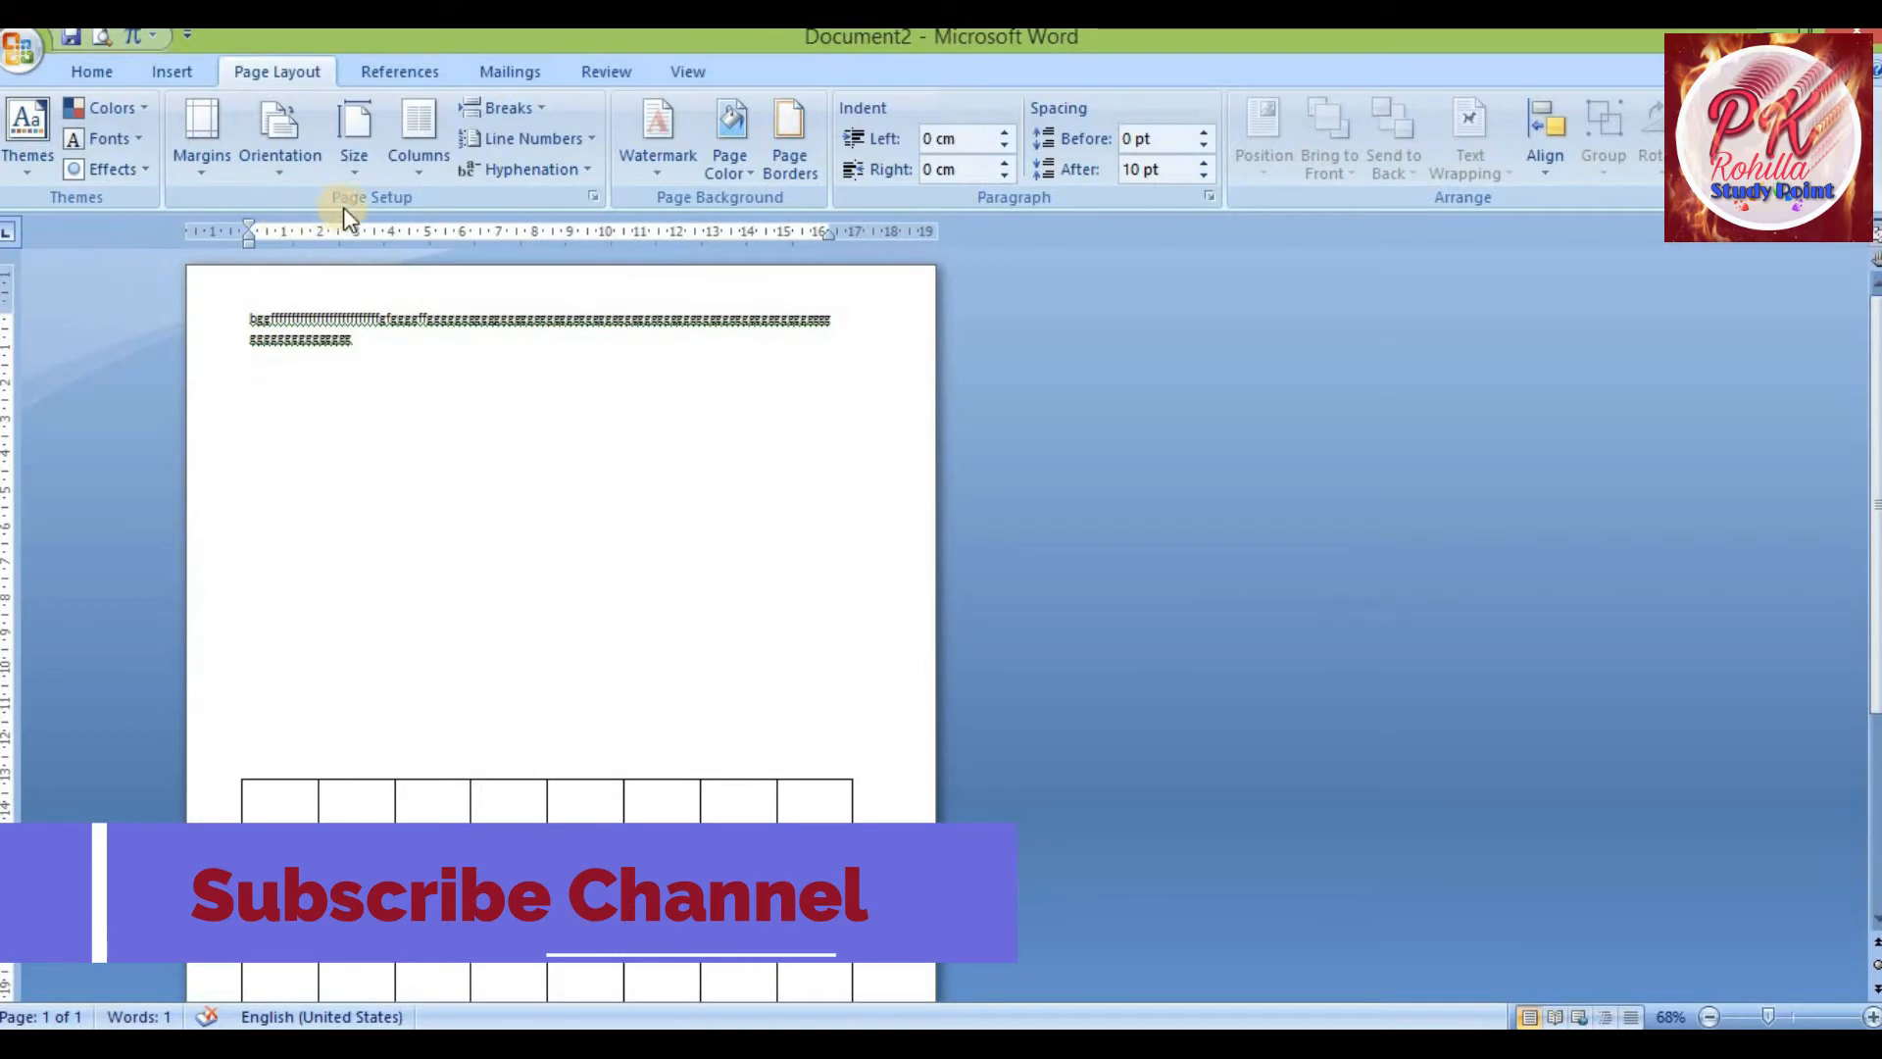
Apply the A4 paper size from the size presets
{"action": "left_click", "coordinate": [351, 173]}
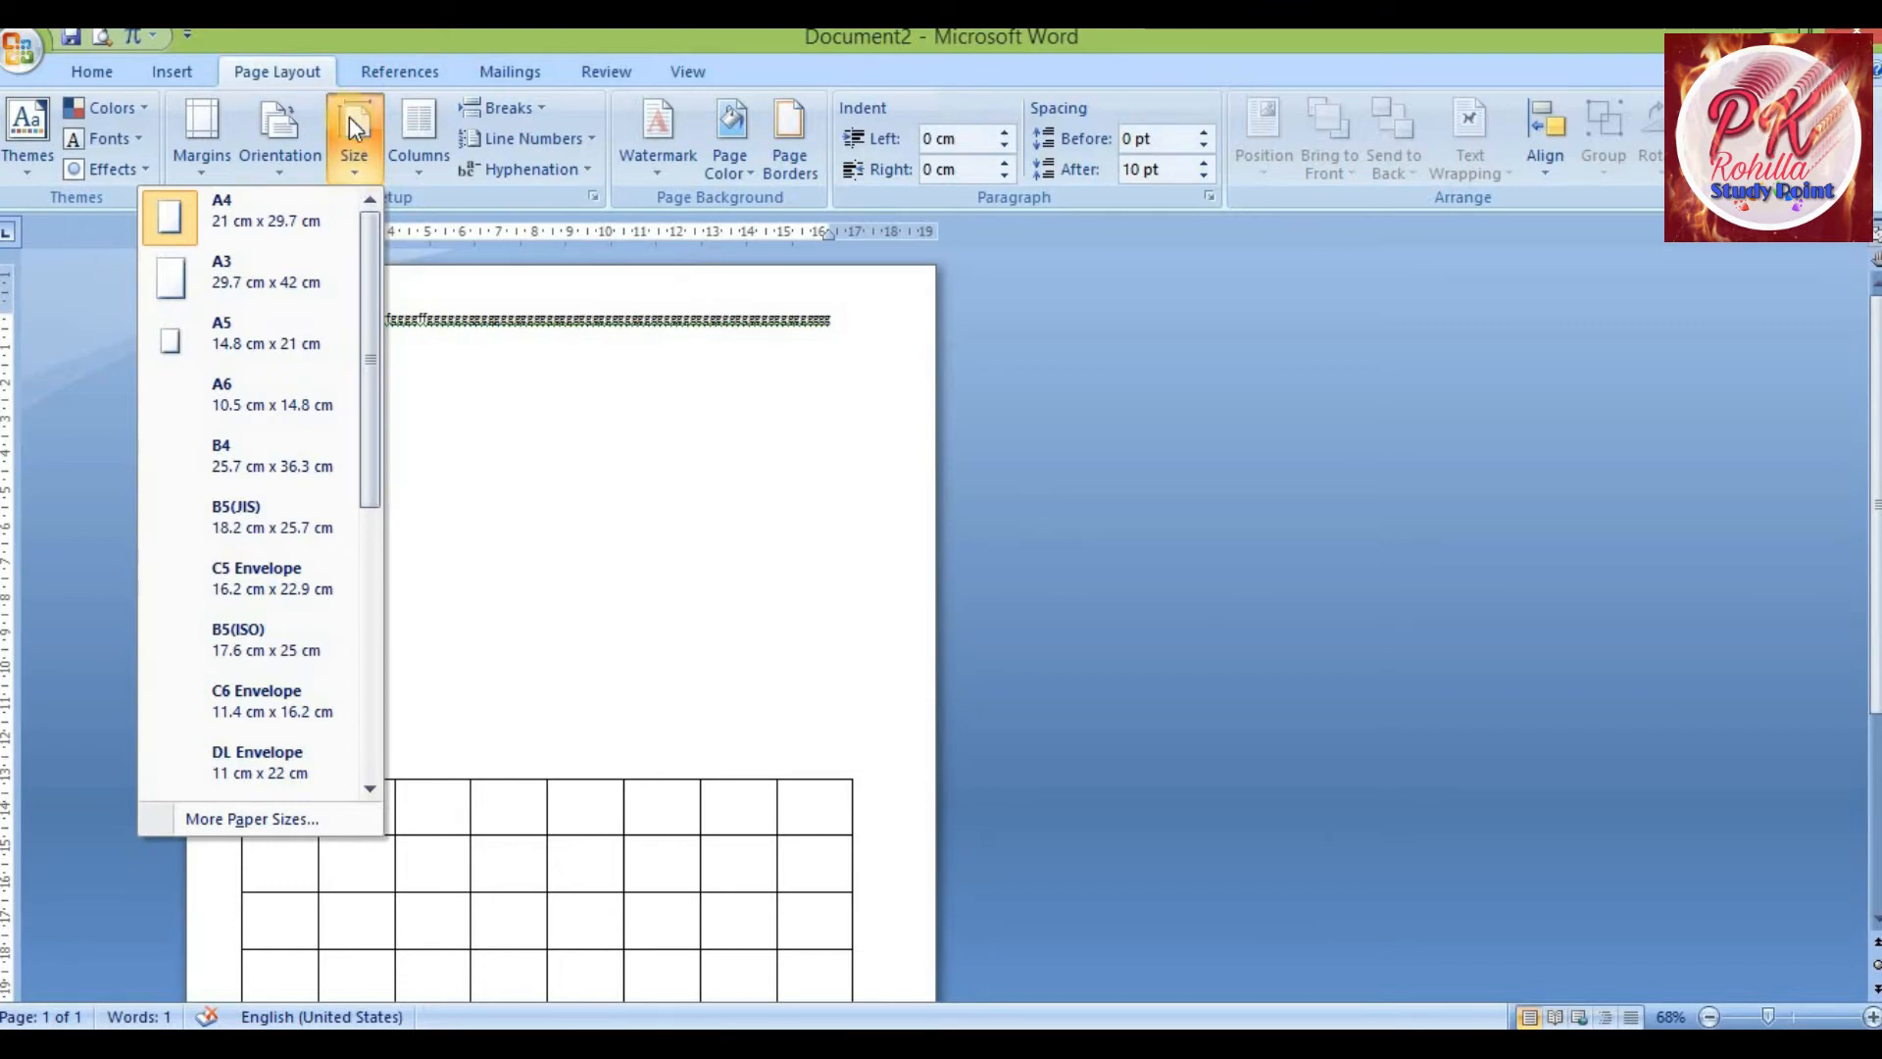
{"action": "left_click", "coordinate": [237, 216]}
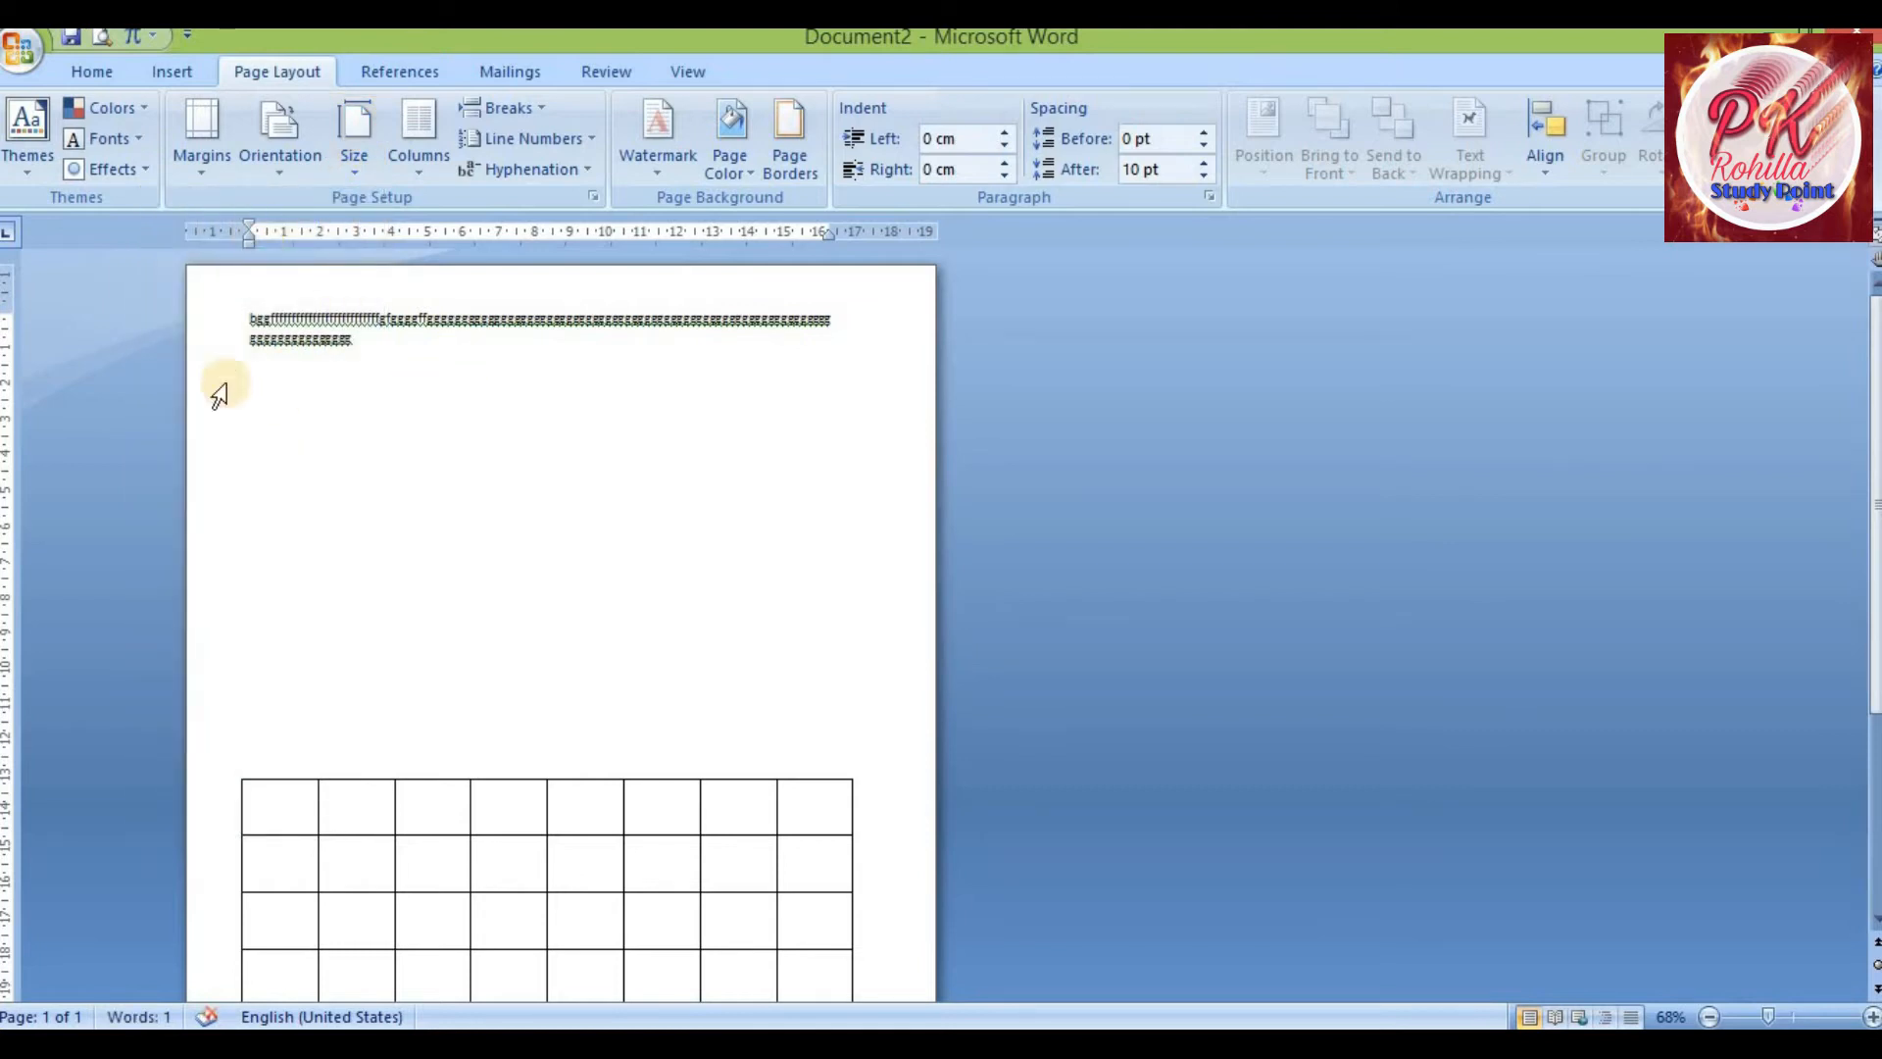
{"action": "scroll", "coordinate": [519, 620], "scroll_direction": "down", "scroll_amount": 5}
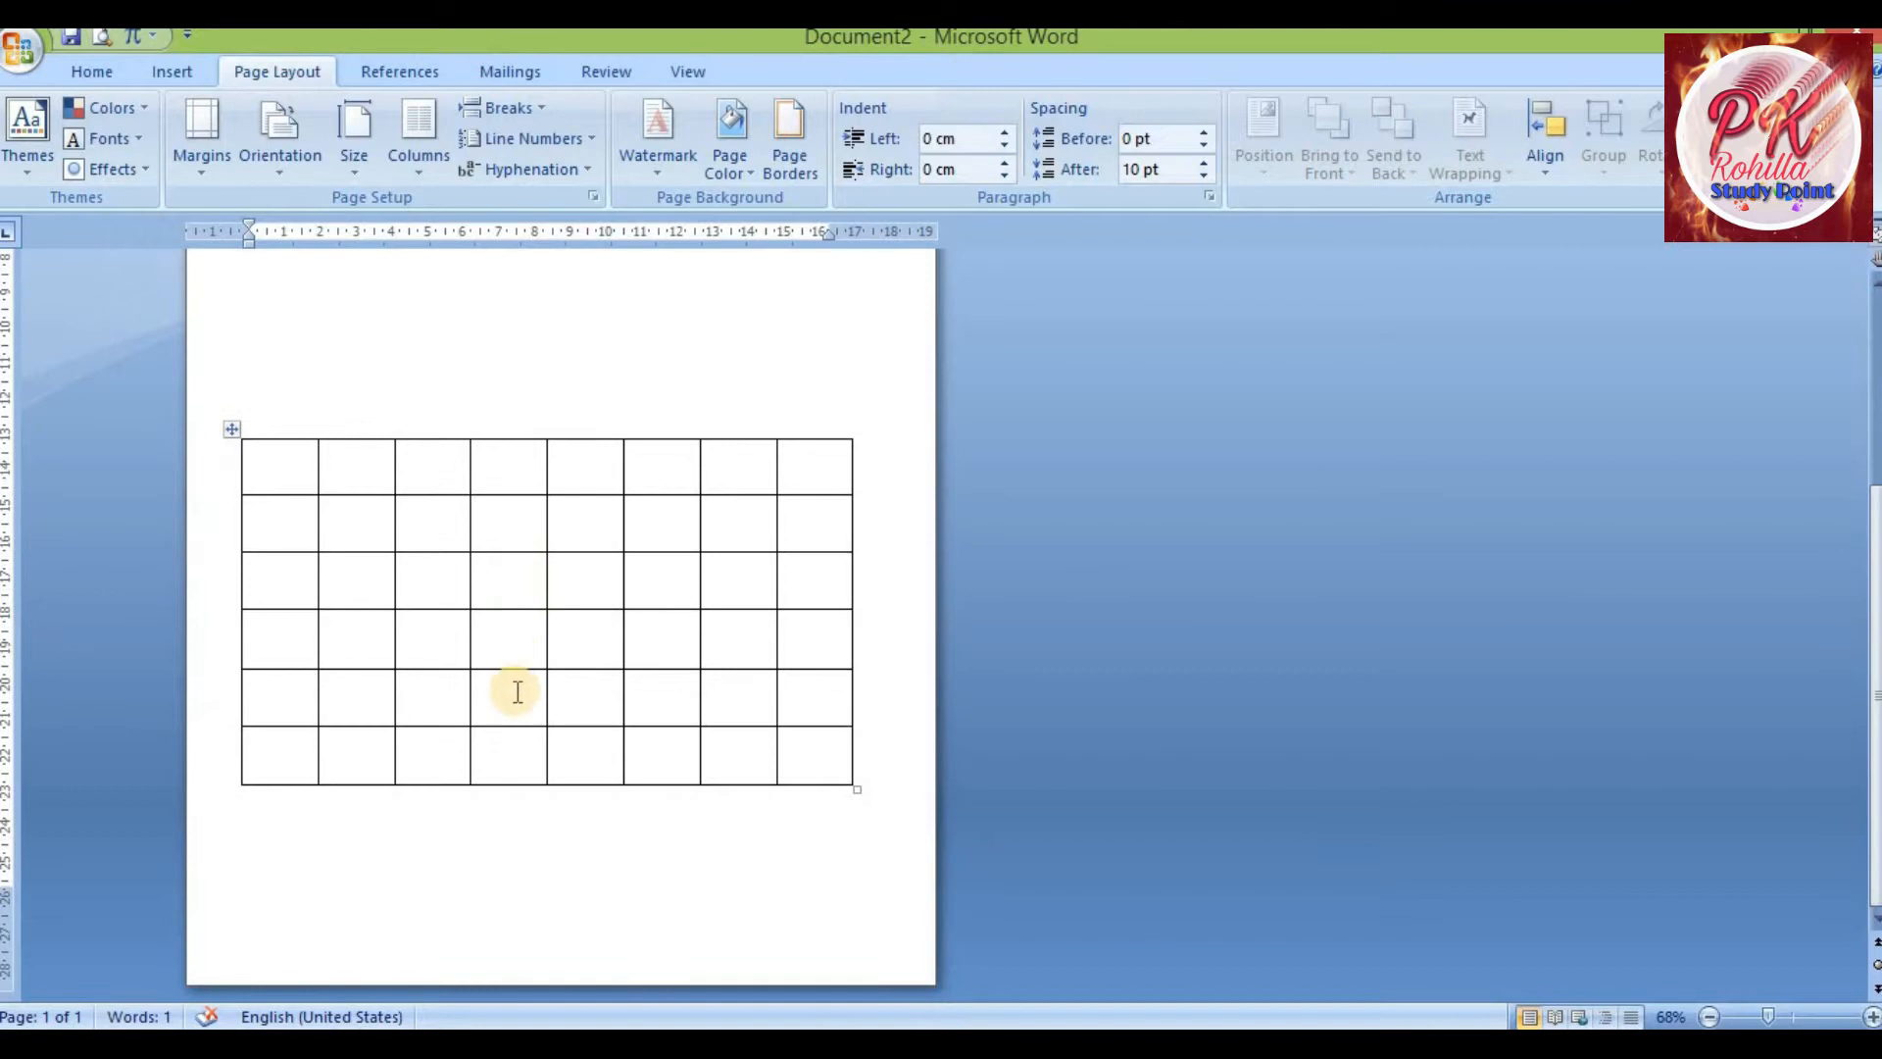
{"action": "scroll", "coordinate": [508, 689], "scroll_direction": "up", "scroll_amount": 5}
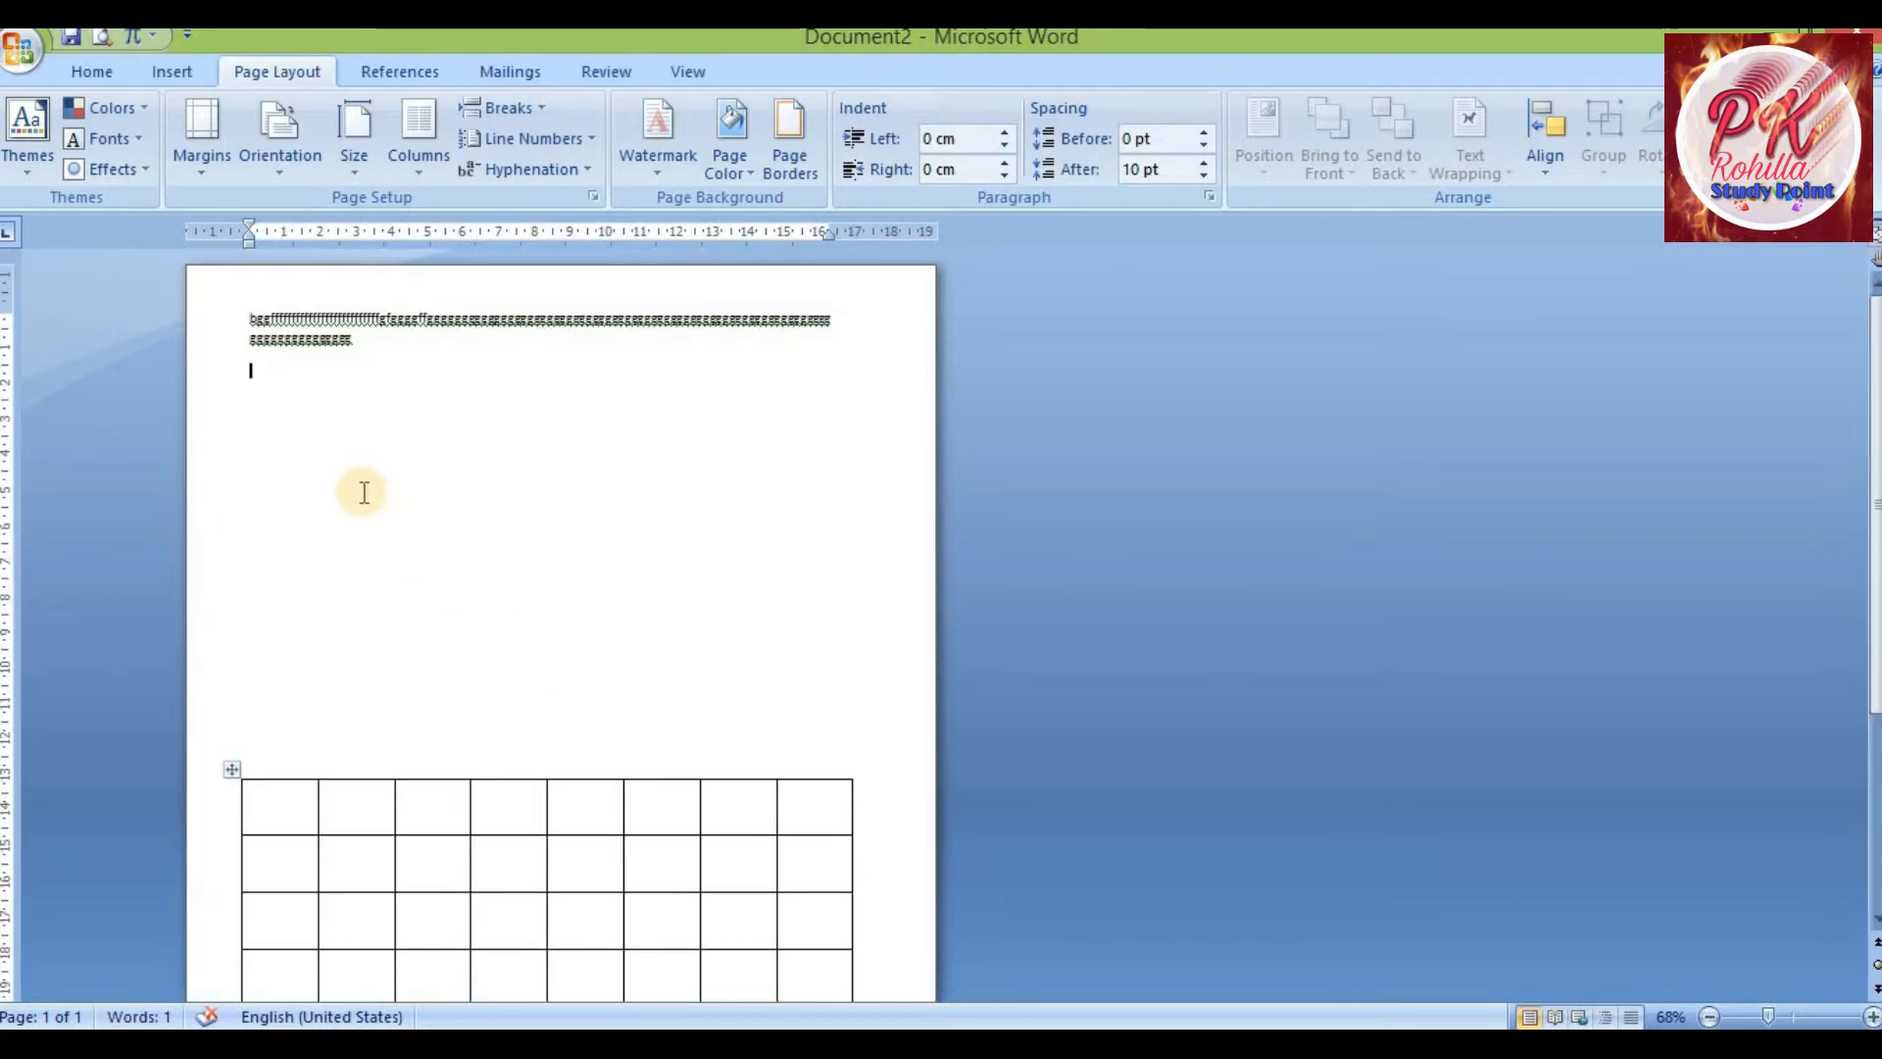
Browse the full paper size list and apply A4 again
{"action": "left_click", "coordinate": [245, 318]}
{"action": "left_click_drag", "start_coordinate": [250, 314], "coordinate": [410, 423]}
{"action": "left_click", "coordinate": [399, 372]}
{"action": "left_click", "coordinate": [350, 172]}
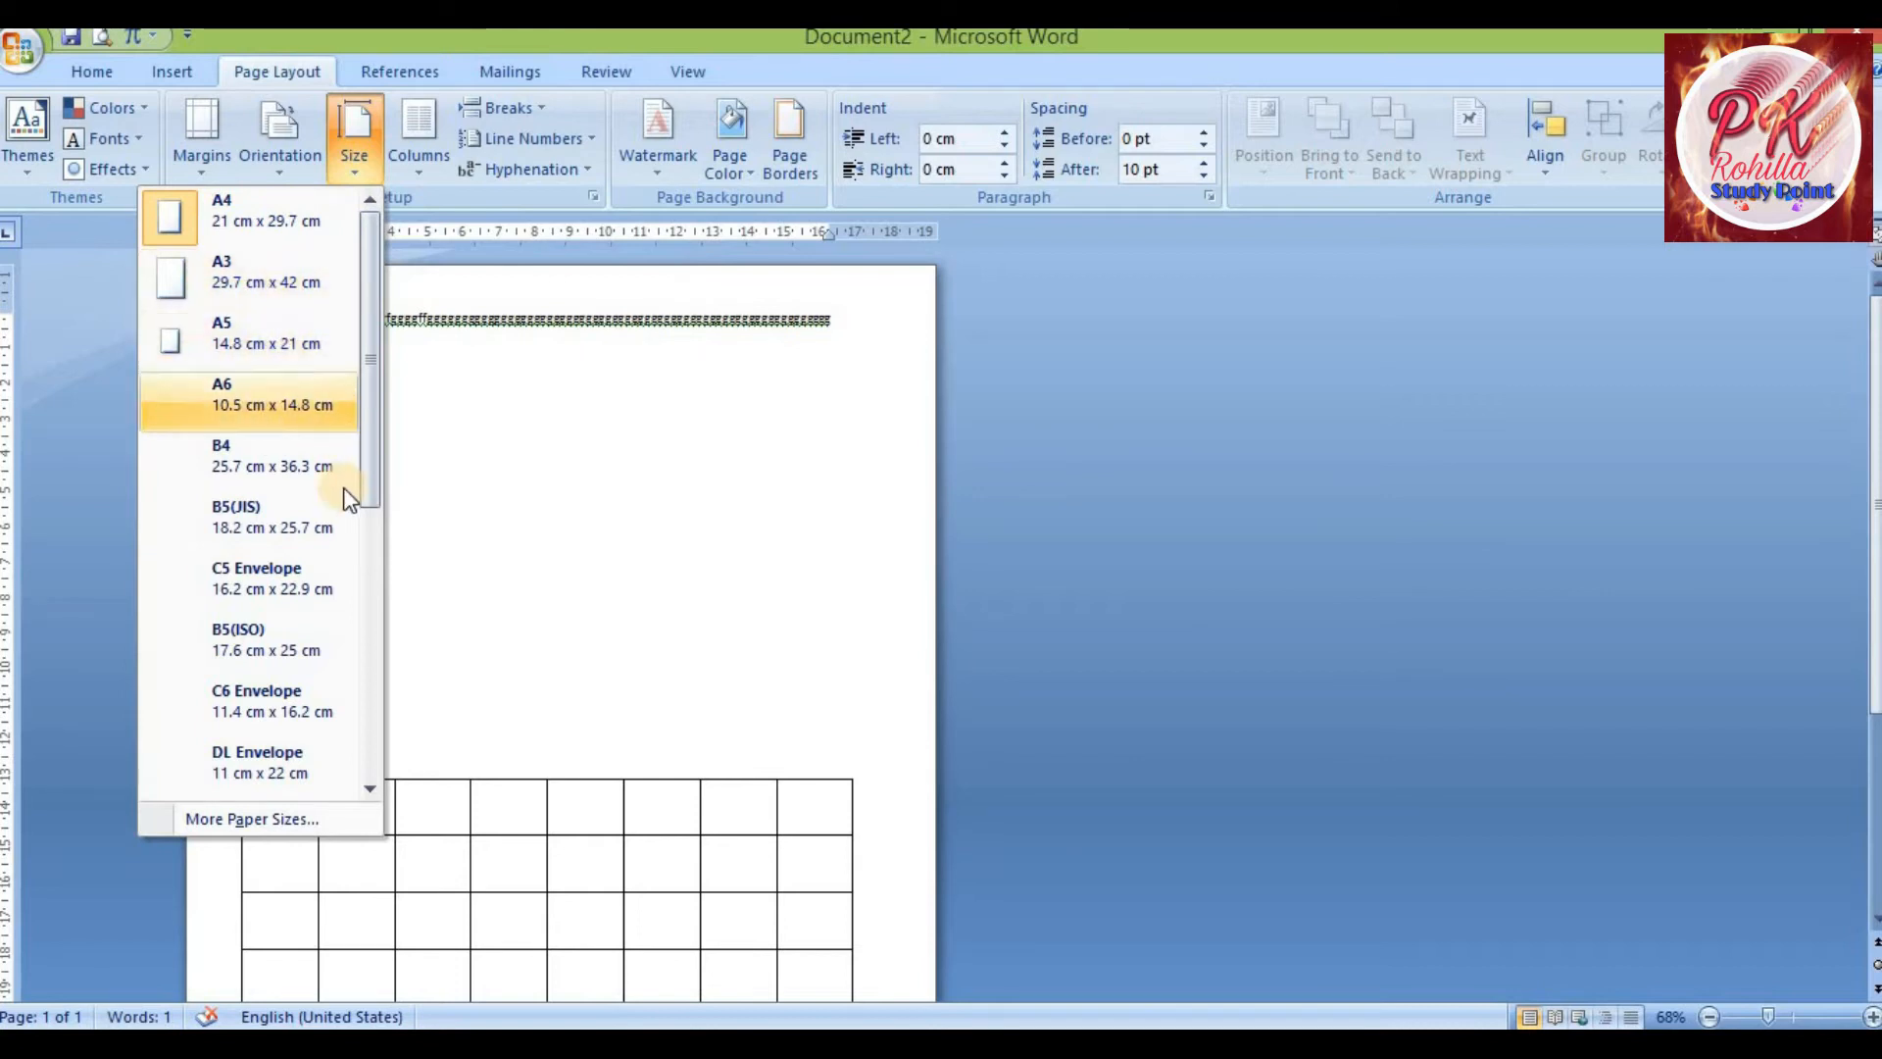
{"action": "left_click_drag", "start_coordinate": [366, 389], "coordinate": [372, 620]}
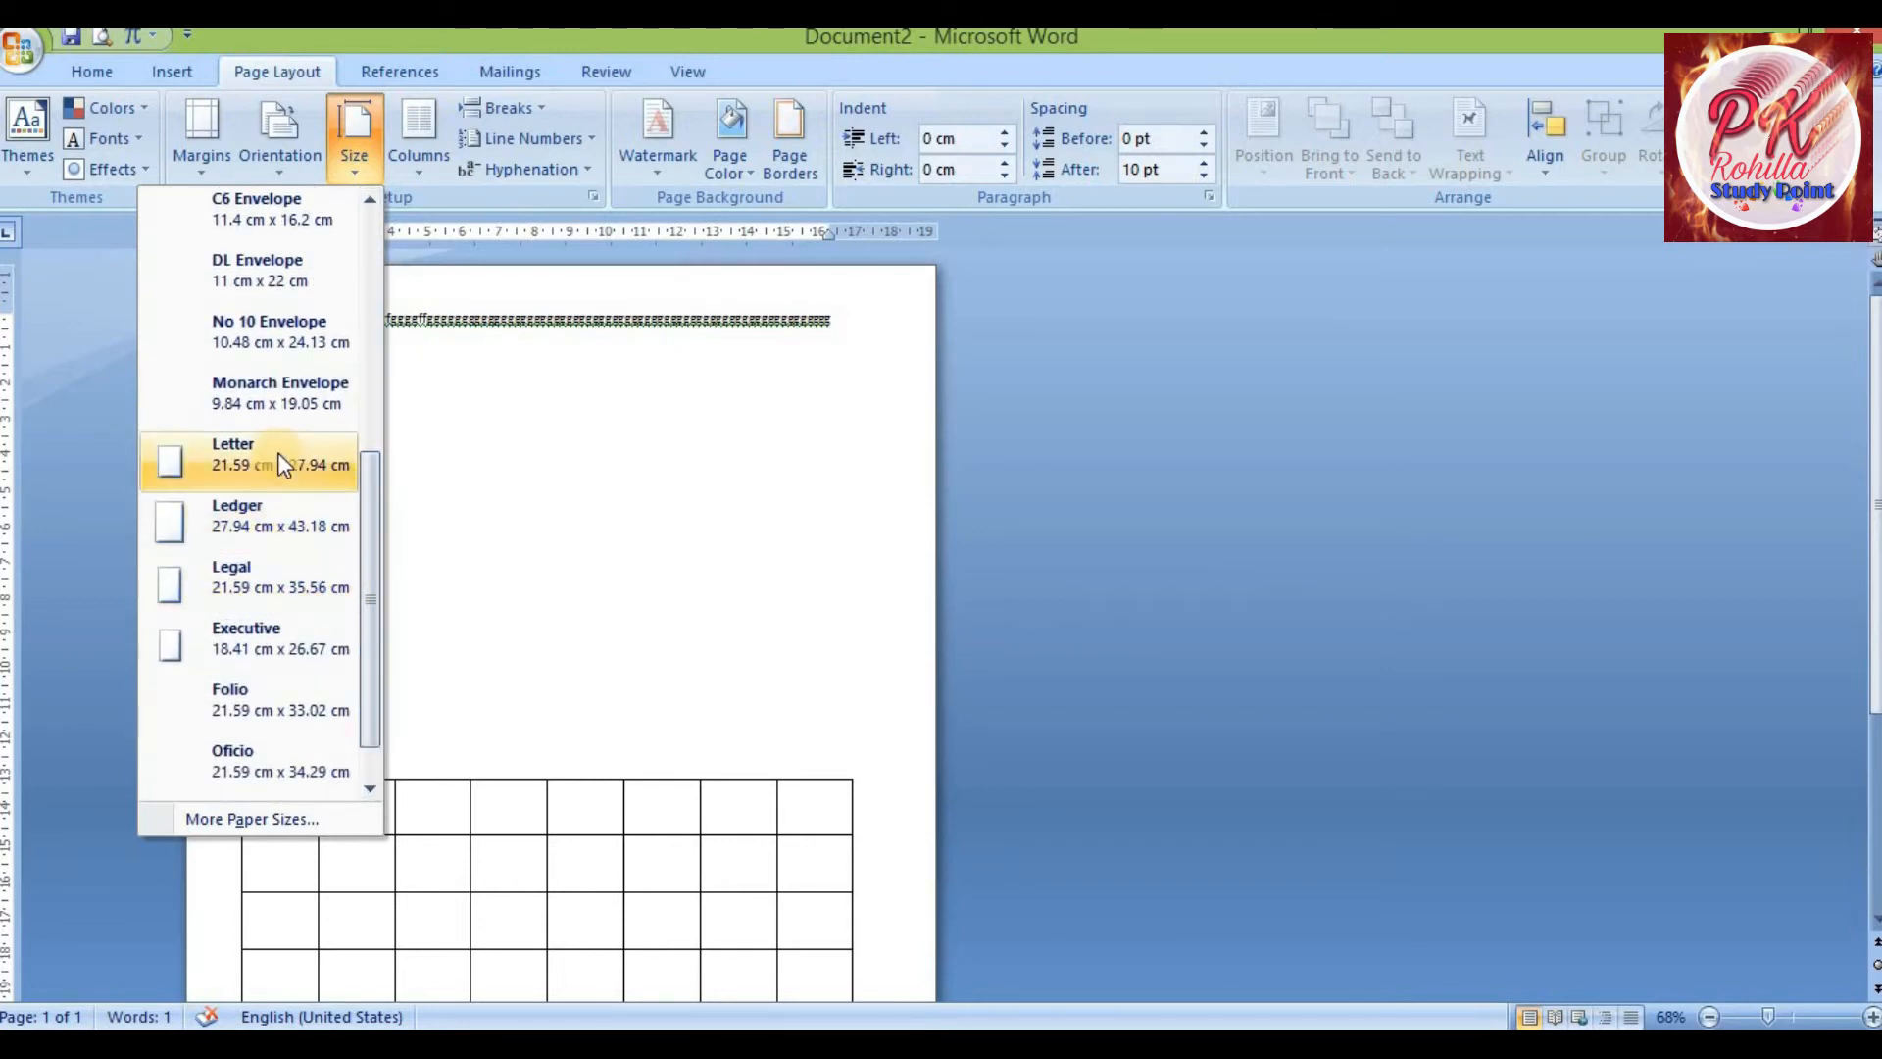
{"action": "left_click_drag", "start_coordinate": [366, 486], "coordinate": [369, 650]}
{"action": "left_click_drag", "start_coordinate": [368, 484], "coordinate": [394, 252]}
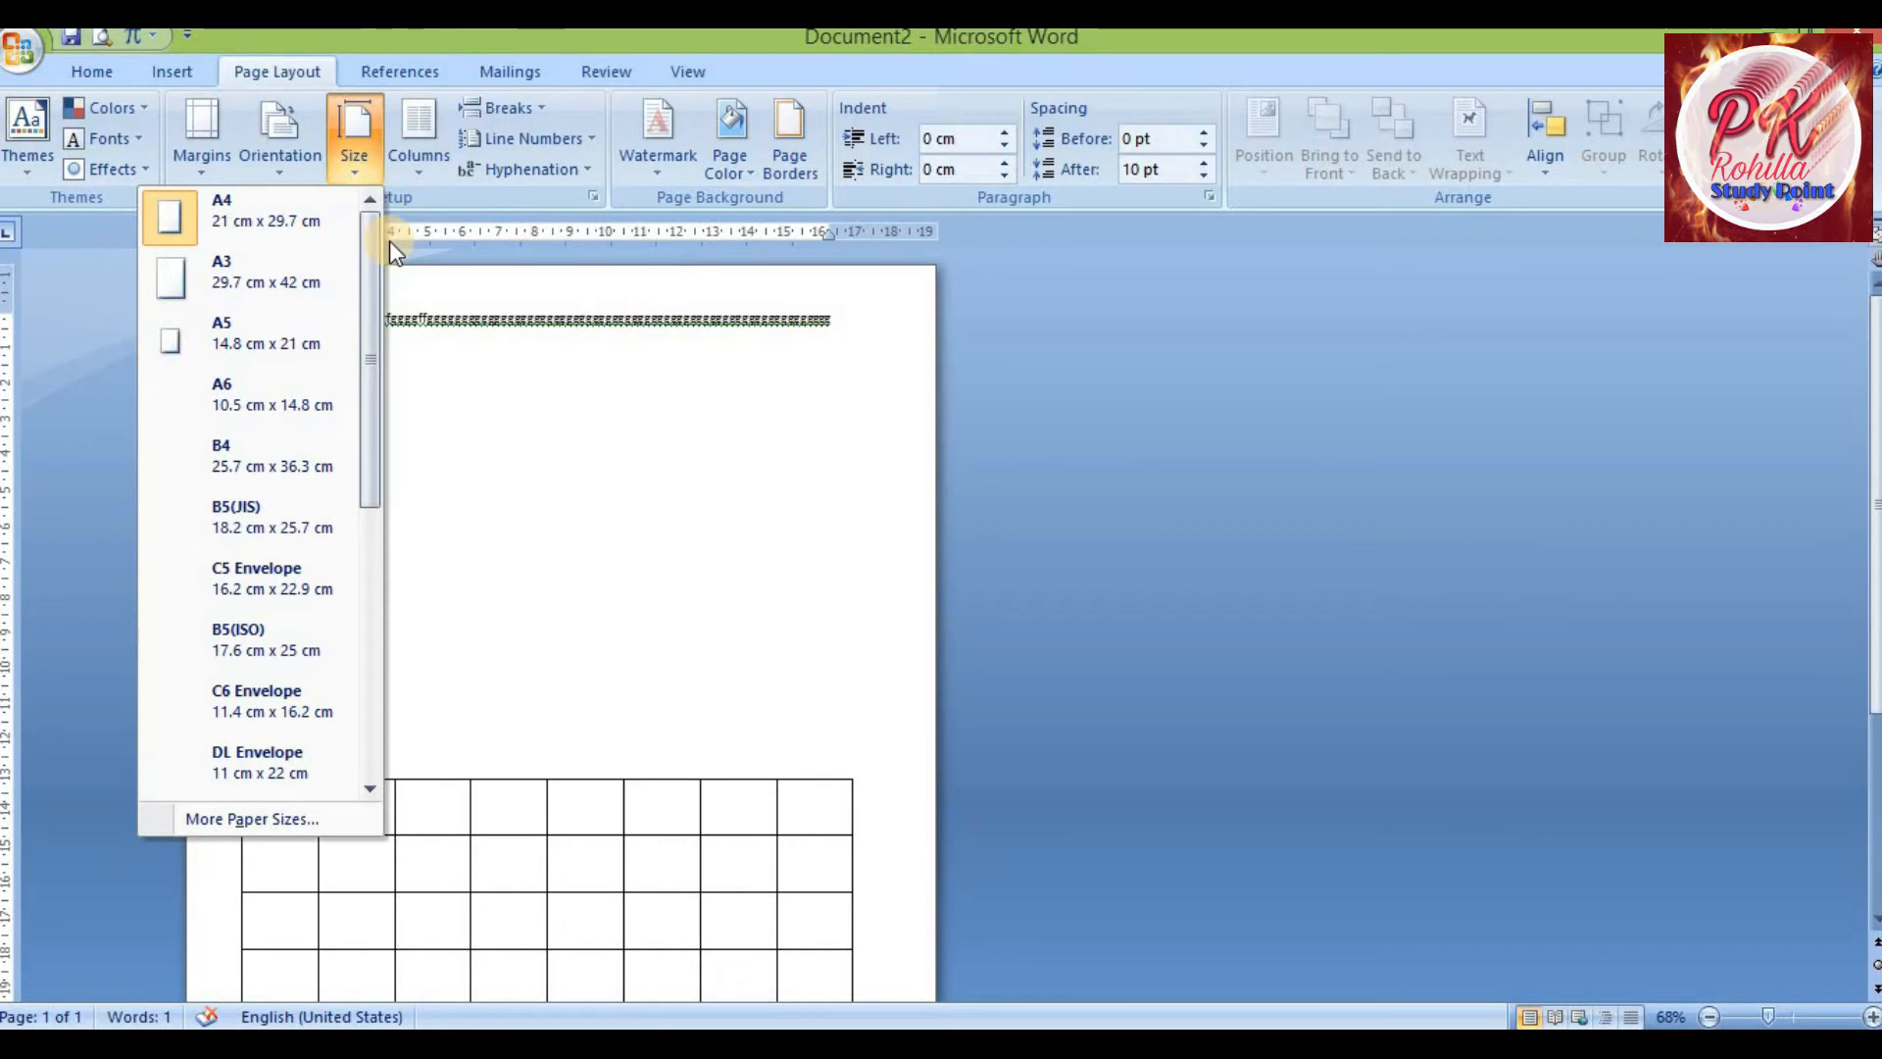
{"action": "left_click", "coordinate": [251, 228]}
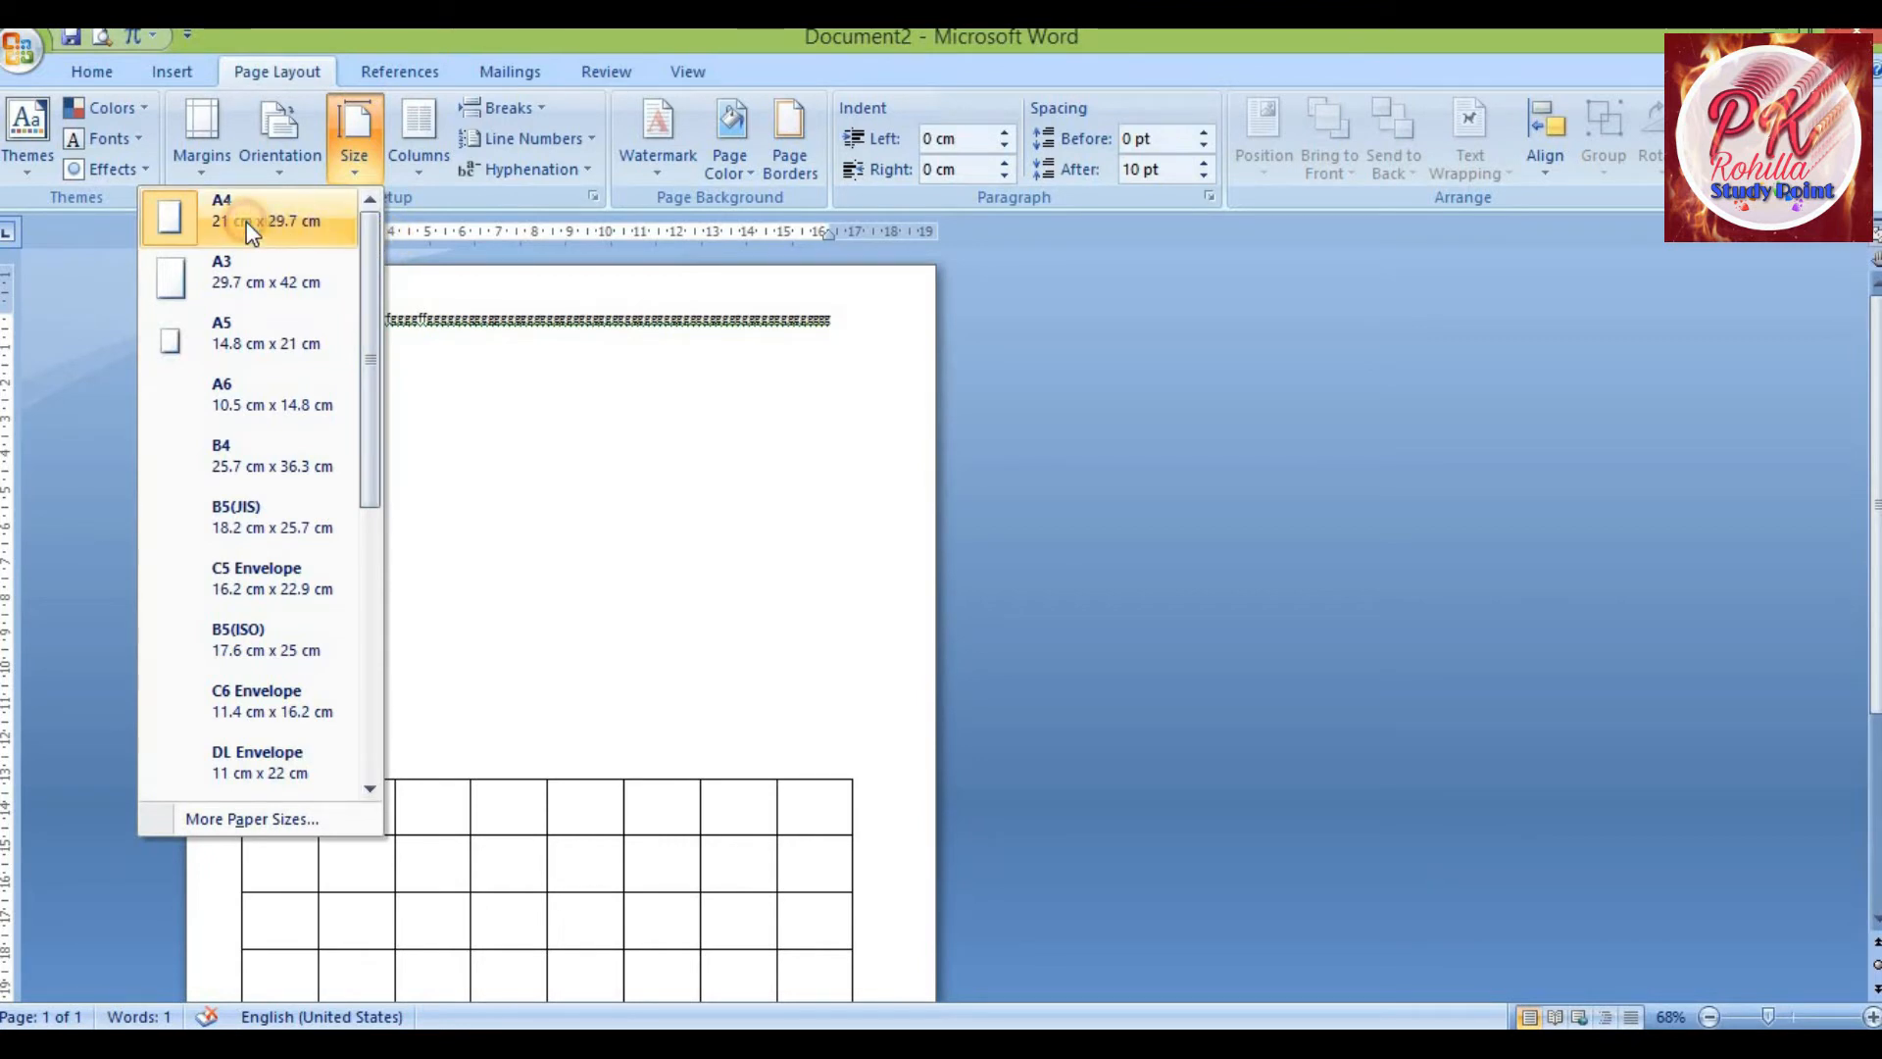
{"action": "scroll", "coordinate": [422, 430], "scroll_direction": "down", "scroll_amount": 5}
{"action": "scroll", "coordinate": [423, 431], "scroll_direction": "up", "scroll_amount": 5}
{"action": "scroll", "coordinate": [426, 424], "scroll_direction": "down", "scroll_amount": 5}
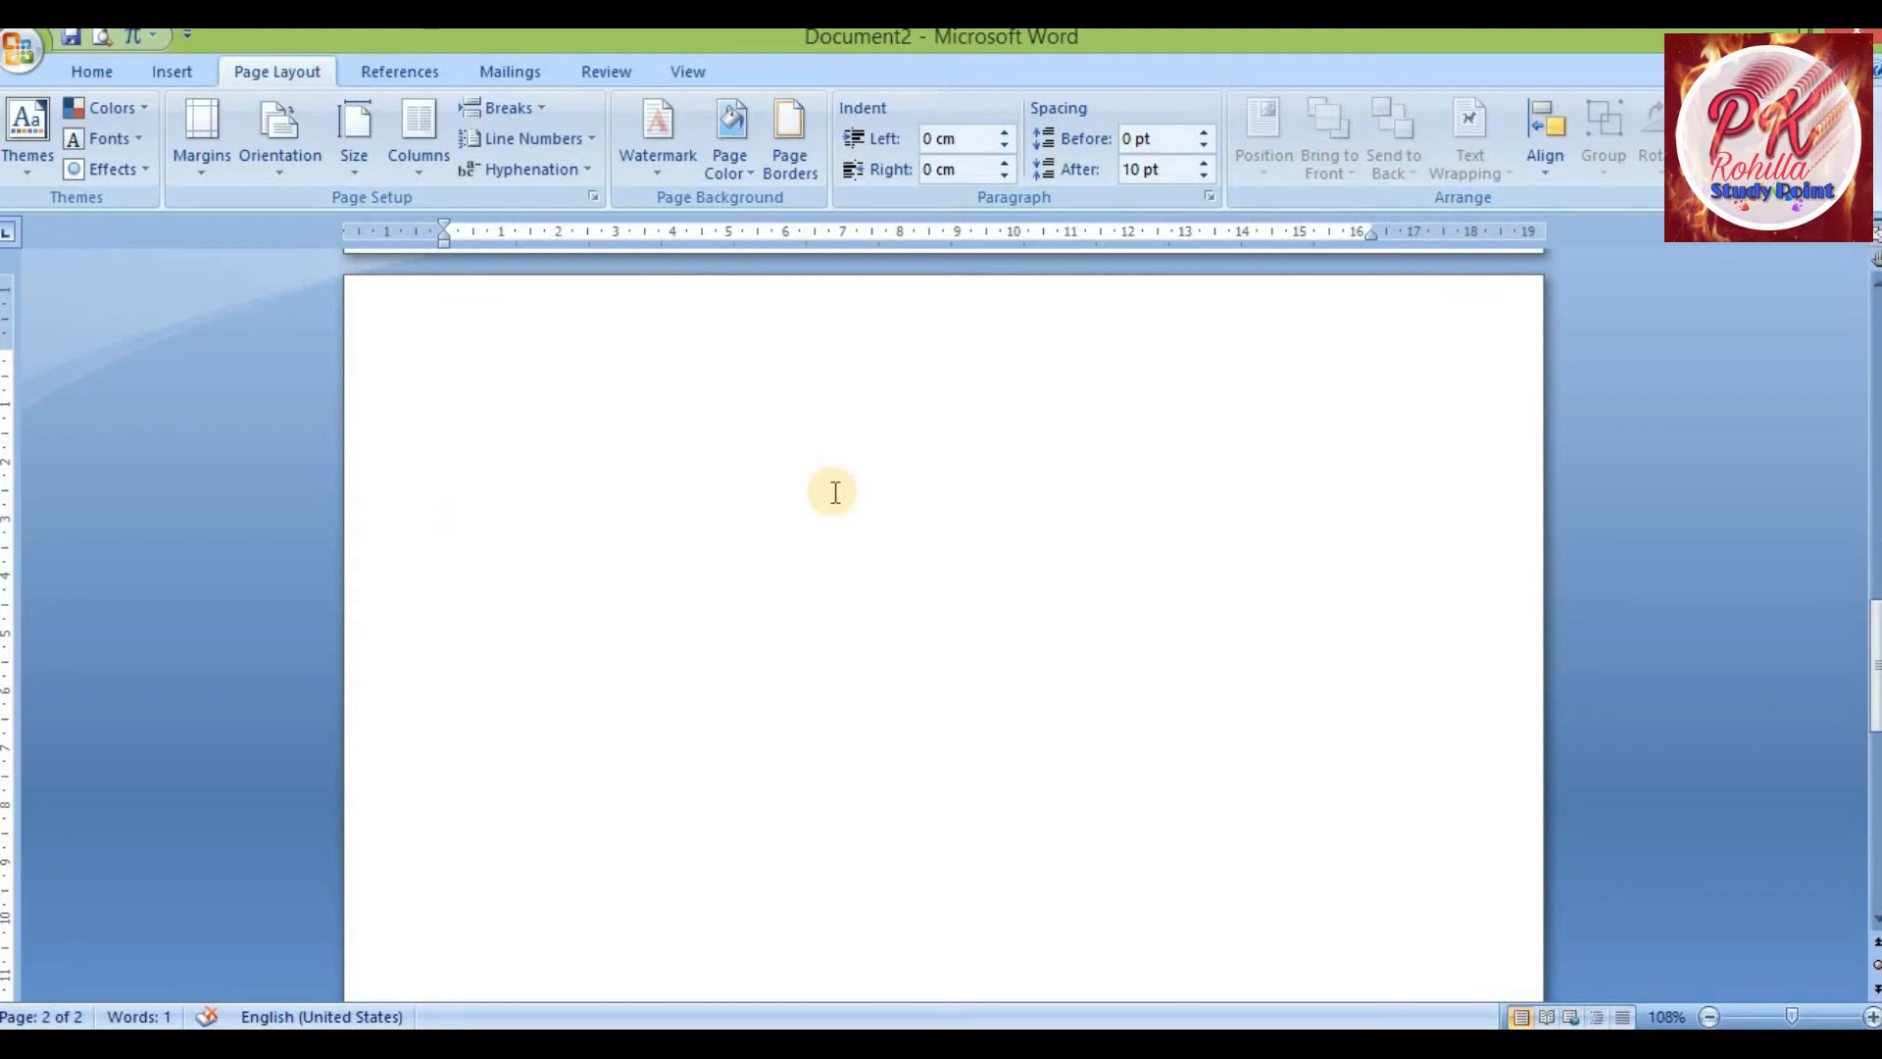
Open More Columns, try the Three preset and 5 columns, and apply a two-column layout
{"action": "left_click", "coordinate": [416, 174]}
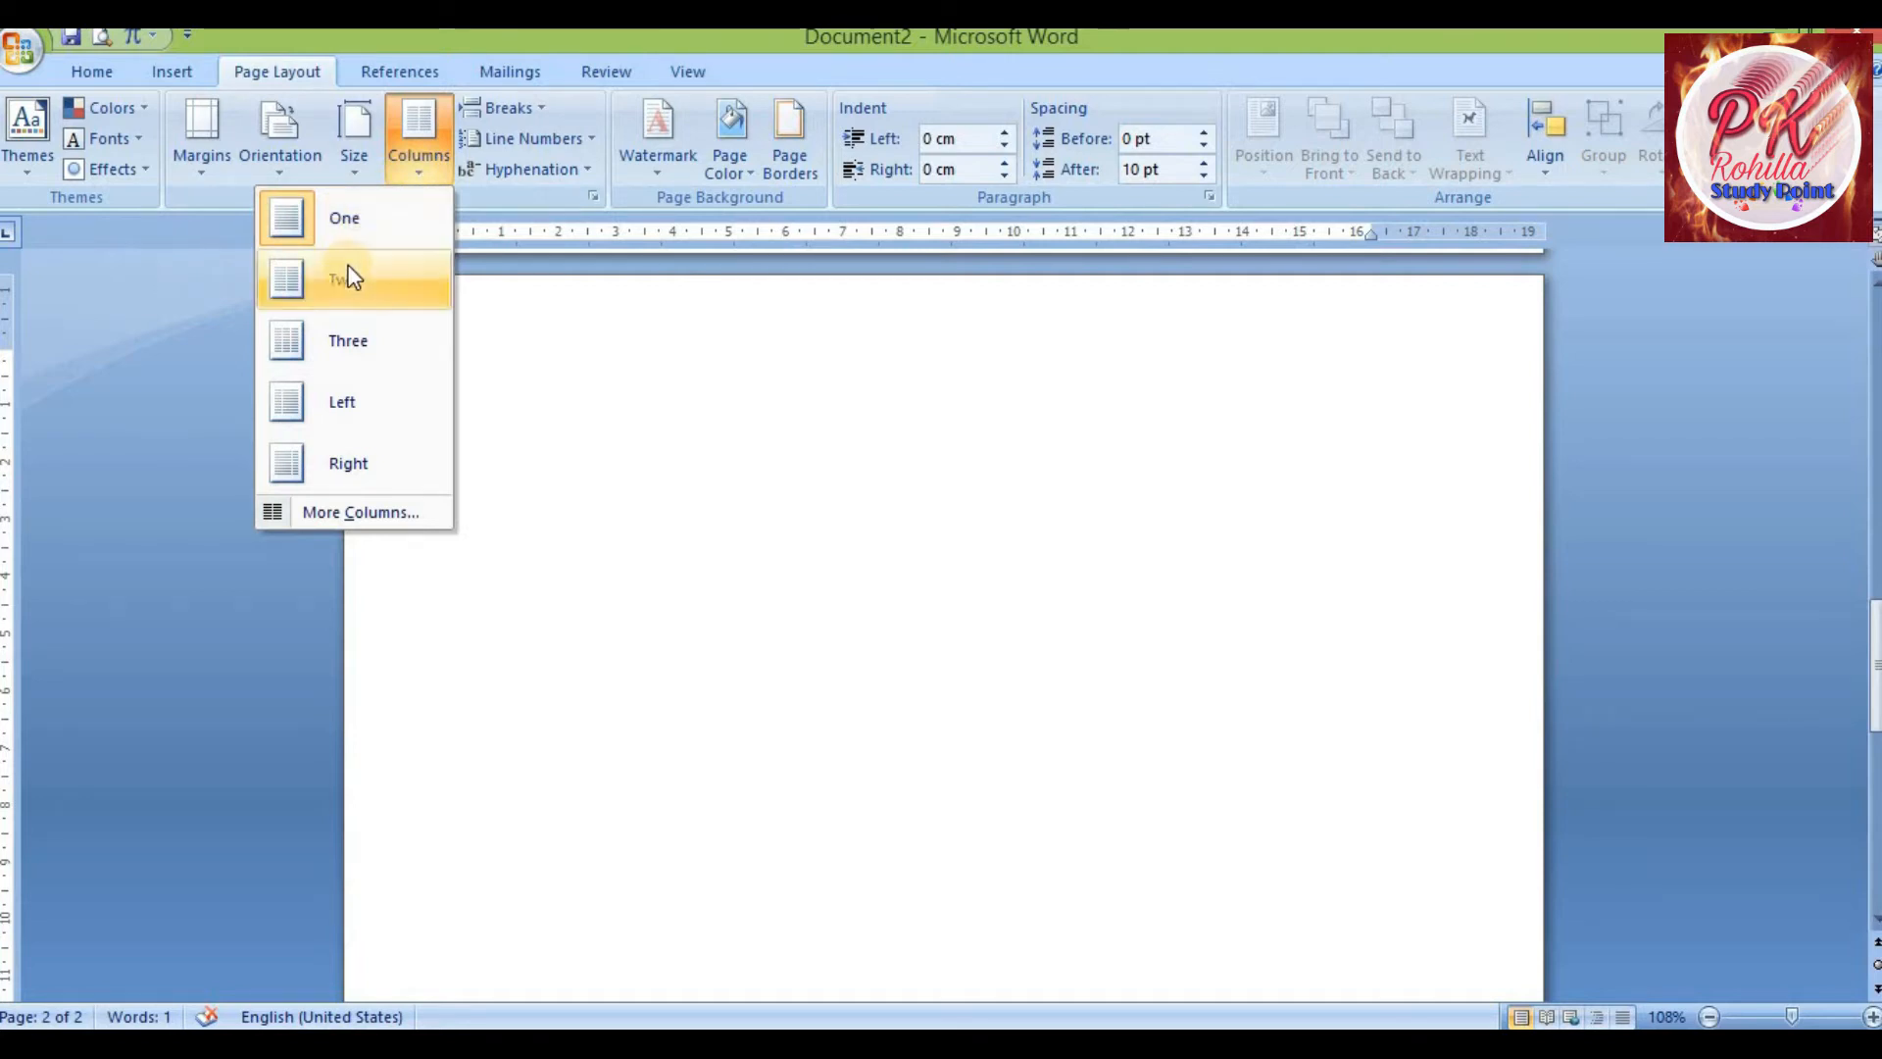
{"action": "left_click", "coordinate": [363, 515]}
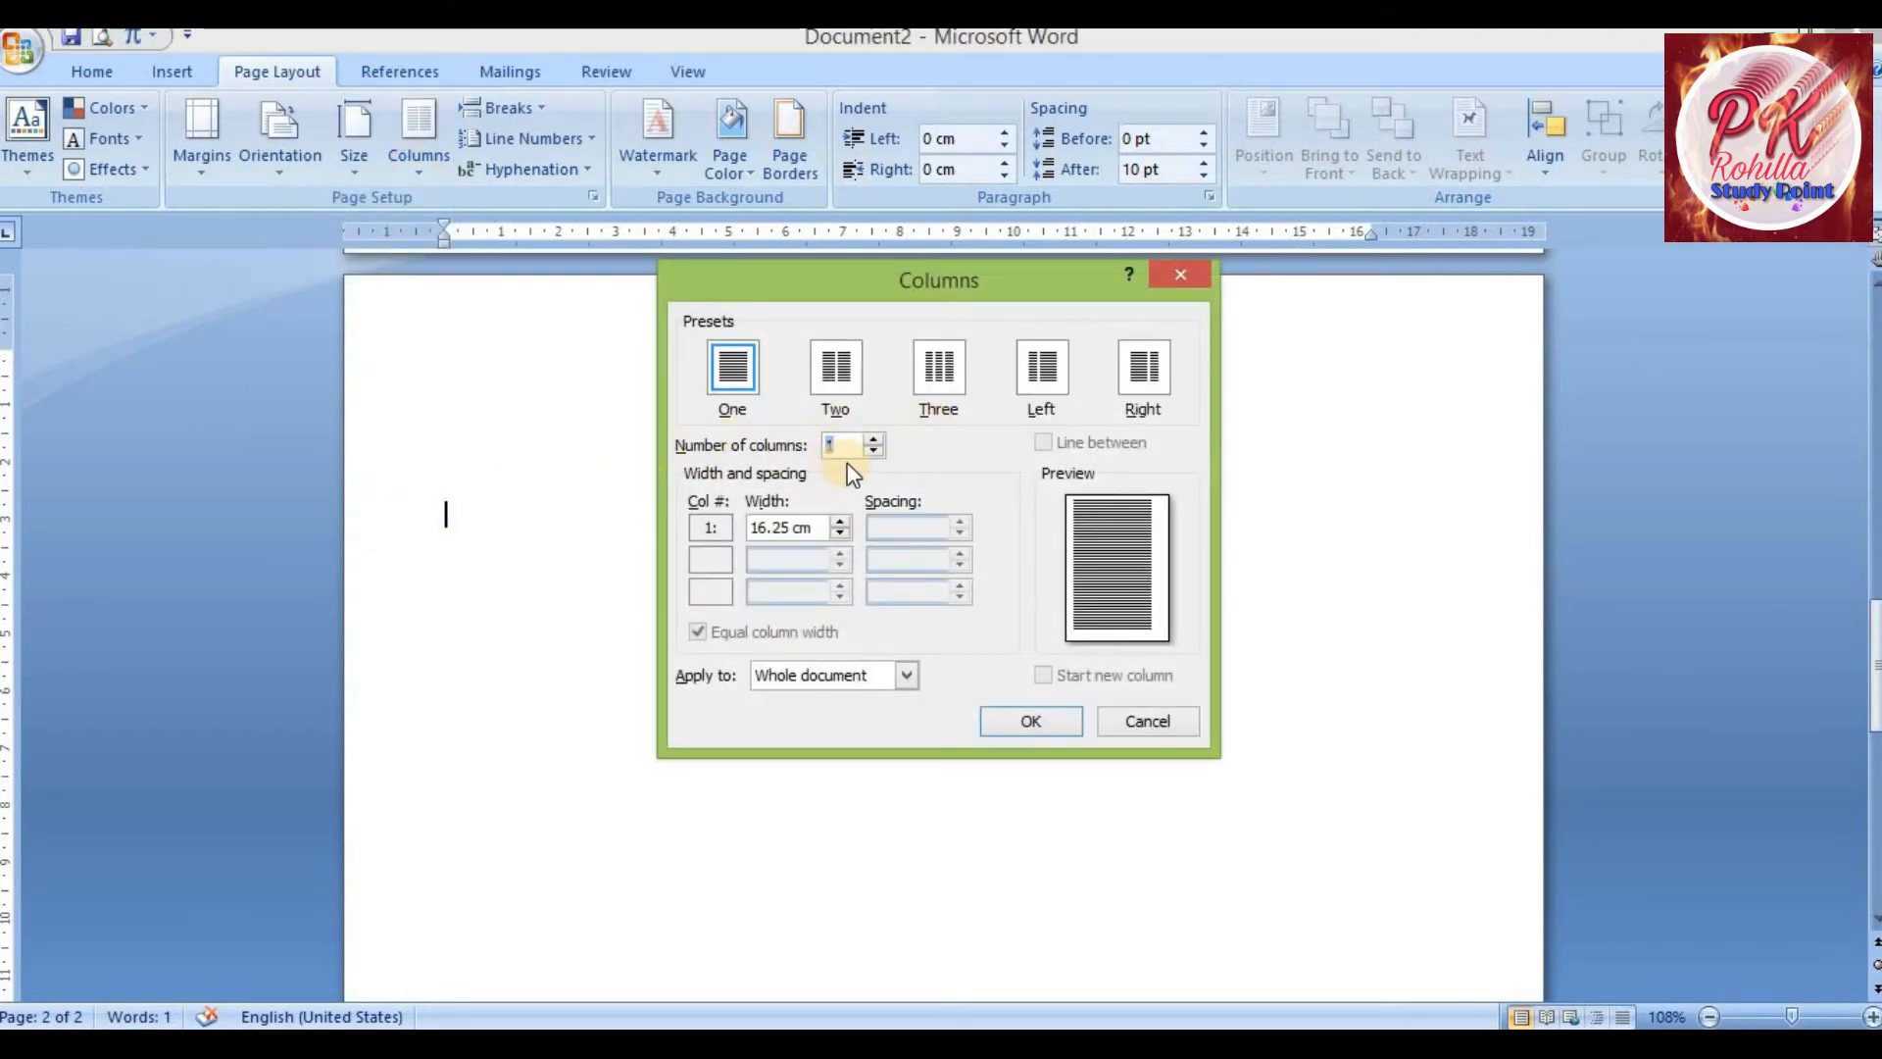
{"action": "left_click", "coordinate": [841, 379]}
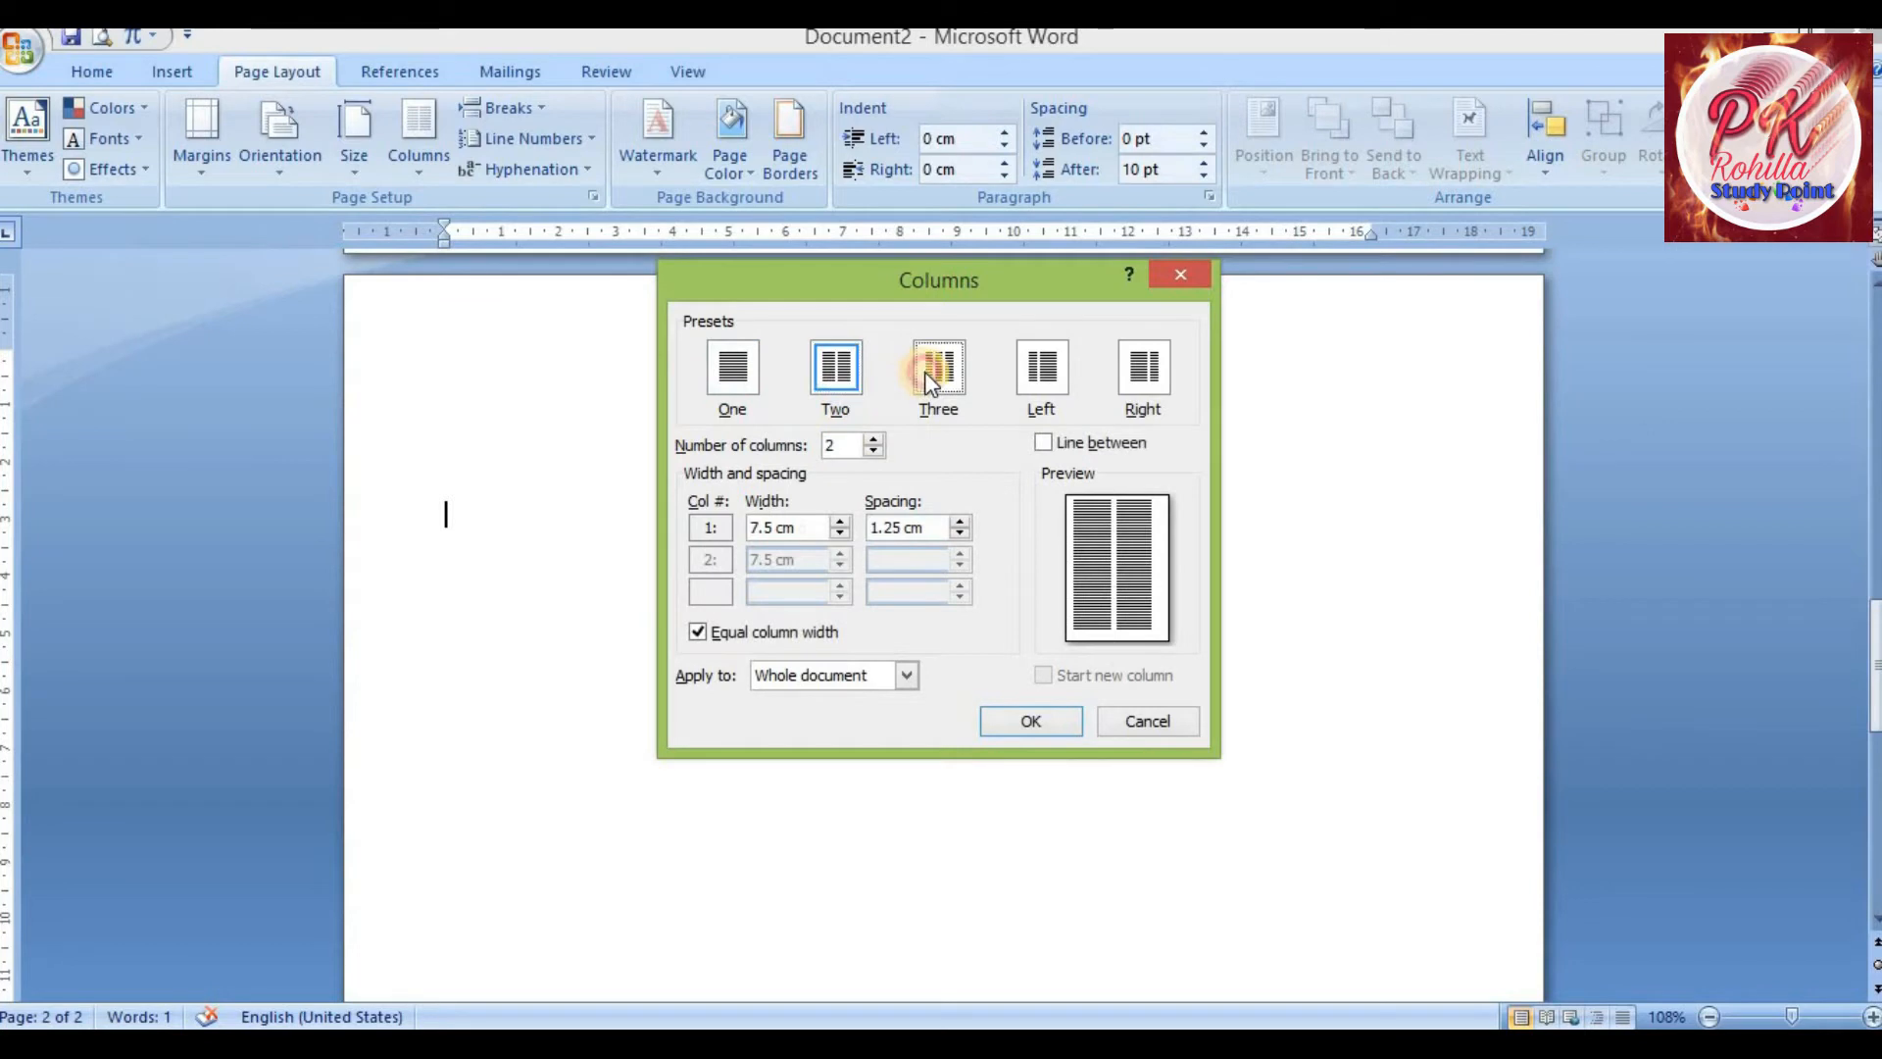
{"action": "left_click", "coordinate": [926, 372]}
{"action": "double_click", "coordinate": [844, 443]}
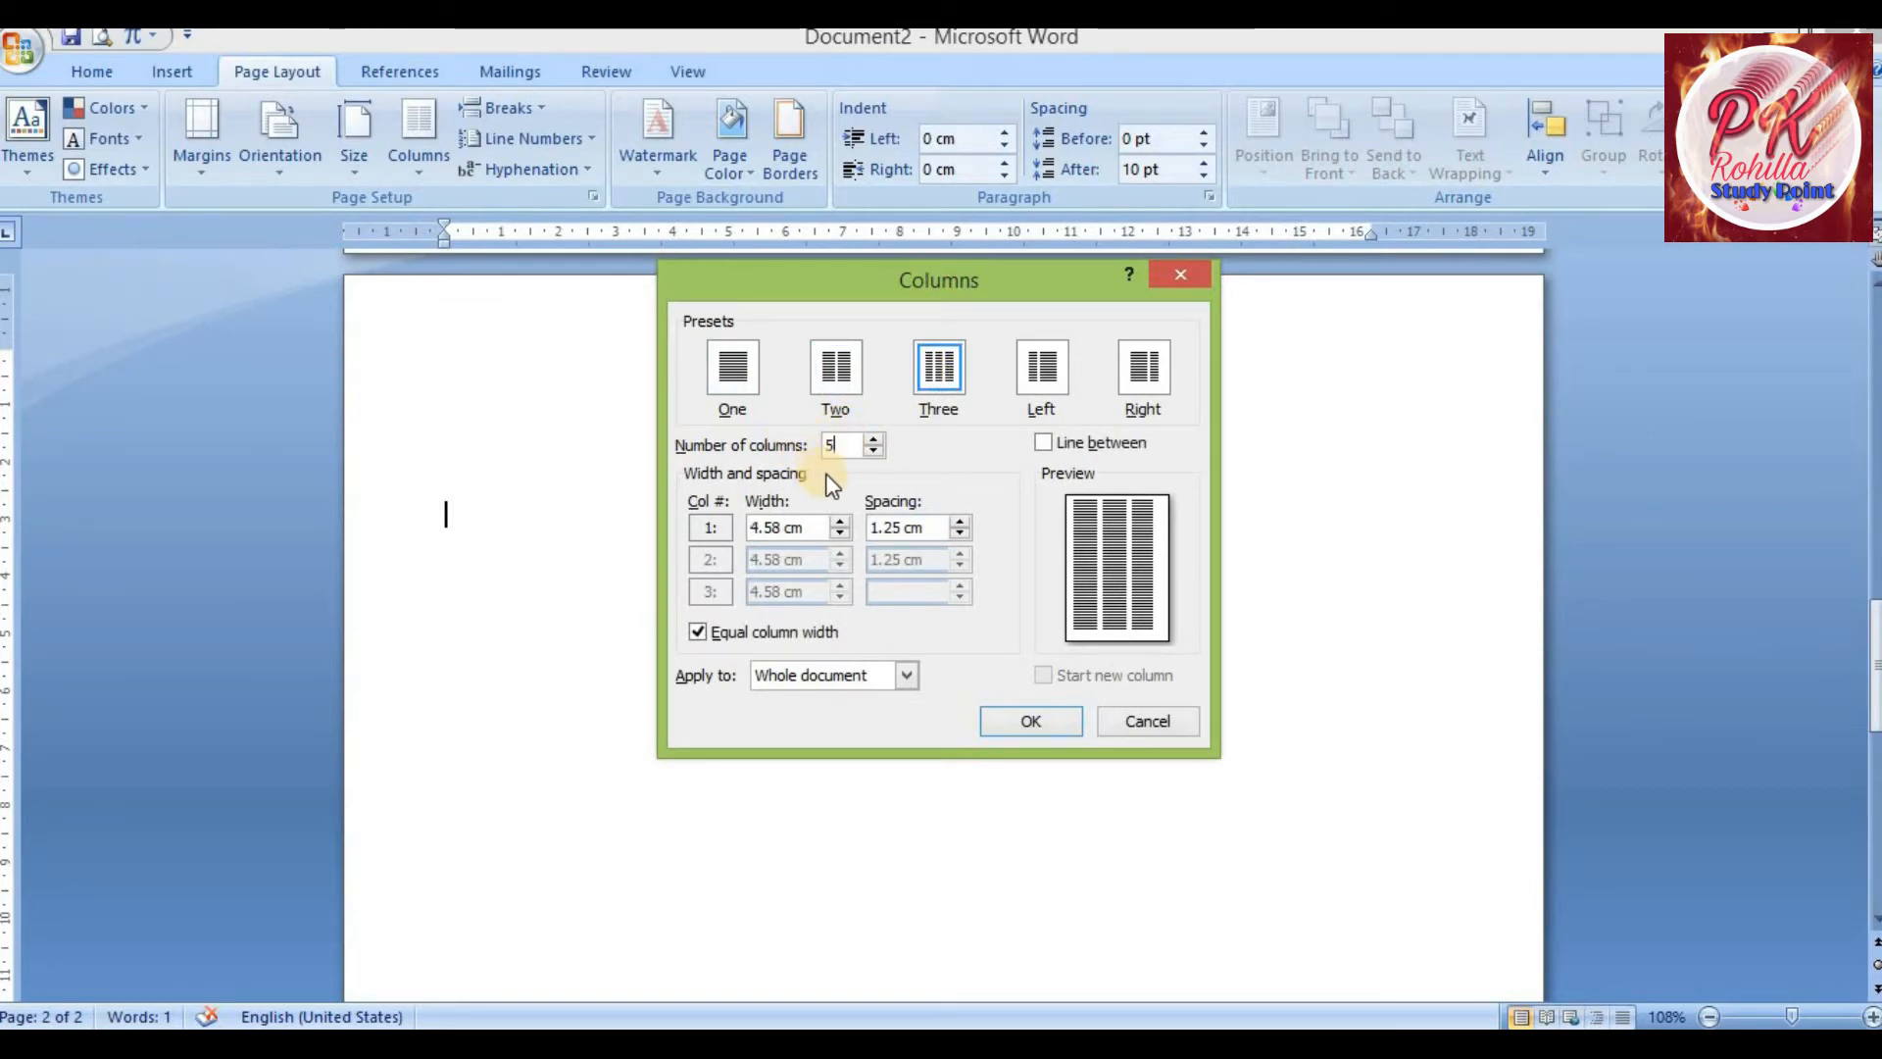
{"action": "type", "text": "5"}
{"action": "left_click", "coordinate": [845, 380]}
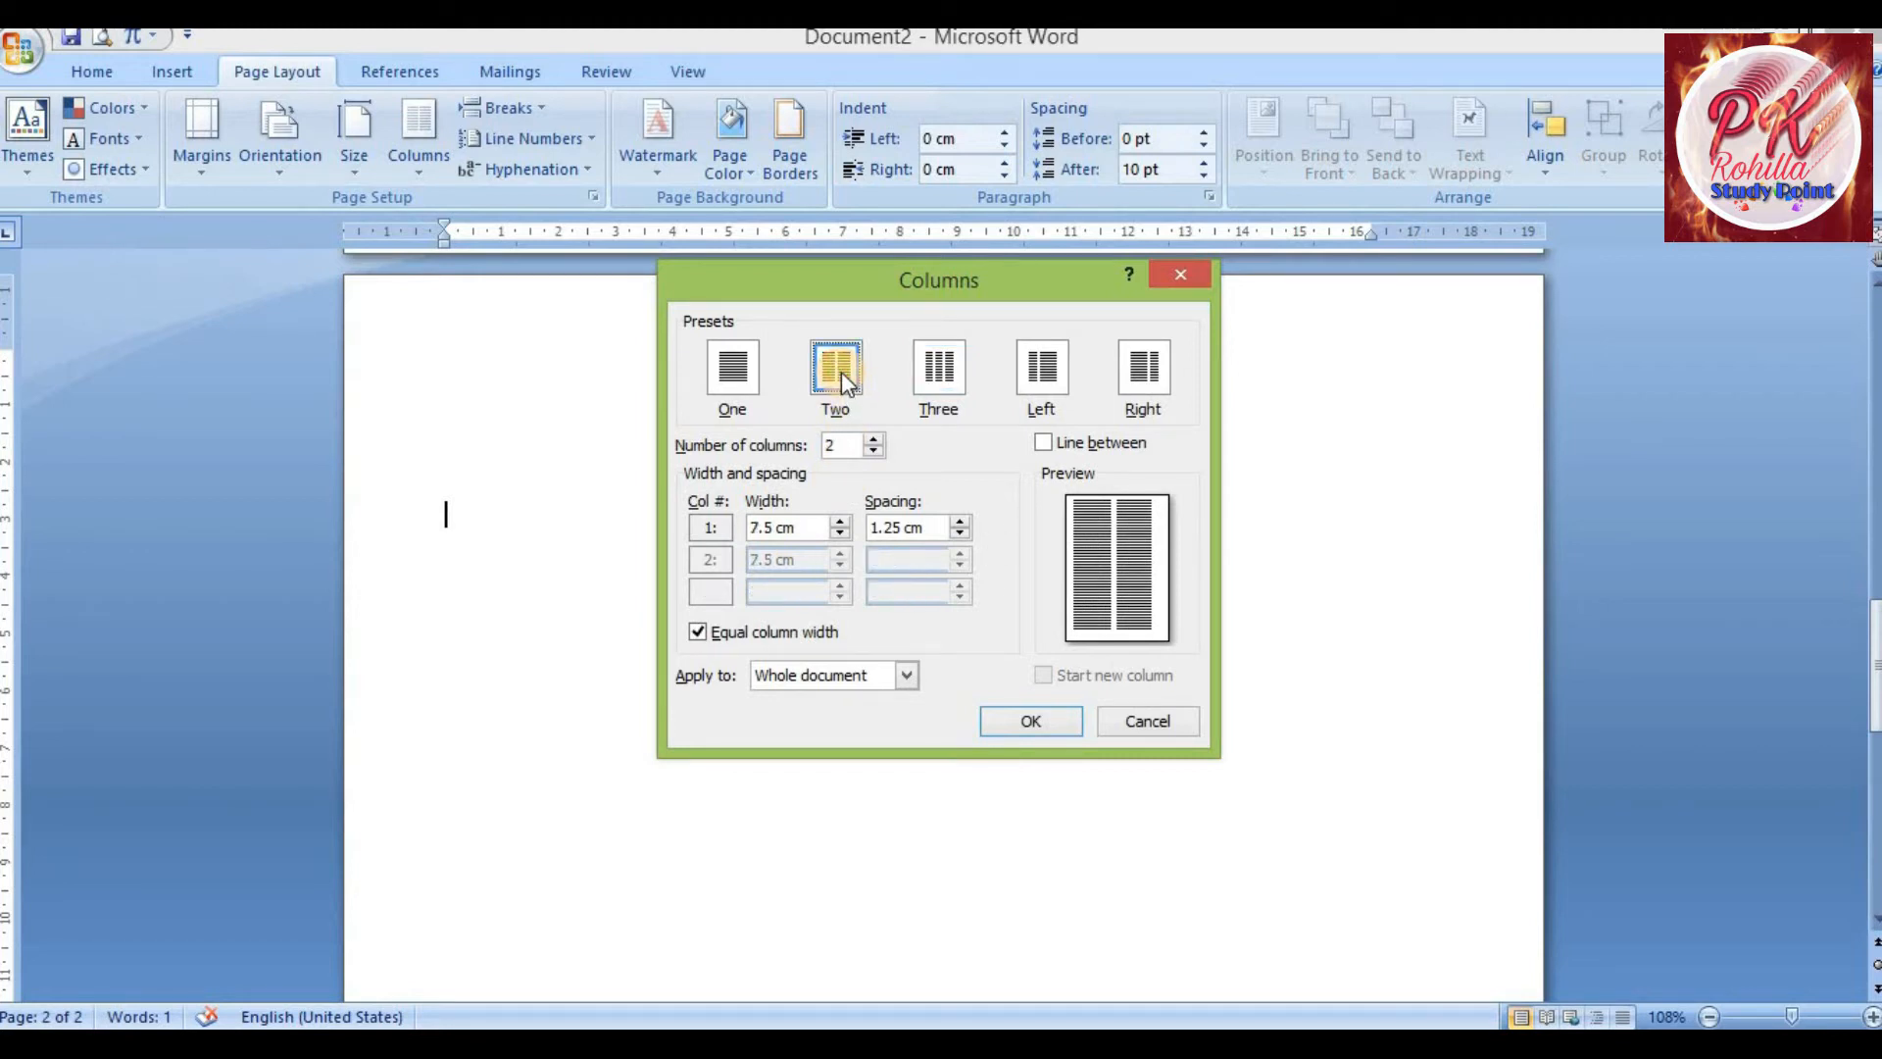
{"action": "left_click", "coordinate": [1015, 723]}
Type short filler lines into both columns of the two-column layout
{"action": "scroll", "coordinate": [910, 608], "scroll_direction": "down", "scroll_amount": 10}
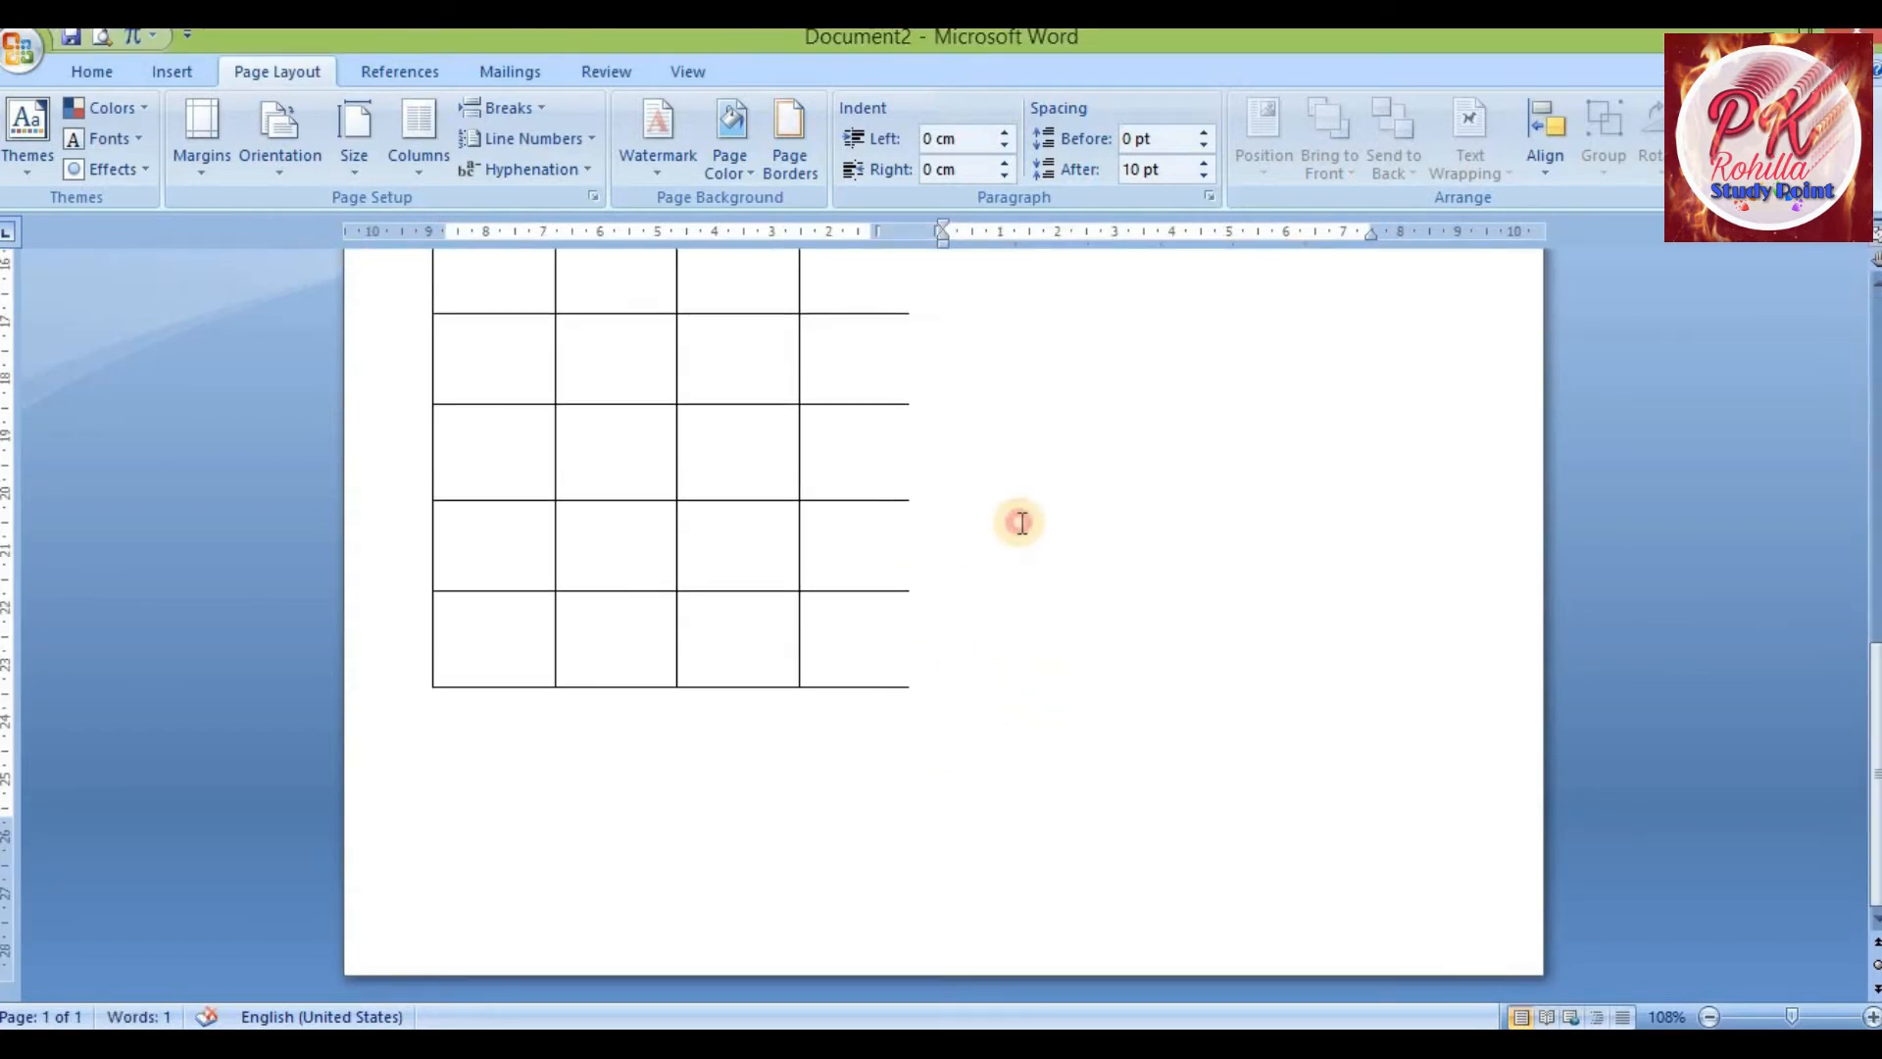
{"action": "scroll", "coordinate": [1022, 523], "scroll_direction": "up", "scroll_amount": 10}
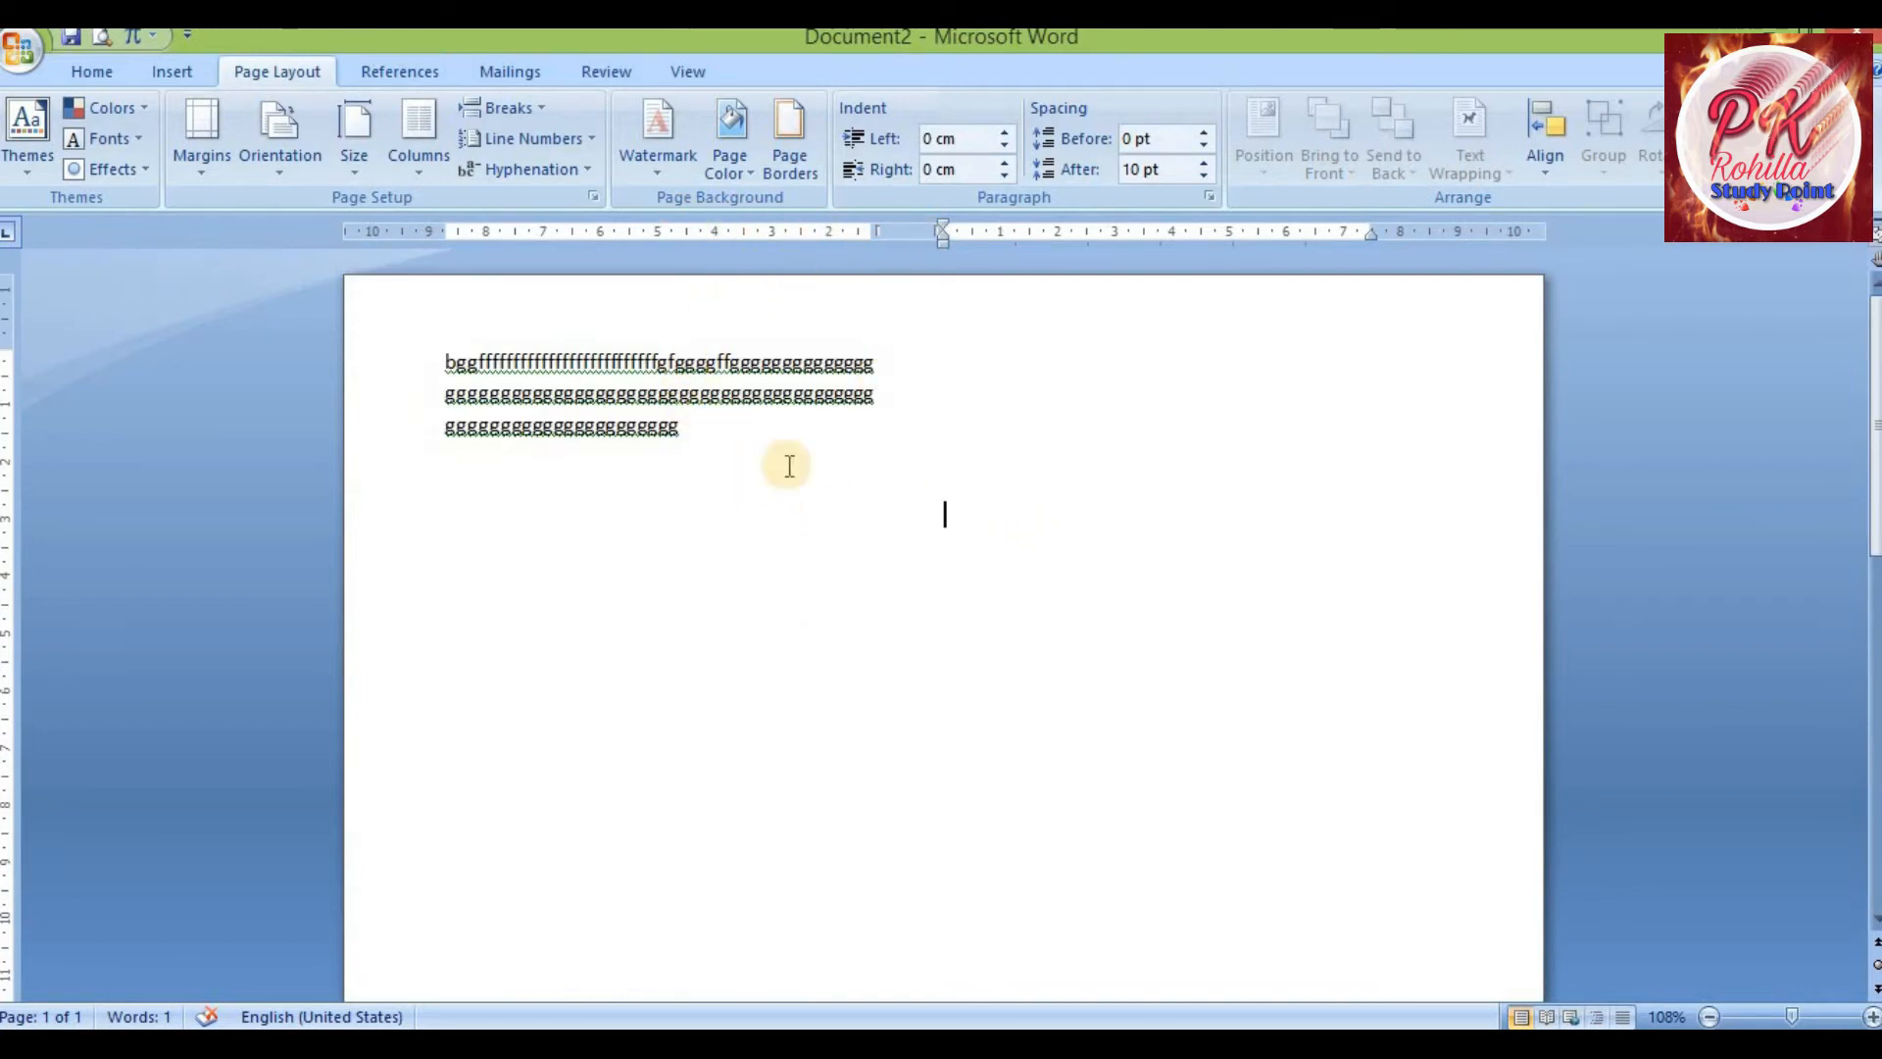
{"action": "scroll", "coordinate": [761, 500], "scroll_direction": "down", "scroll_amount": 10}
{"action": "left_click", "coordinate": [752, 804]}
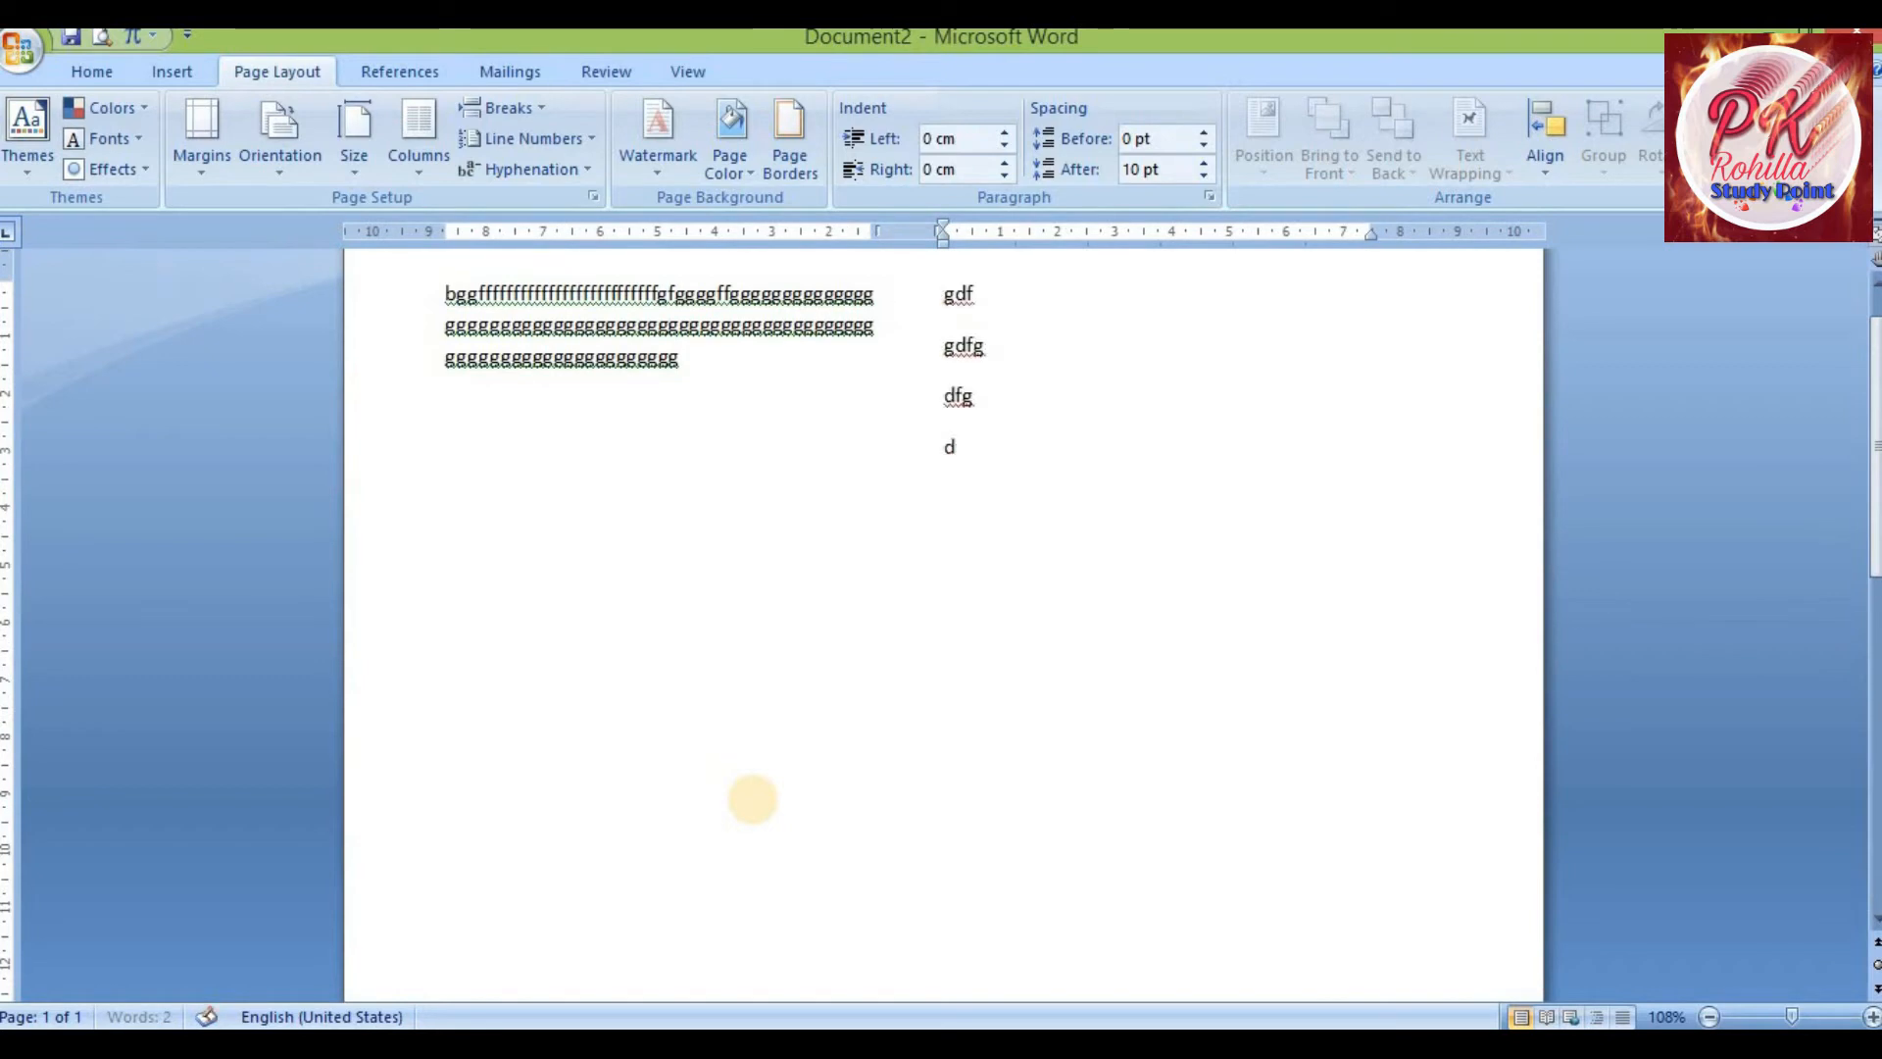
{"action": "type", "text": "d"}
{"action": "key", "text": "Return"}
{"action": "type", "text": "gd"}
{"action": "key", "text": "Return"}
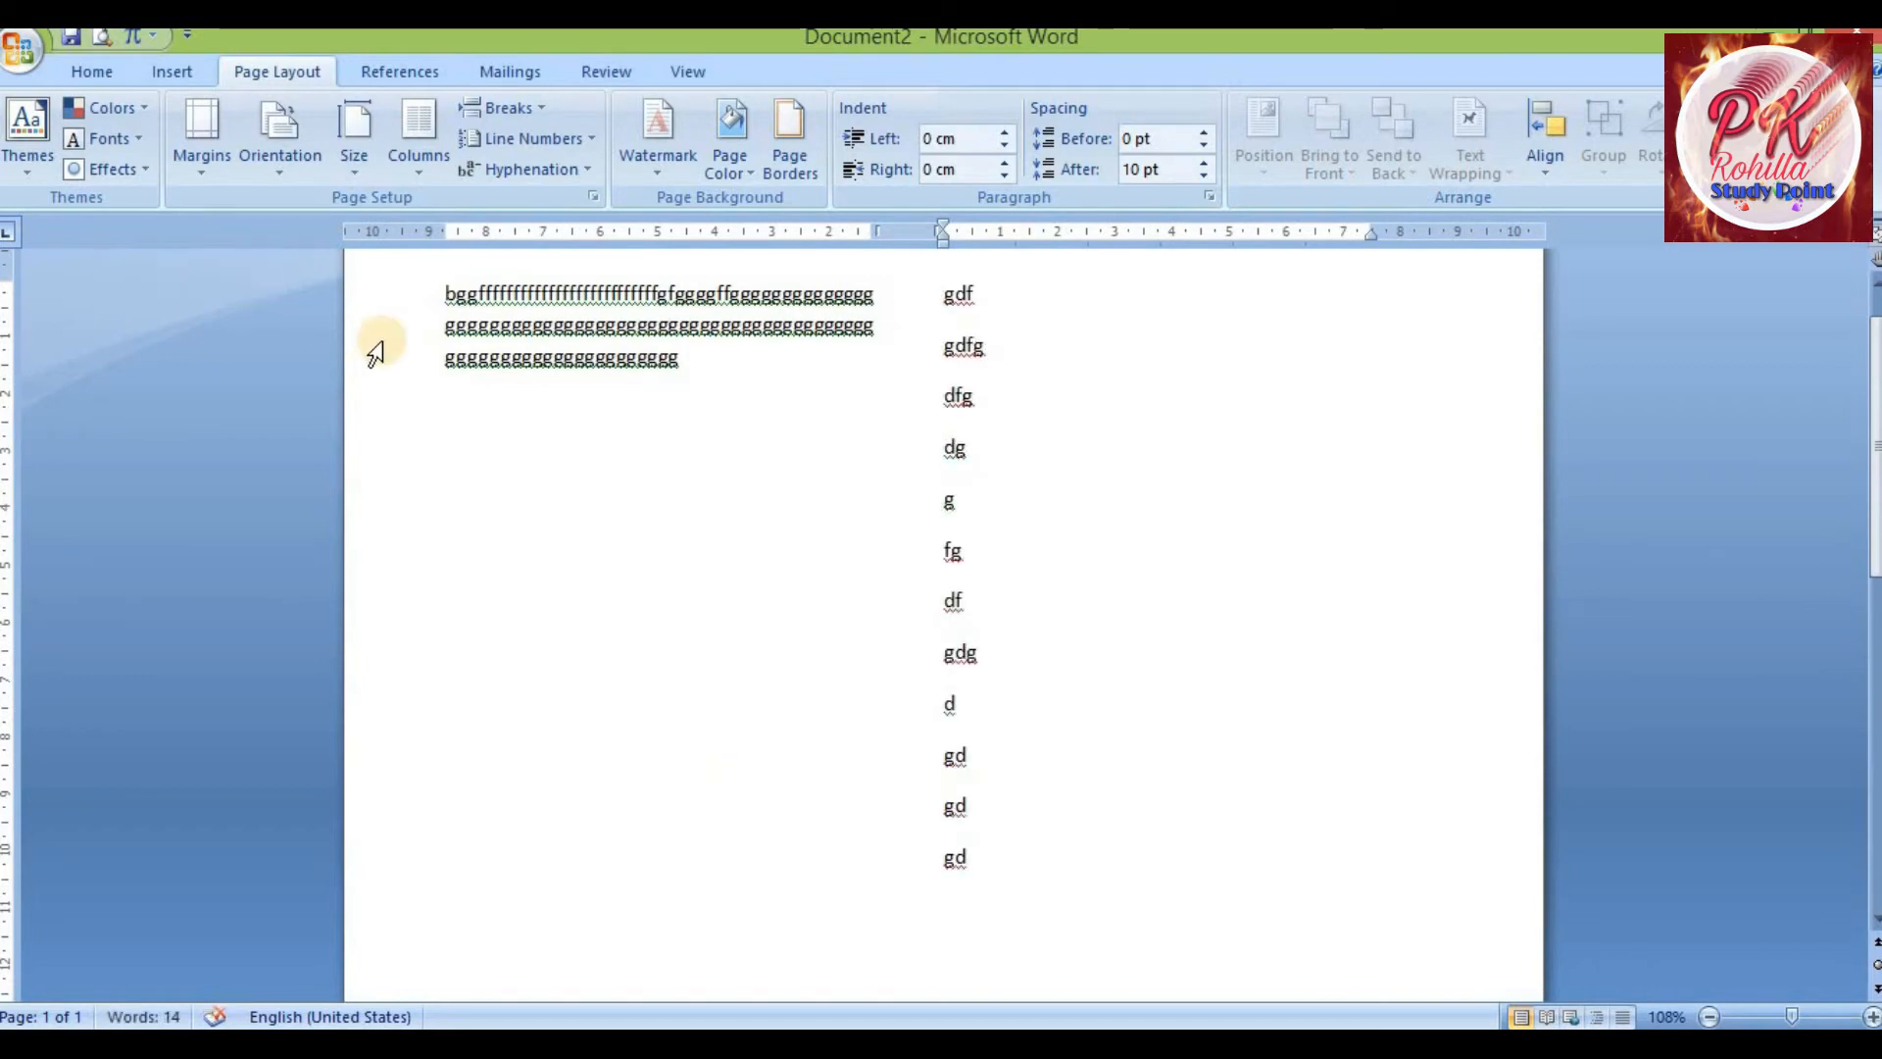
{"action": "left_click", "coordinate": [663, 429]}
{"action": "type", "text": "gfdg"}
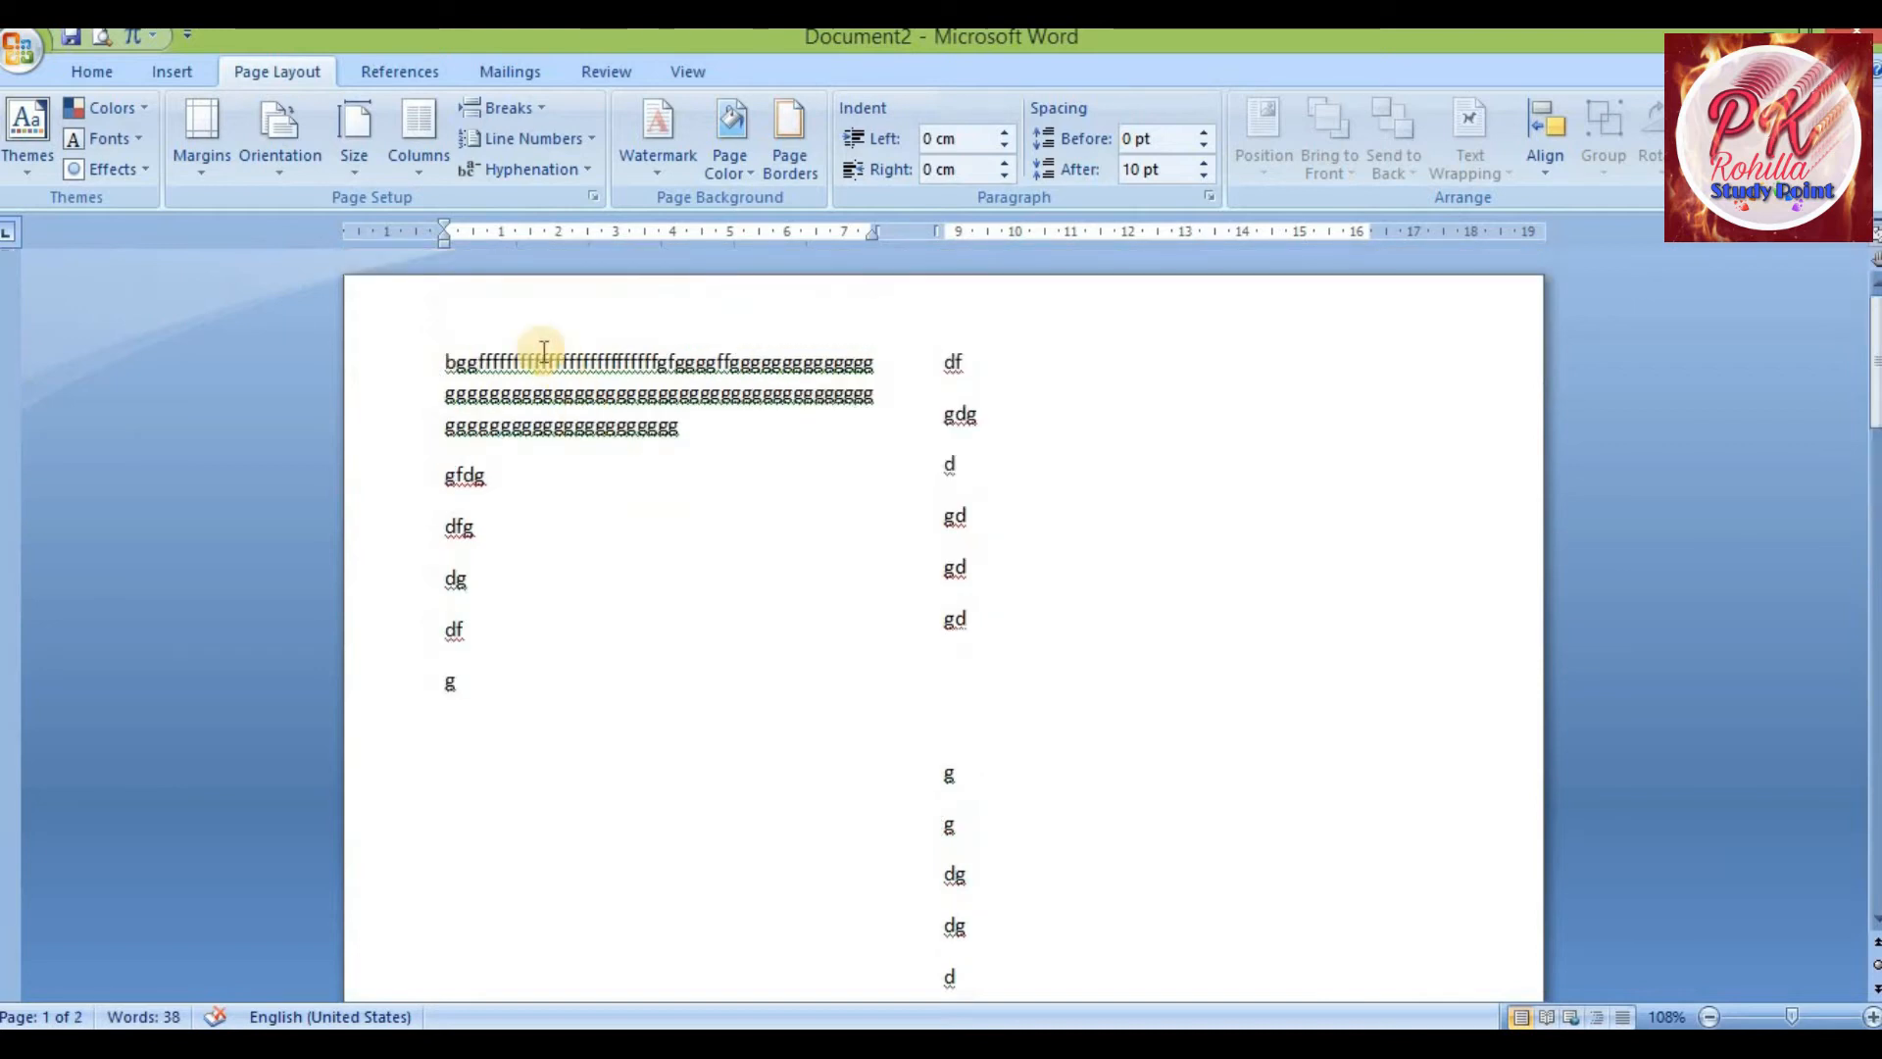
Apply the Three columns preset to the document
{"action": "left_click_drag", "start_coordinate": [510, 361], "coordinate": [721, 870]}
{"action": "left_click_drag", "start_coordinate": [956, 361], "coordinate": [1117, 938]}
{"action": "left_click", "coordinate": [629, 550]}
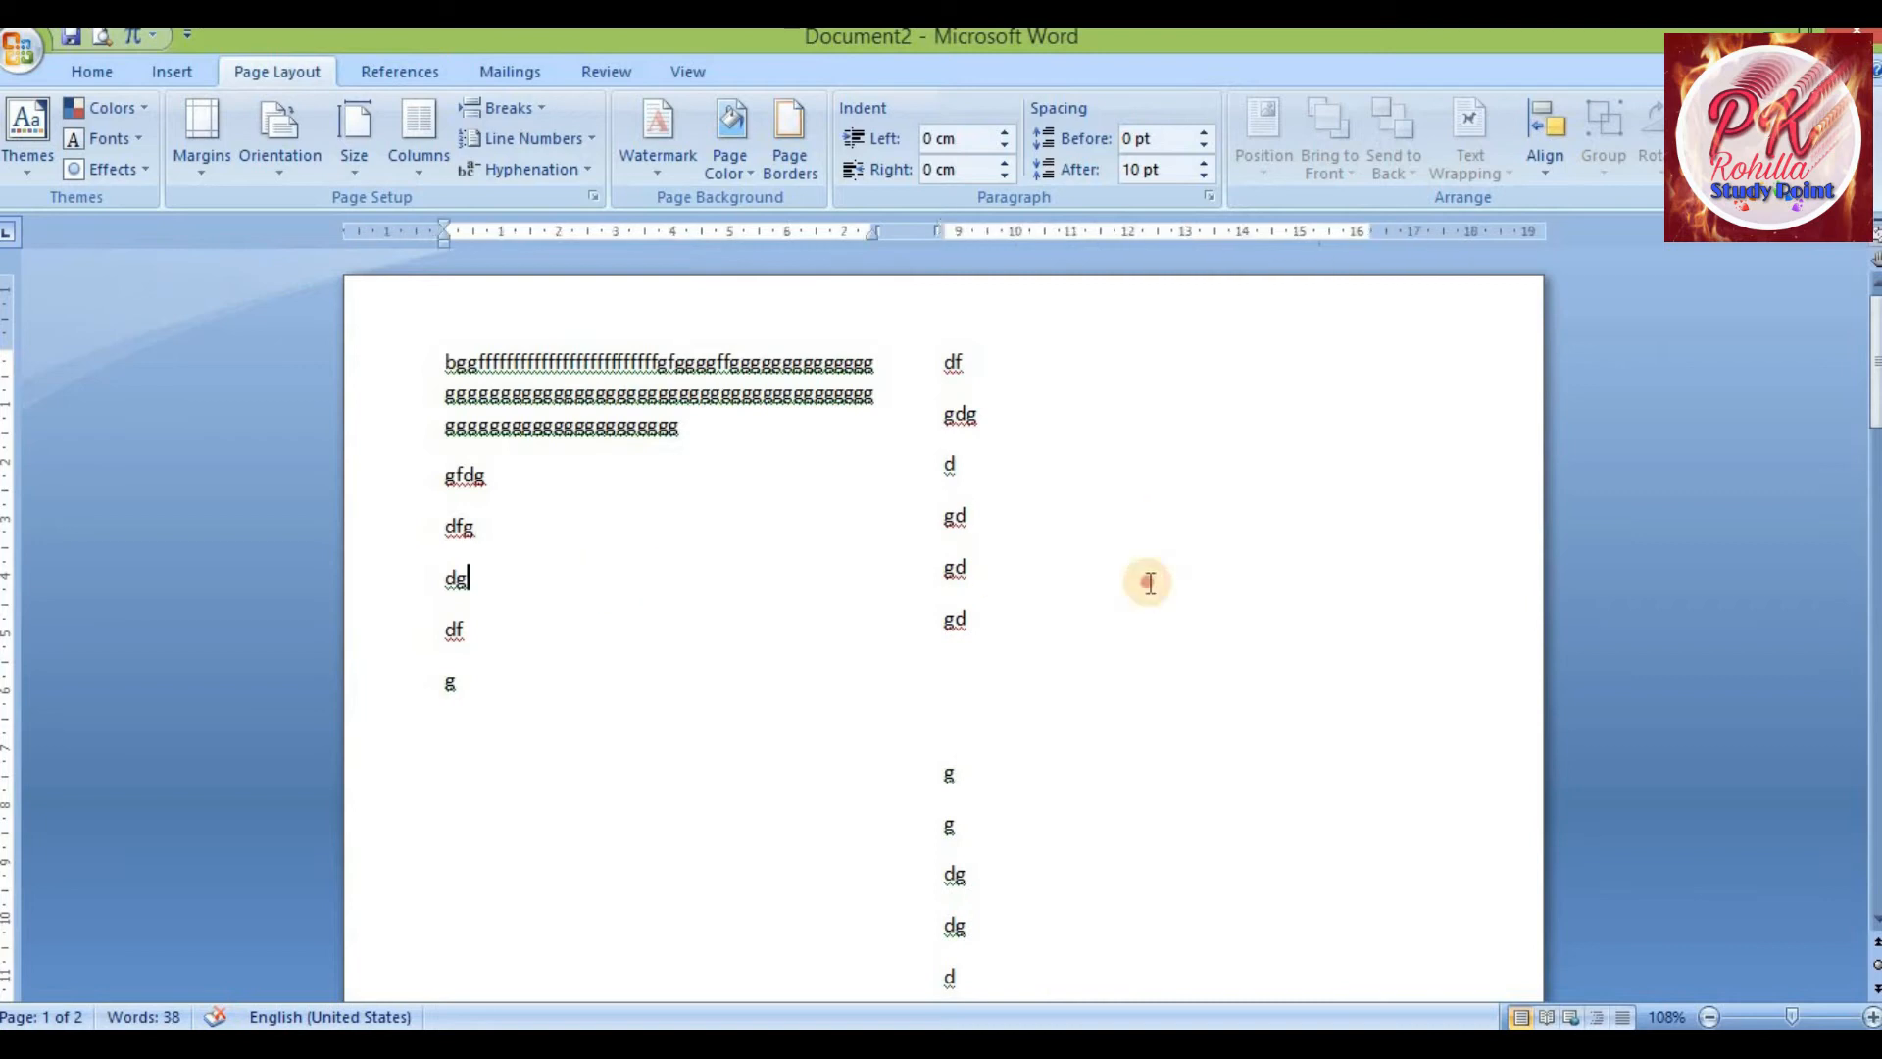
{"action": "left_click", "coordinate": [423, 165]}
{"action": "left_click", "coordinate": [377, 343]}
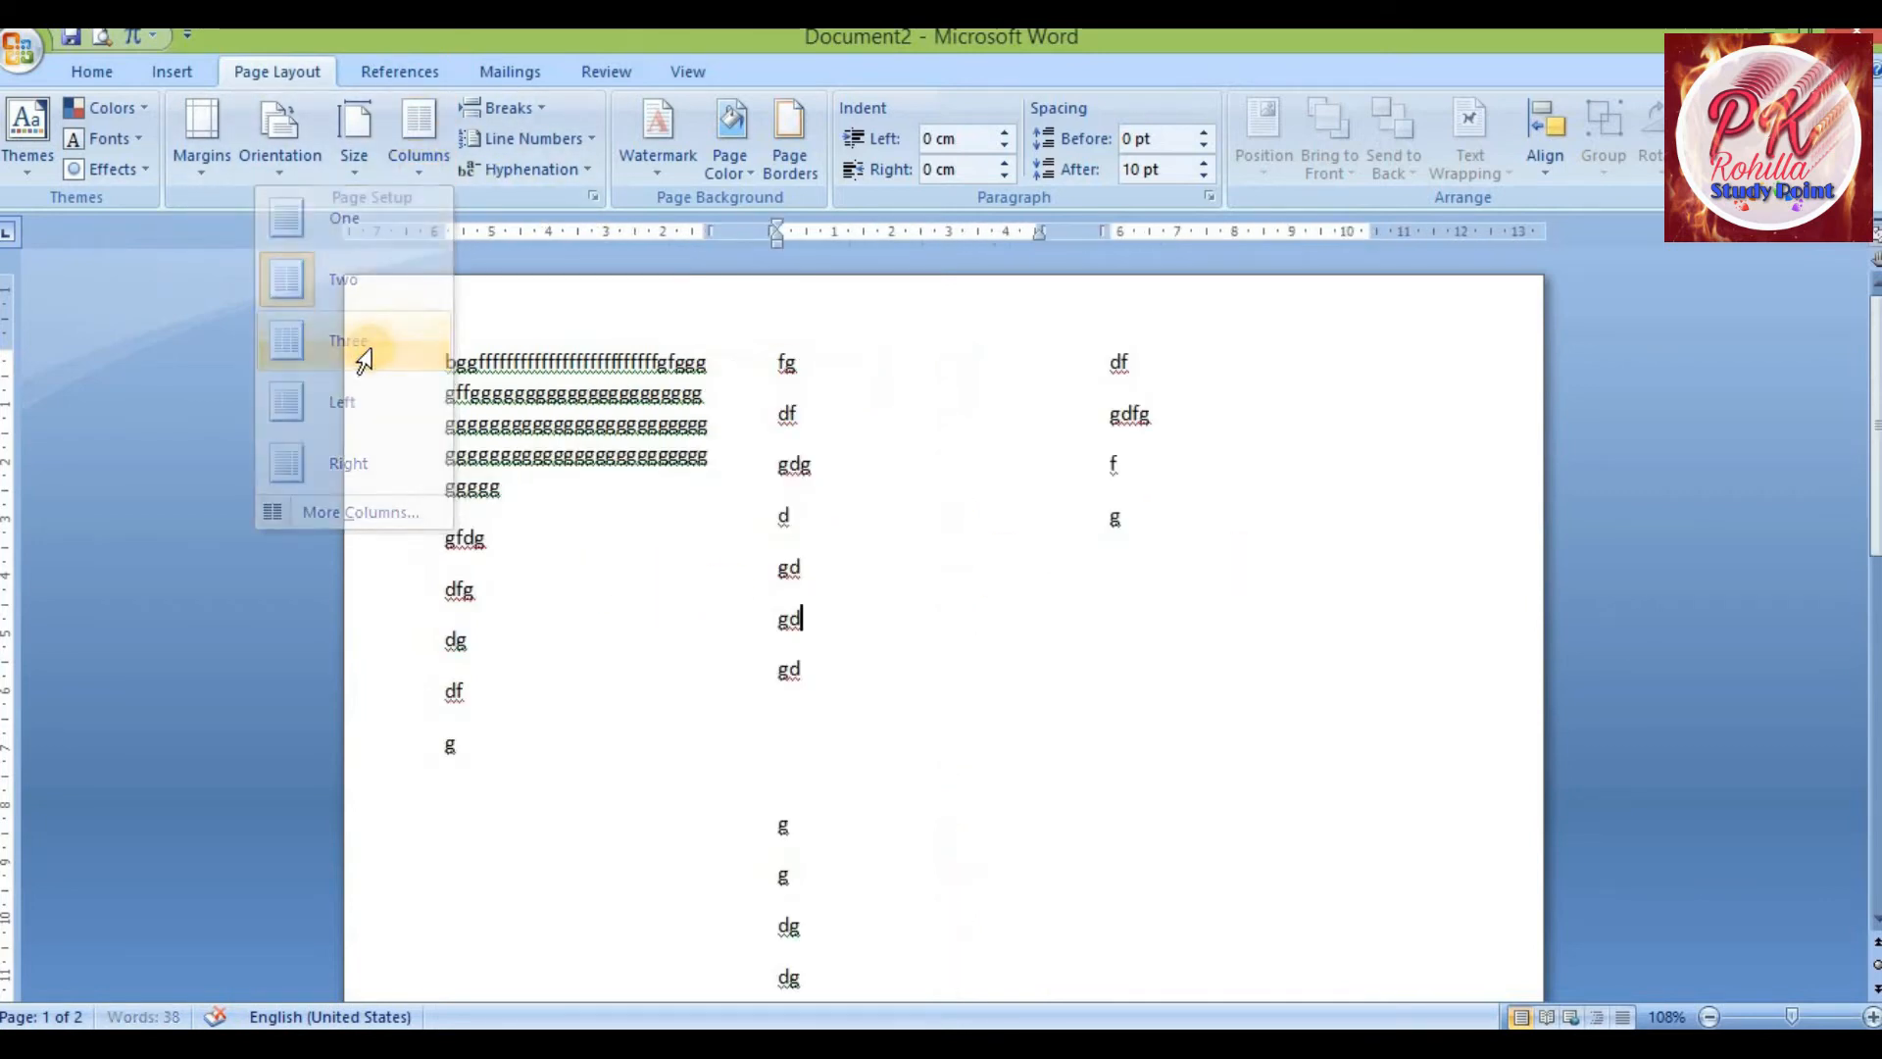
Select passages across the three columns to examine the column layout
{"action": "left_click_drag", "start_coordinate": [480, 354], "coordinate": [693, 583]}
{"action": "left_click_drag", "start_coordinate": [864, 673], "coordinate": [872, 724]}
{"action": "left_click_drag", "start_coordinate": [1166, 382], "coordinate": [1247, 635]}
{"action": "left_click_drag", "start_coordinate": [444, 361], "coordinate": [706, 365]}
{"action": "left_click_drag", "start_coordinate": [445, 396], "coordinate": [664, 399]}
{"action": "left_click_drag", "start_coordinate": [435, 431], "coordinate": [508, 490]}
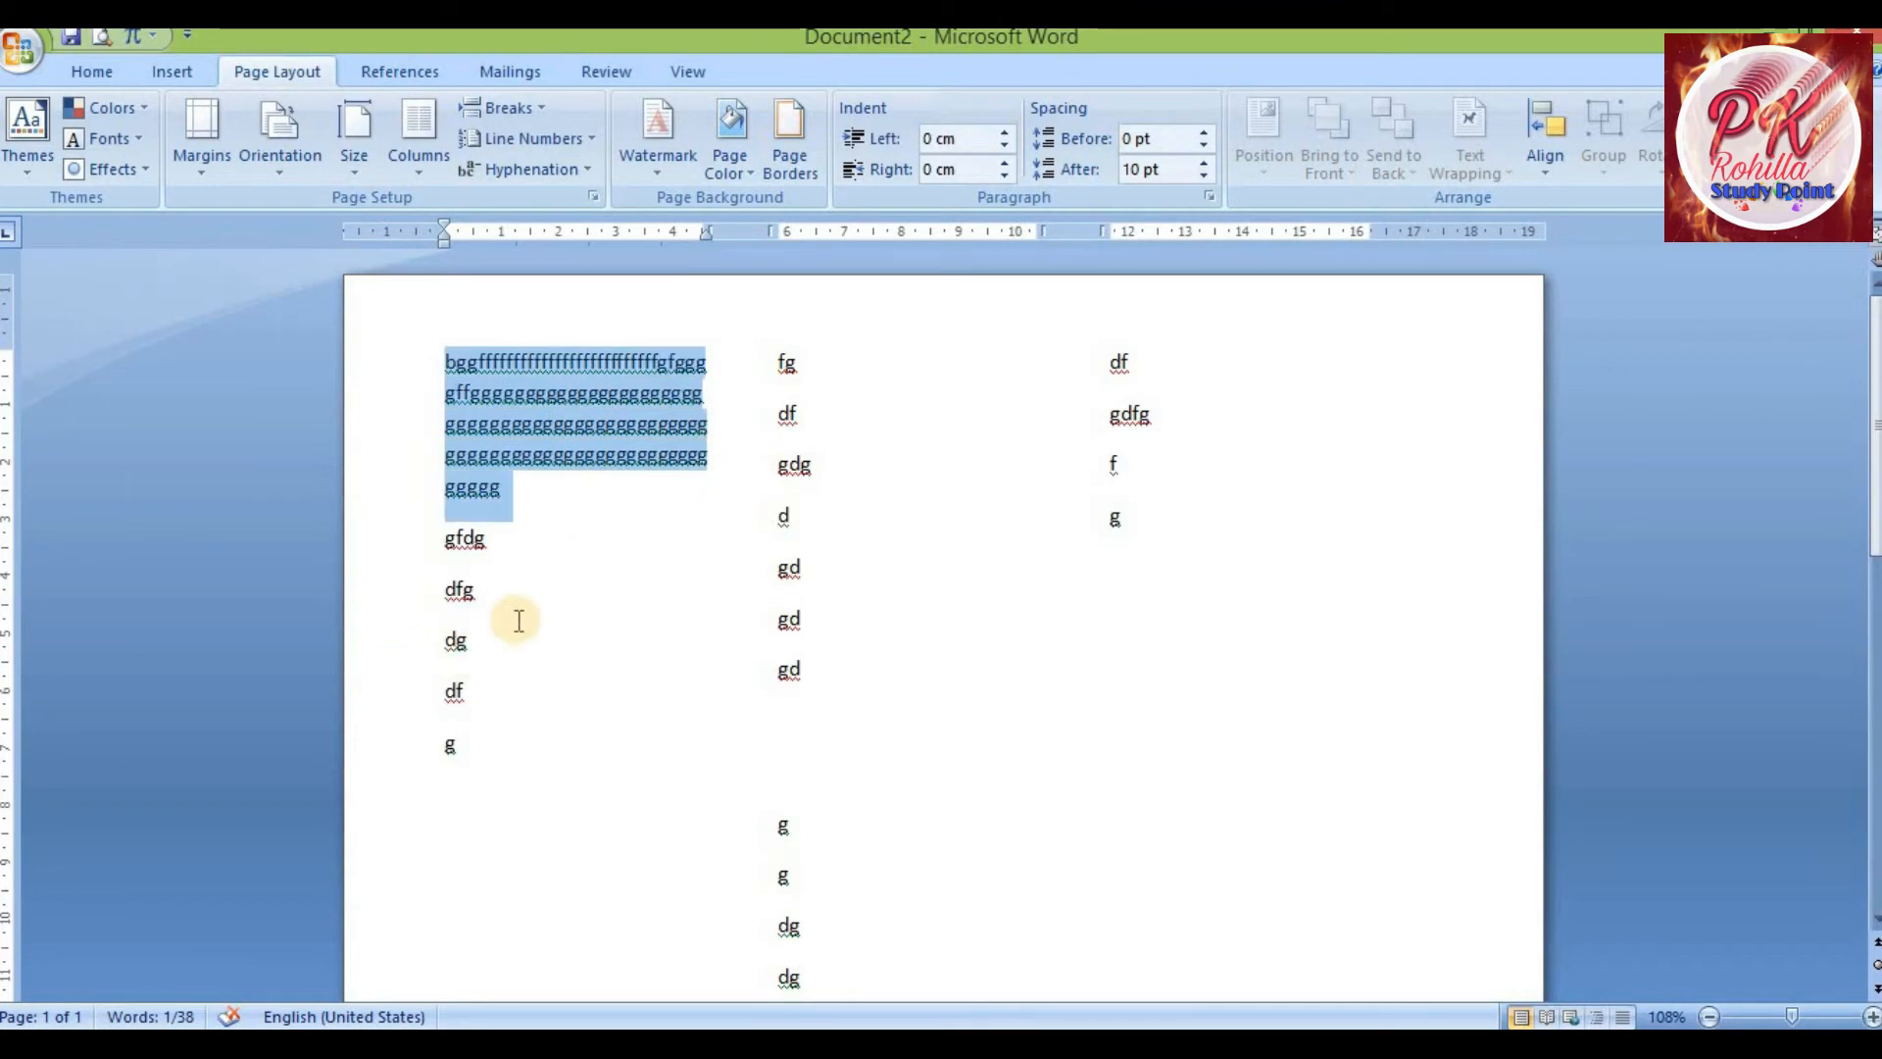
Select text in the first and second columns to compare how lines wrap in the three-column layout
{"action": "scroll", "coordinate": [503, 761], "scroll_direction": "down", "scroll_amount": 3}
{"action": "scroll", "coordinate": [559, 900], "scroll_direction": "down", "scroll_amount": 4}
{"action": "scroll", "coordinate": [532, 872], "scroll_direction": "up", "scroll_amount": 7}
{"action": "left_click_drag", "start_coordinate": [775, 355], "coordinate": [833, 416]}
{"action": "left_click_drag", "start_coordinate": [911, 577], "coordinate": [941, 980]}
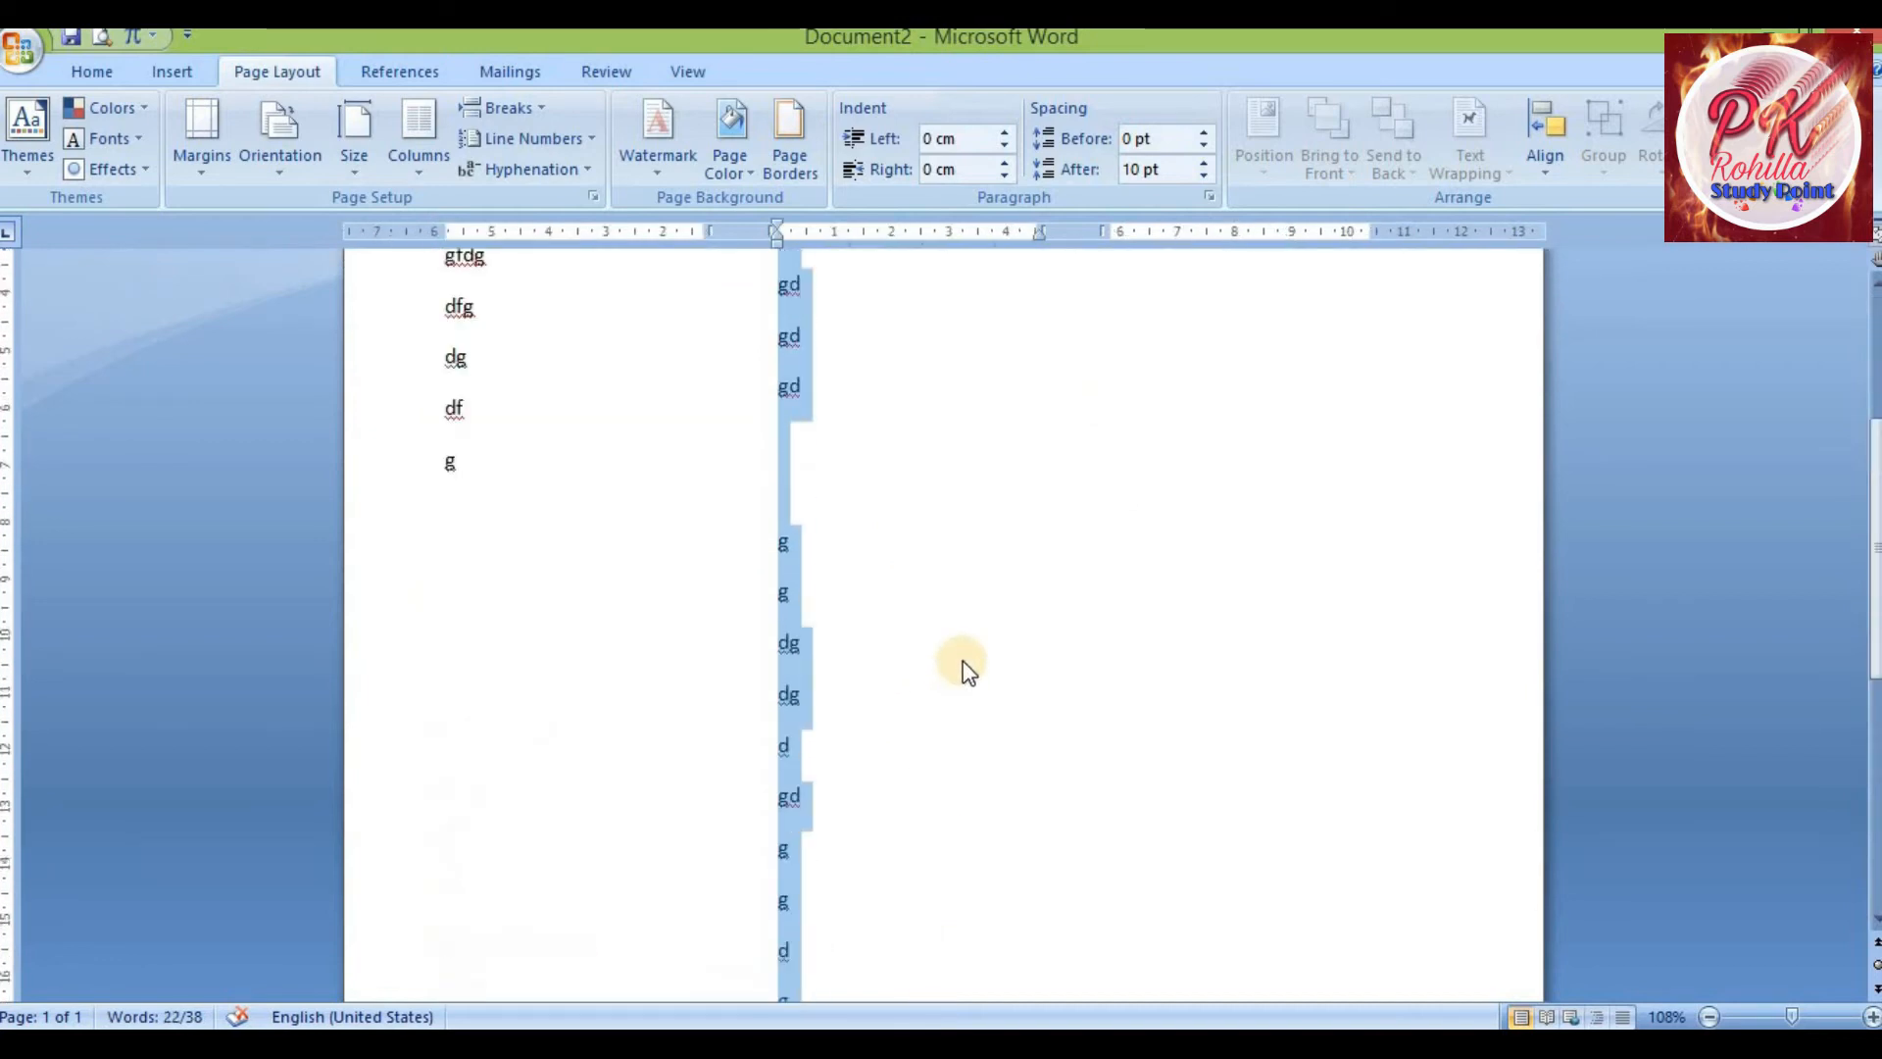
{"action": "scroll", "coordinate": [966, 672], "scroll_direction": "up", "scroll_amount": 5}
{"action": "left_click", "coordinate": [784, 505]}
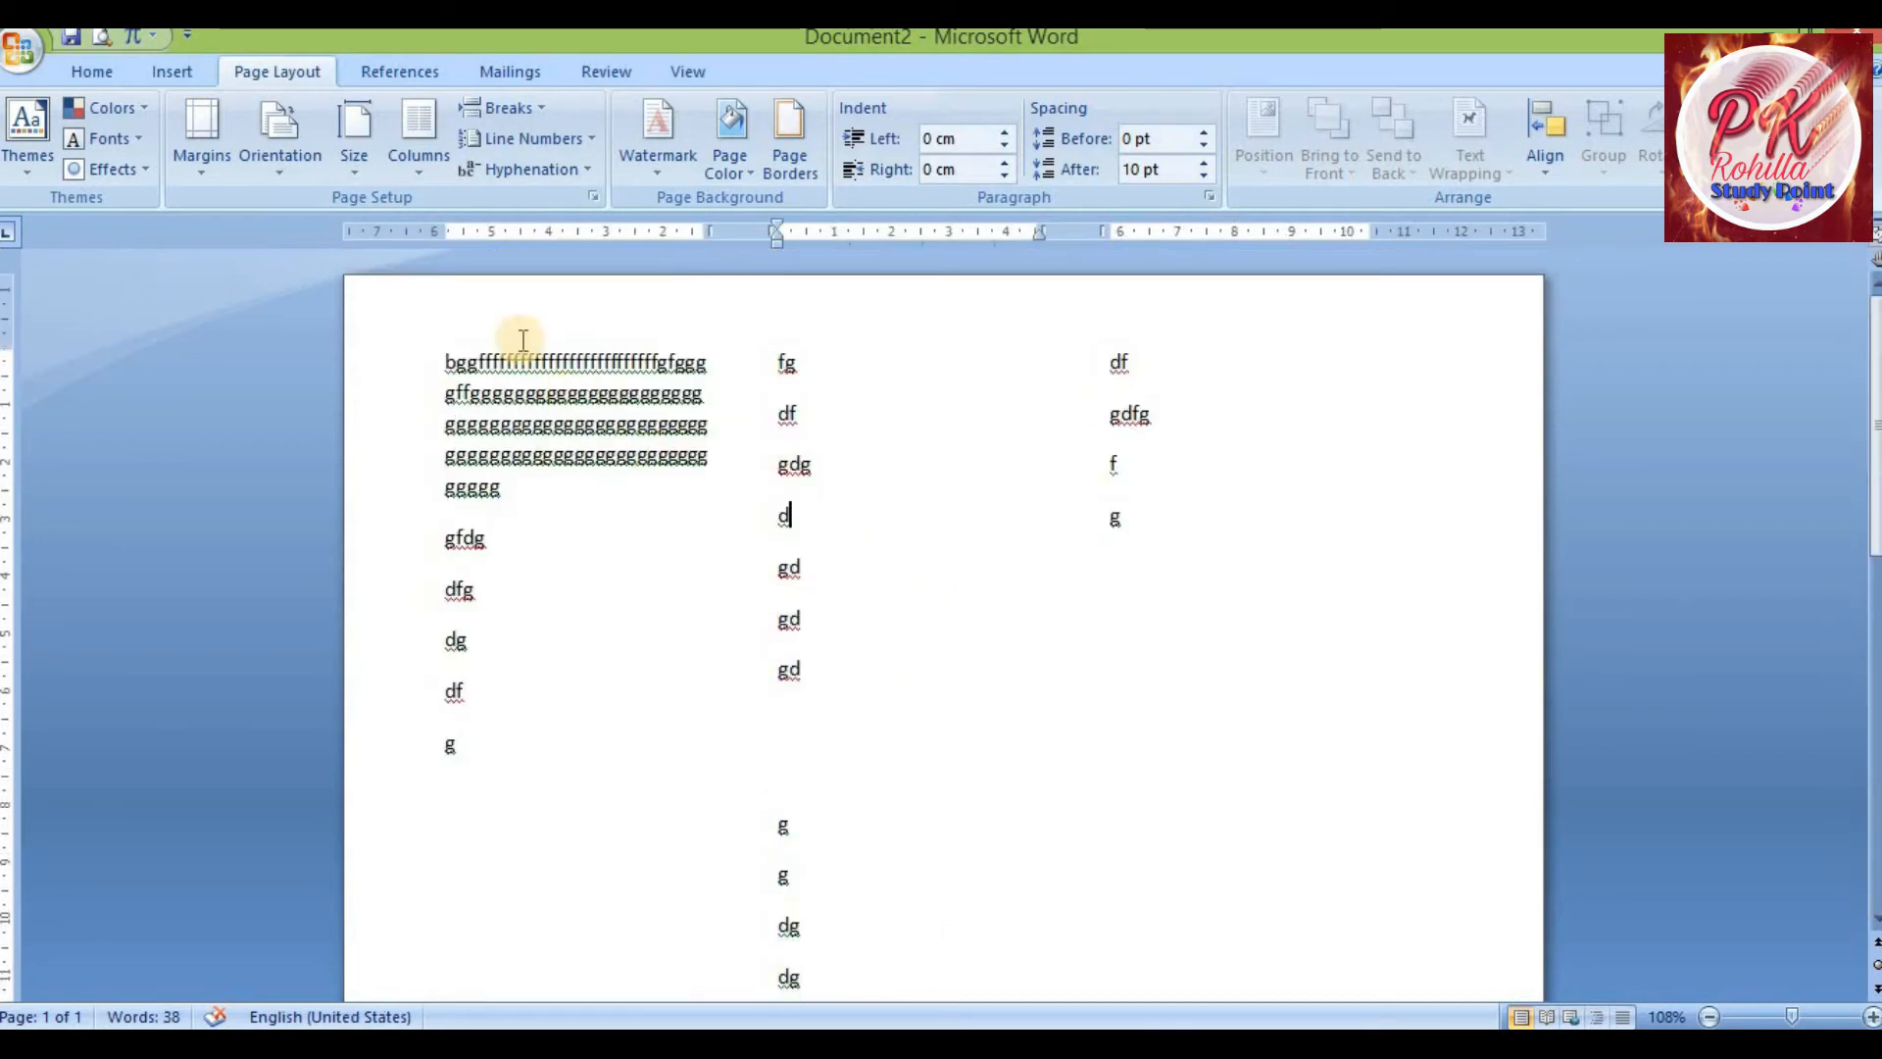
Reopen More Columns and confirm the three-column setting for the document
{"action": "left_click", "coordinate": [419, 169]}
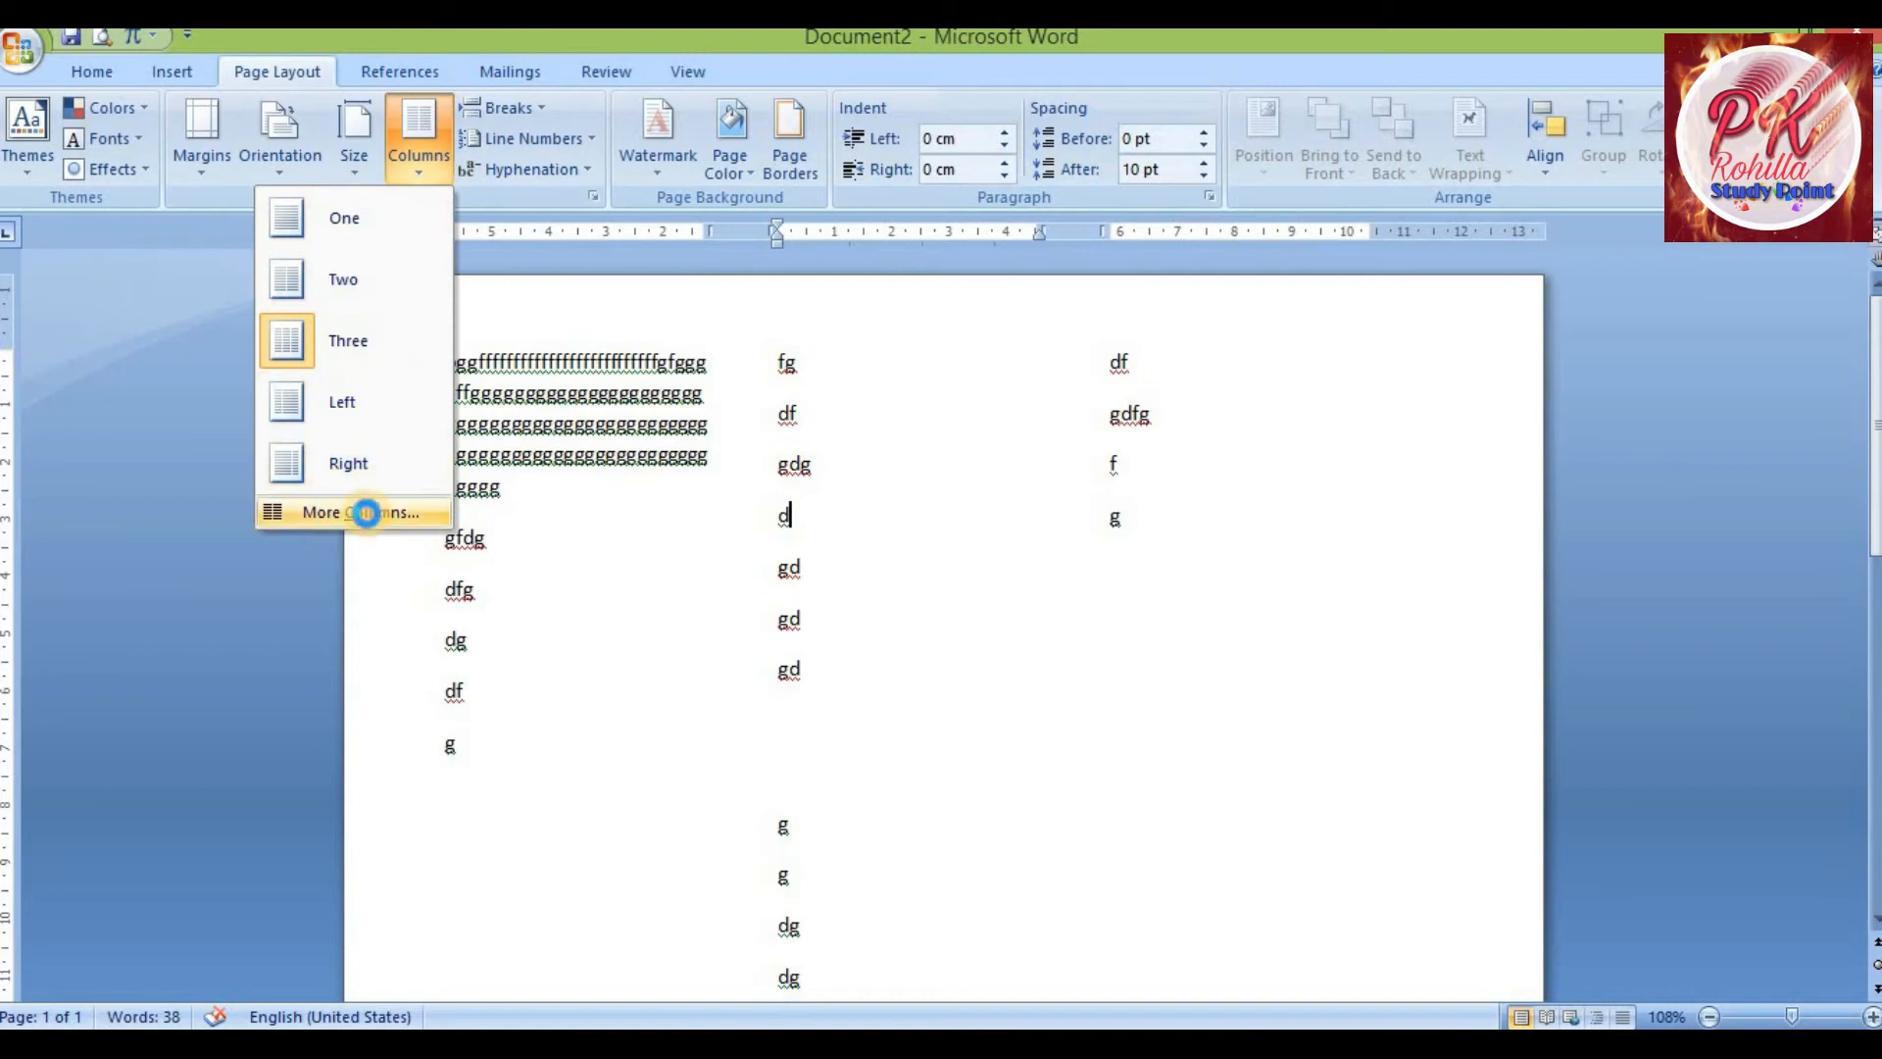
{"action": "left_click", "coordinate": [366, 512]}
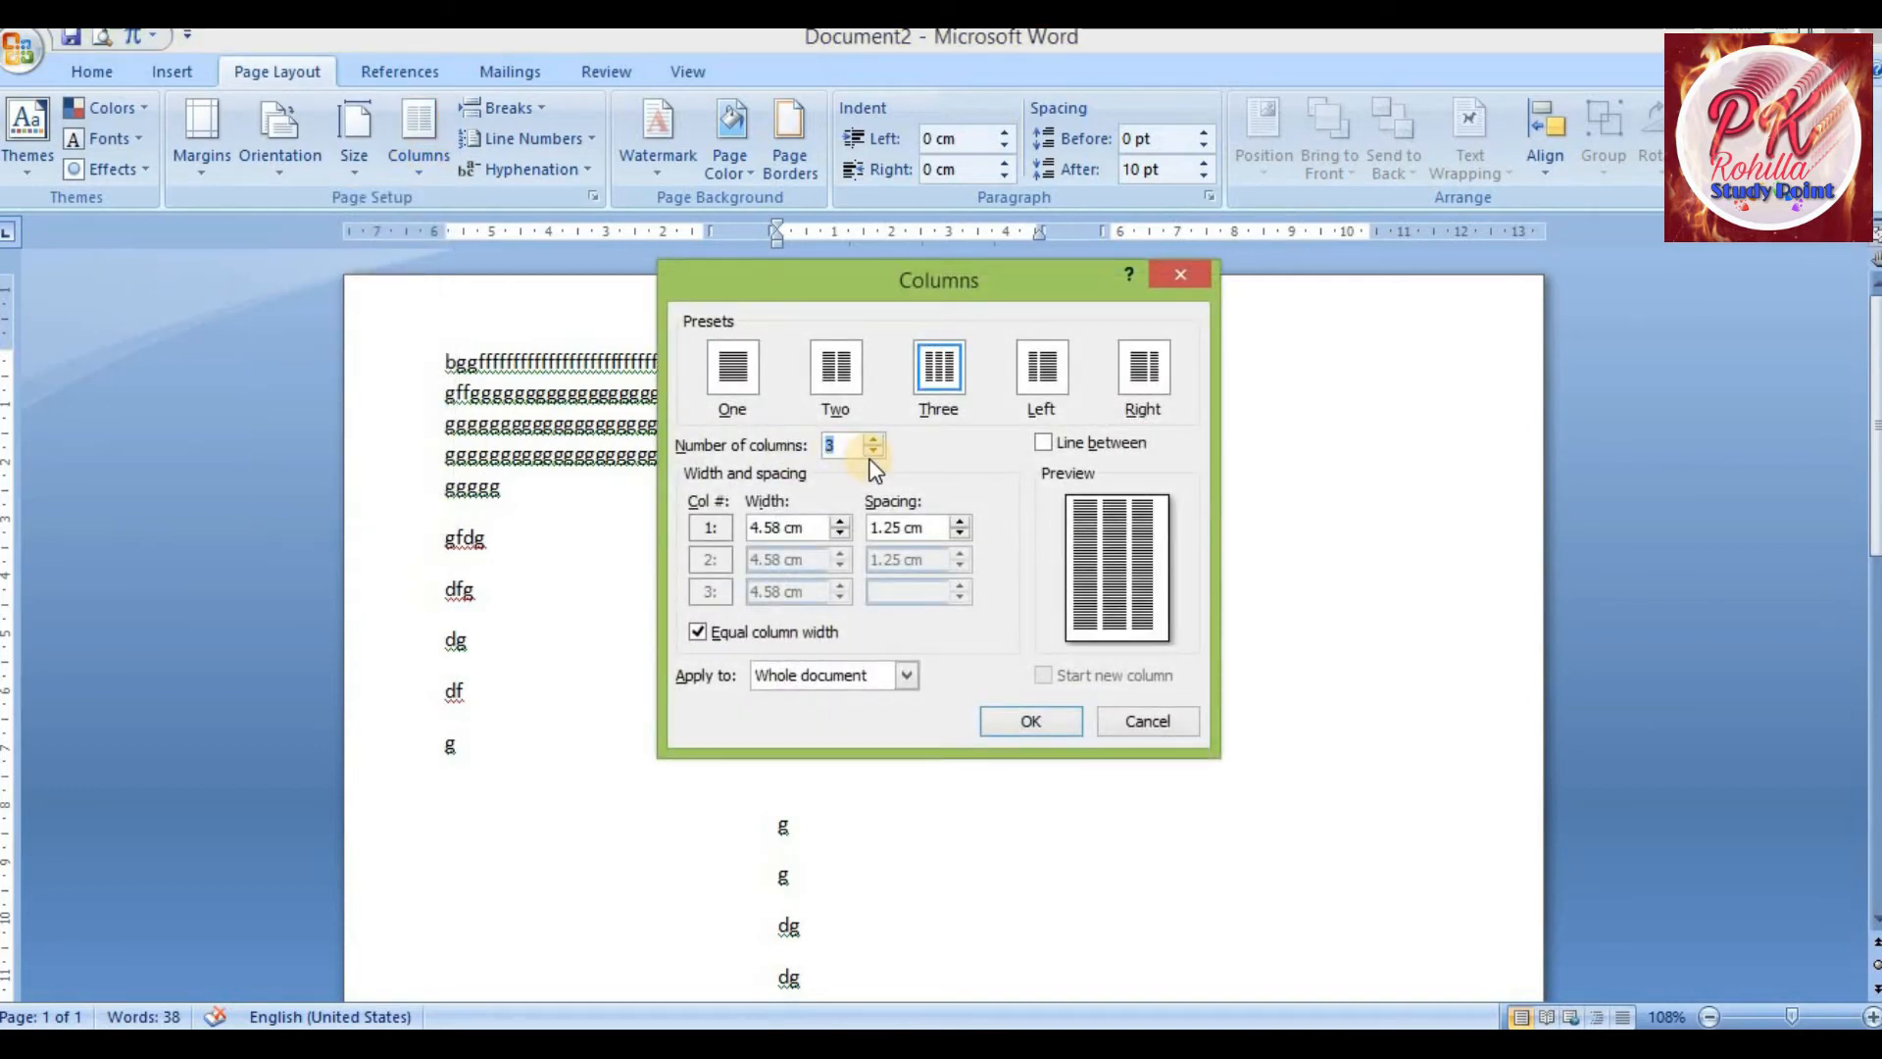
{"action": "left_click", "coordinate": [1009, 722]}
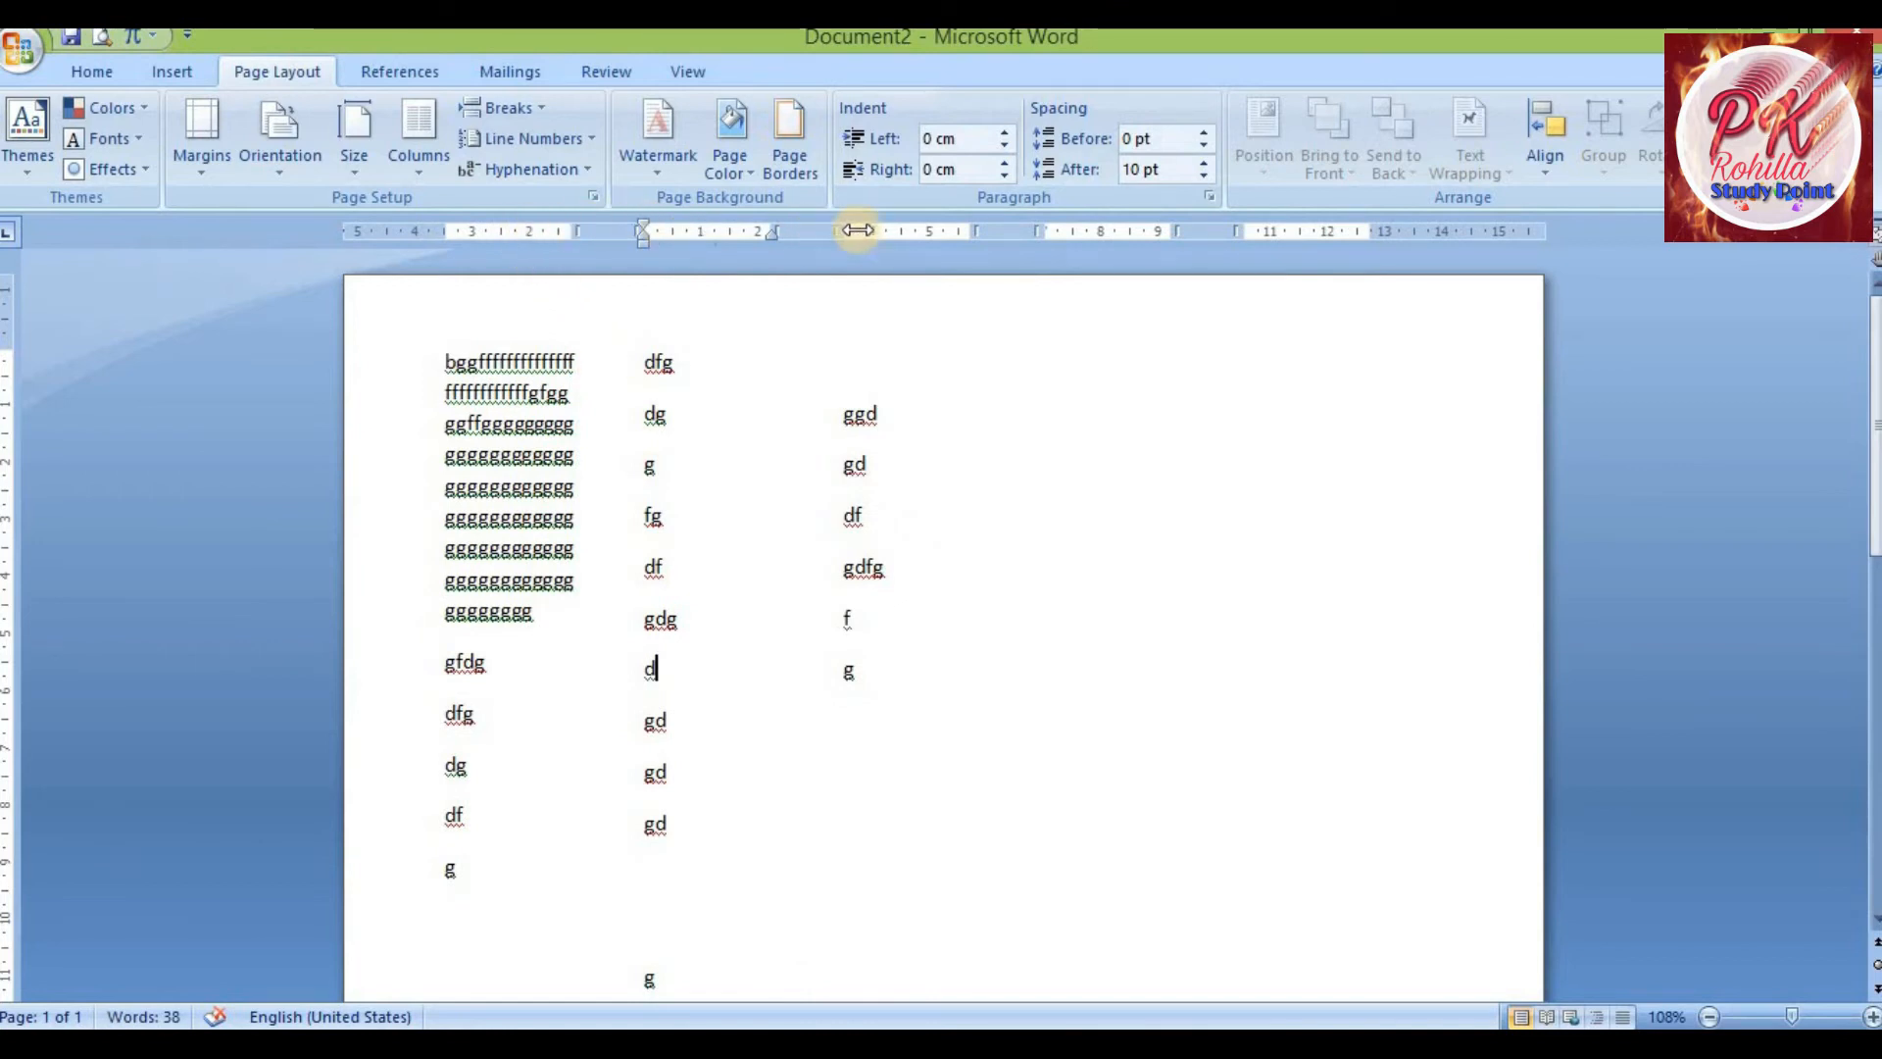
{"action": "left_click", "coordinate": [950, 429]}
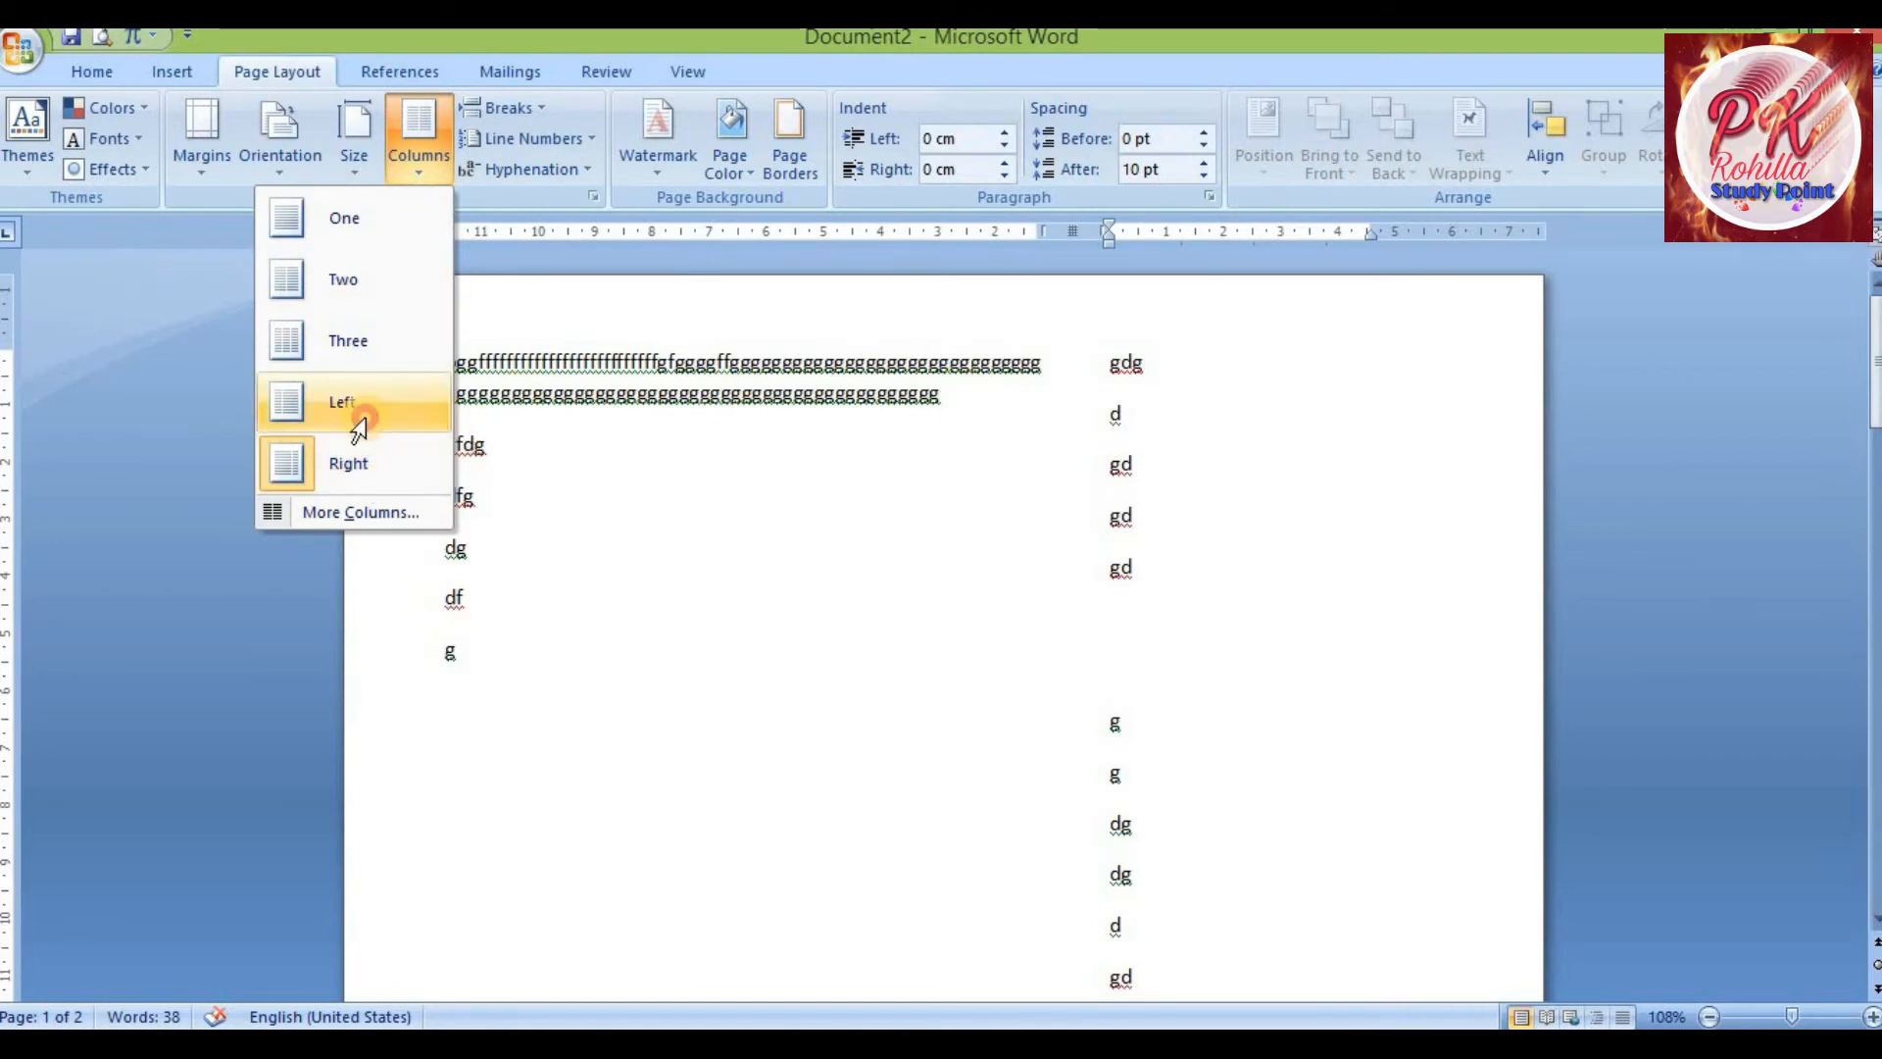
Apply the Left column preset, then switch to the Right column preset
{"action": "left_click", "coordinate": [362, 420]}
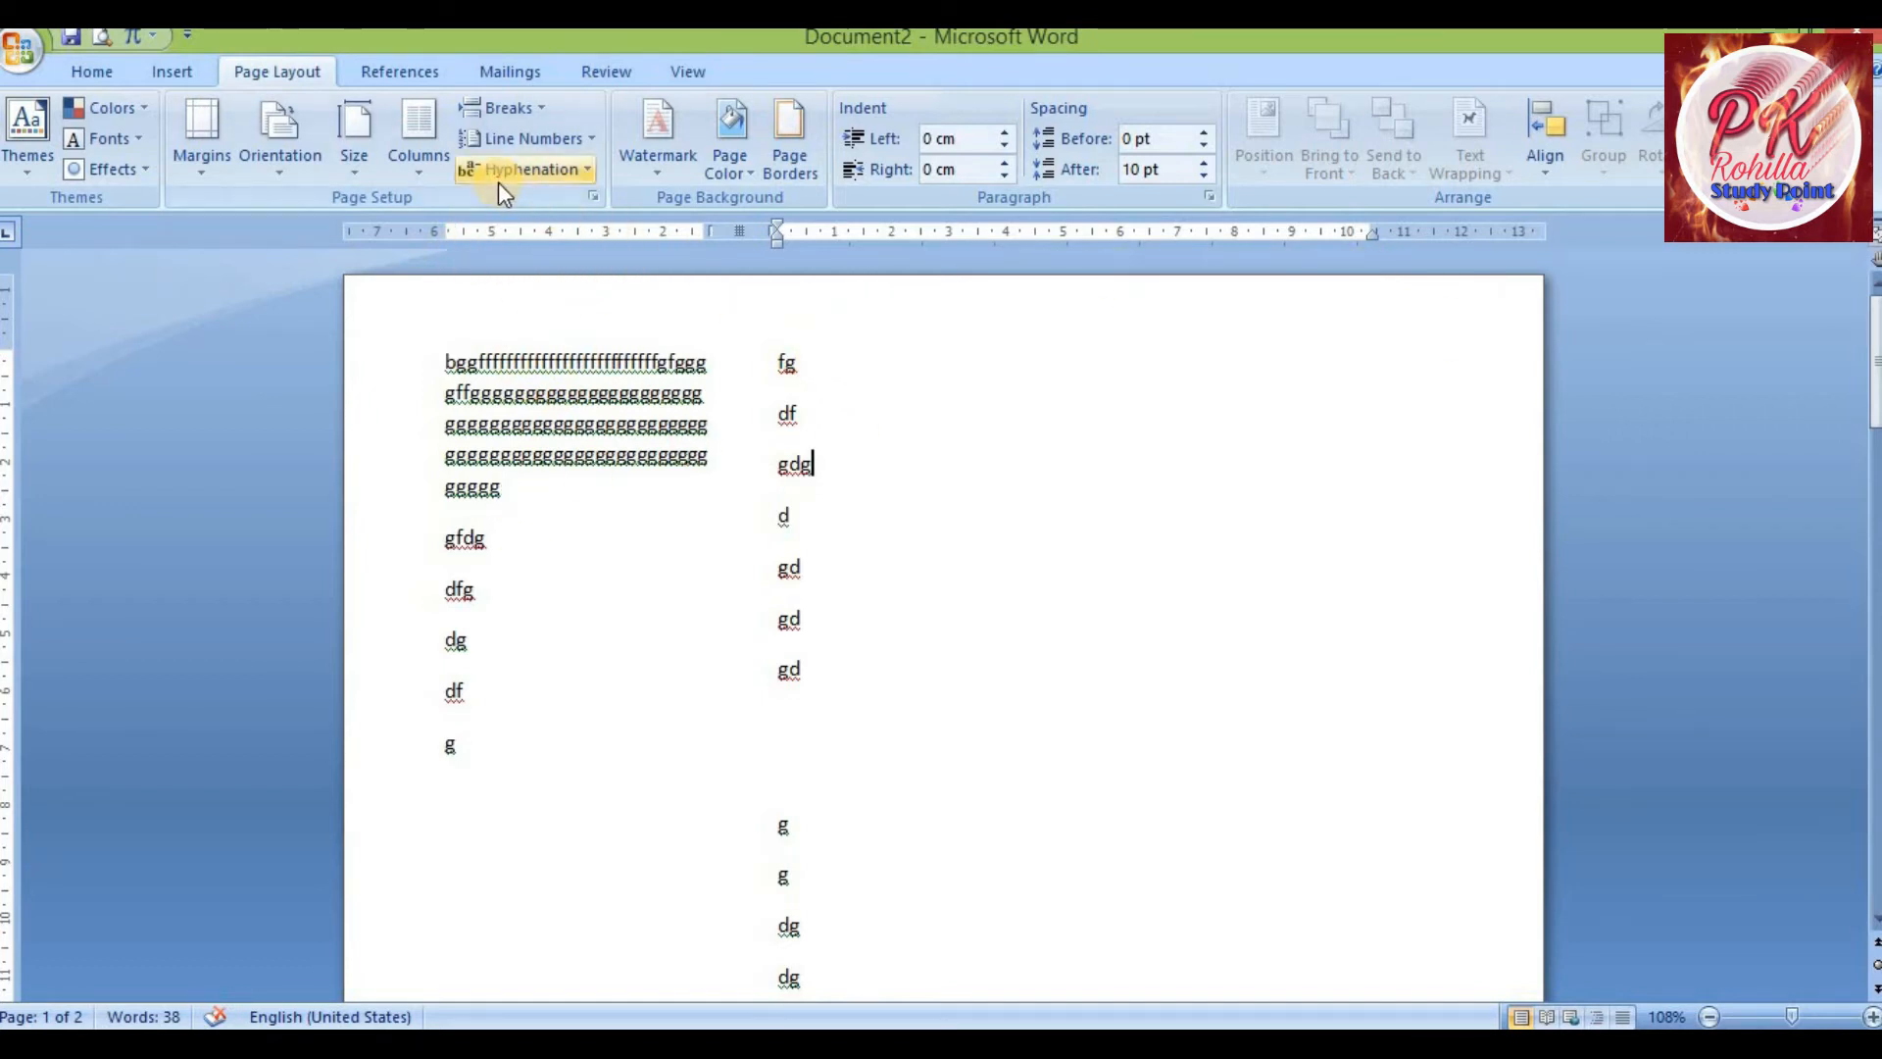
{"action": "left_click", "coordinate": [416, 166]}
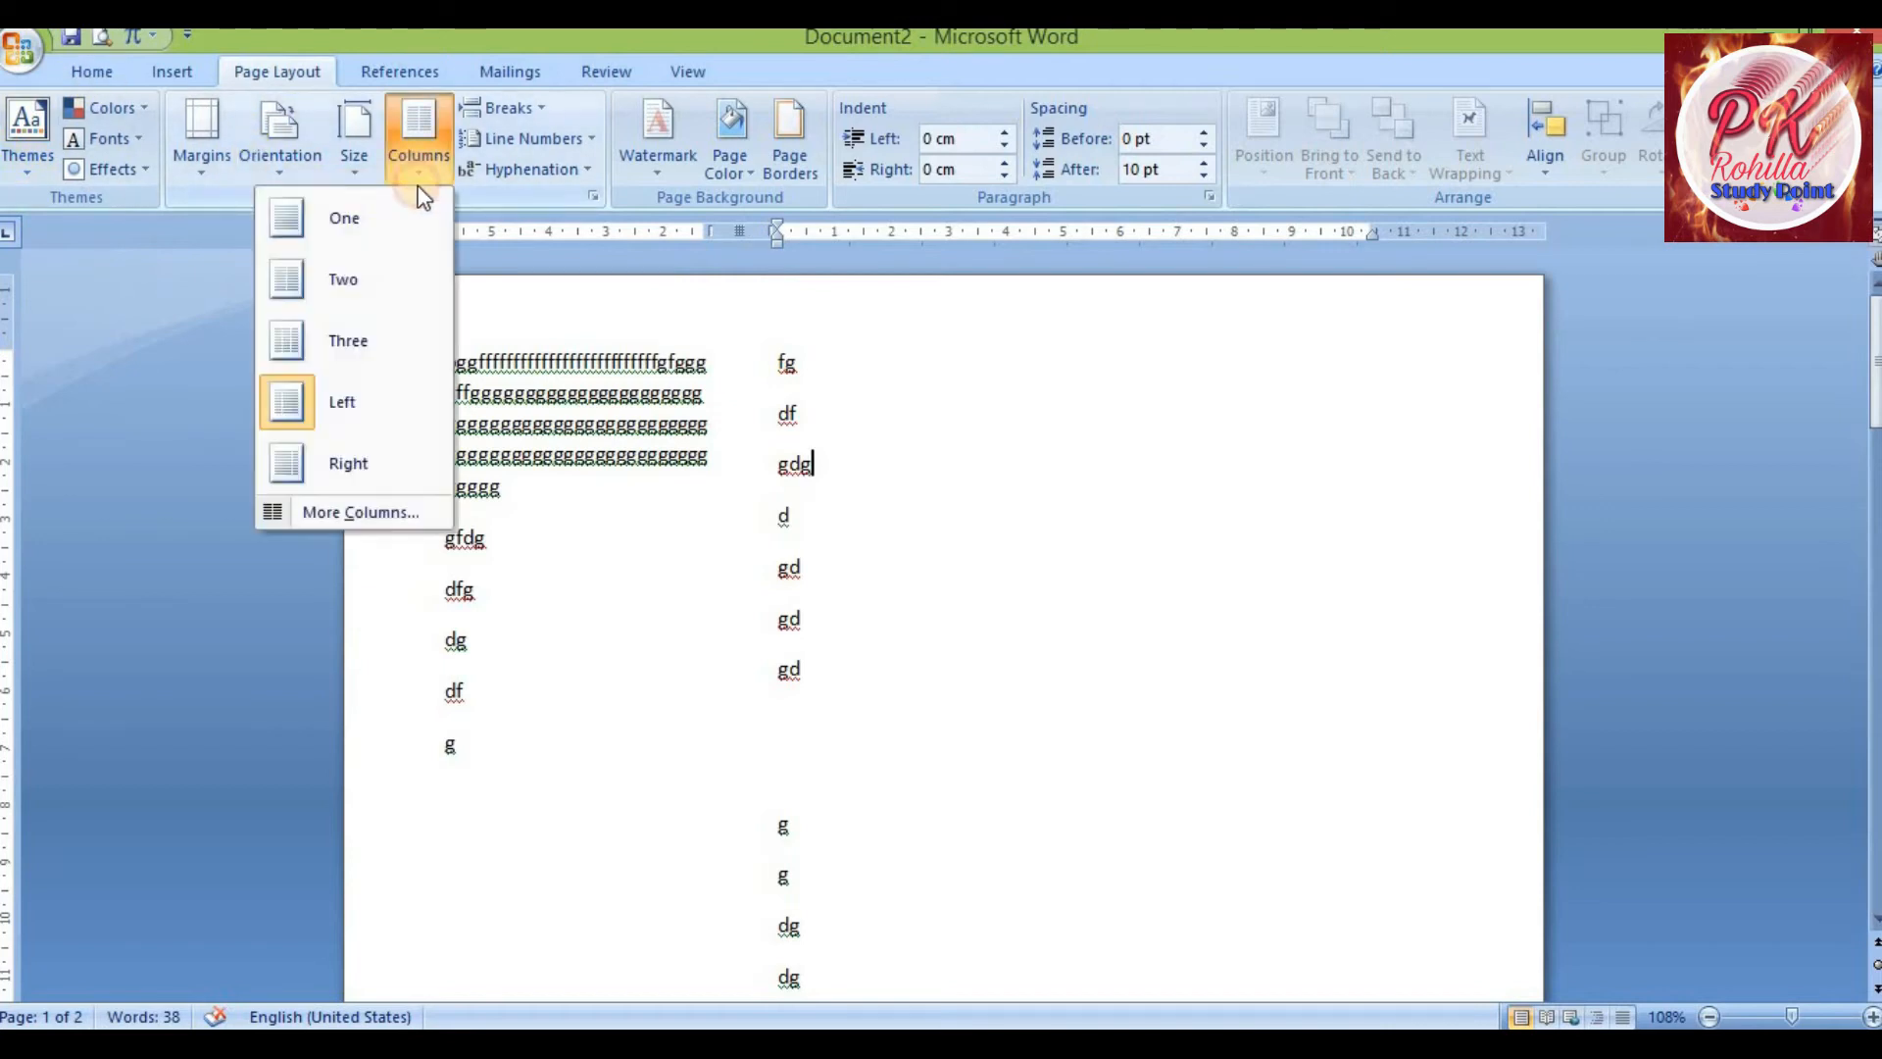
{"action": "left_click", "coordinate": [340, 465]}
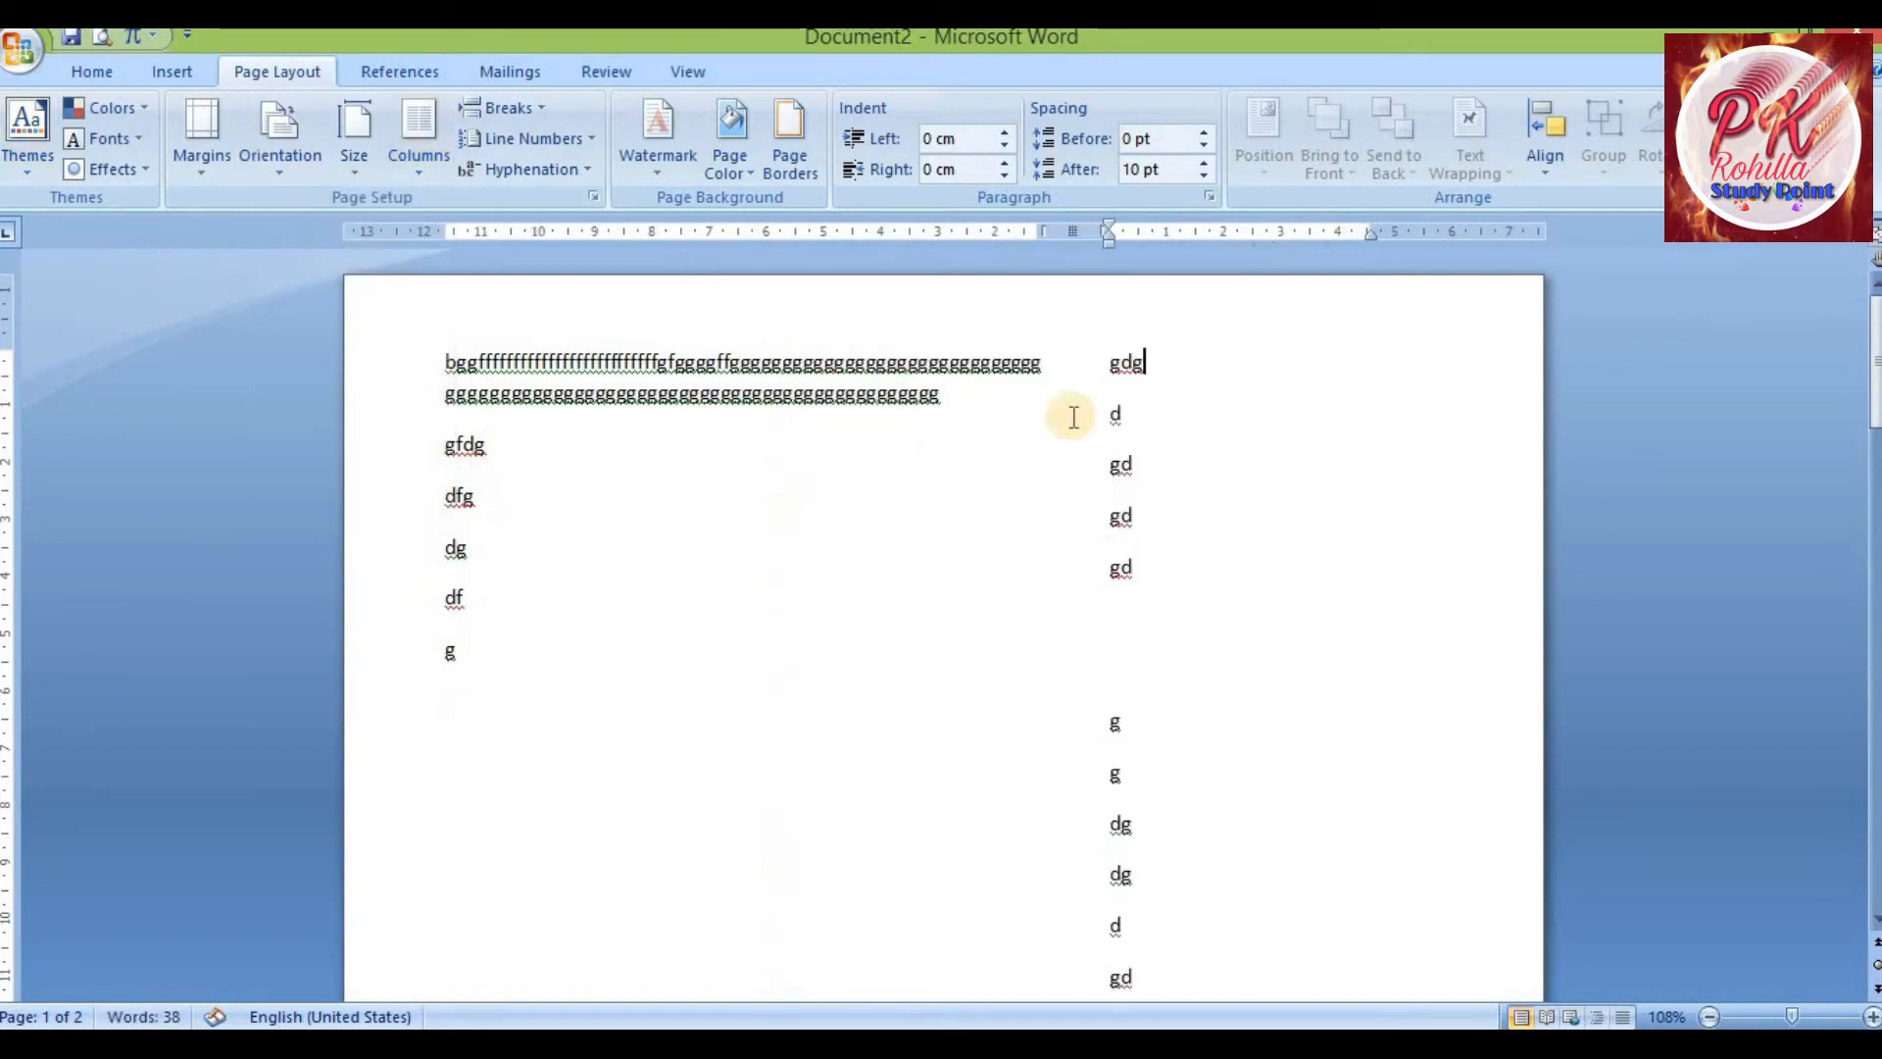
Select the text in the wide first column to examine the Right preset layout
{"action": "double_click", "coordinate": [411, 366]}
{"action": "left_click_drag", "start_coordinate": [956, 651], "coordinate": [953, 897]}
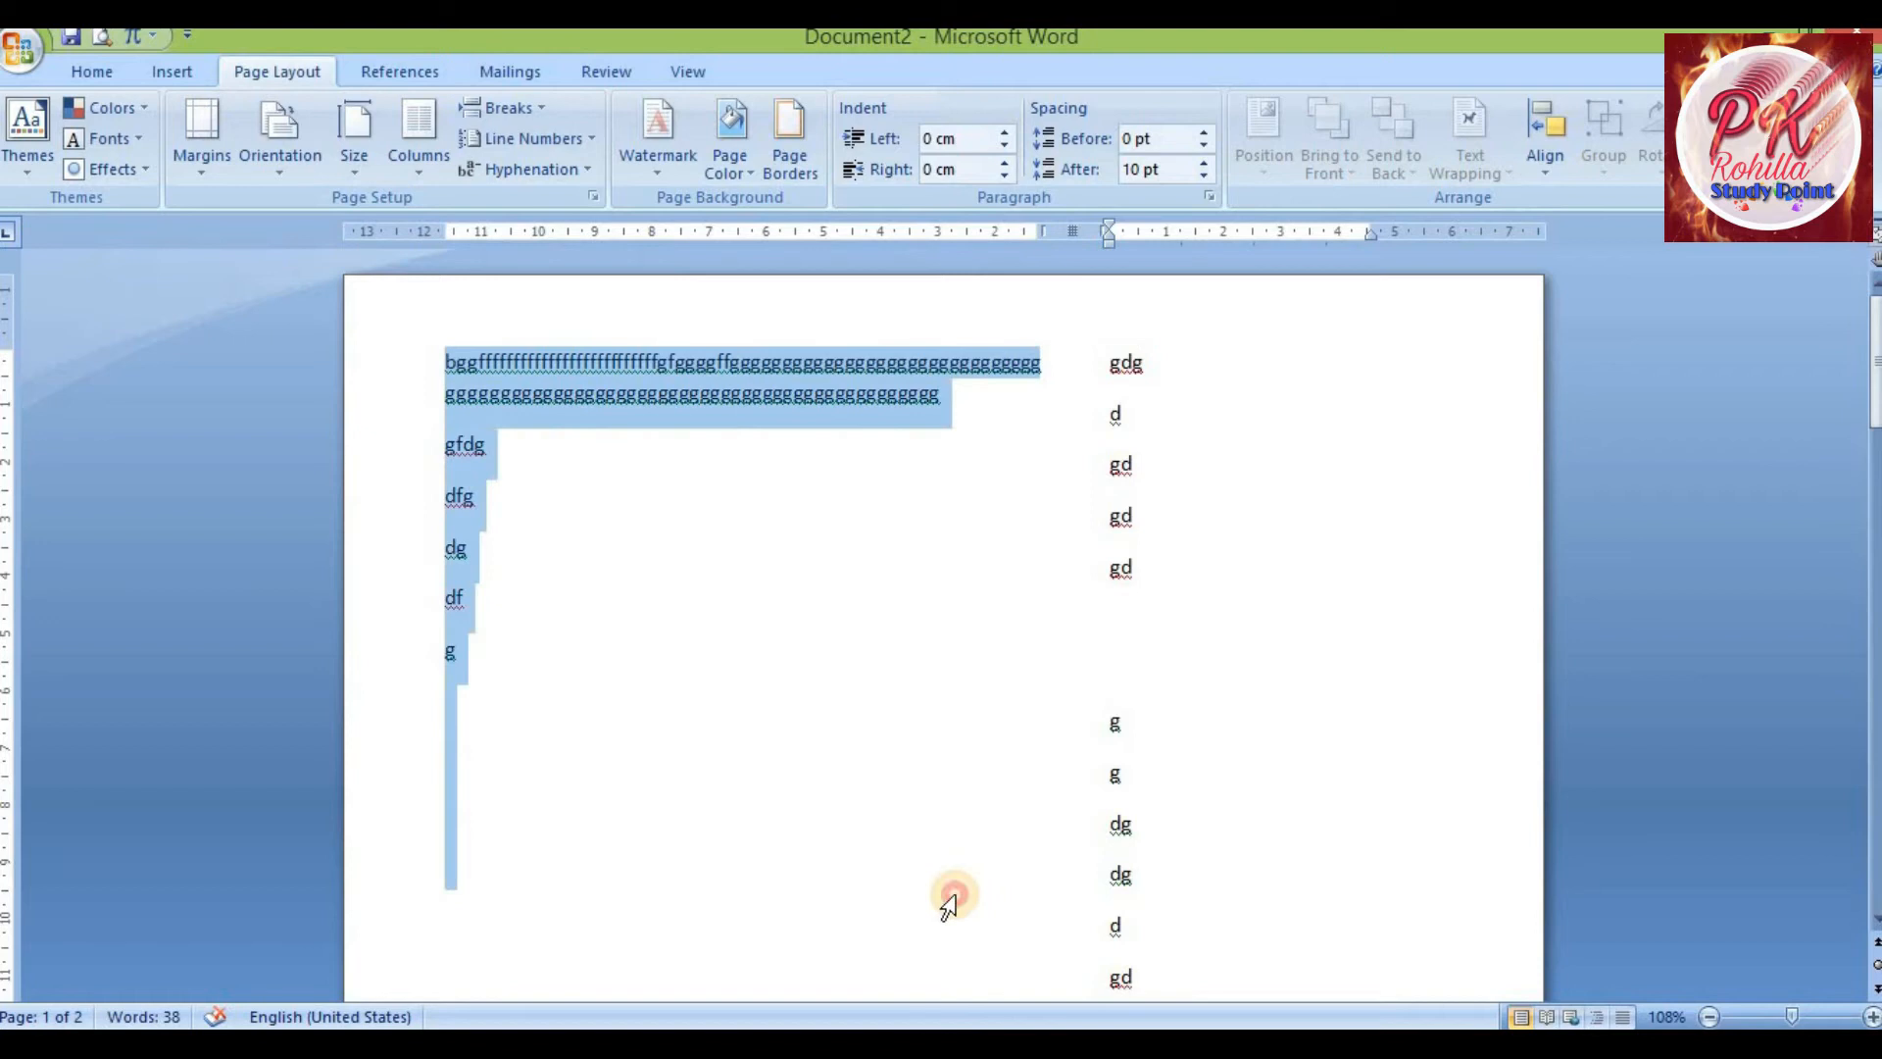
{"action": "left_click", "coordinate": [1239, 508]}
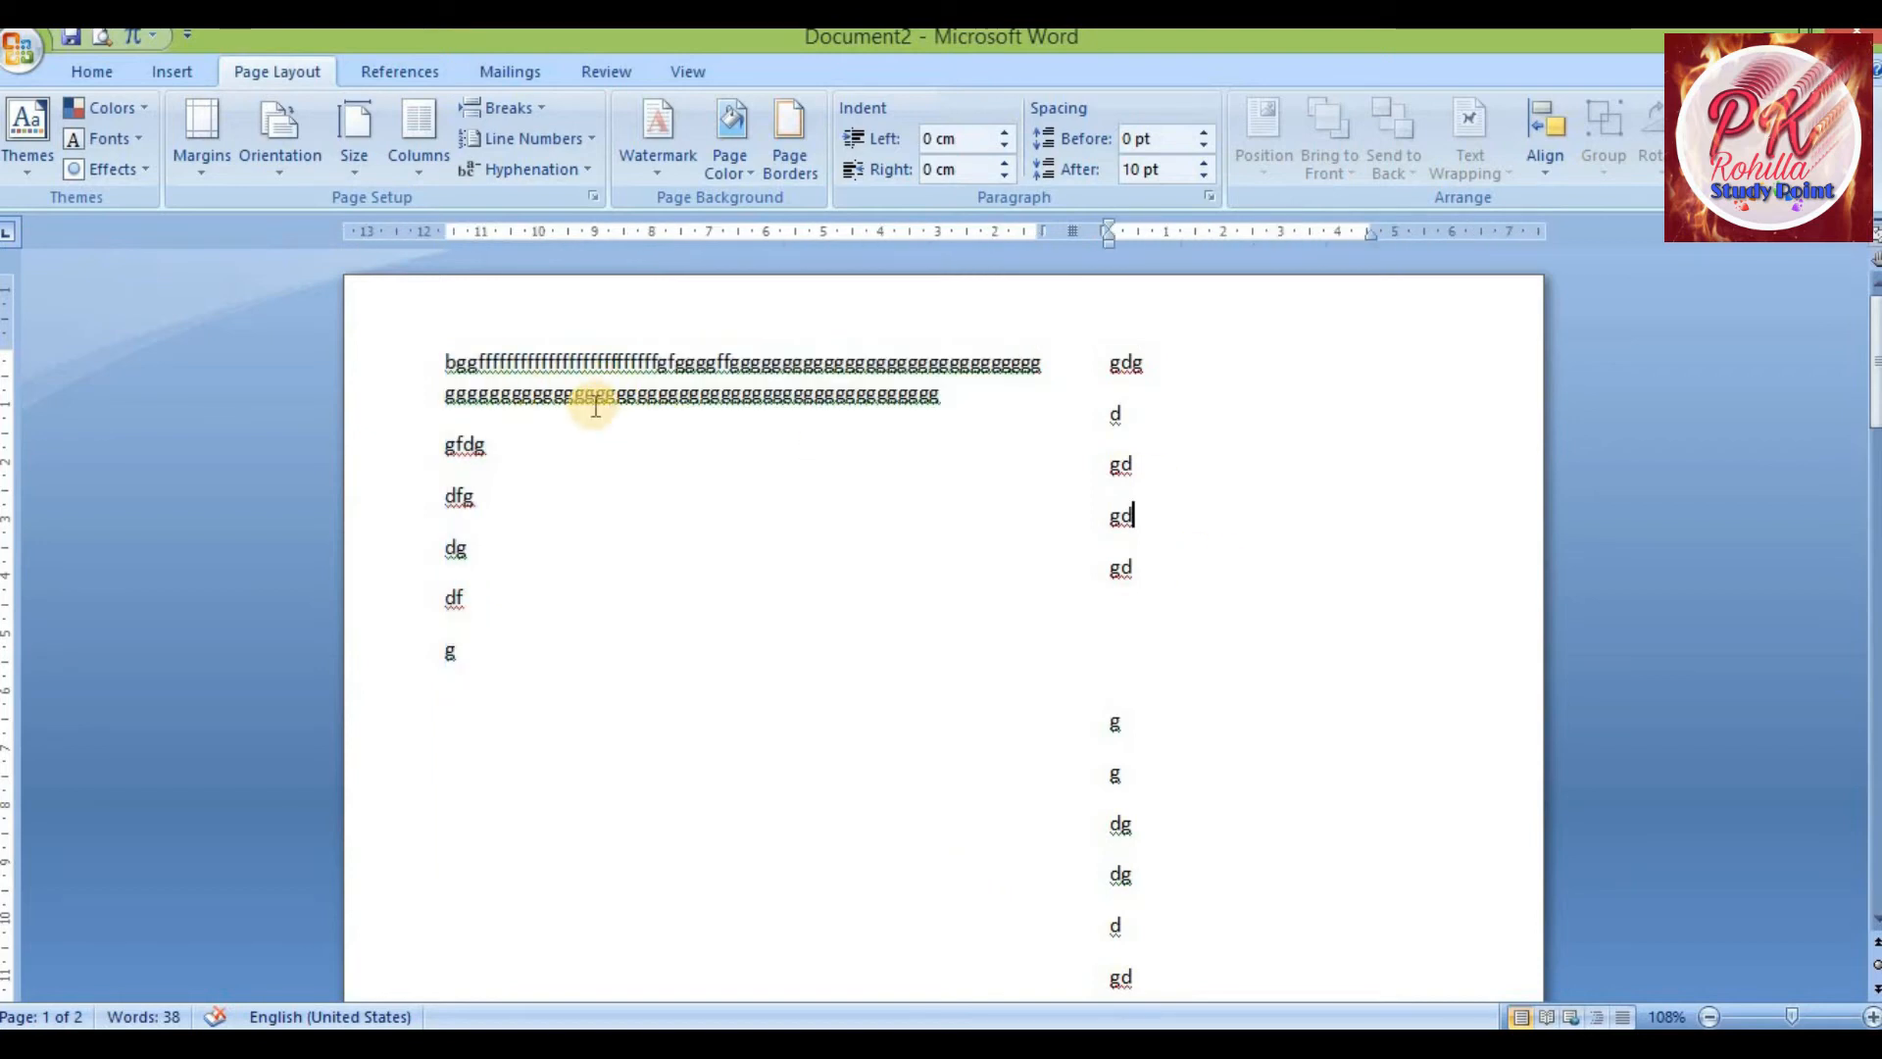
In More Columns, add a line between the two columns and make the column widths equal
{"action": "left_click", "coordinate": [407, 166]}
{"action": "left_click", "coordinate": [339, 512]}
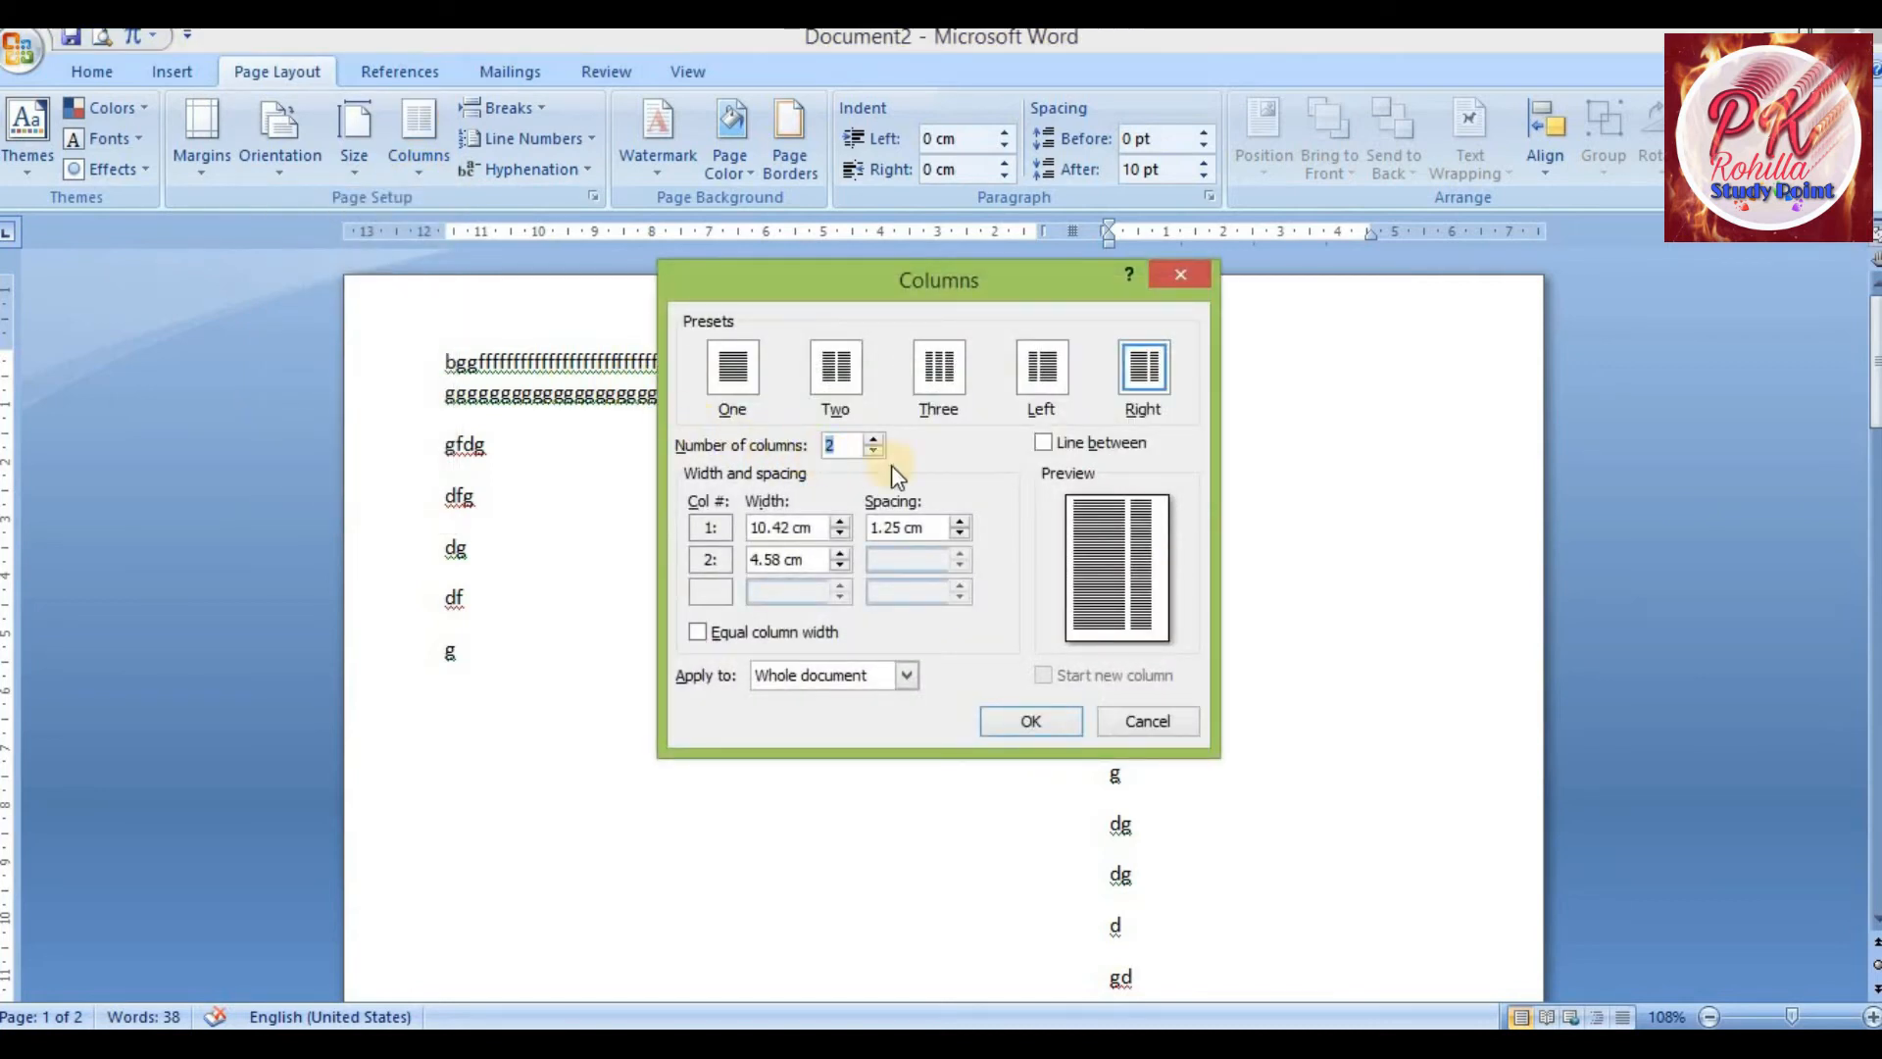
{"action": "left_click", "coordinate": [1045, 443]}
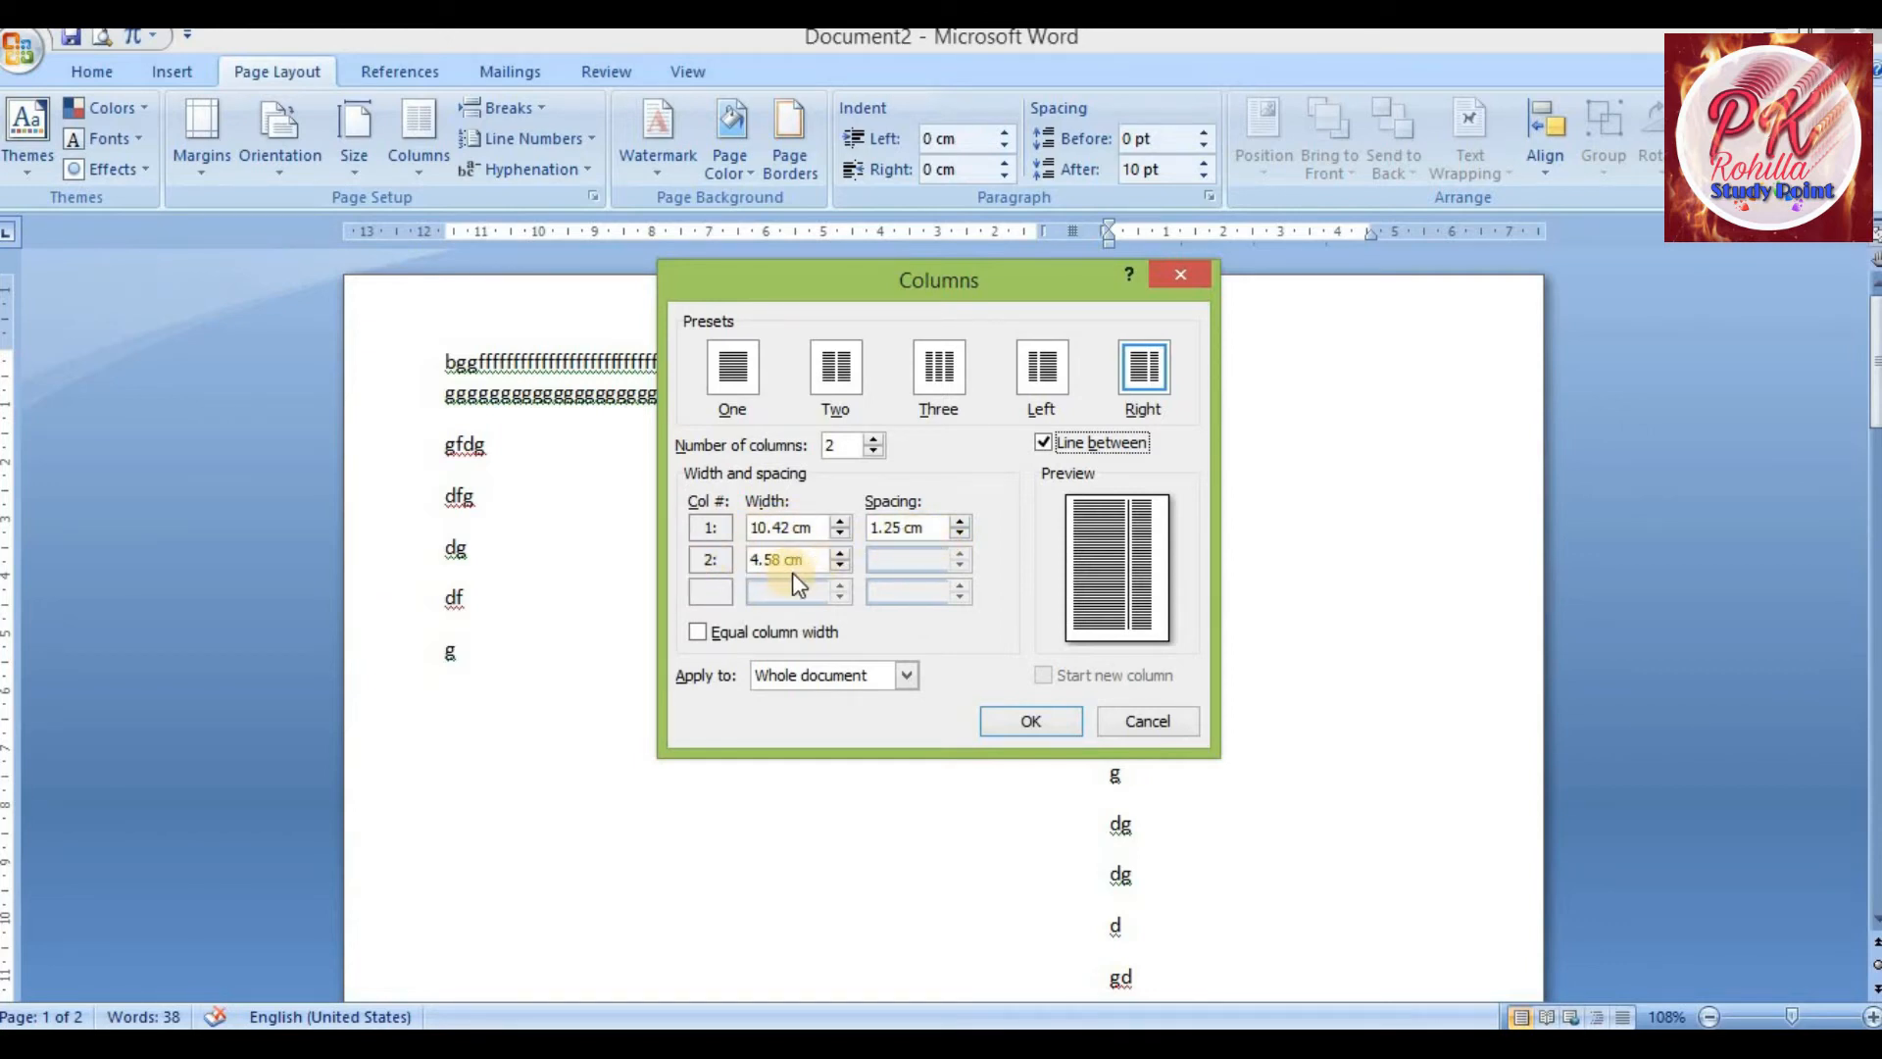
{"action": "left_click", "coordinate": [697, 632]}
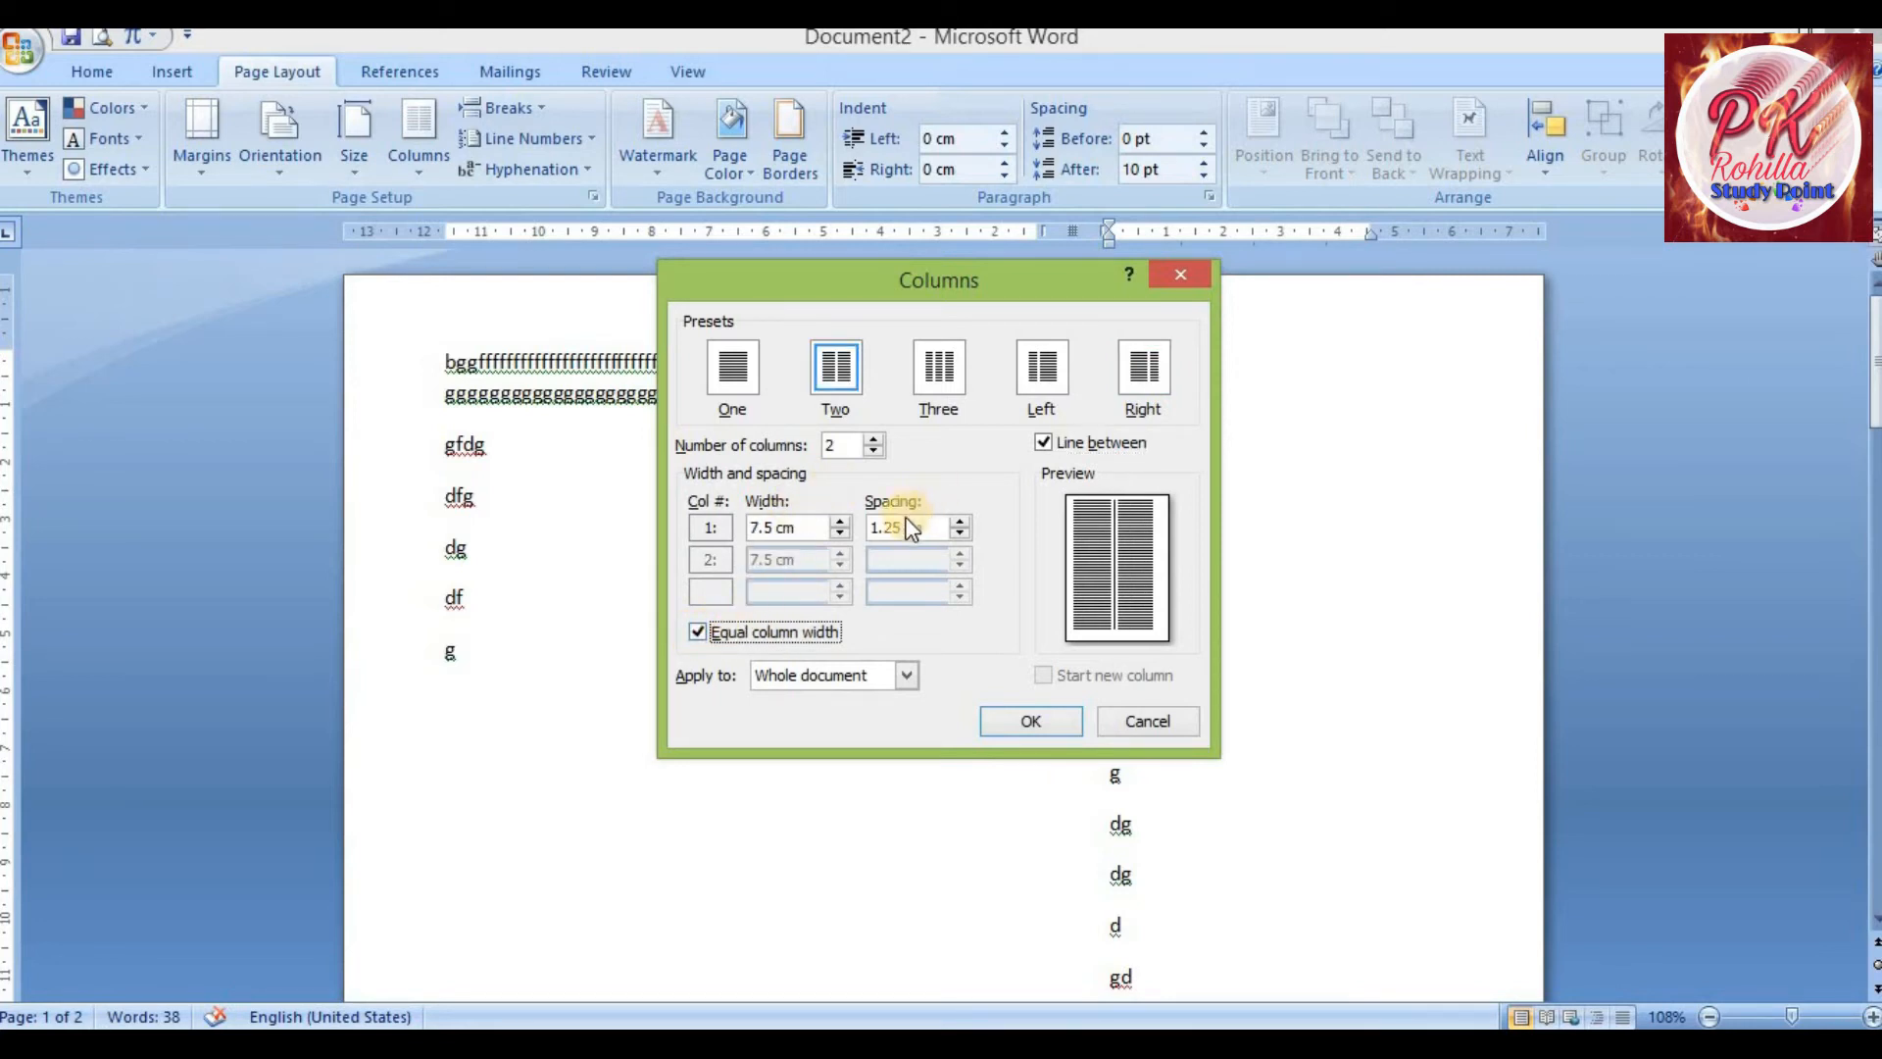
{"action": "left_click", "coordinate": [1047, 739]}
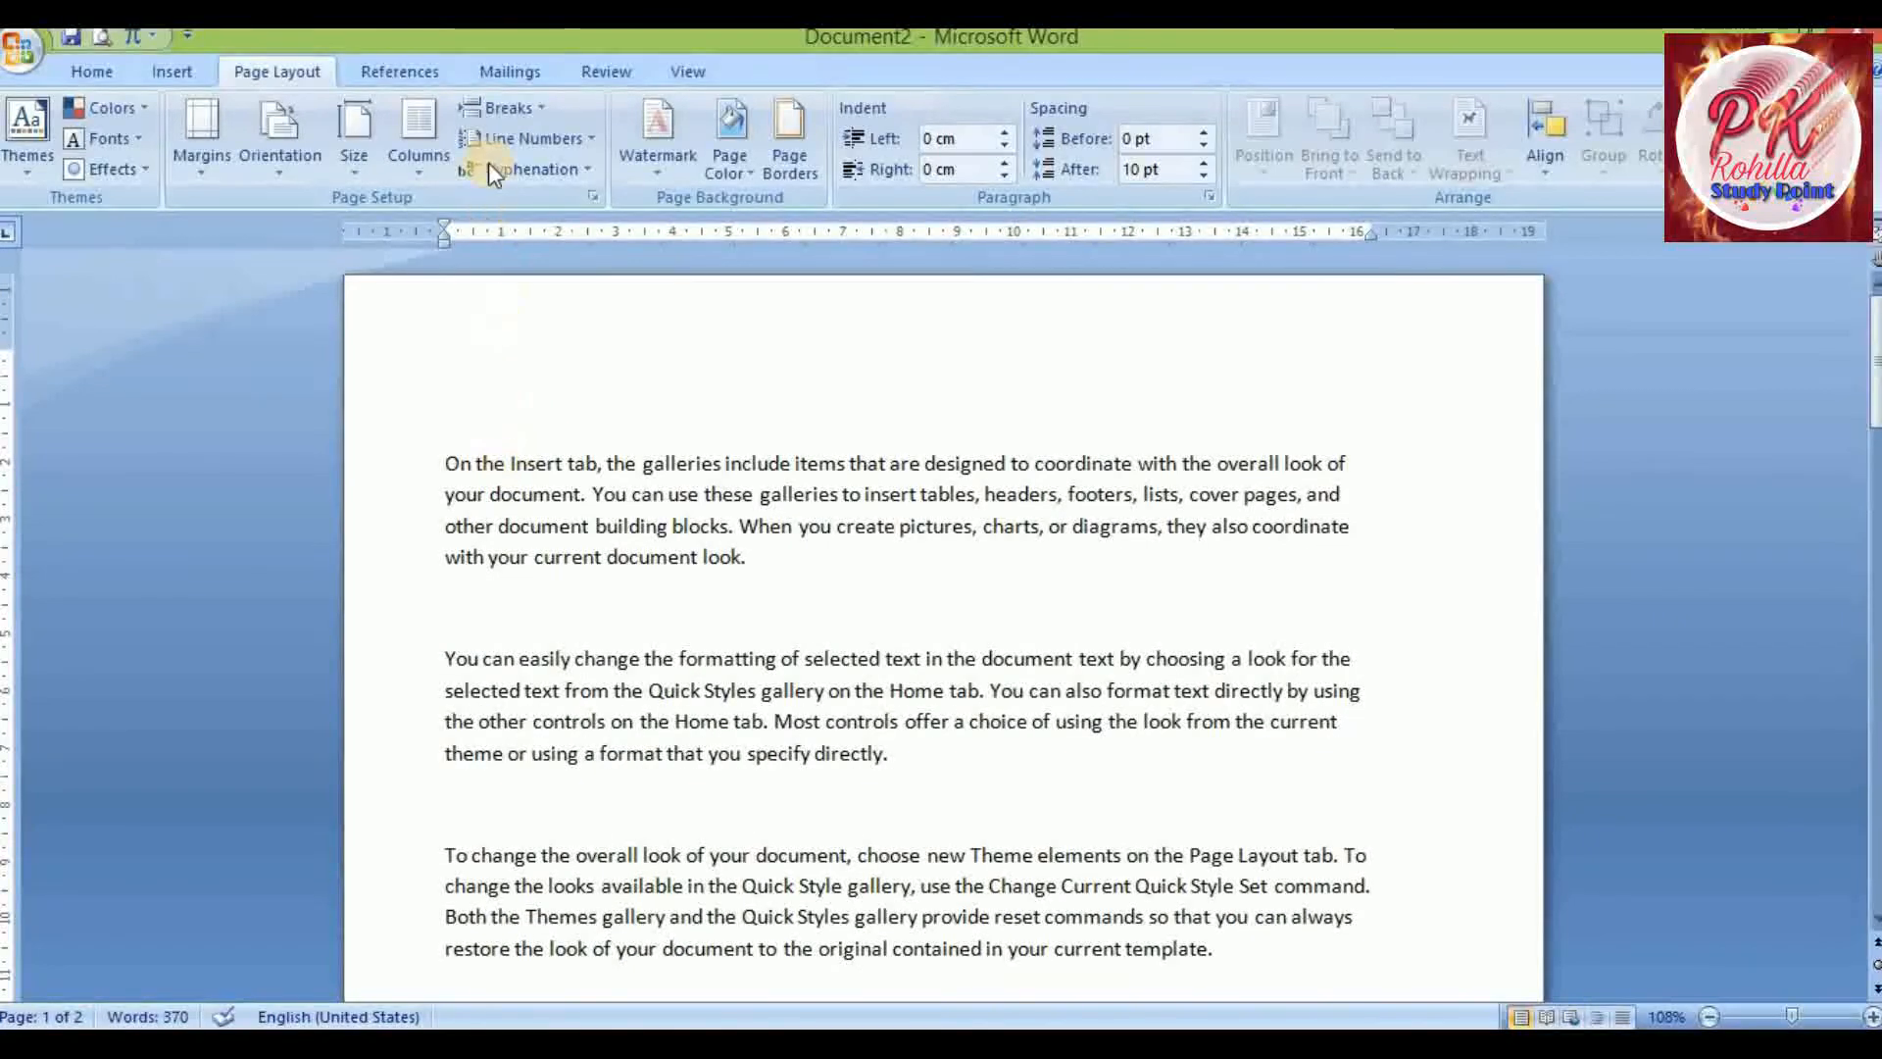
Insert a page break after the paragraph ending with 'specify directly.'
{"action": "left_click", "coordinate": [533, 110]}
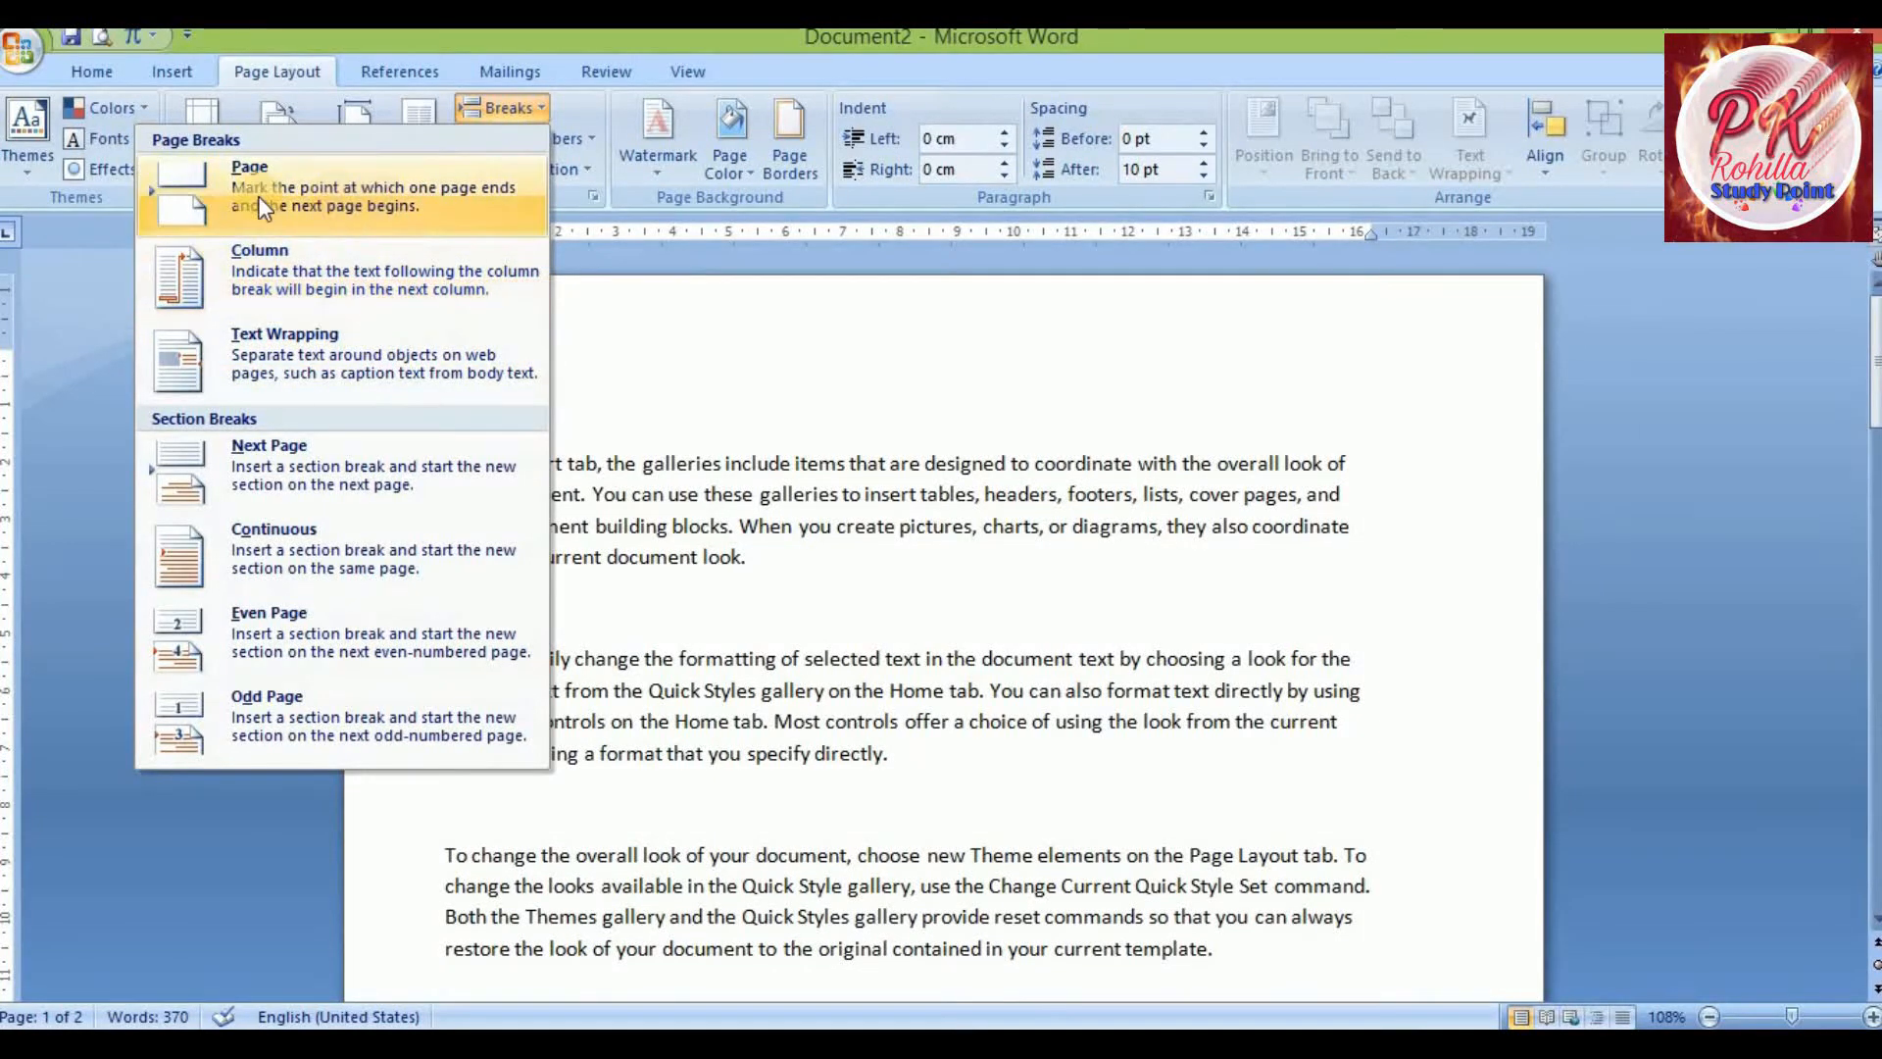
{"action": "left_click", "coordinate": [807, 529]}
{"action": "scroll", "coordinate": [807, 530], "scroll_direction": "down", "scroll_amount": 10}
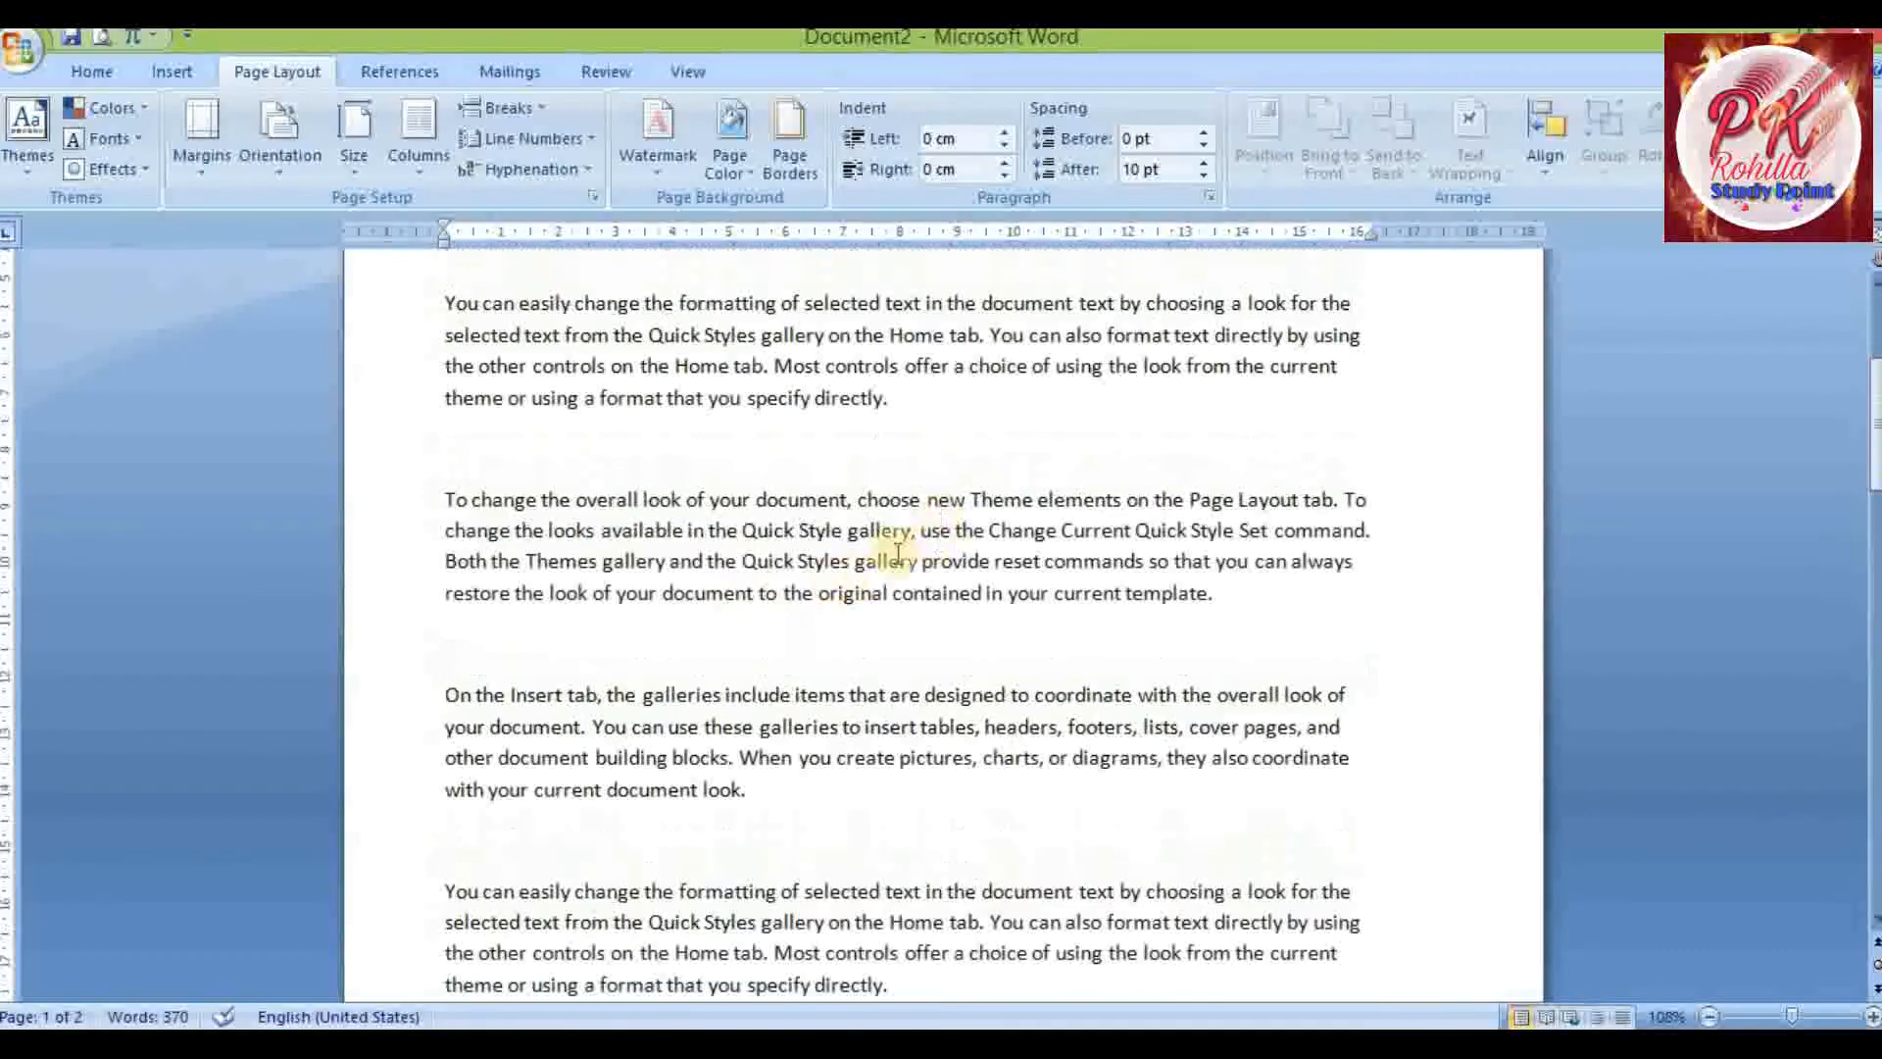
{"action": "left_click", "coordinate": [922, 727]}
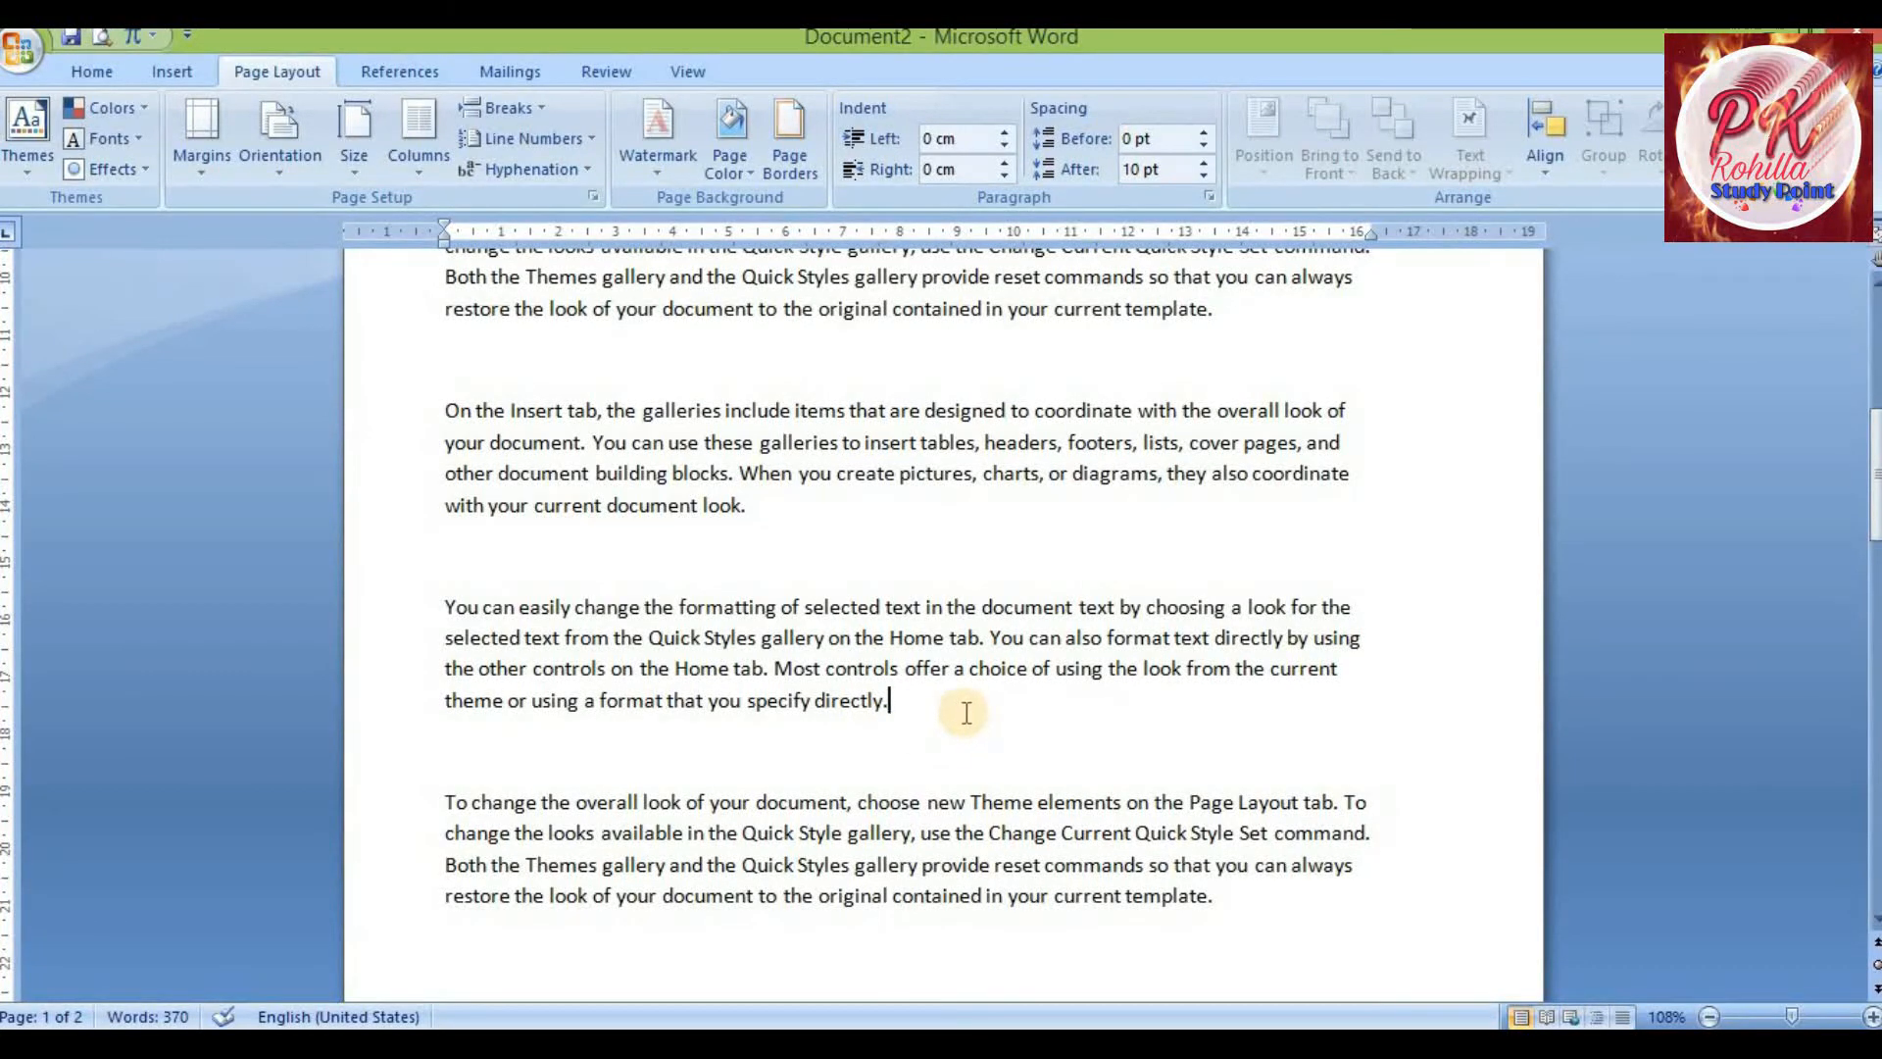
{"action": "scroll", "coordinate": [964, 710], "scroll_direction": "down", "scroll_amount": 2}
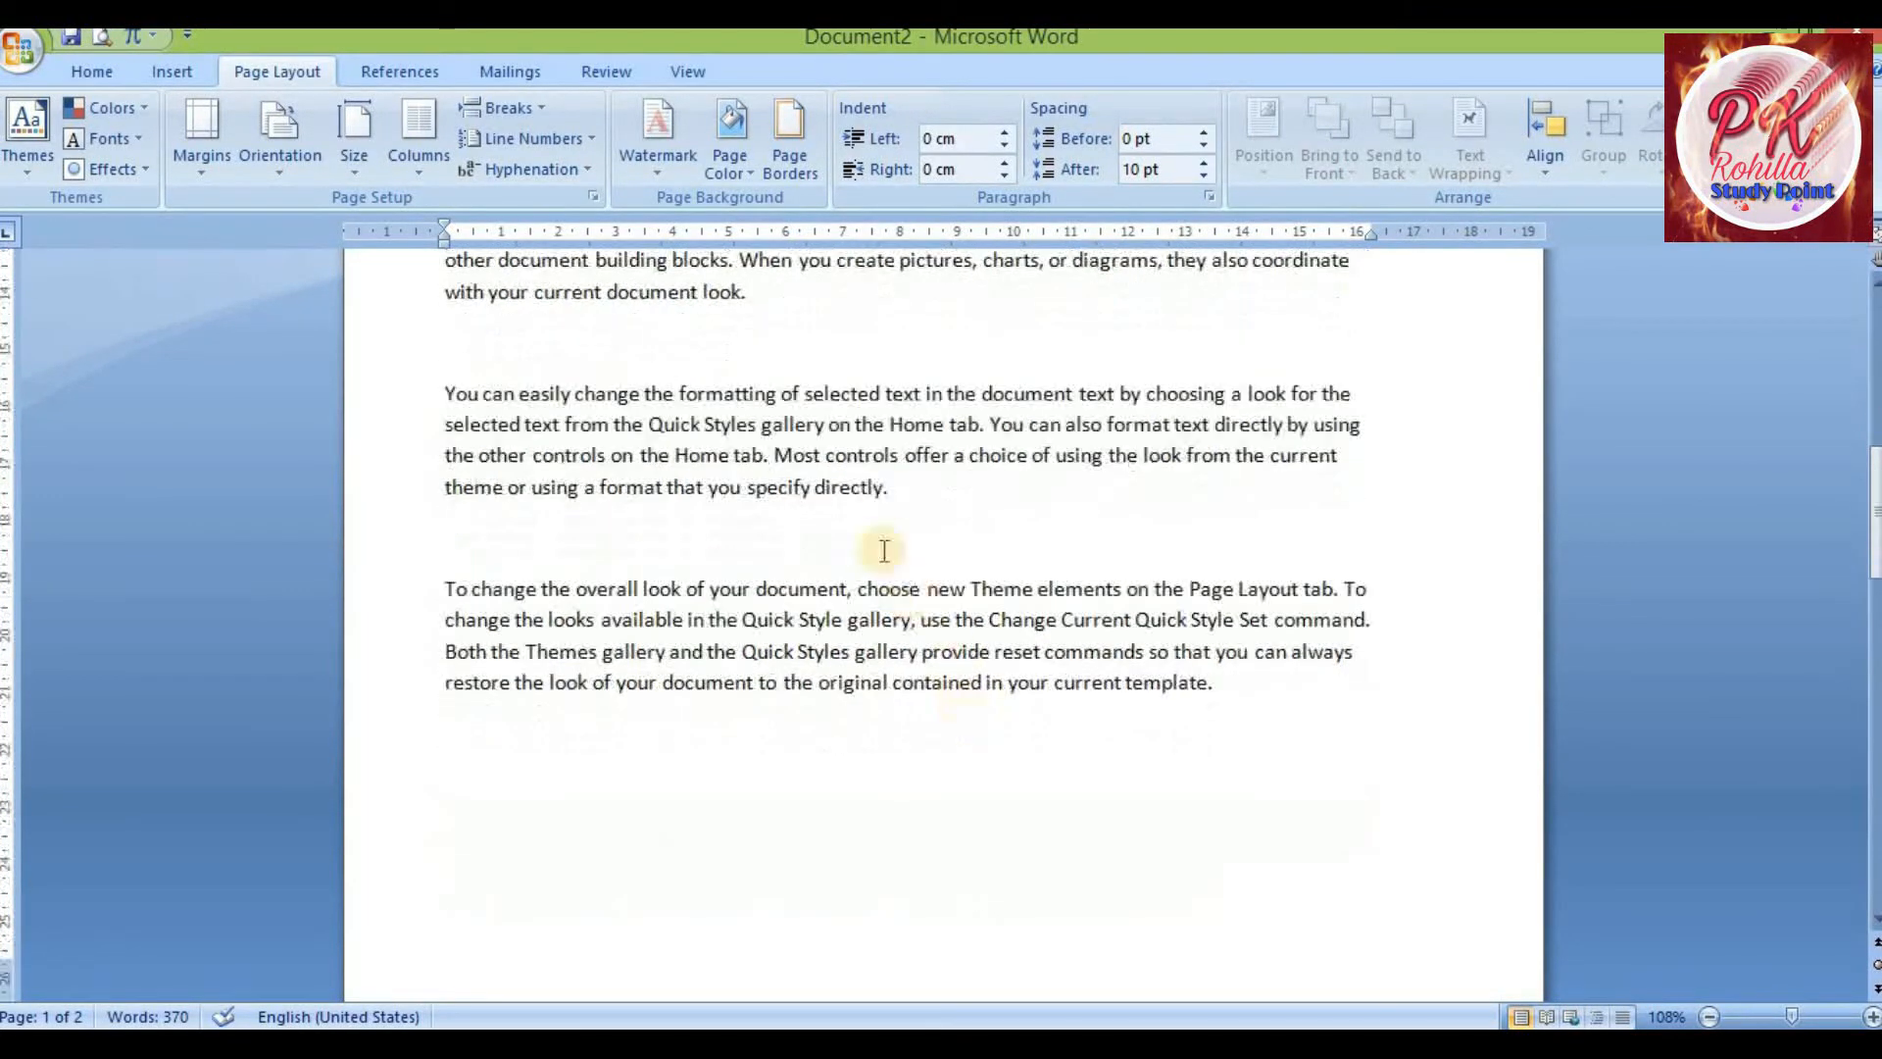
{"action": "left_click_drag", "start_coordinate": [894, 487], "coordinate": [1003, 639]}
{"action": "left_click", "coordinate": [913, 485]}
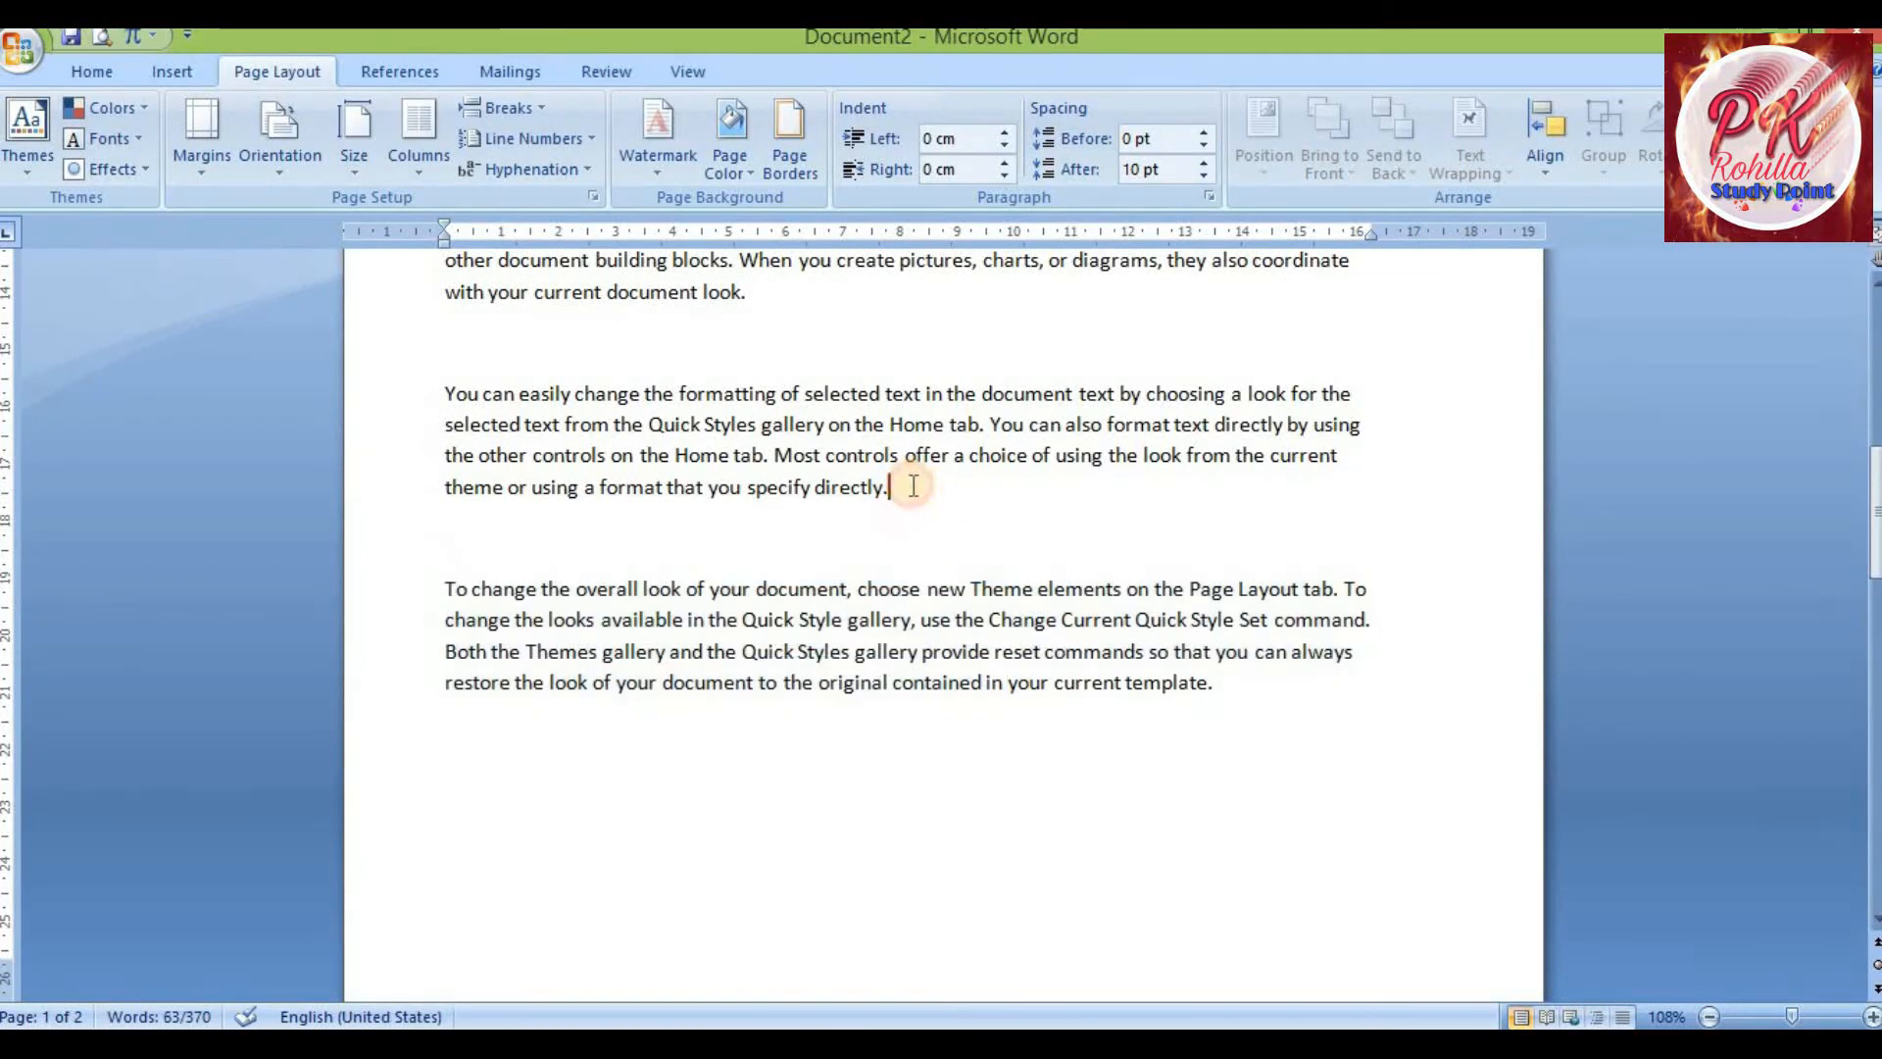
{"action": "left_click_drag", "start_coordinate": [901, 493], "coordinate": [816, 487]}
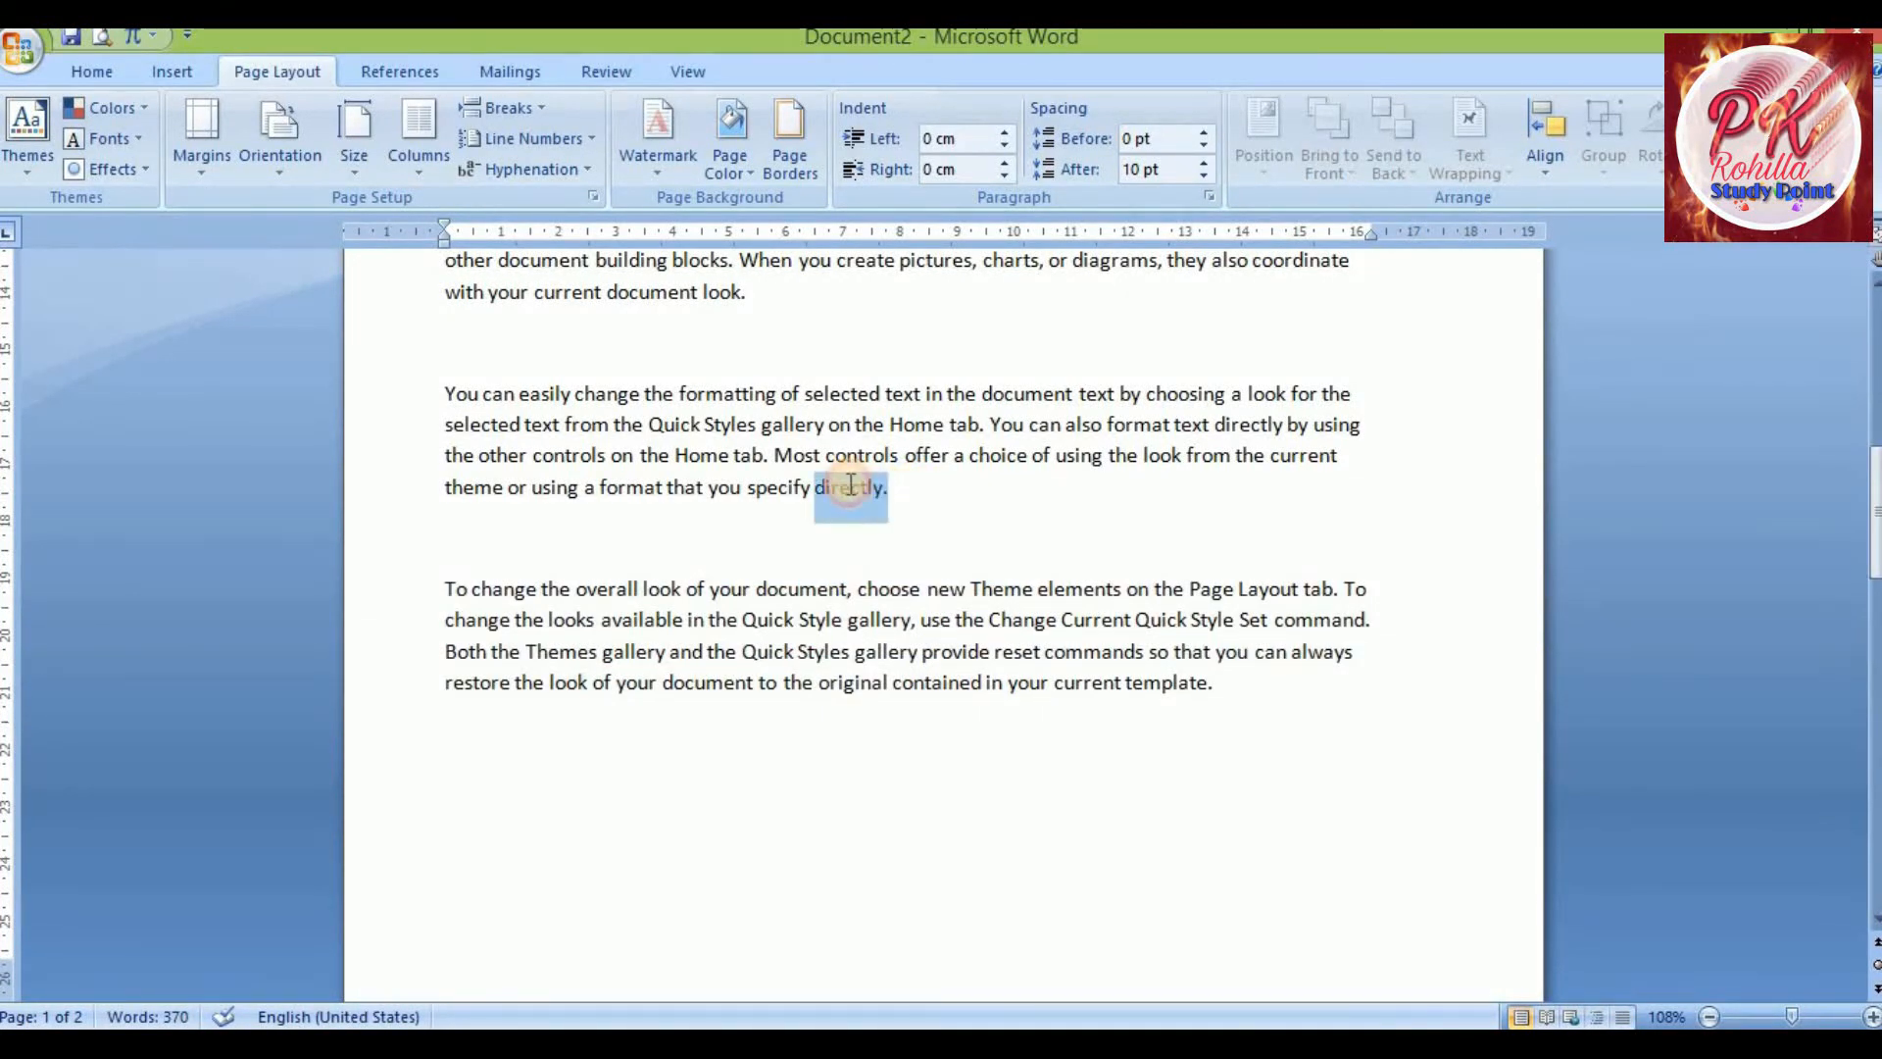
{"action": "left_click", "coordinate": [912, 485]}
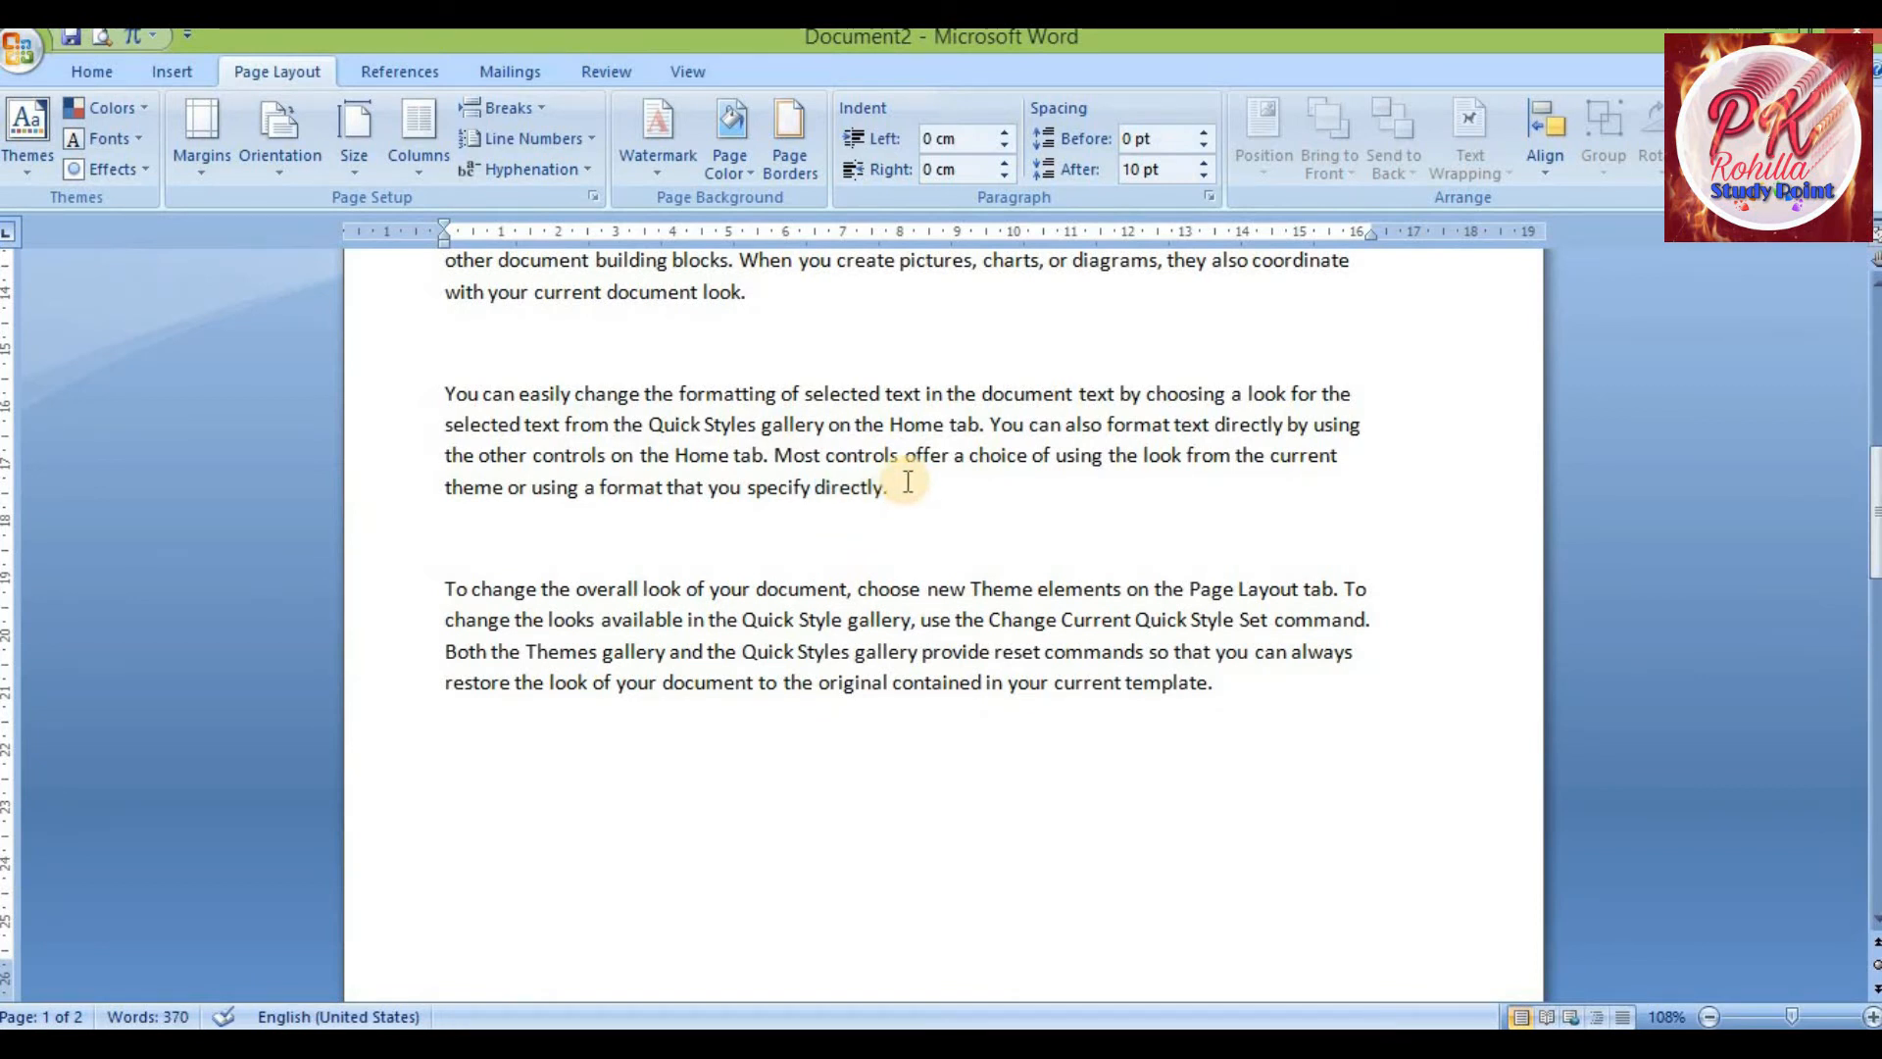
{"action": "scroll", "coordinate": [904, 479], "scroll_direction": "down", "scroll_amount": 3}
{"action": "scroll", "coordinate": [896, 476], "scroll_direction": "up", "scroll_amount": 2}
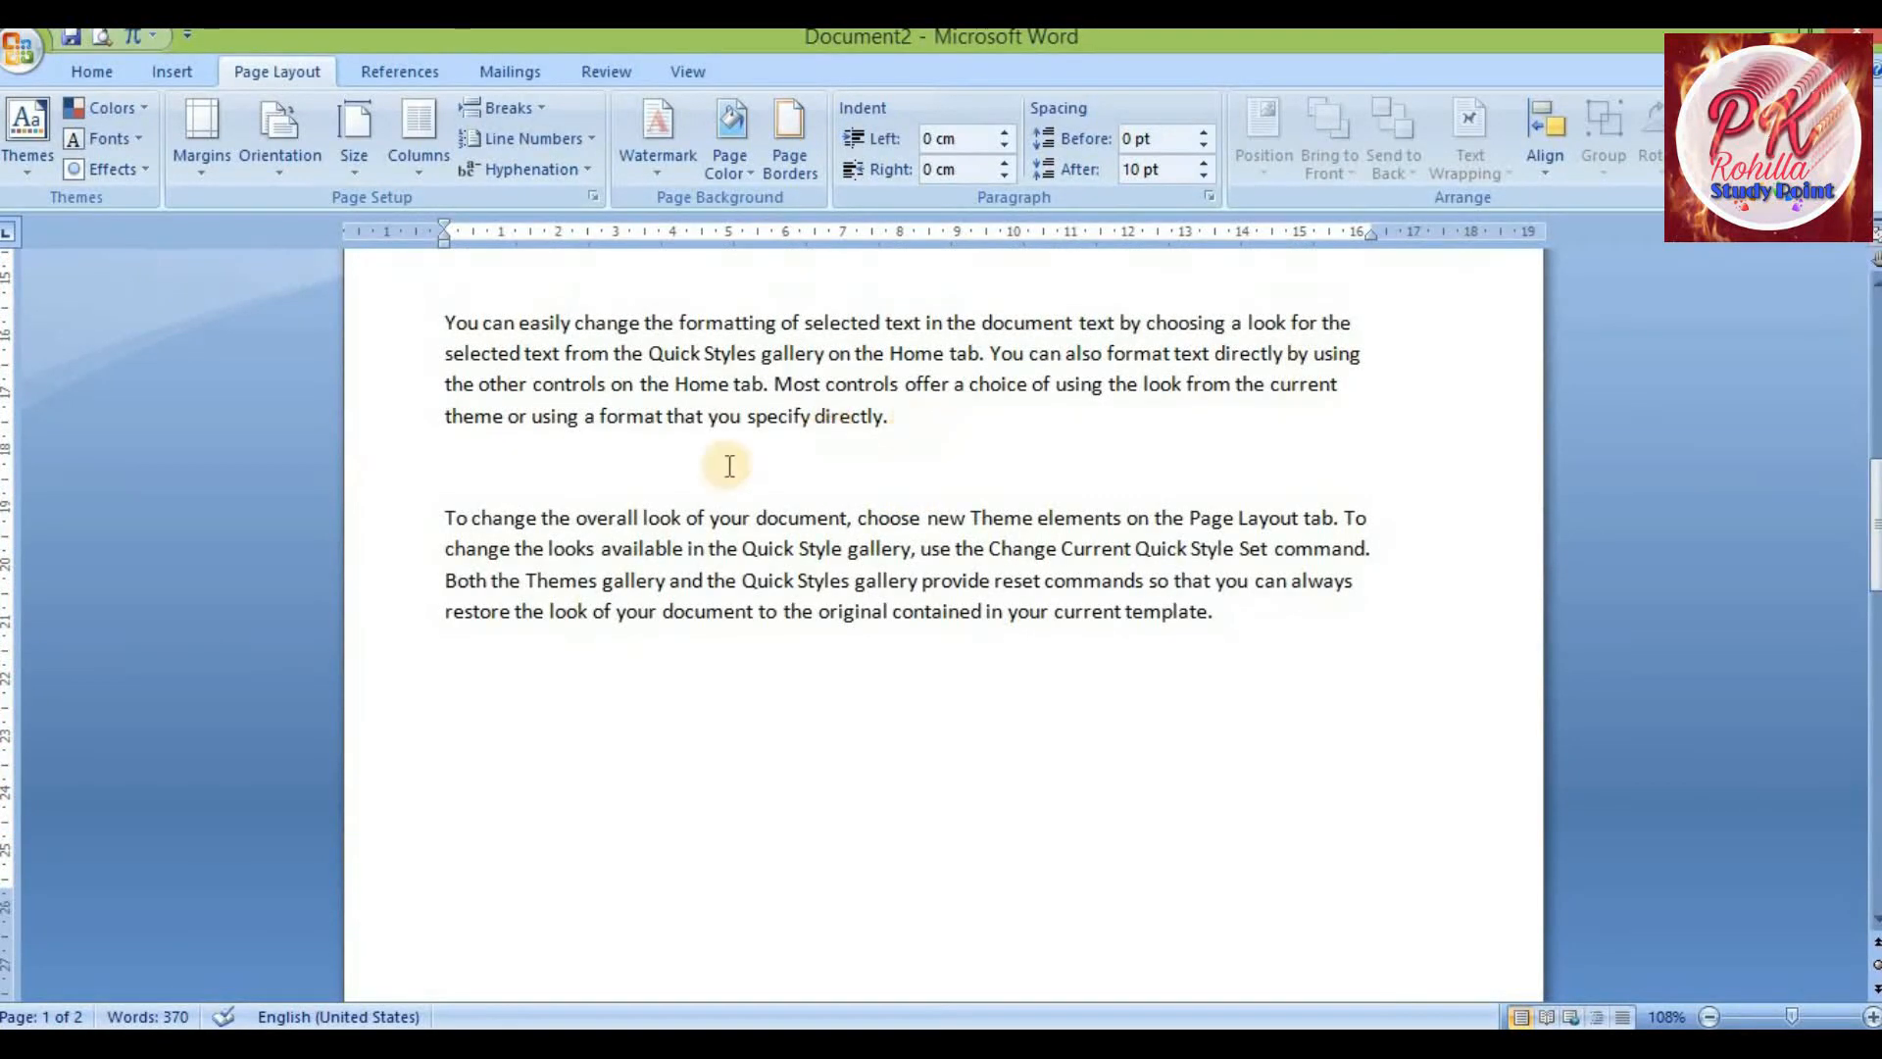
{"action": "left_click", "coordinate": [533, 110]}
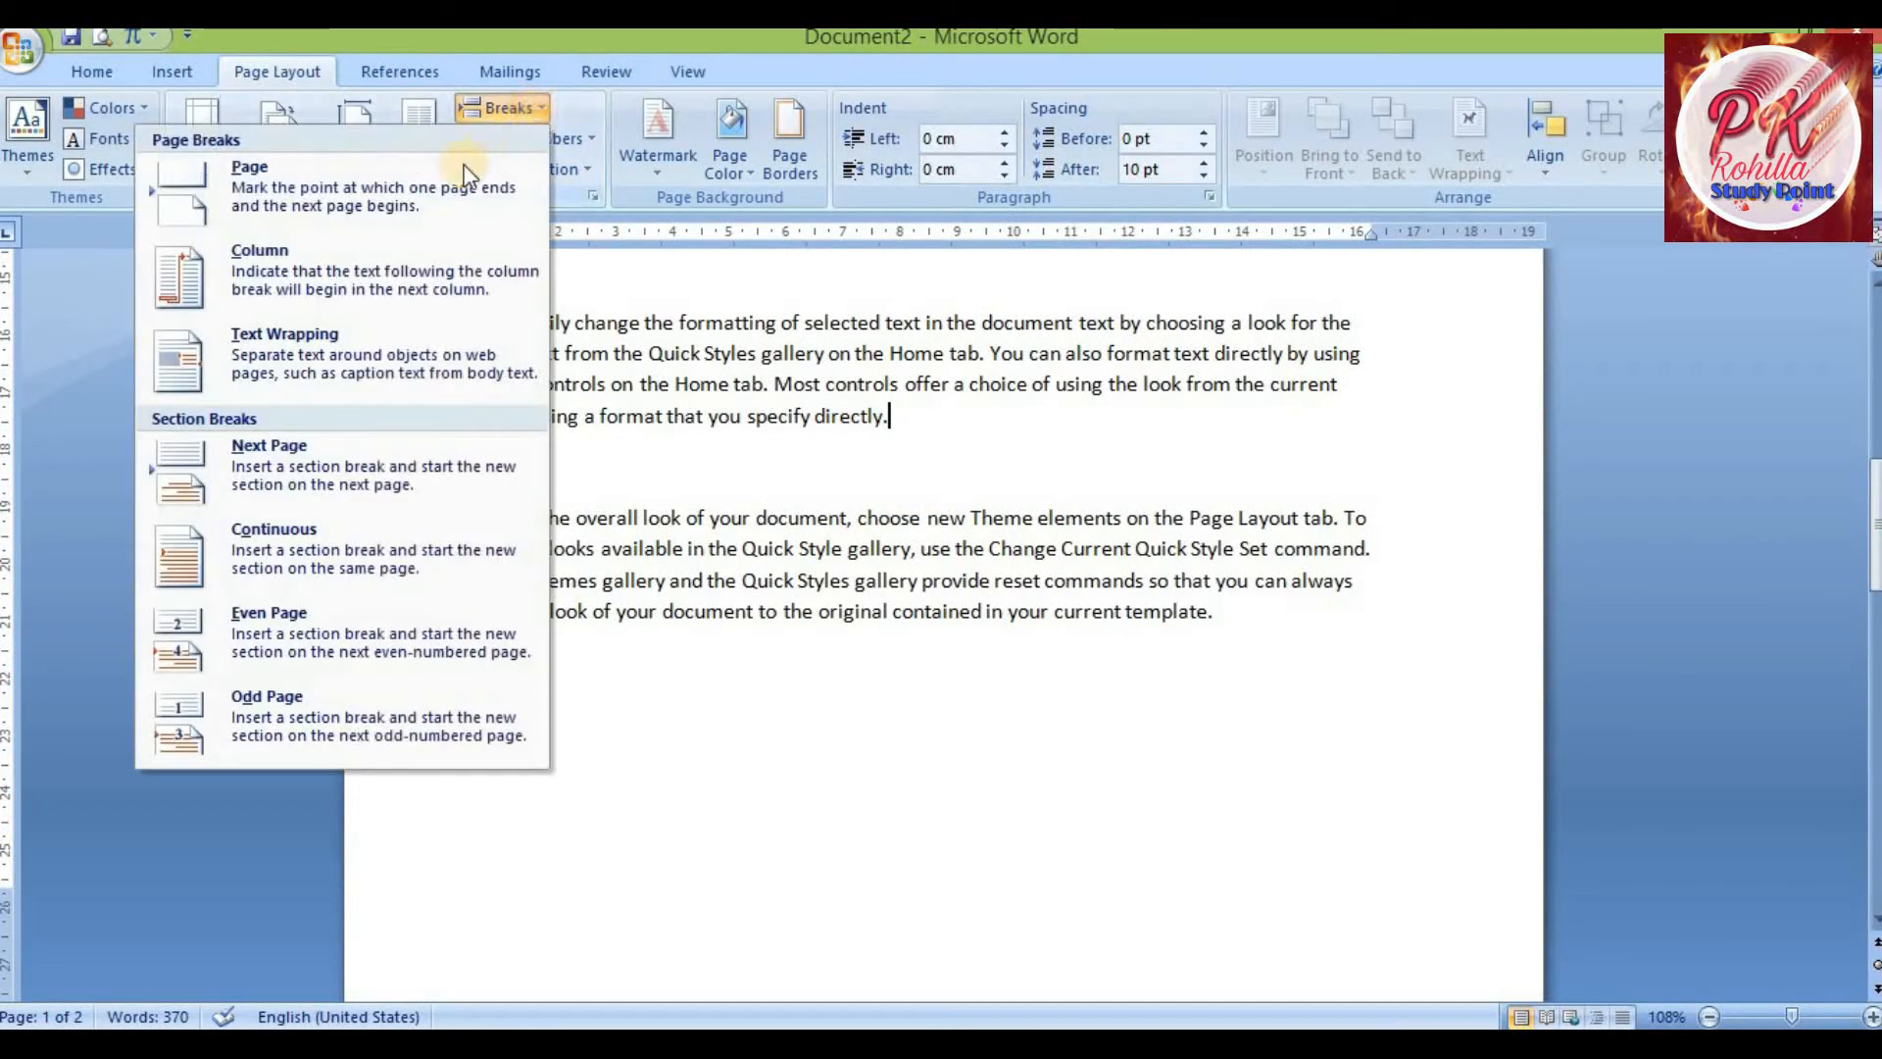
{"action": "left_click", "coordinate": [383, 203]}
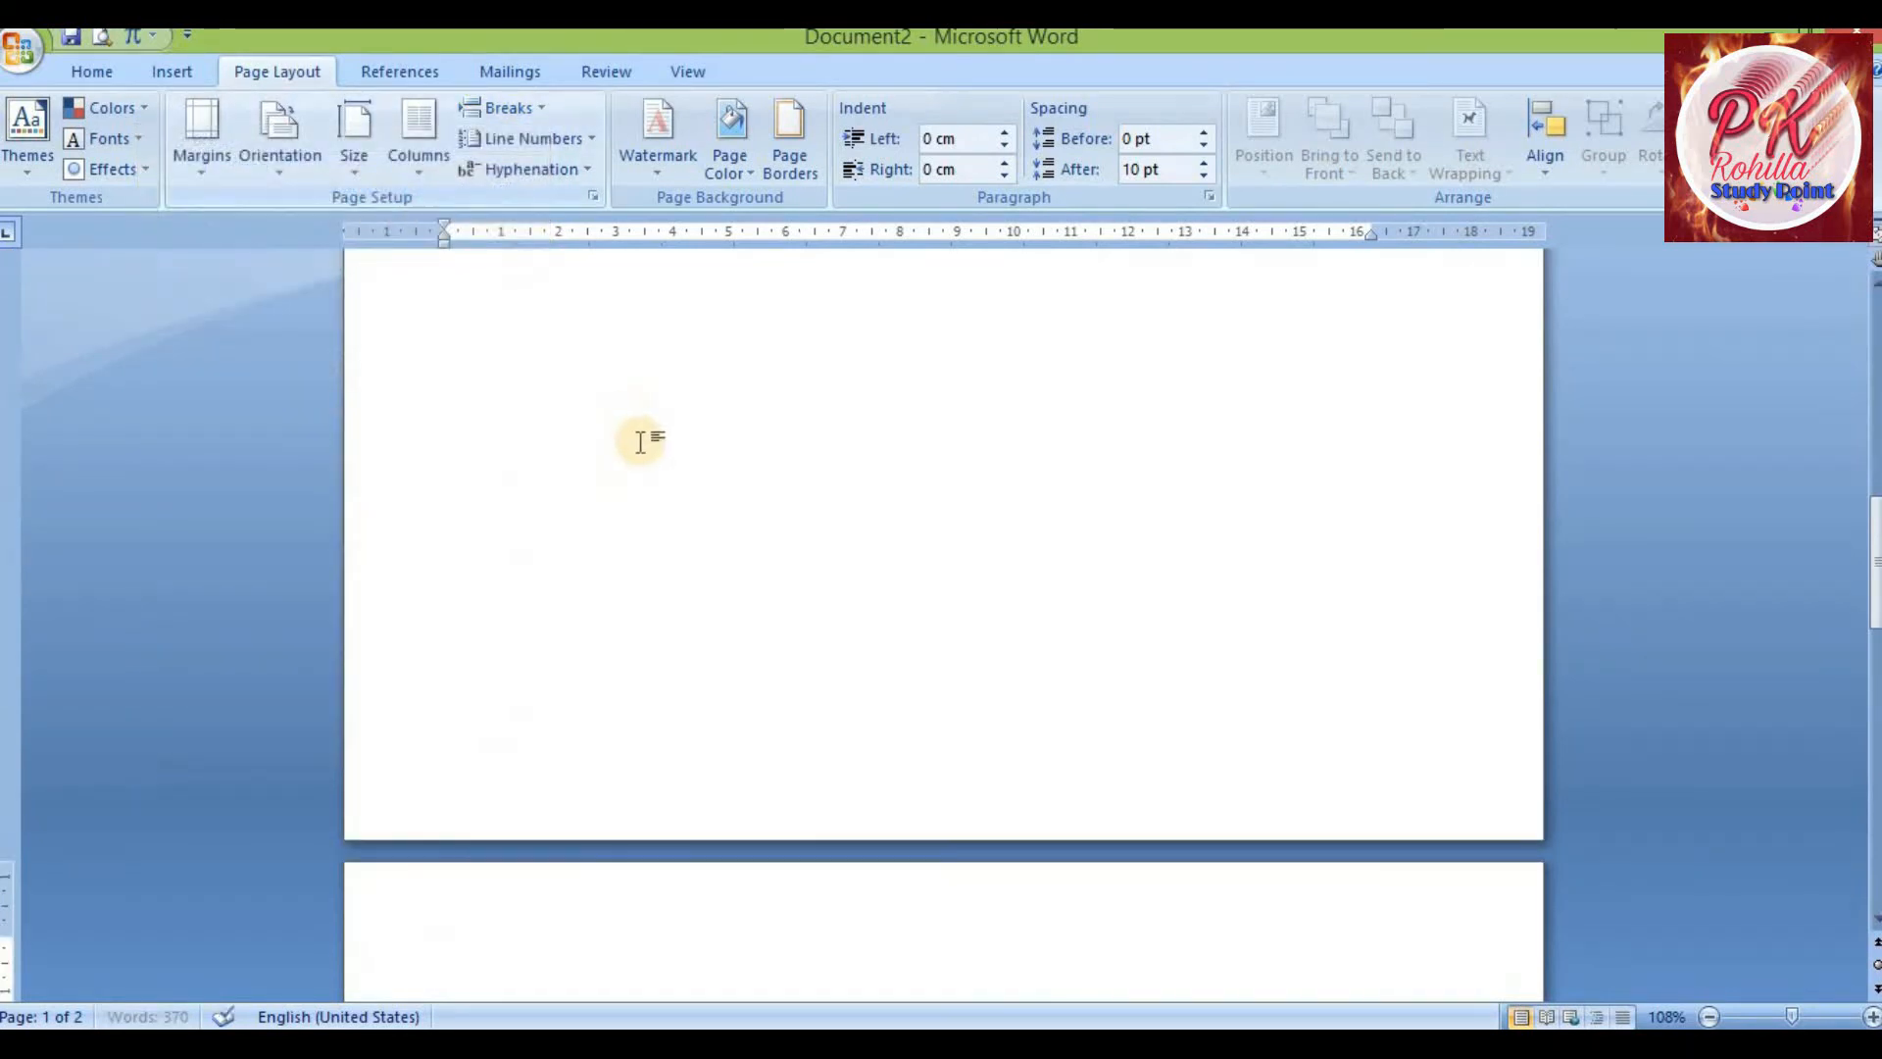
Scroll through the pages to examine where the page break splits the text
{"action": "scroll", "coordinate": [821, 454], "scroll_direction": "up", "scroll_amount": 4}
{"action": "scroll", "coordinate": [883, 596], "scroll_direction": "down", "scroll_amount": 8}
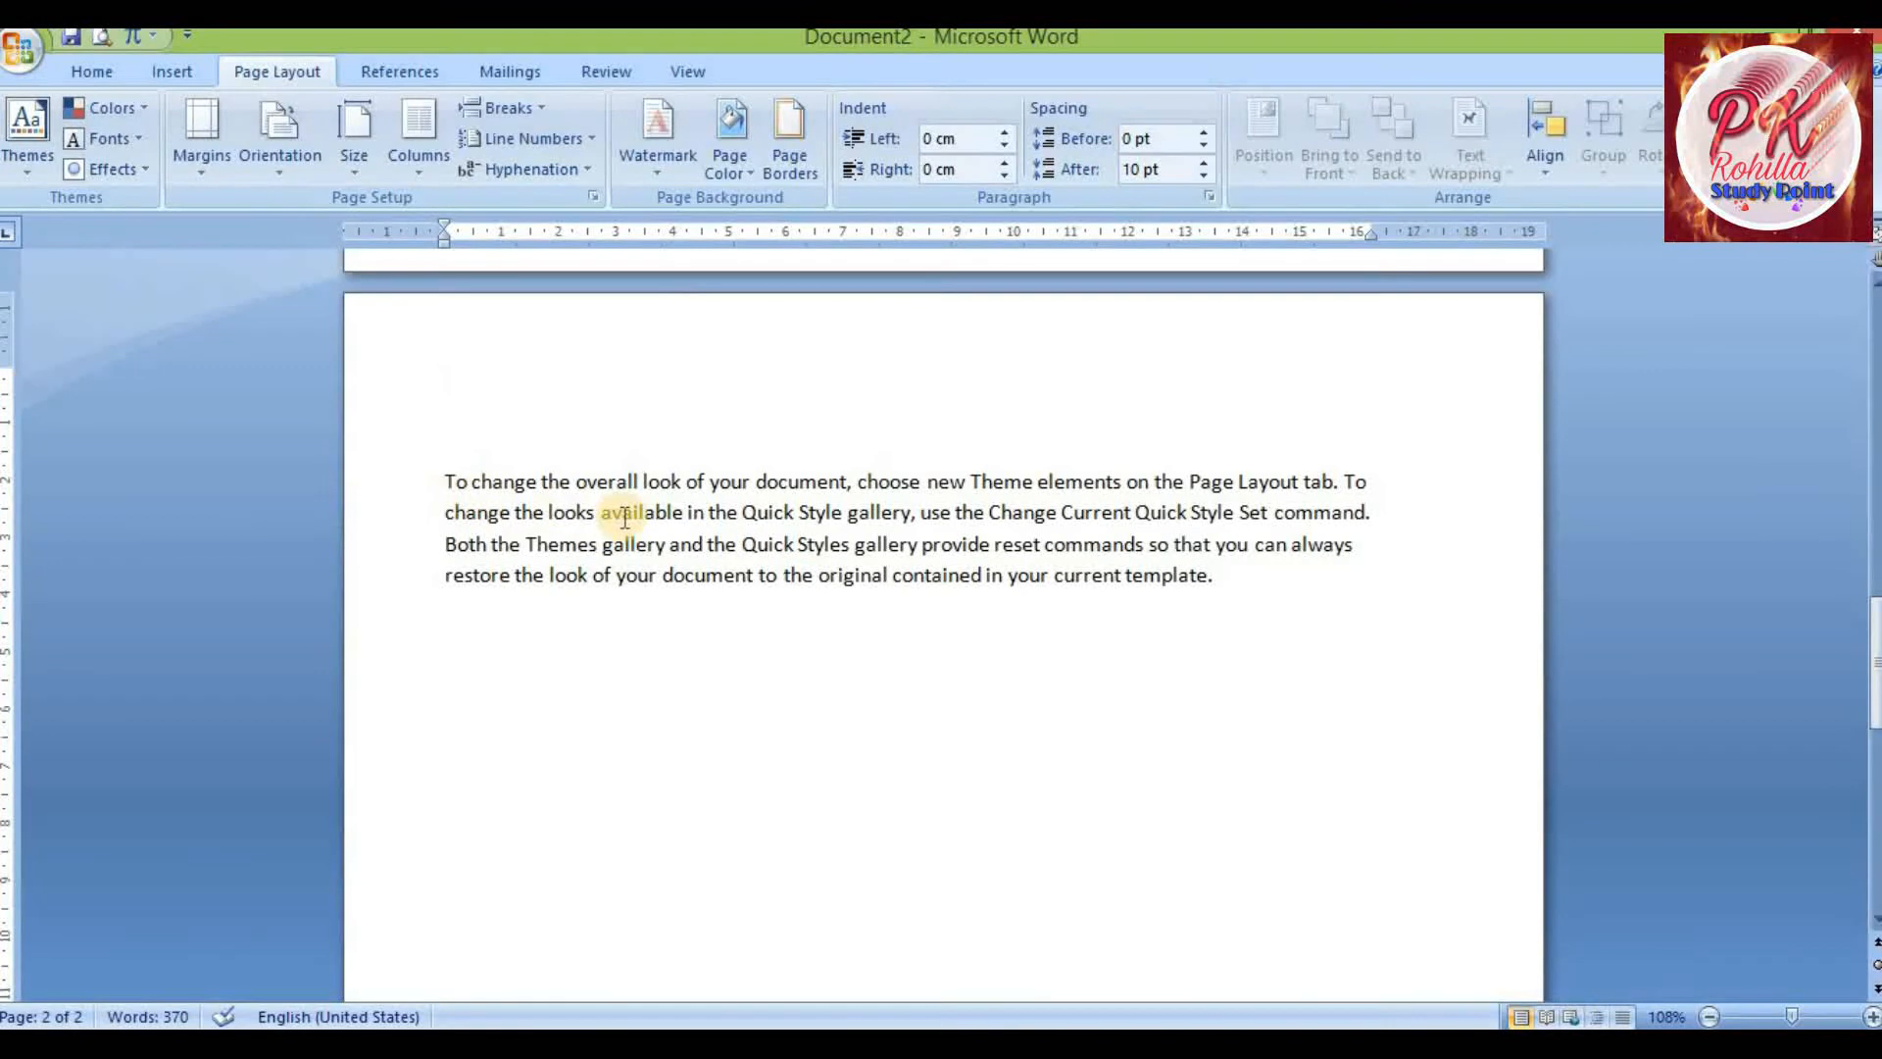
{"action": "scroll", "coordinate": [628, 517], "scroll_direction": "up", "scroll_amount": 7}
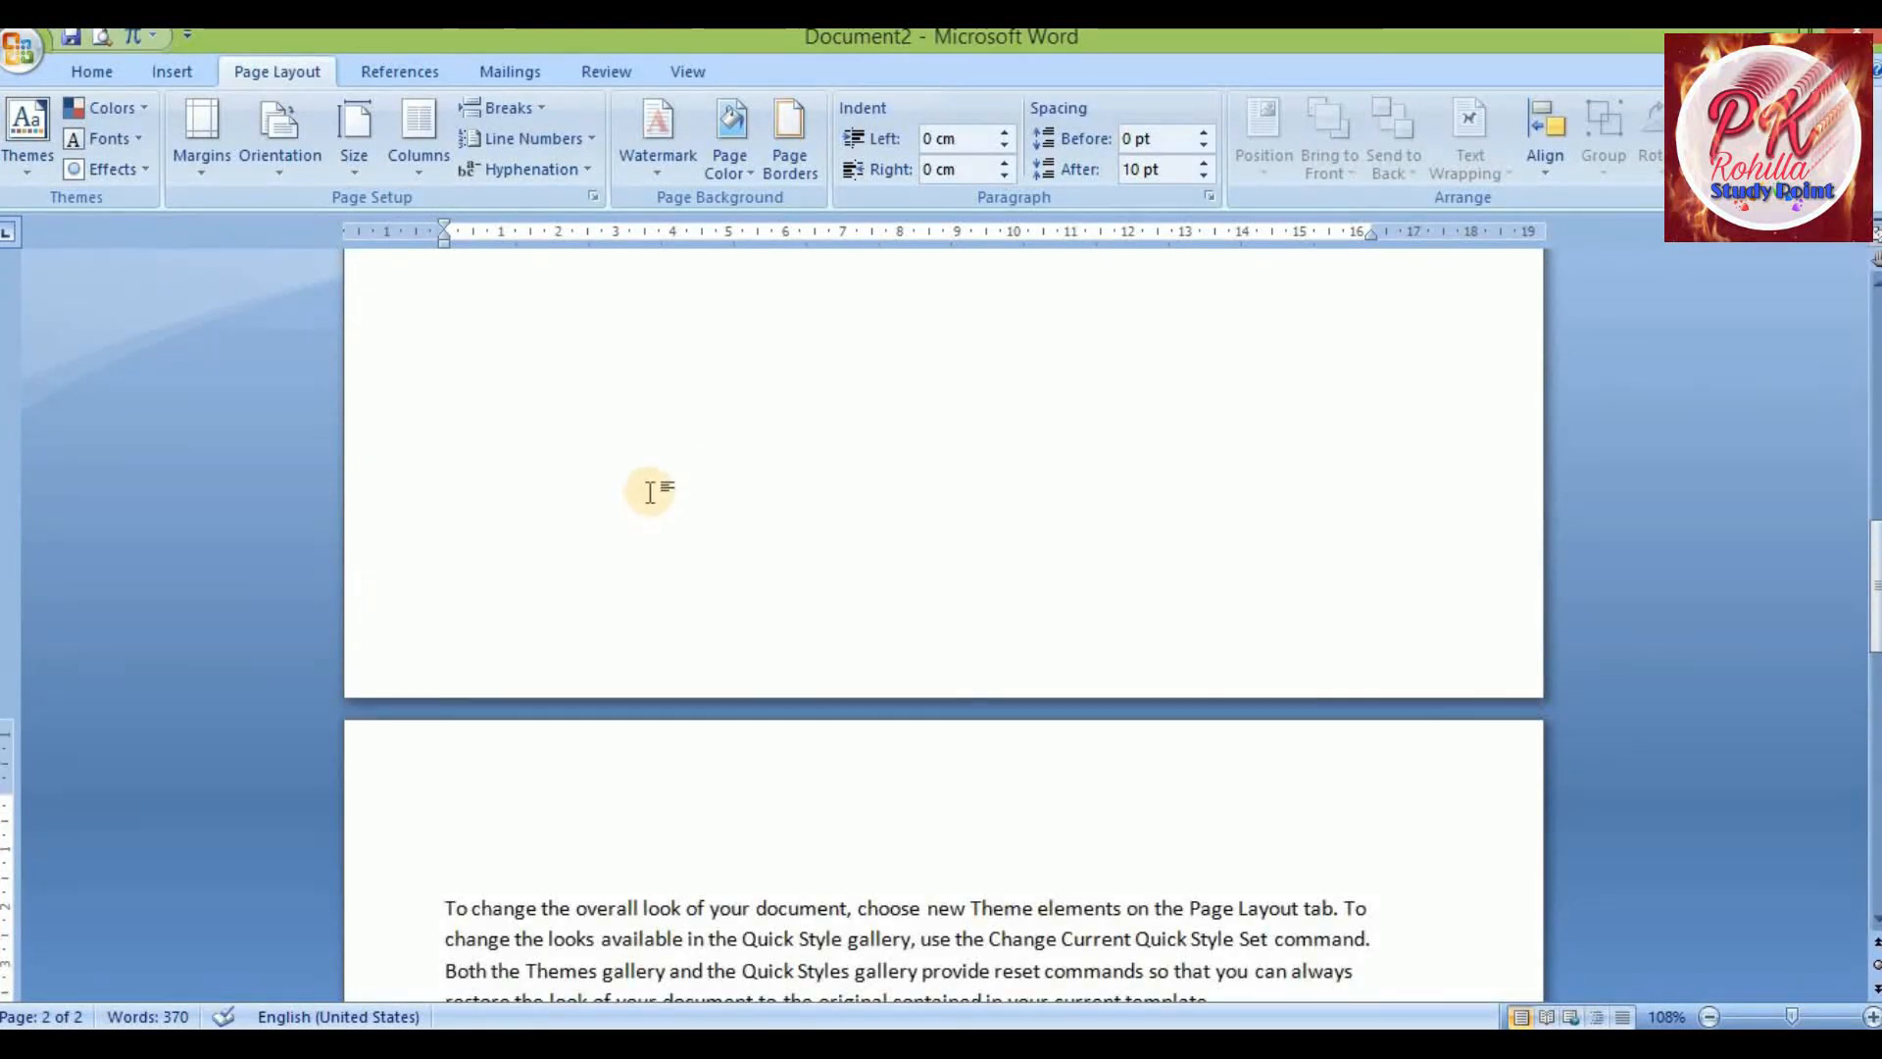
{"action": "scroll", "coordinate": [760, 454], "scroll_direction": "up", "scroll_amount": 7}
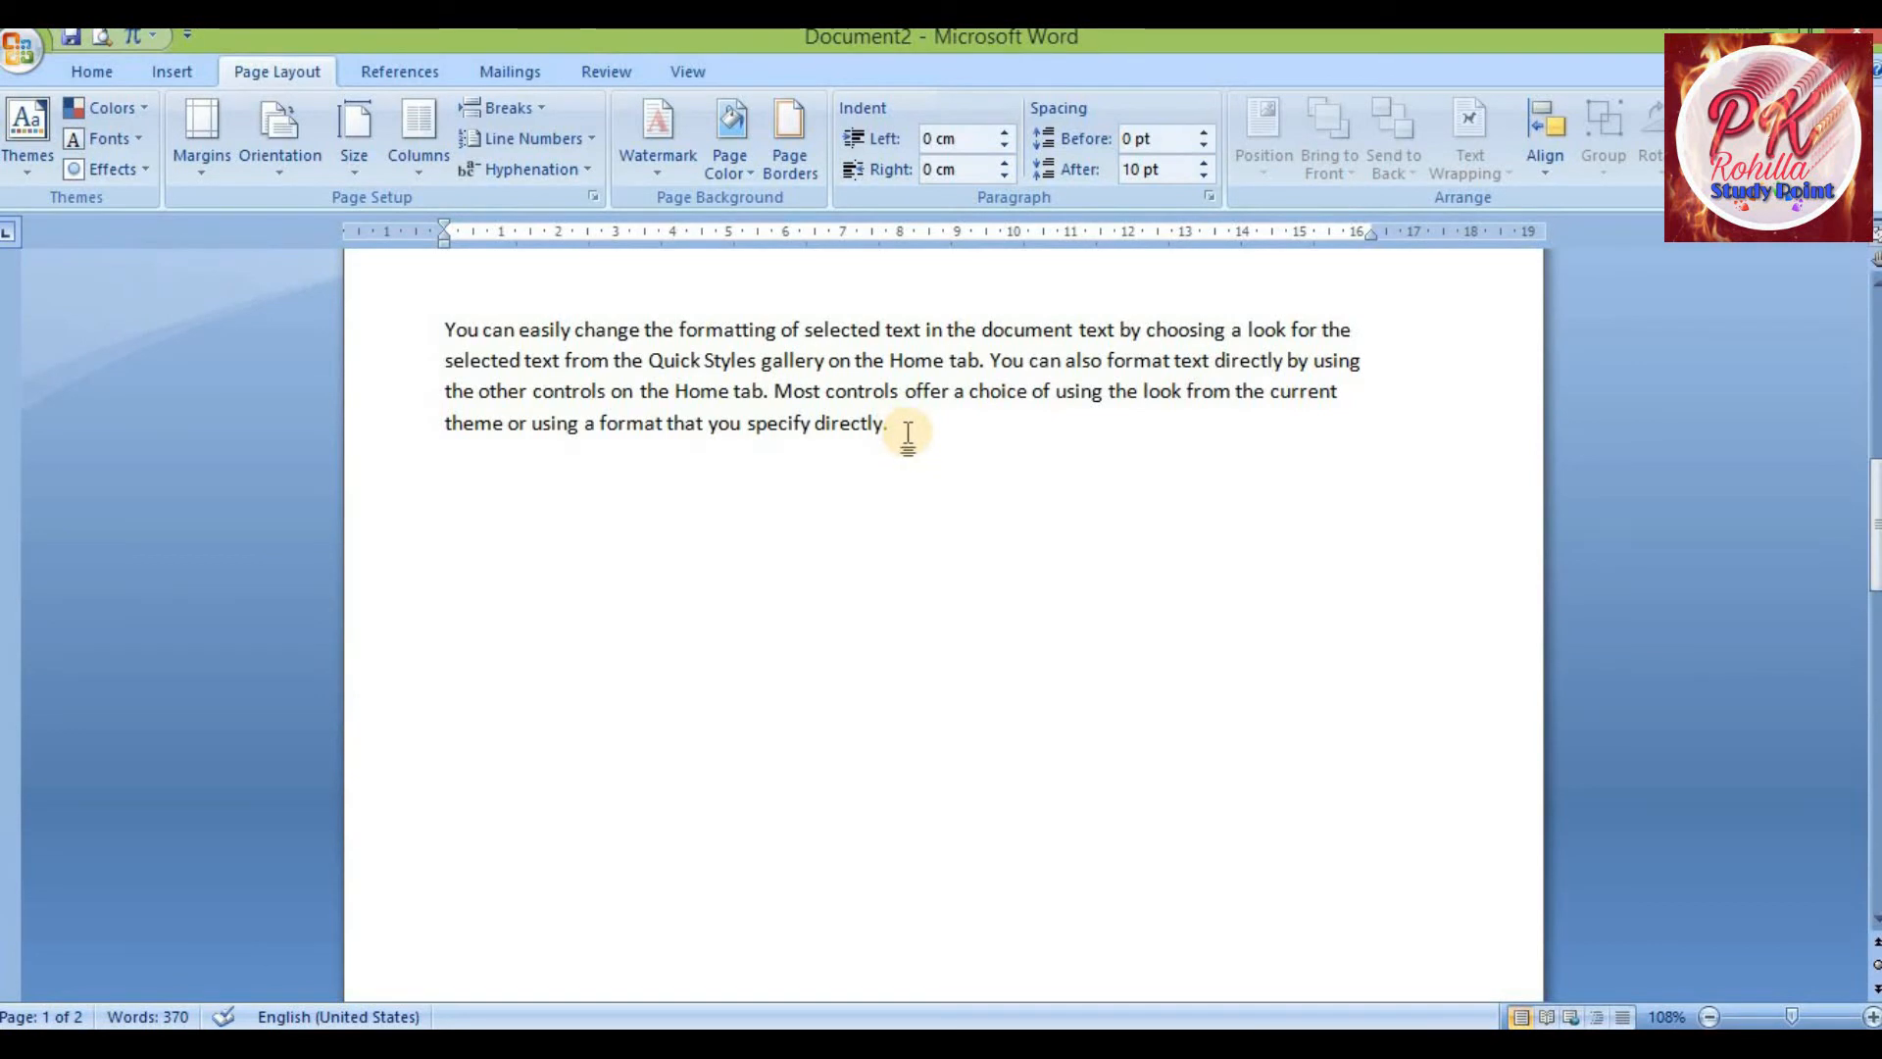
{"action": "scroll", "coordinate": [643, 558], "scroll_direction": "down", "scroll_amount": 10}
{"action": "left_click", "coordinate": [555, 505]}
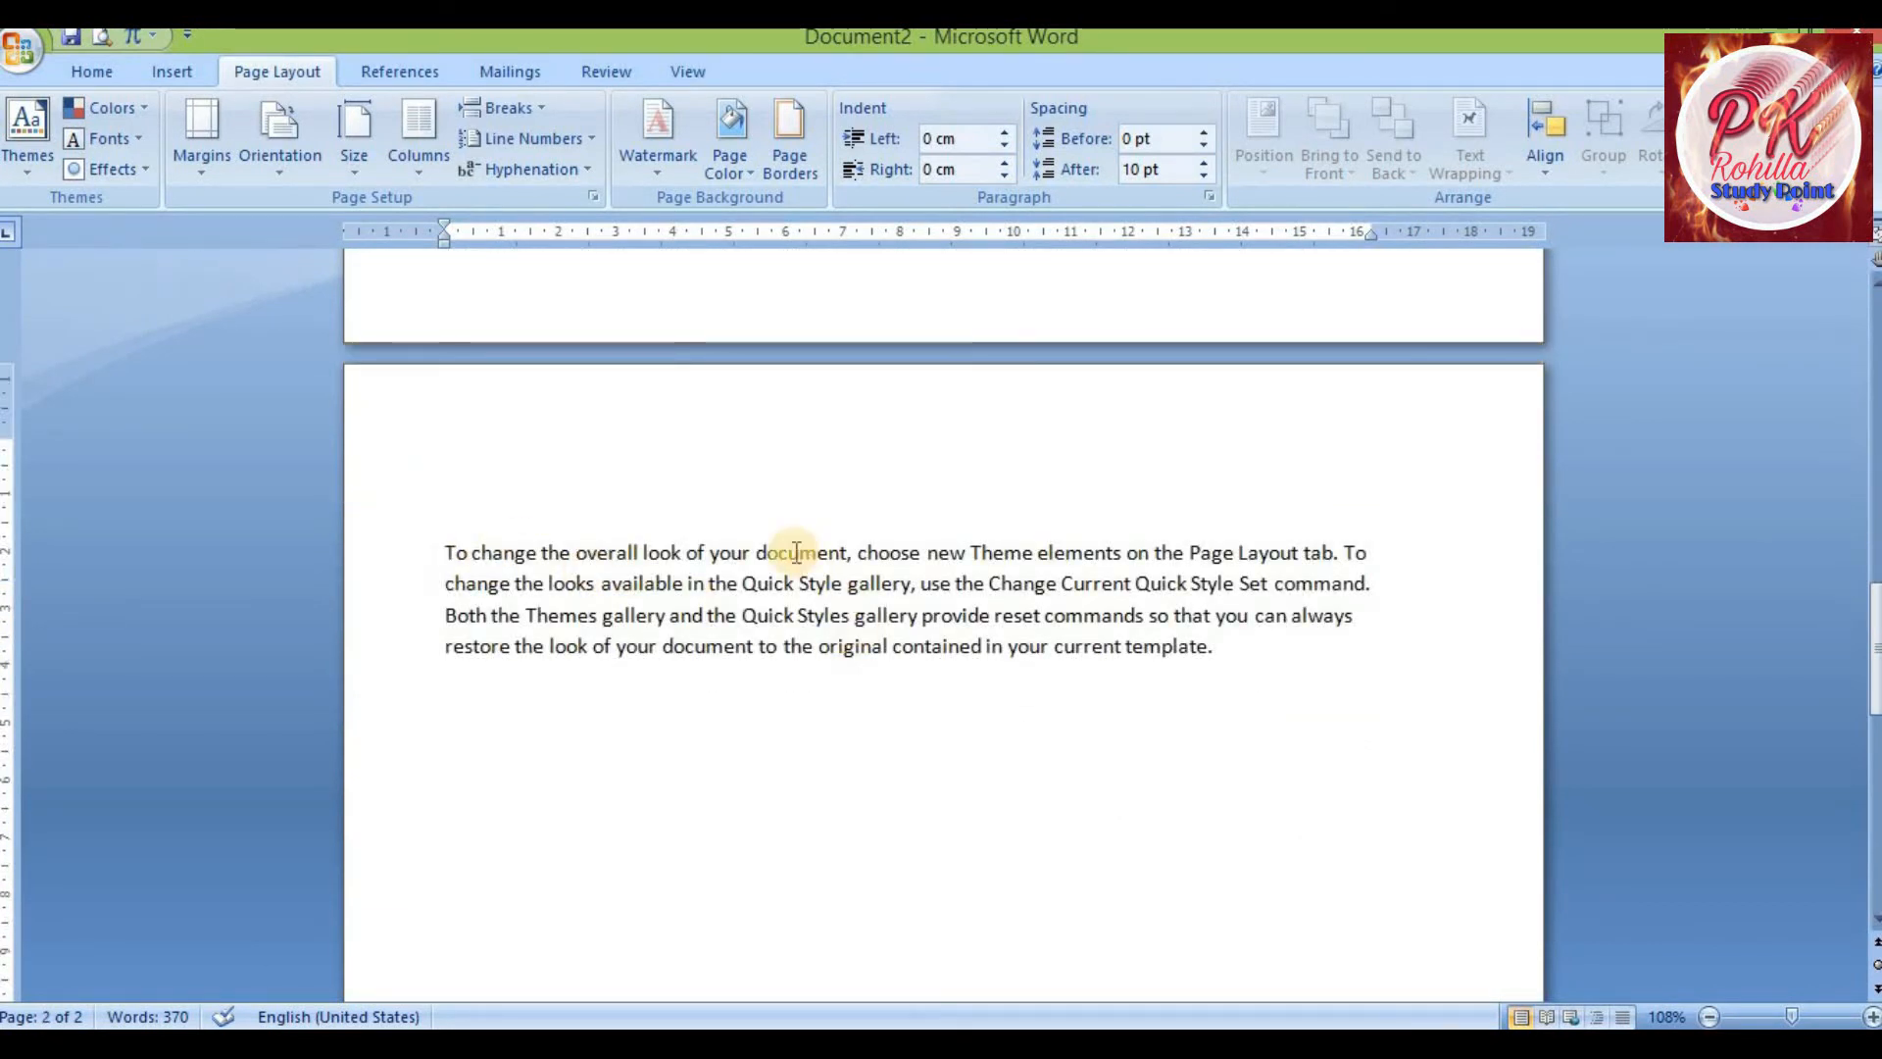
{"action": "scroll", "coordinate": [789, 520], "scroll_direction": "up", "scroll_amount": 3}
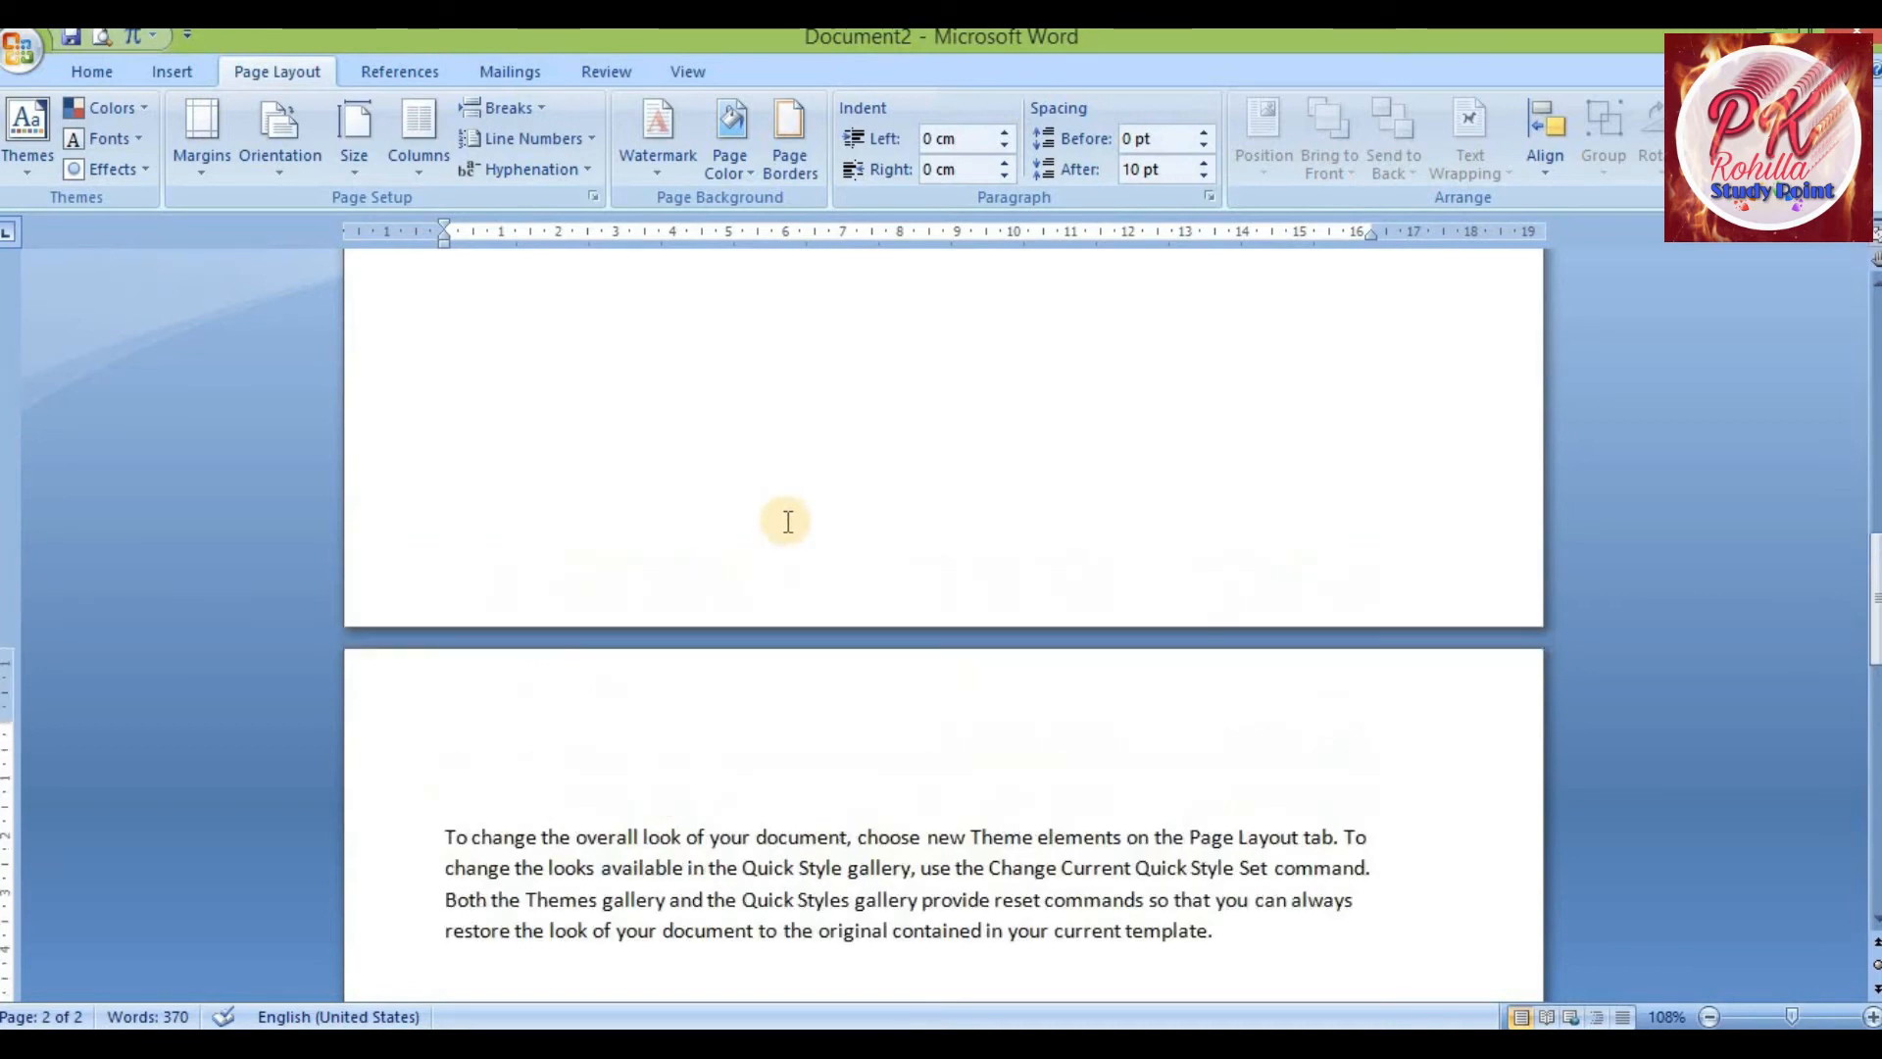
Insert a column break at the cursor, then undo the last two changes
{"action": "left_click", "coordinate": [541, 112]}
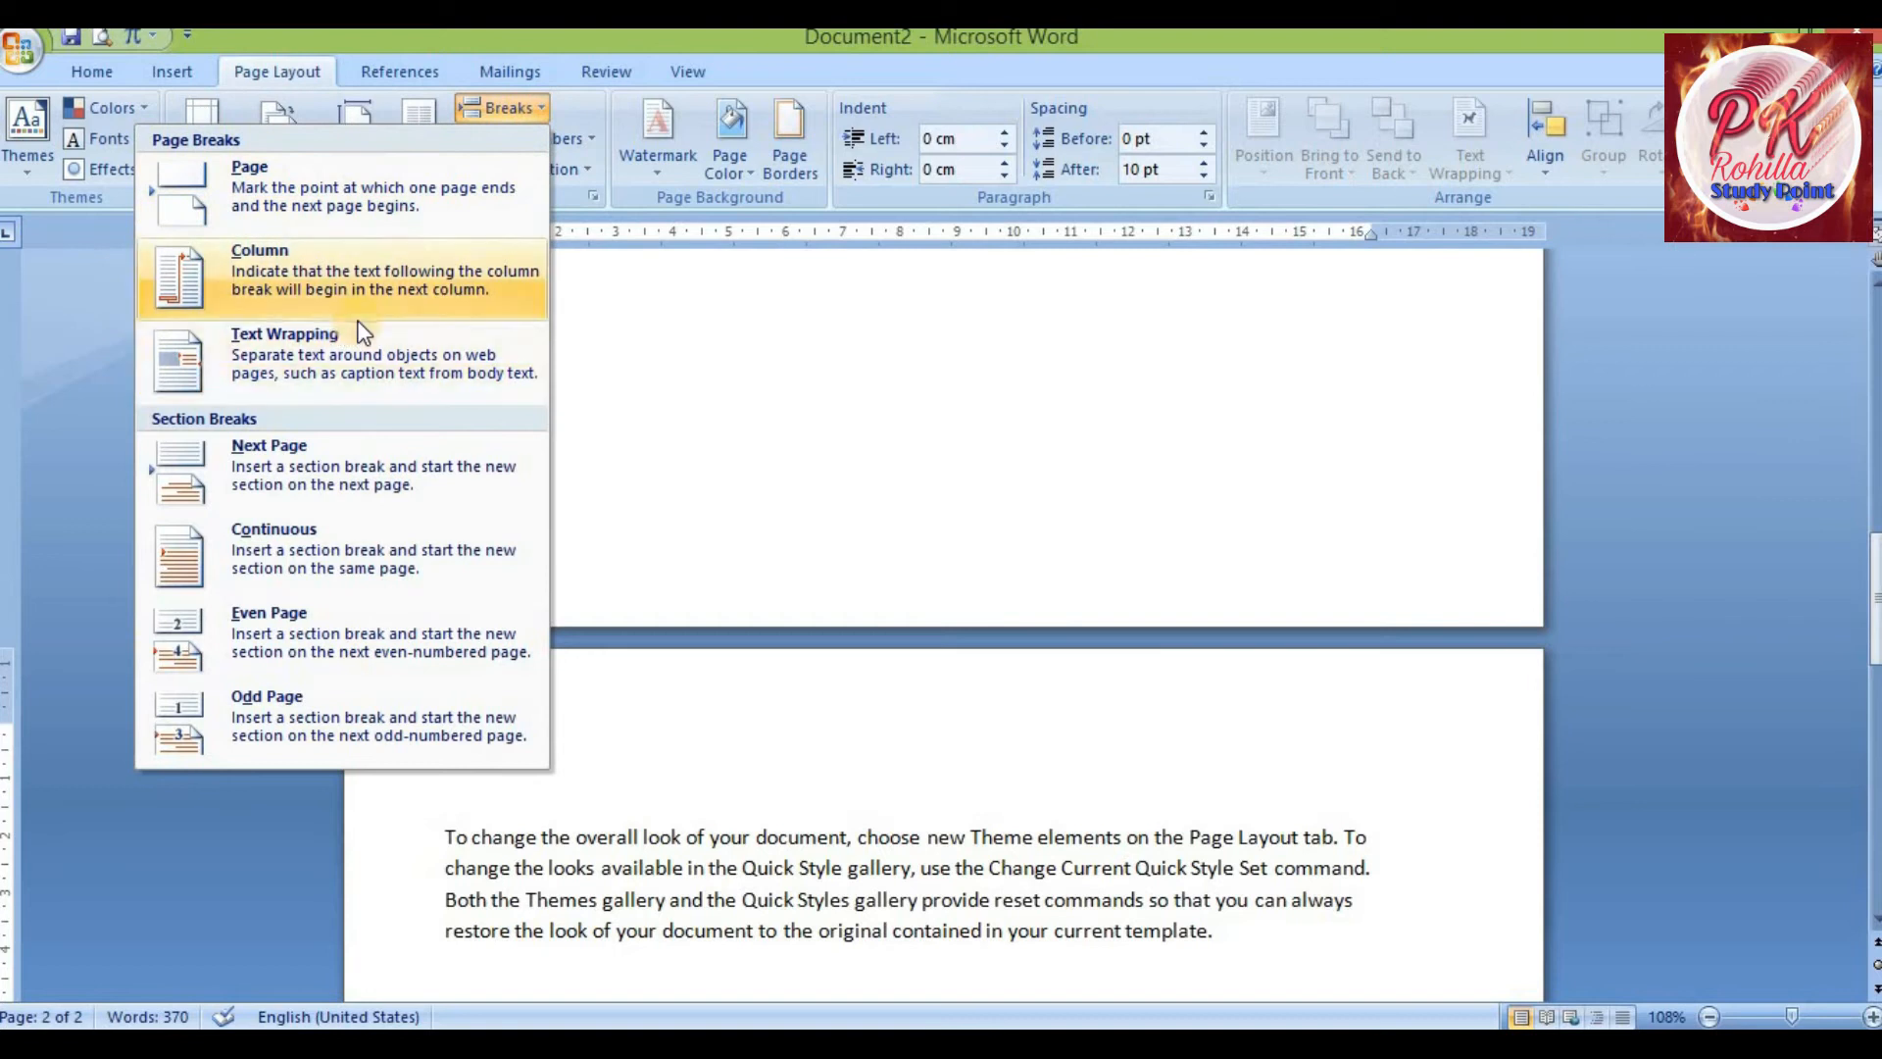
{"action": "left_click", "coordinate": [671, 717]}
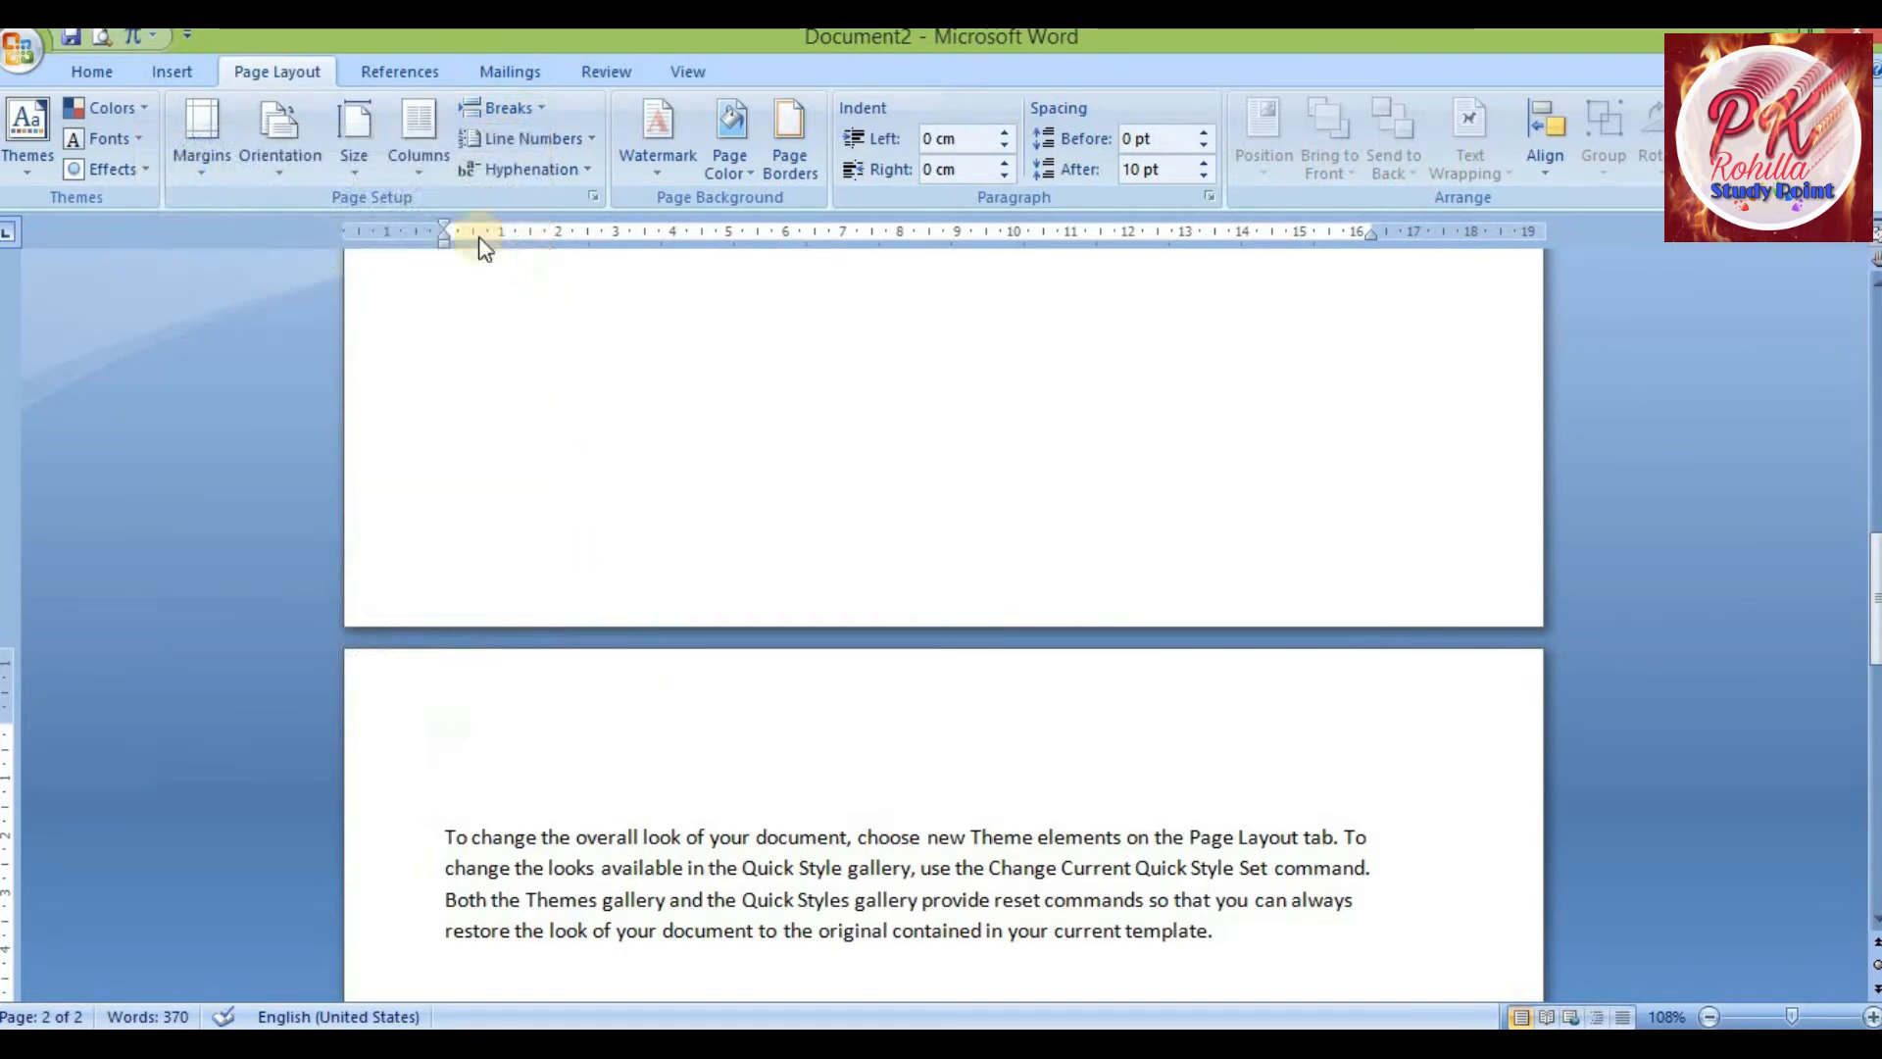
{"action": "left_click", "coordinate": [547, 108]}
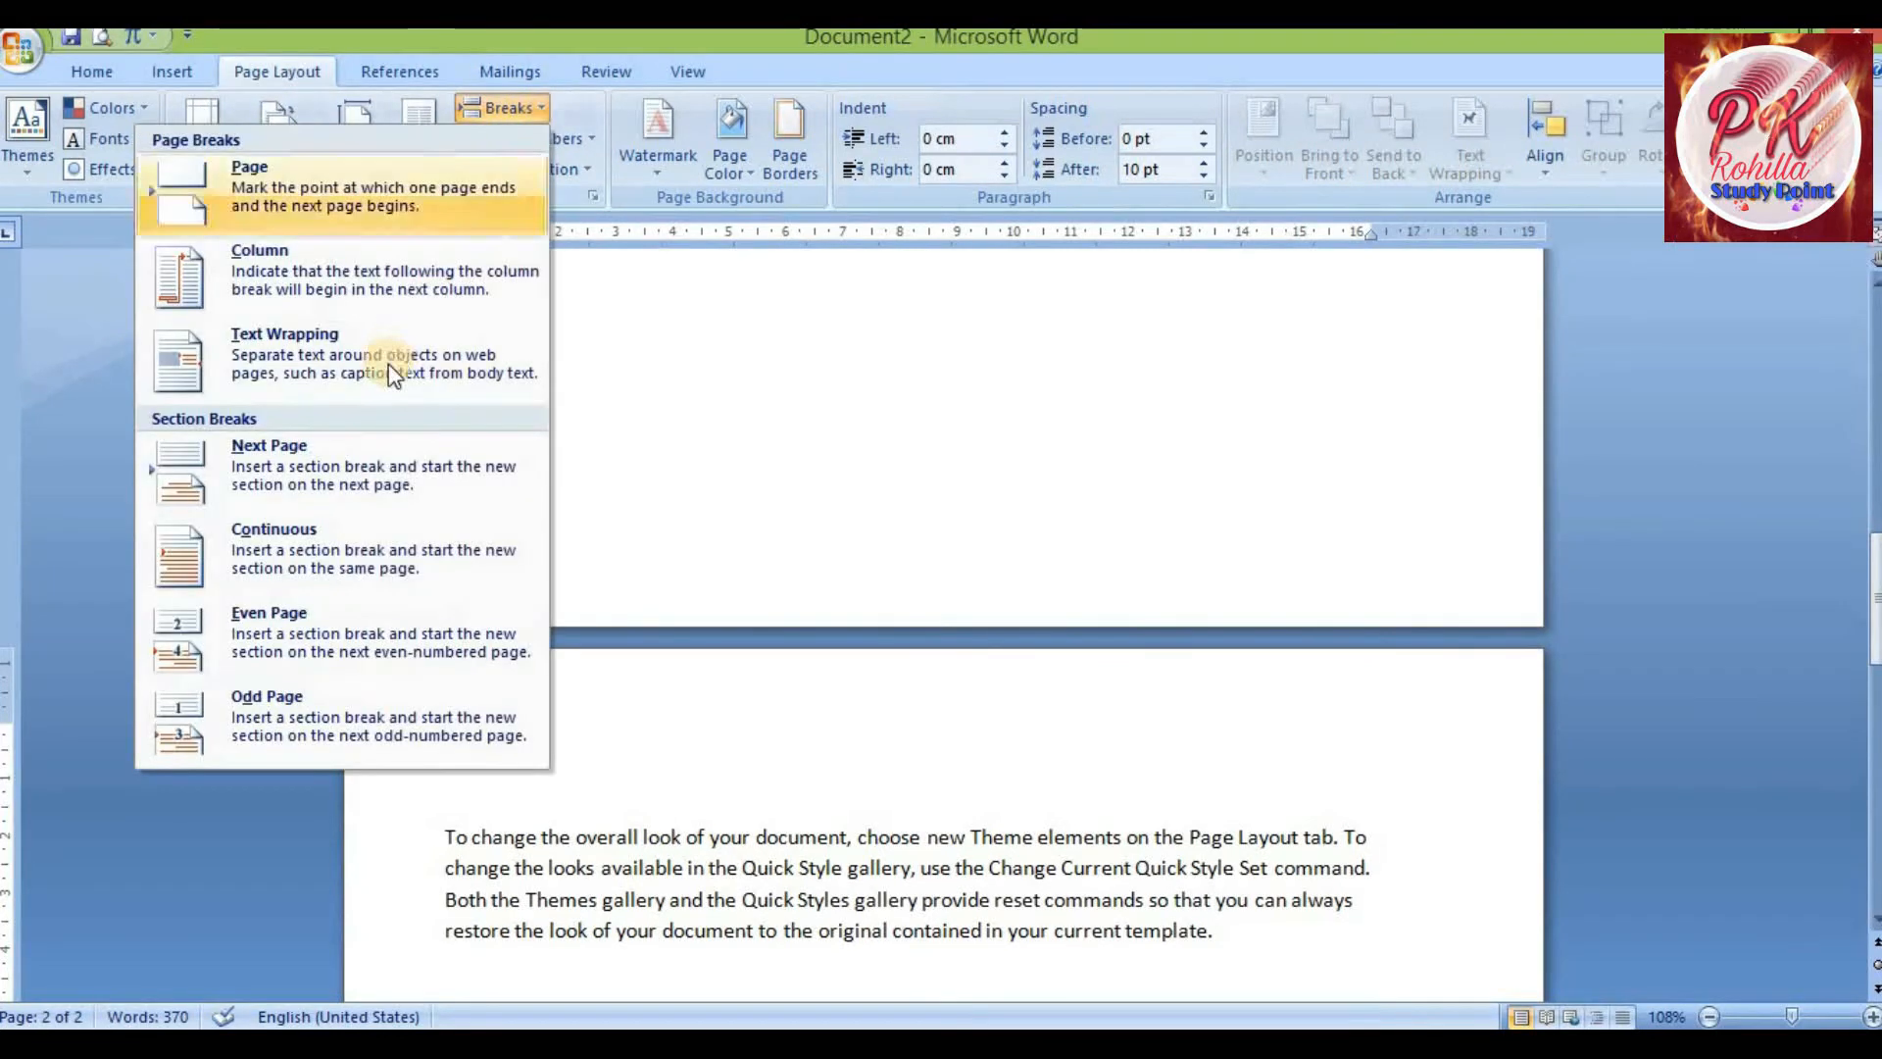
{"action": "left_click", "coordinate": [395, 292]}
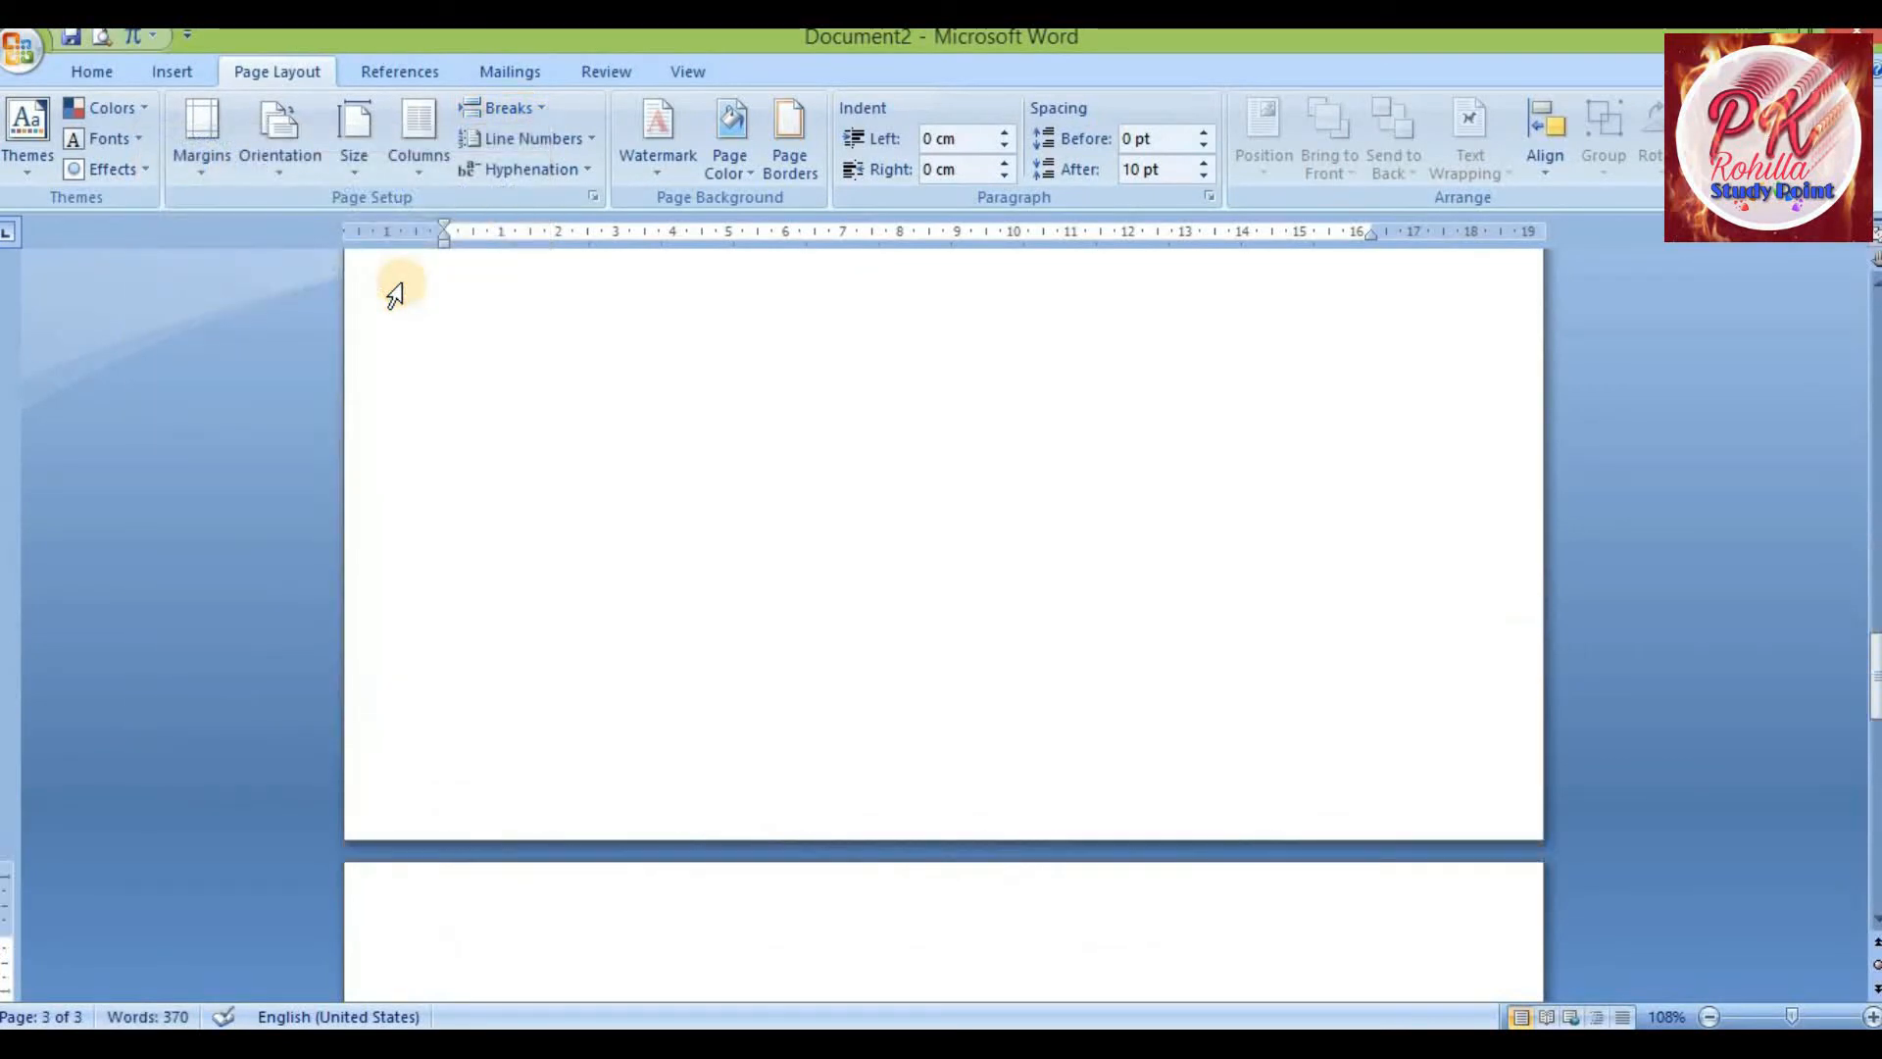
{"action": "key", "text": "ctrl+z"}
{"action": "key", "text": "ctrl+z"}
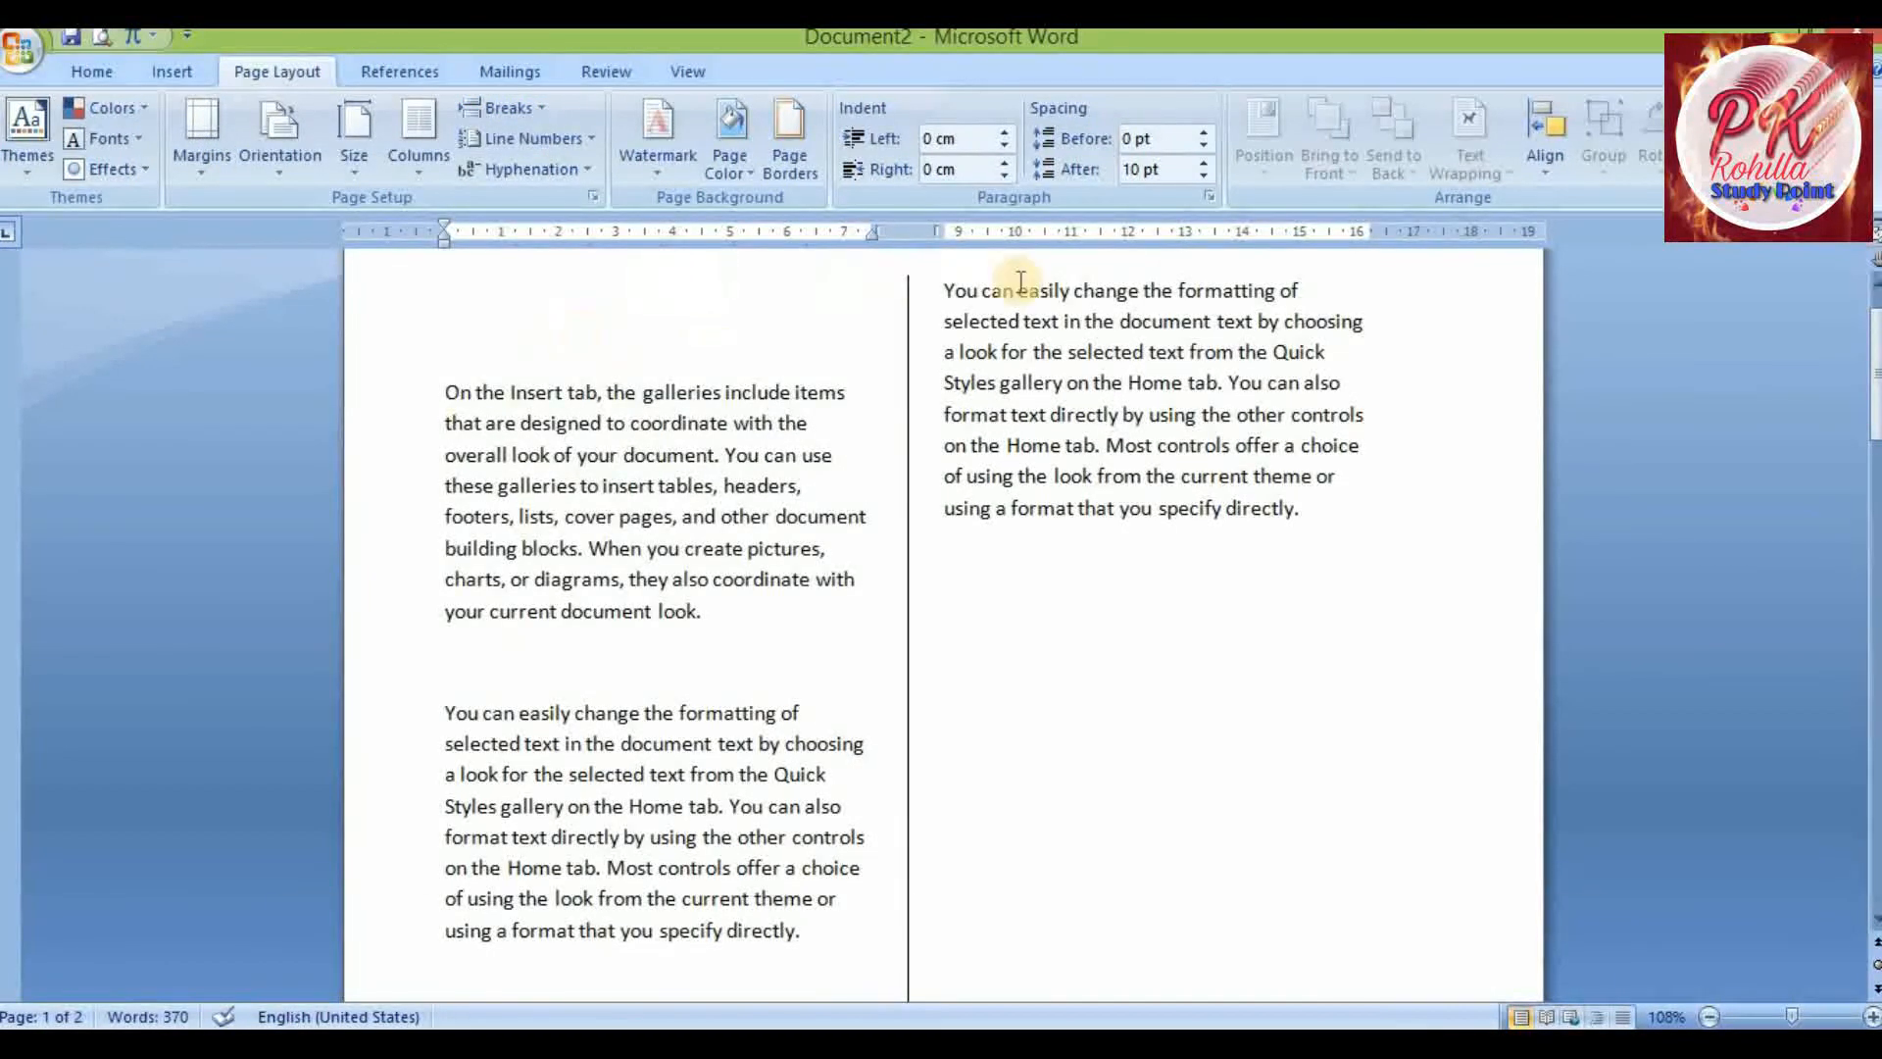
Insert a column break before the paragraph beginning 'On the Insert tab' so it moves to the next column
{"action": "scroll", "coordinate": [894, 536], "scroll_direction": "down", "scroll_amount": 2}
{"action": "scroll", "coordinate": [894, 536], "scroll_direction": "down", "scroll_amount": 8}
{"action": "scroll", "coordinate": [829, 538], "scroll_direction": "up", "scroll_amount": 10}
{"action": "scroll", "coordinate": [836, 534], "scroll_direction": "down", "scroll_amount": 6}
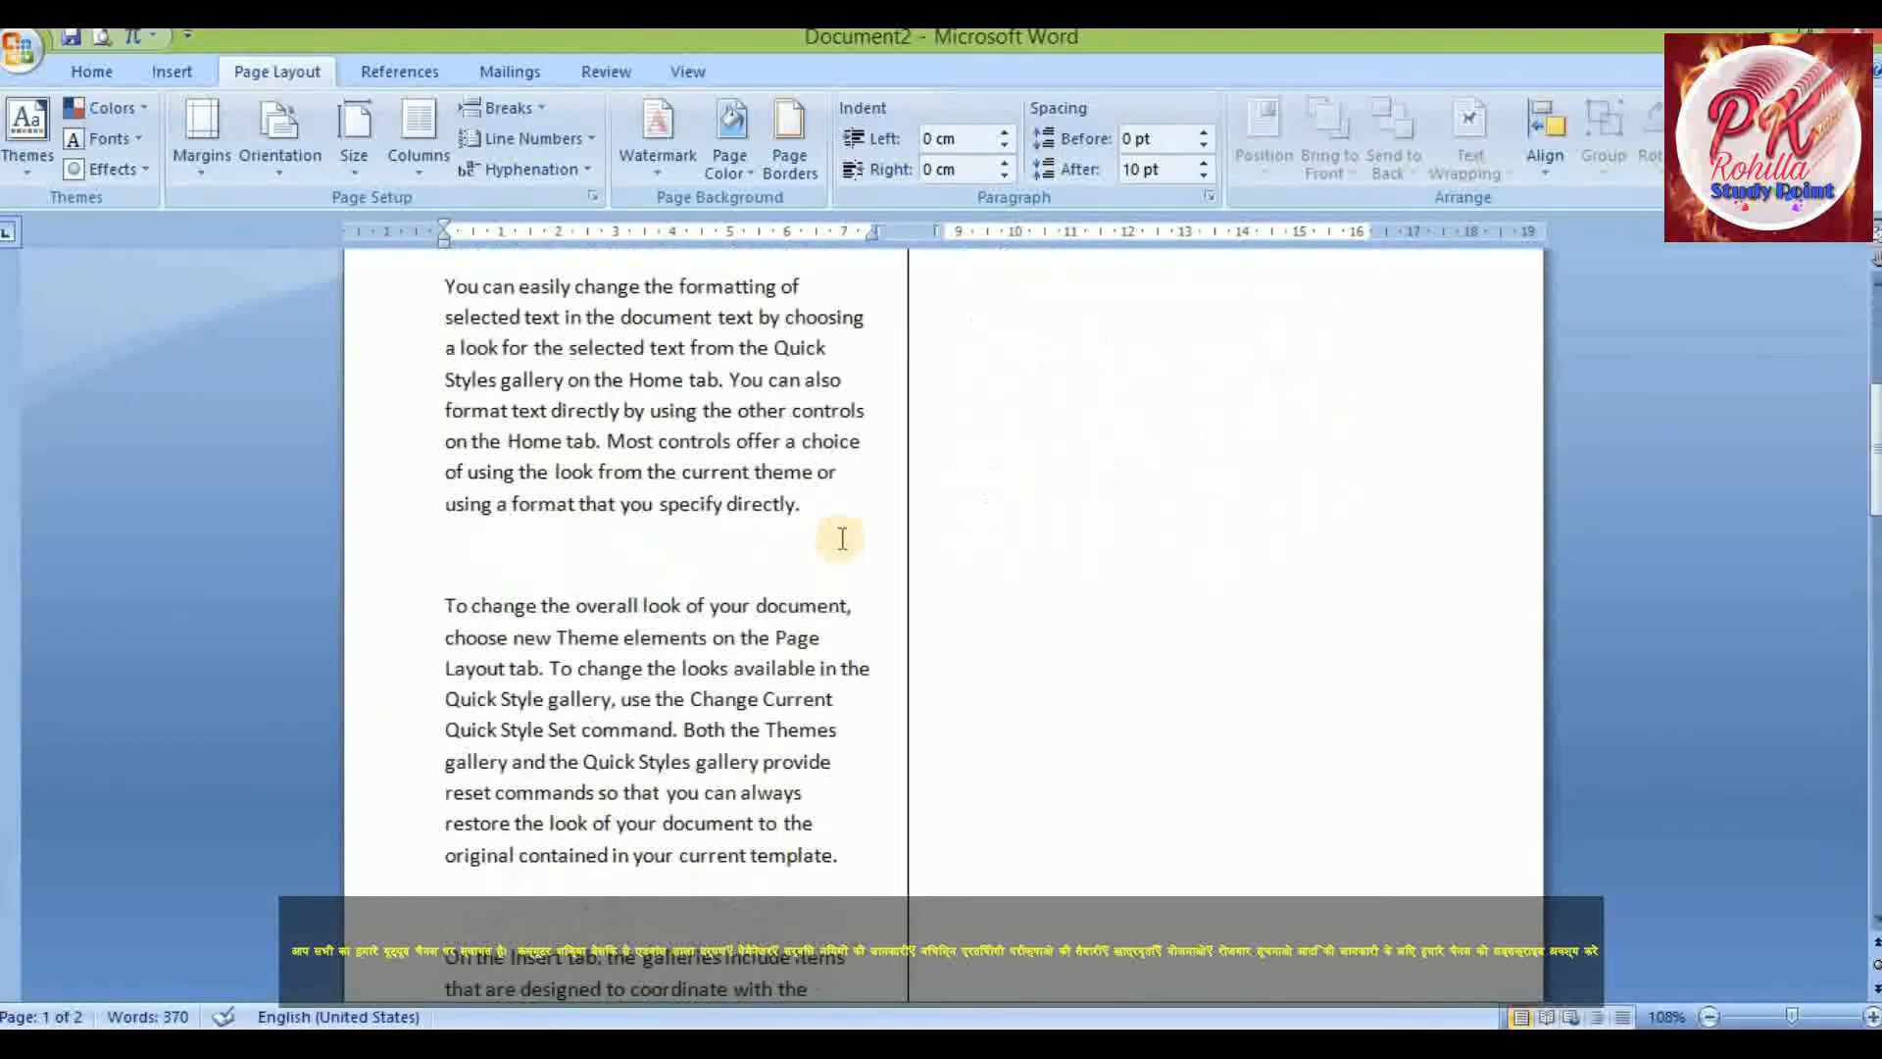
{"action": "scroll", "coordinate": [841, 538], "scroll_direction": "down", "scroll_amount": 10}
{"action": "scroll", "coordinate": [836, 529], "scroll_direction": "up", "scroll_amount": 7}
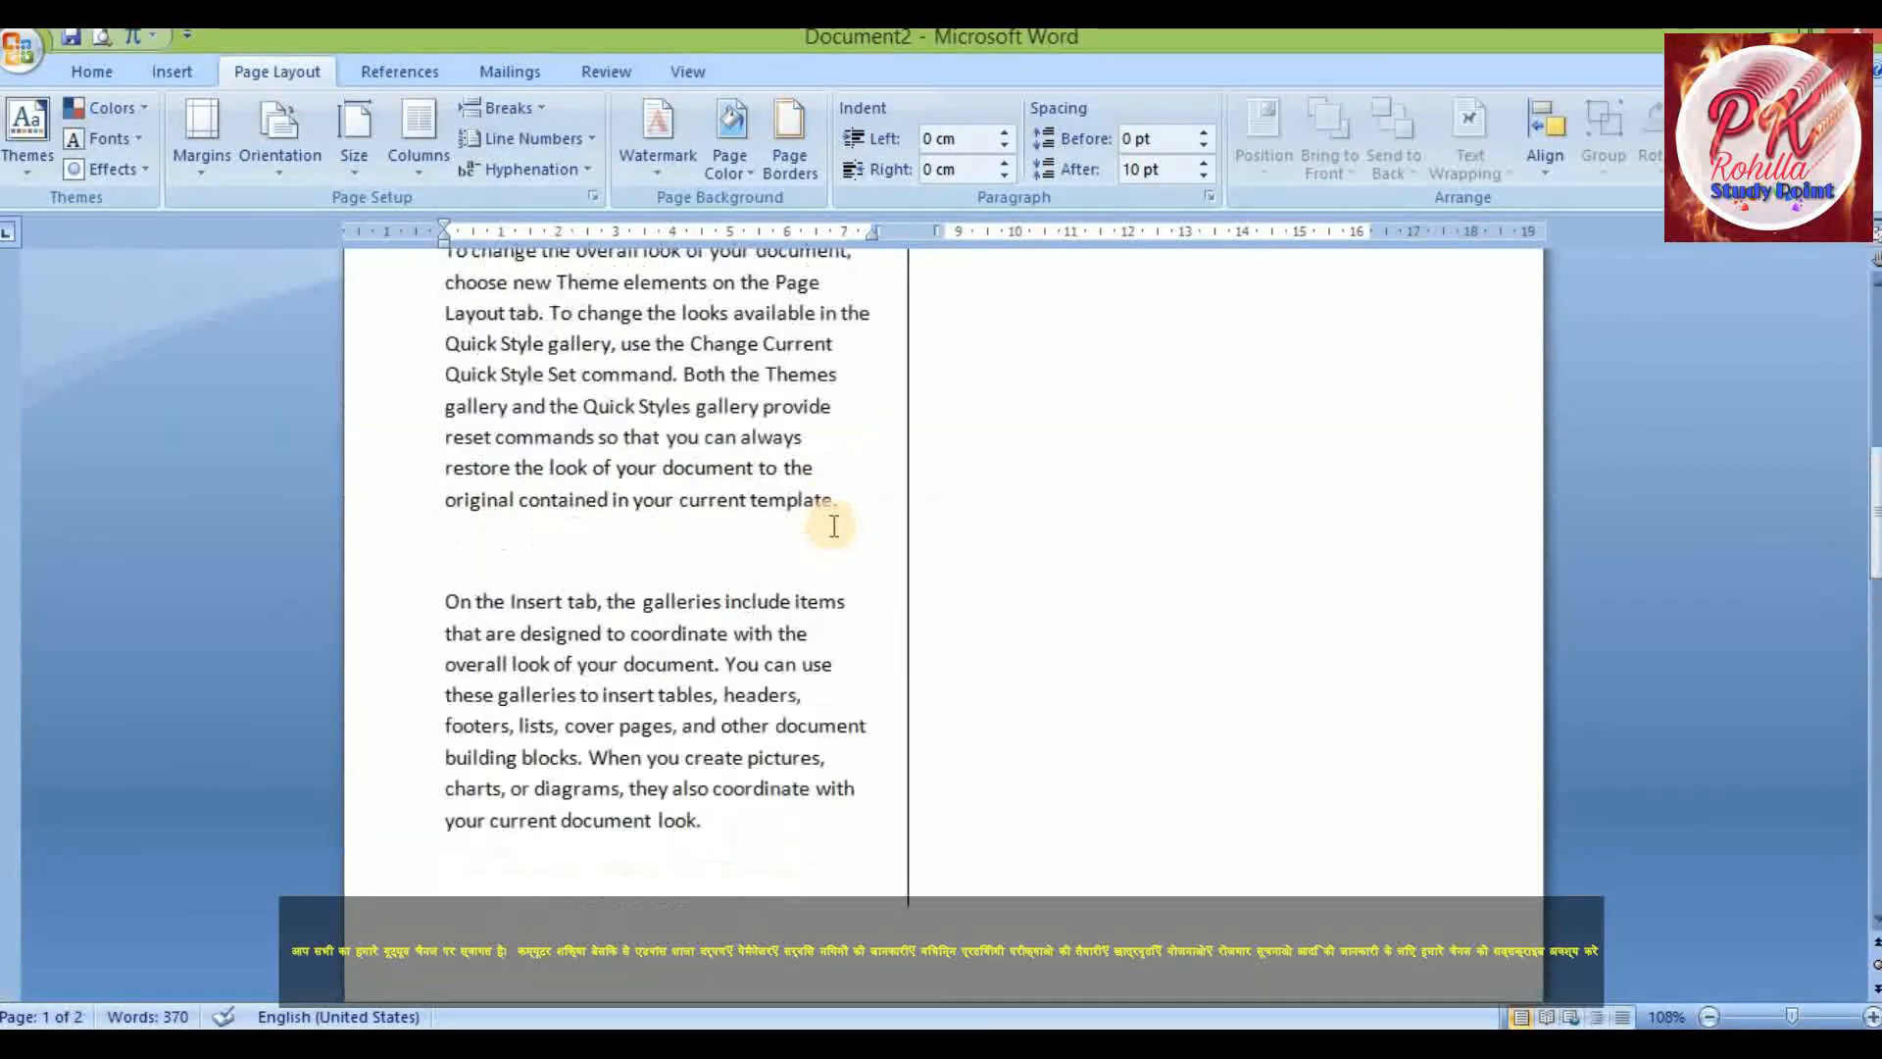
{"action": "scroll", "coordinate": [833, 527], "scroll_direction": "up", "scroll_amount": 3}
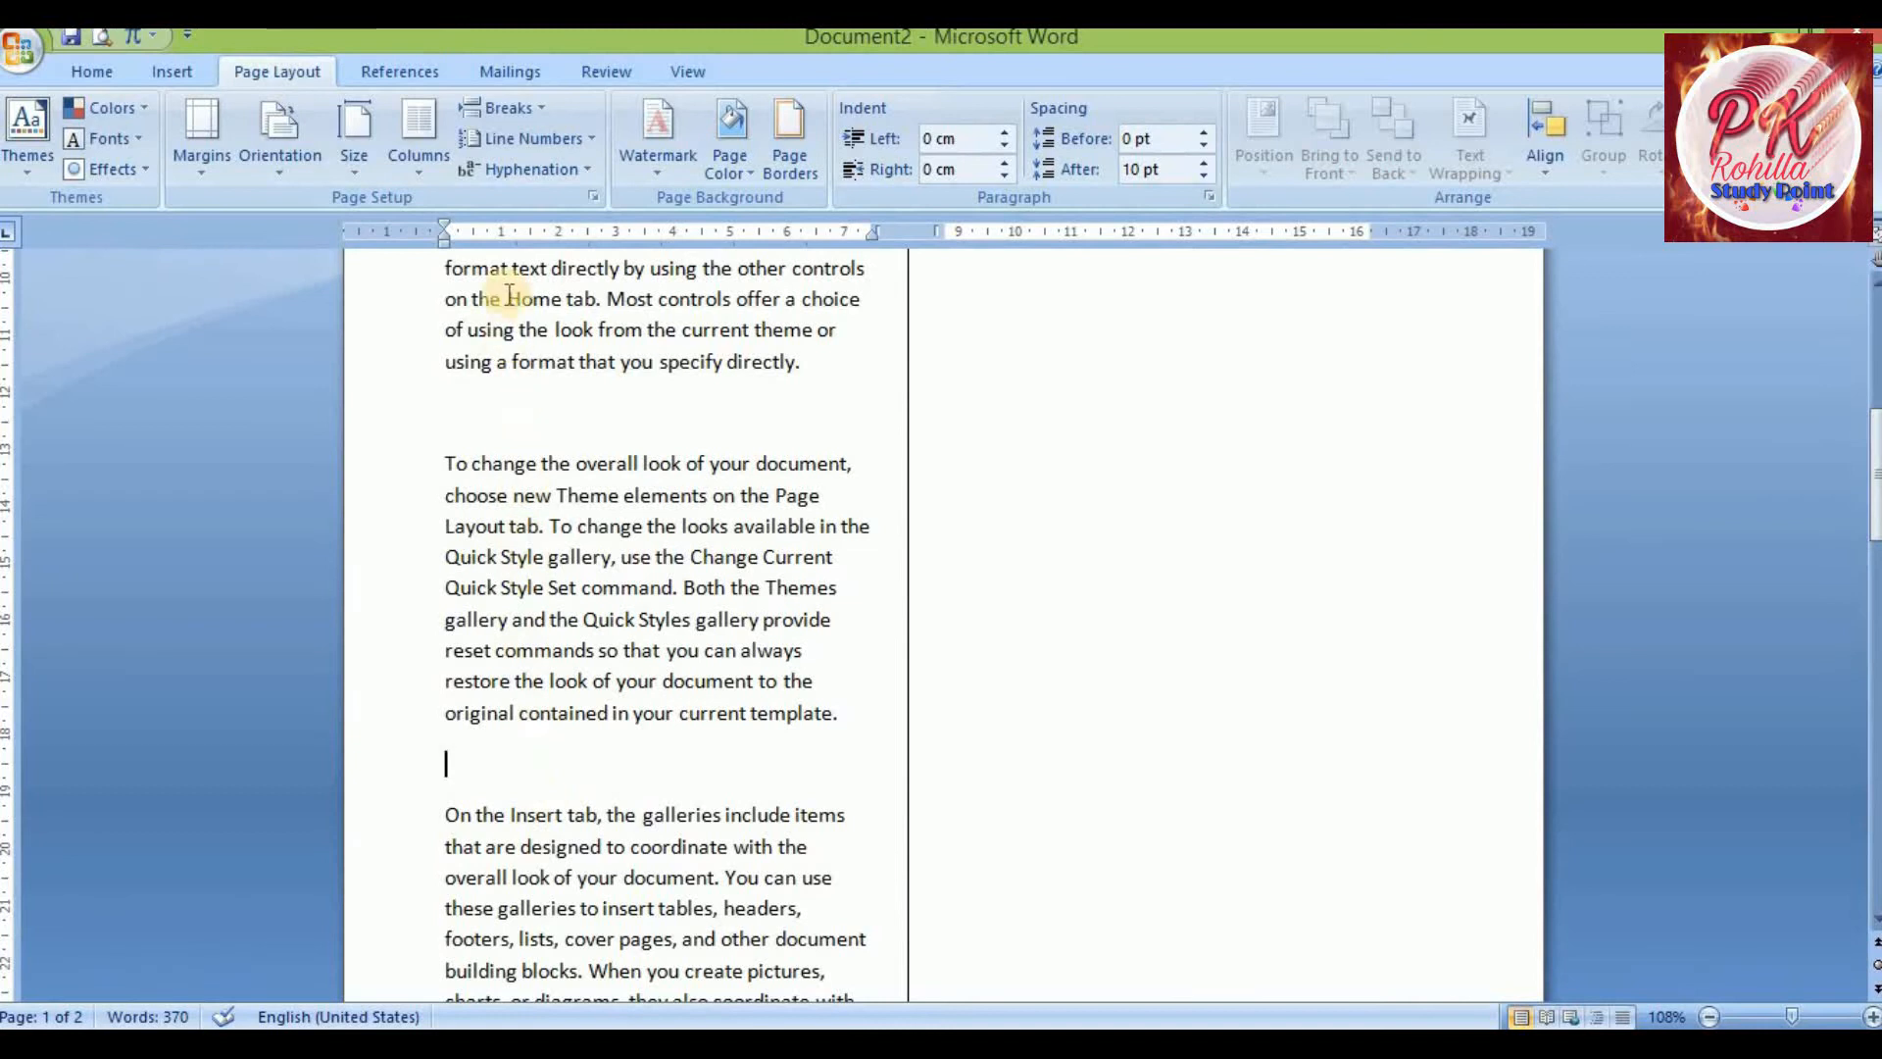
{"action": "left_click", "coordinate": [532, 106]}
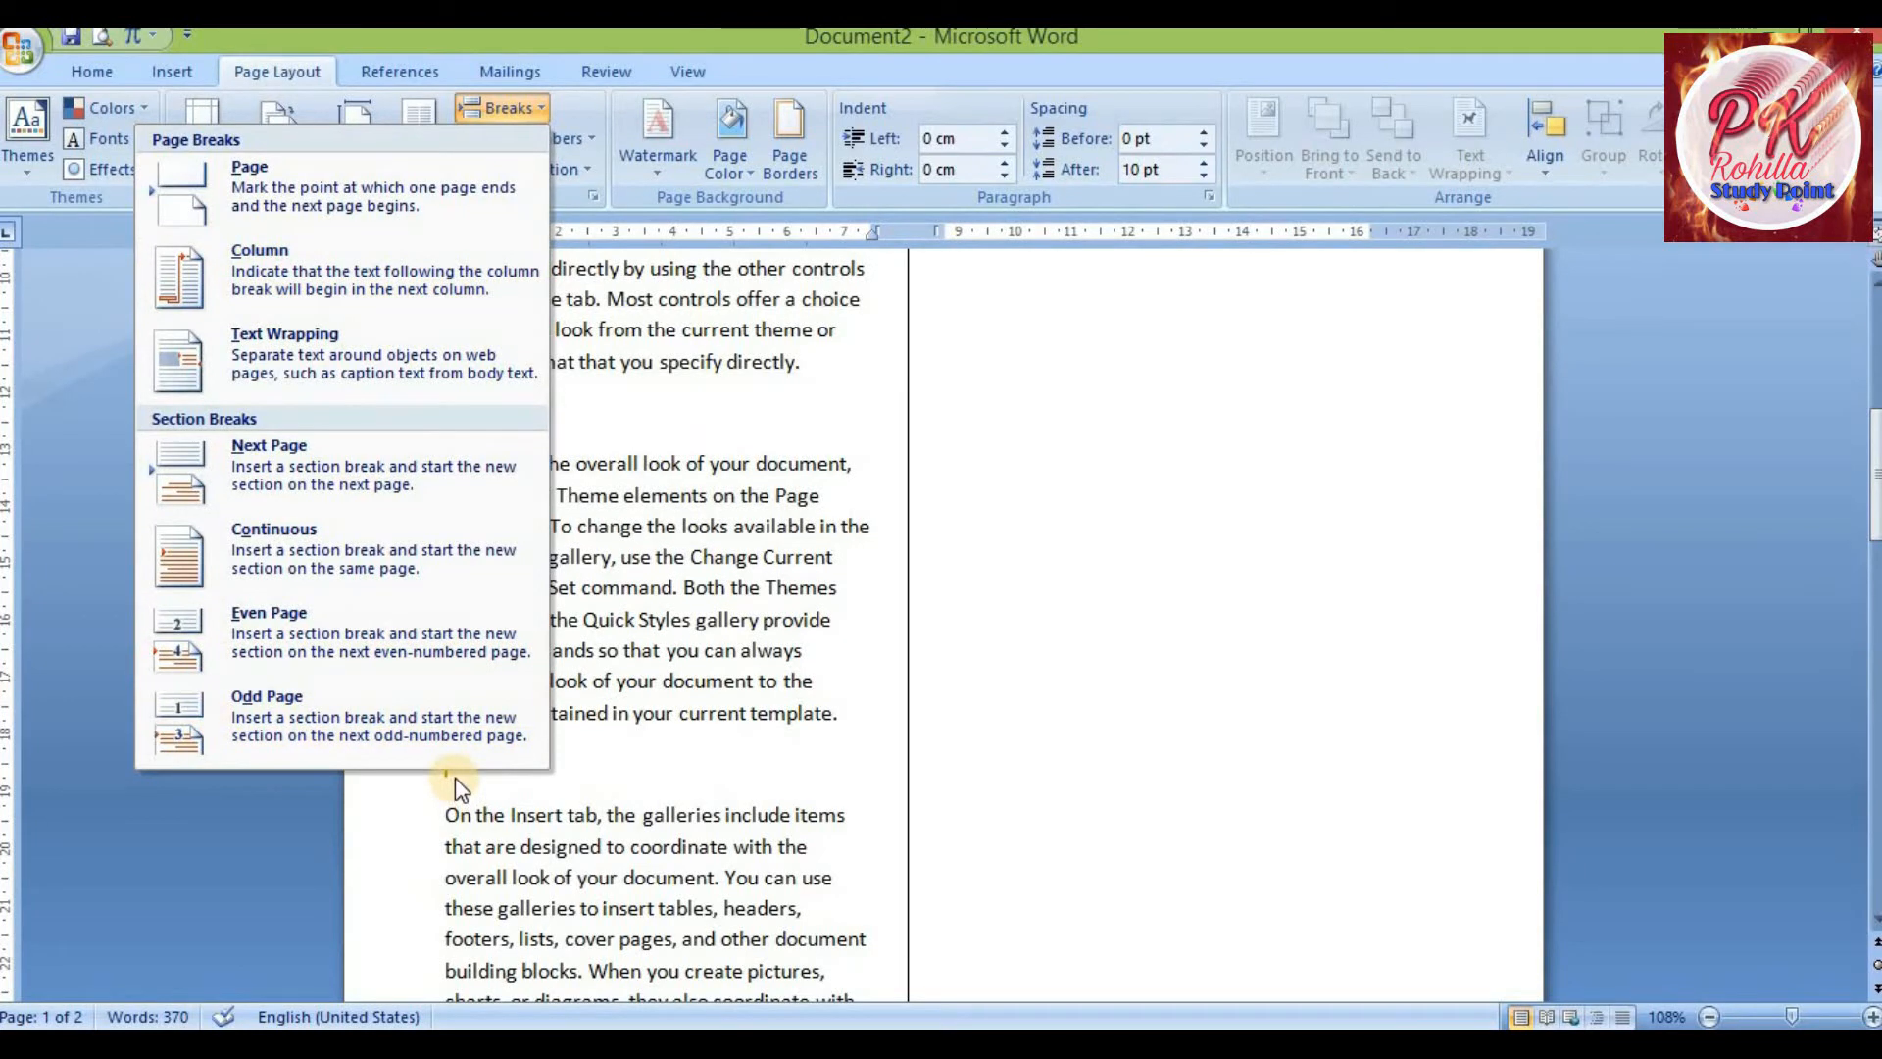
{"action": "left_click", "coordinate": [335, 291]}
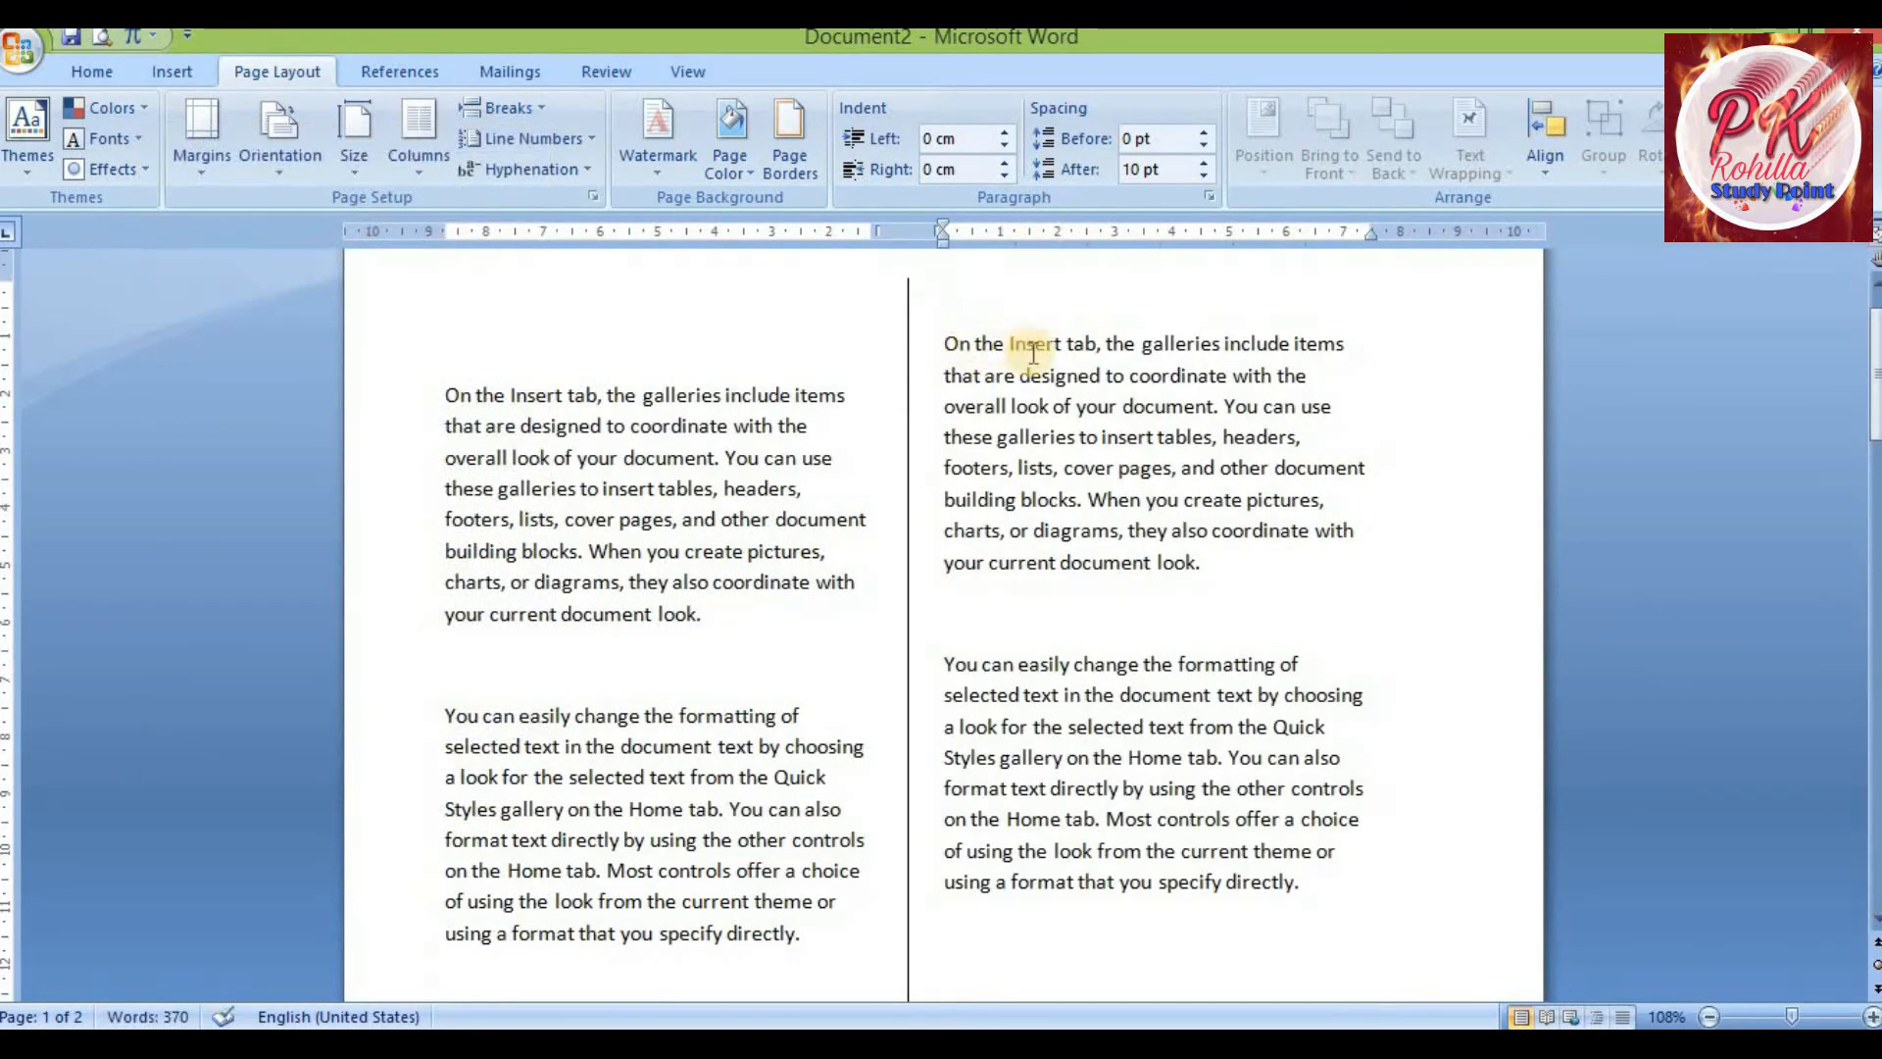
{"action": "scroll", "coordinate": [1025, 353], "scroll_direction": "down", "scroll_amount": 7}
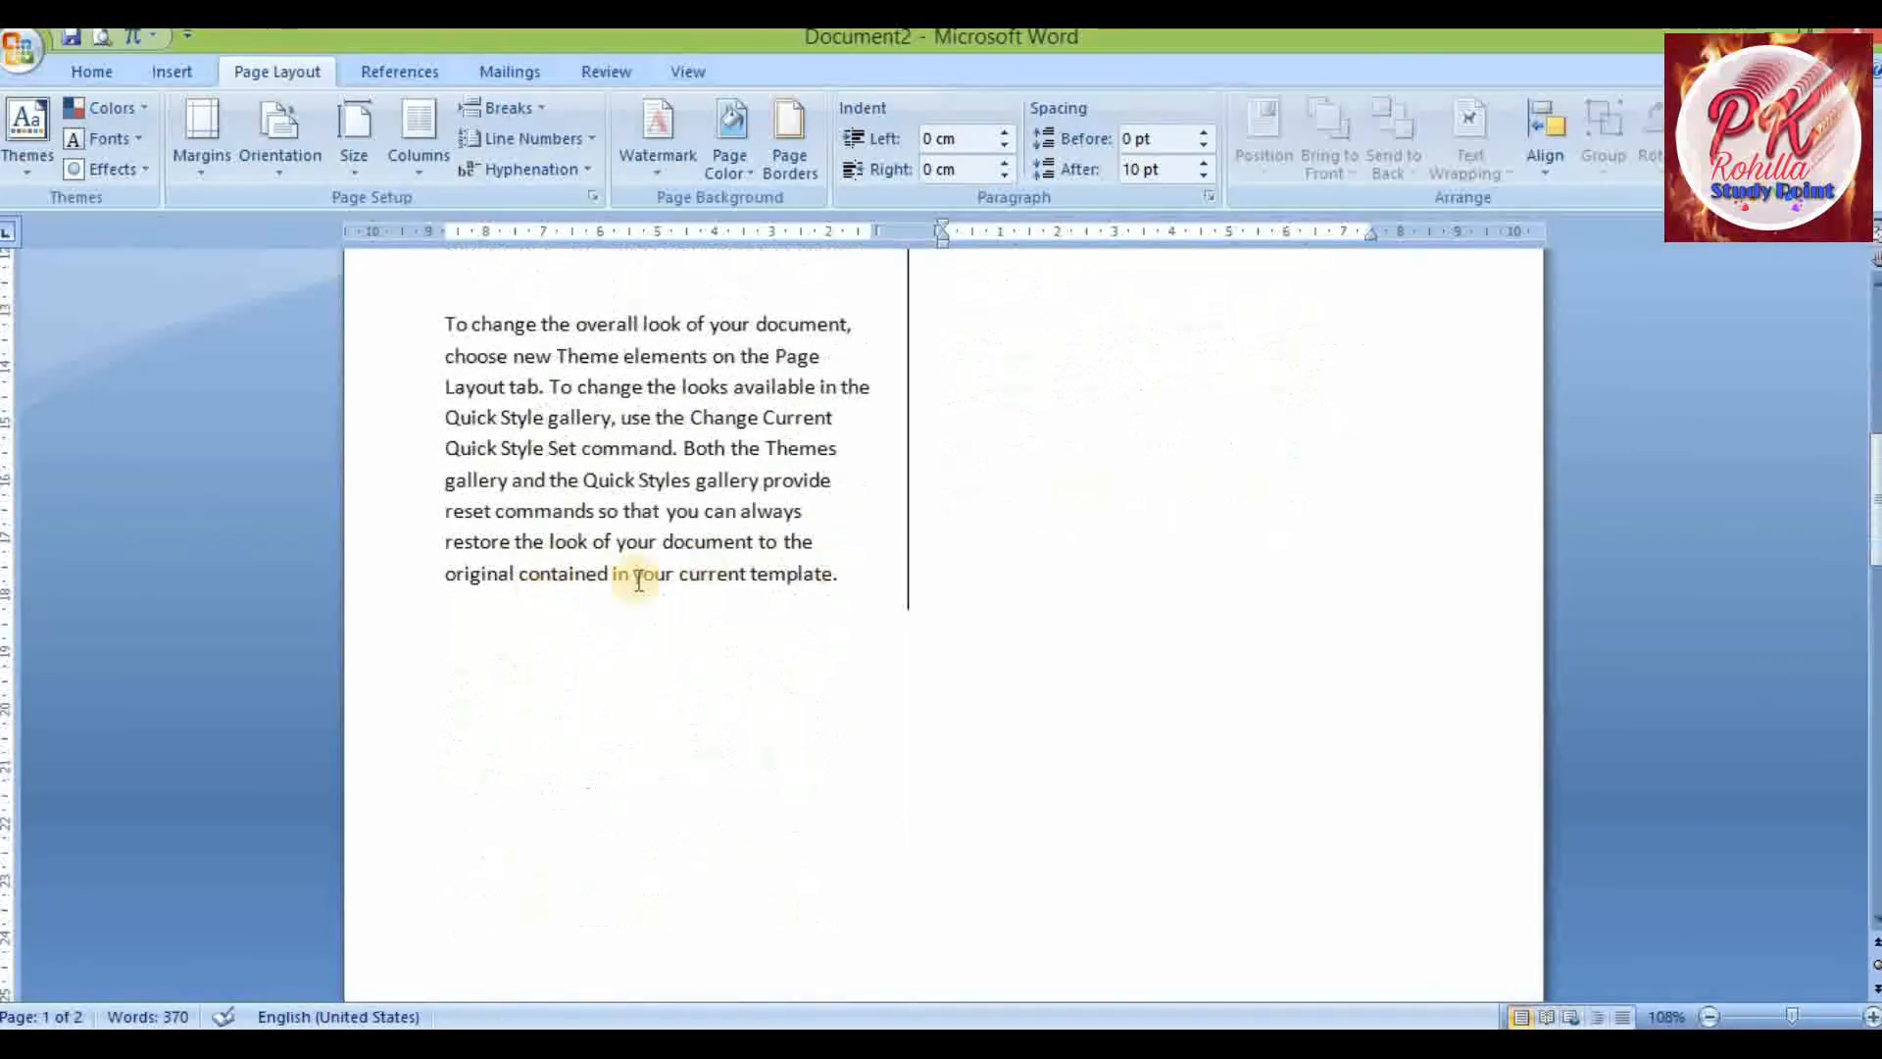
{"action": "scroll", "coordinate": [1012, 379], "scroll_direction": "up", "scroll_amount": 8}
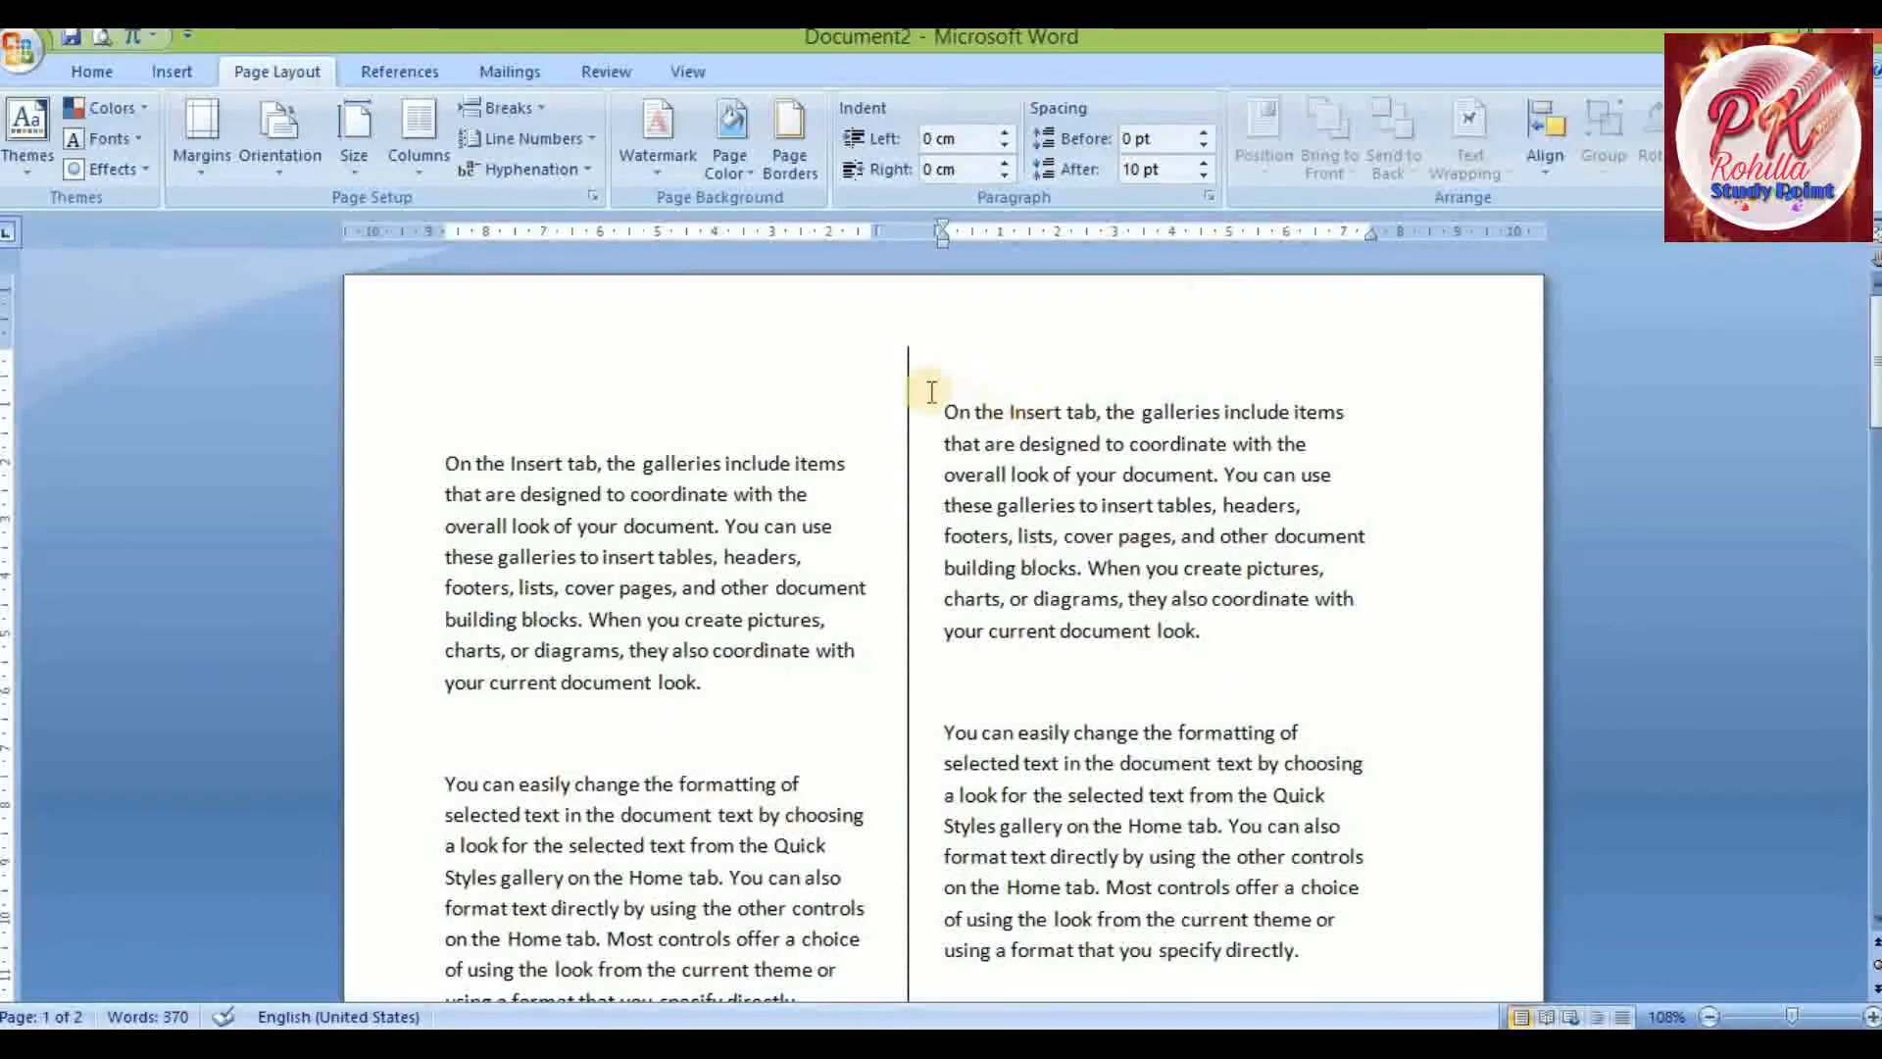
{"action": "left_click", "coordinate": [529, 110]}
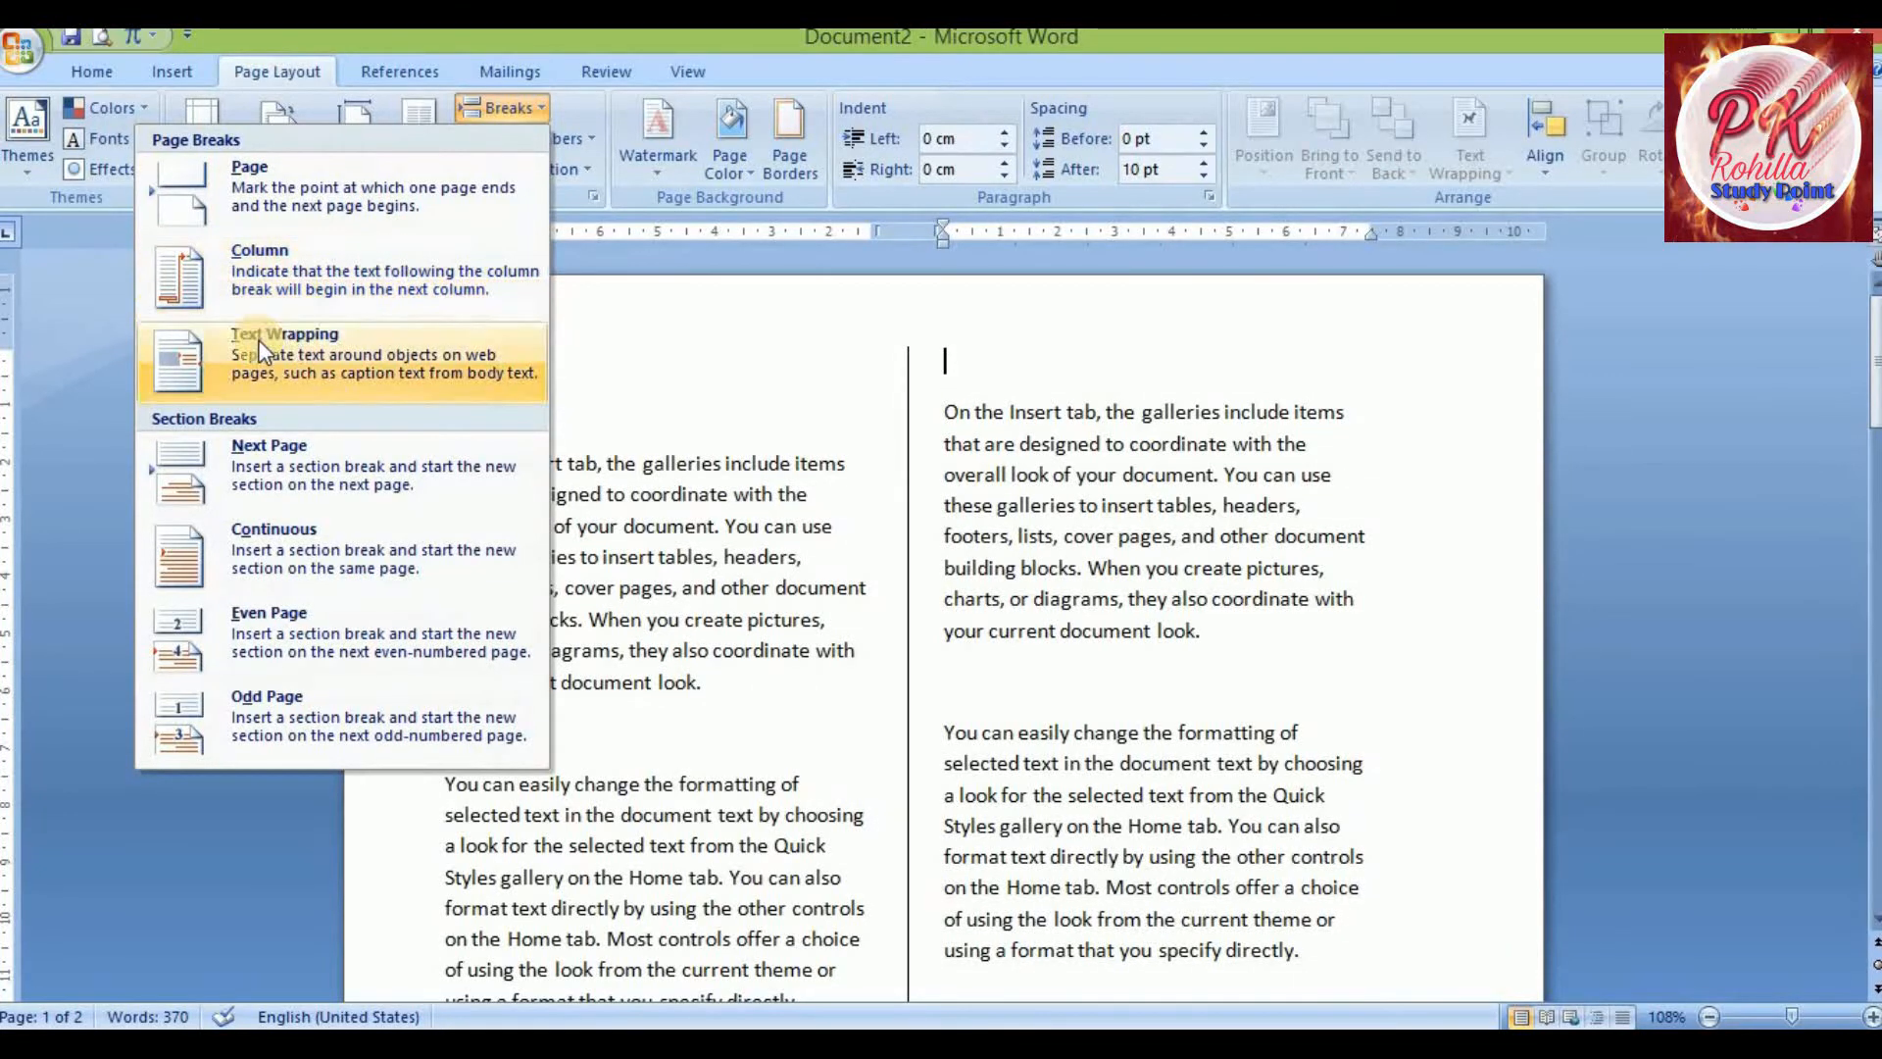
{"action": "left_click", "coordinate": [1122, 501]}
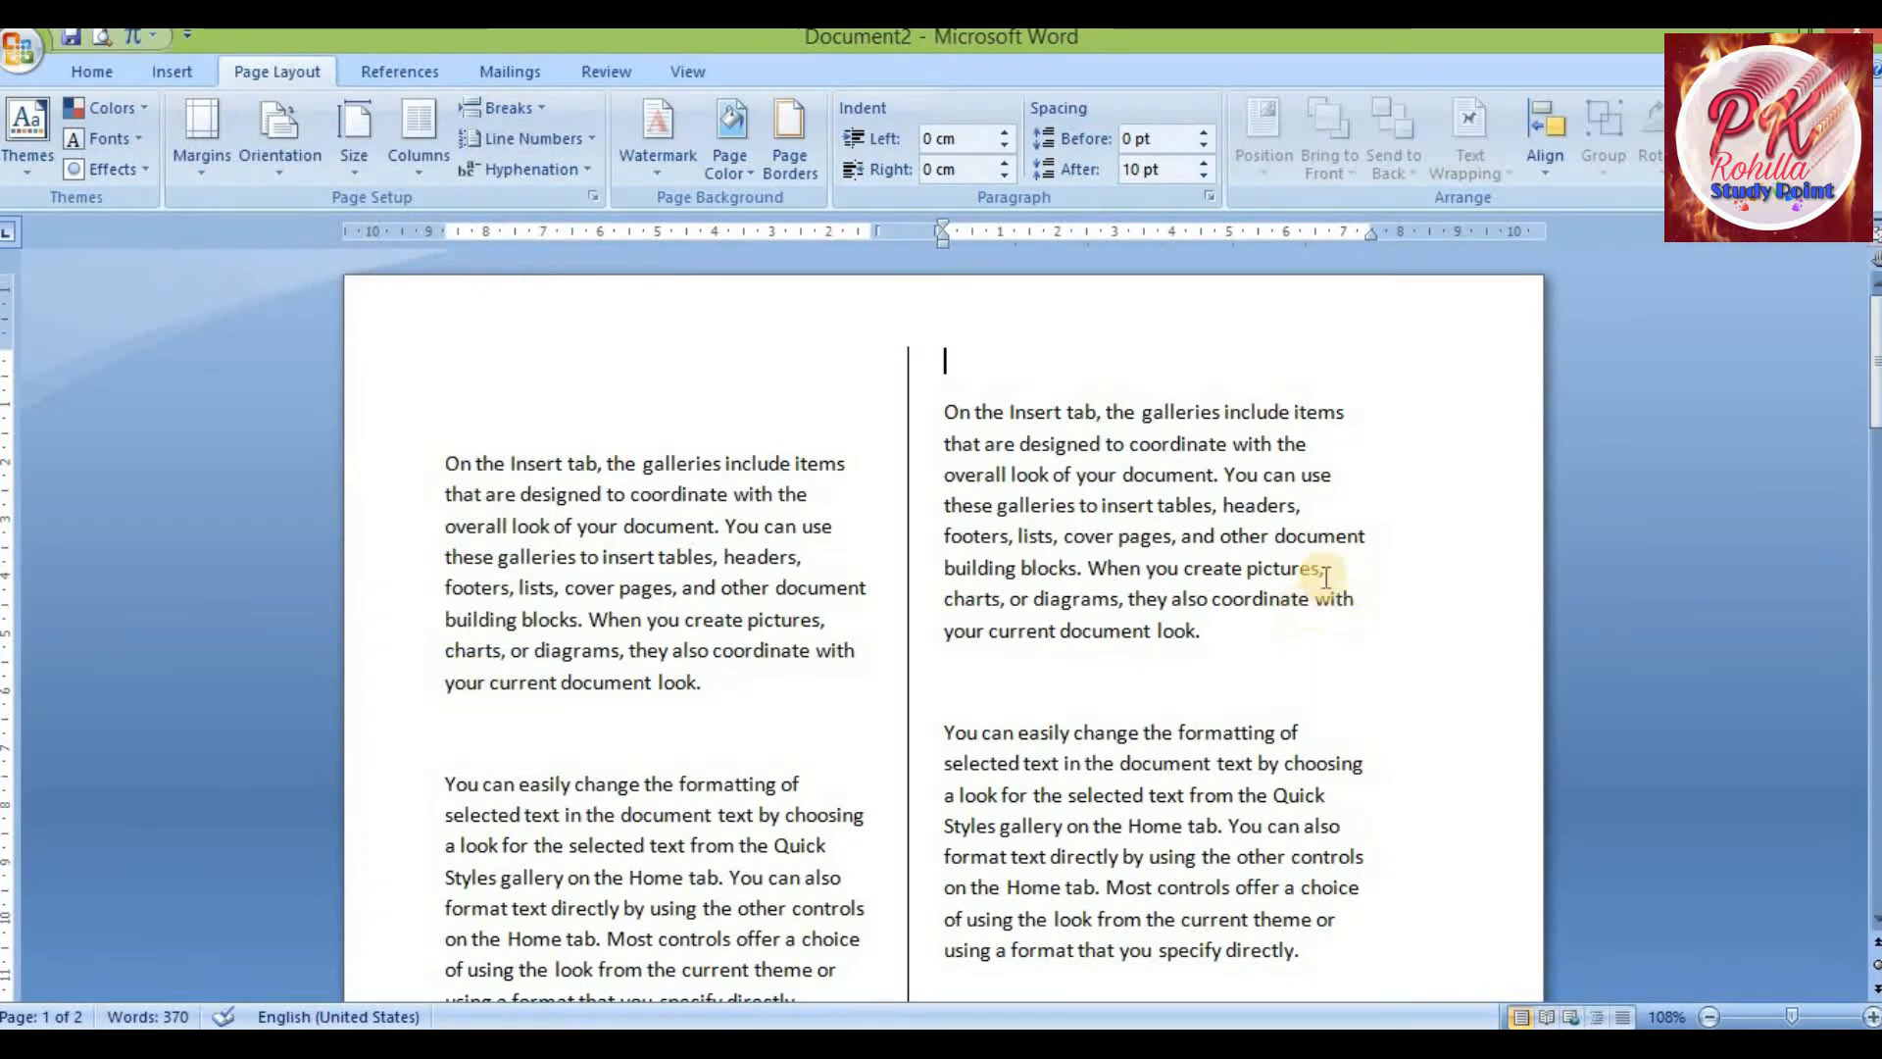
Insert a text wrapping break before the word 'directly.' at the end of the right-column paragraph
{"action": "scroll", "coordinate": [1285, 554], "scroll_direction": "down", "scroll_amount": 5}
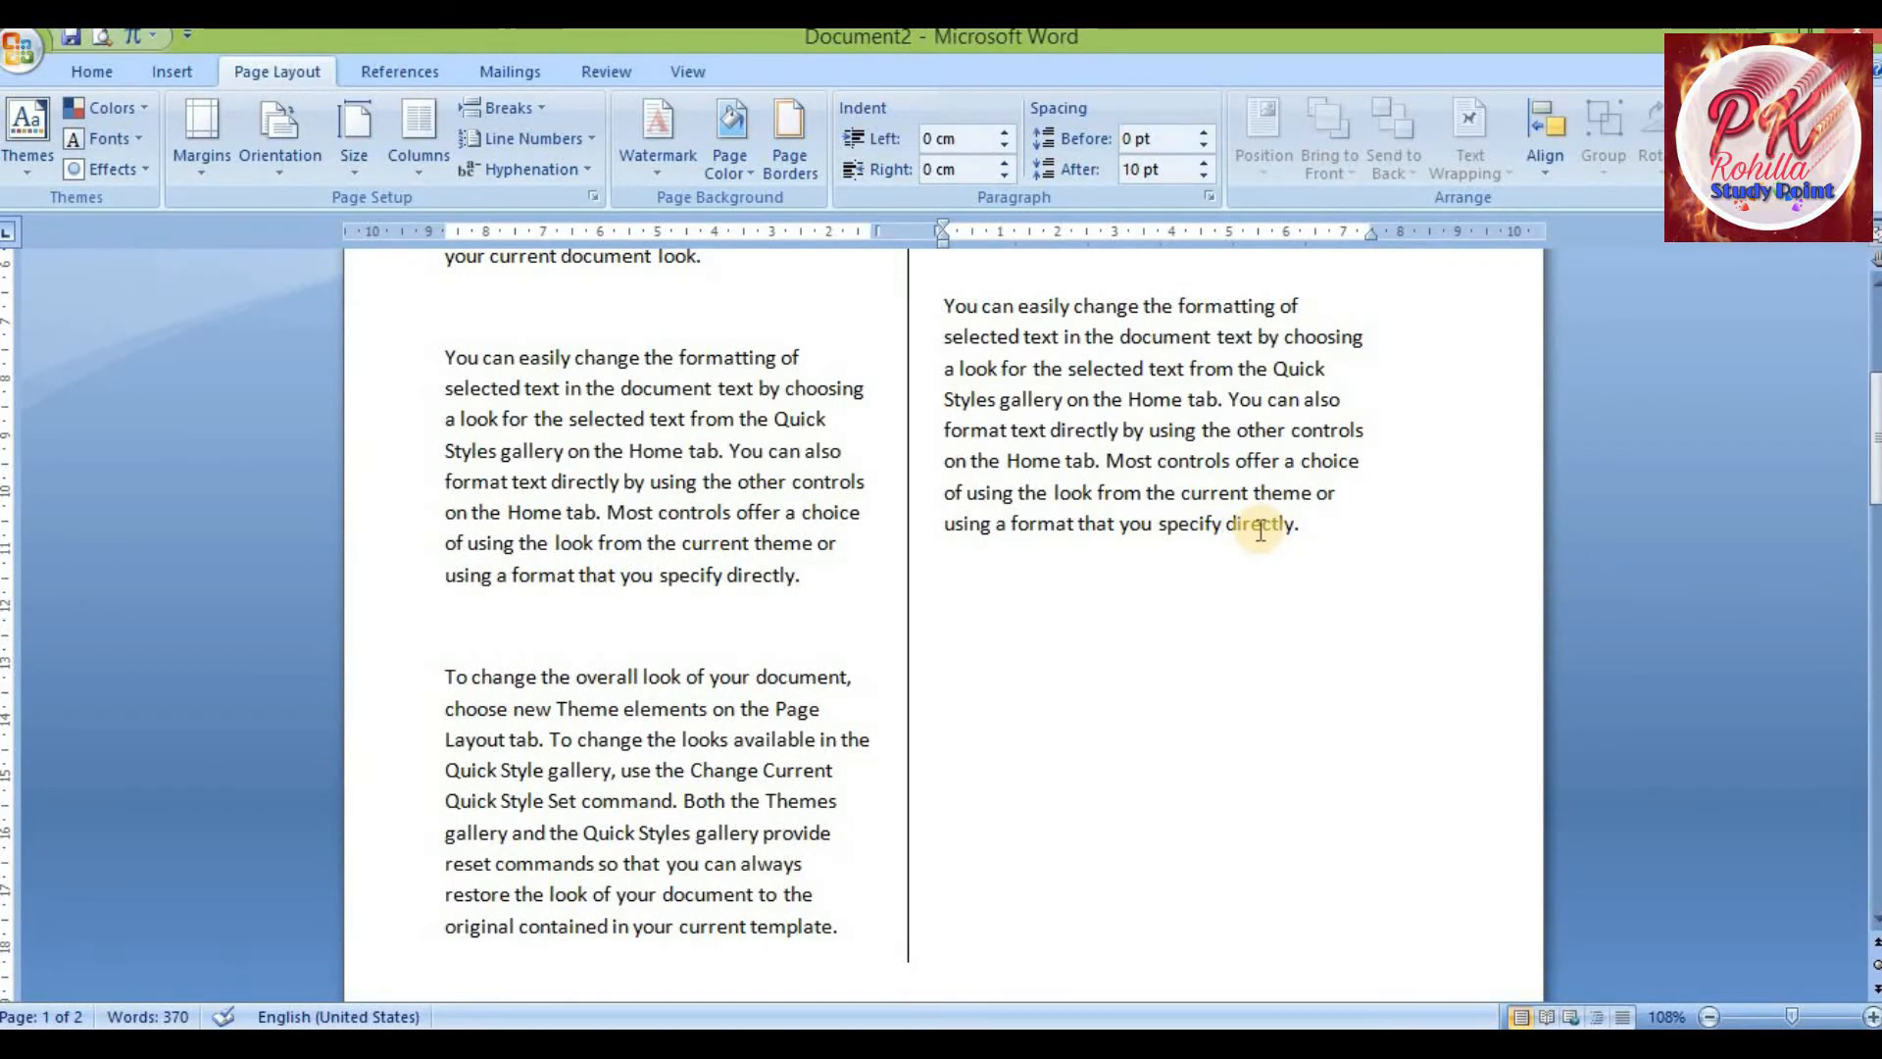
{"action": "left_click", "coordinate": [1223, 532]}
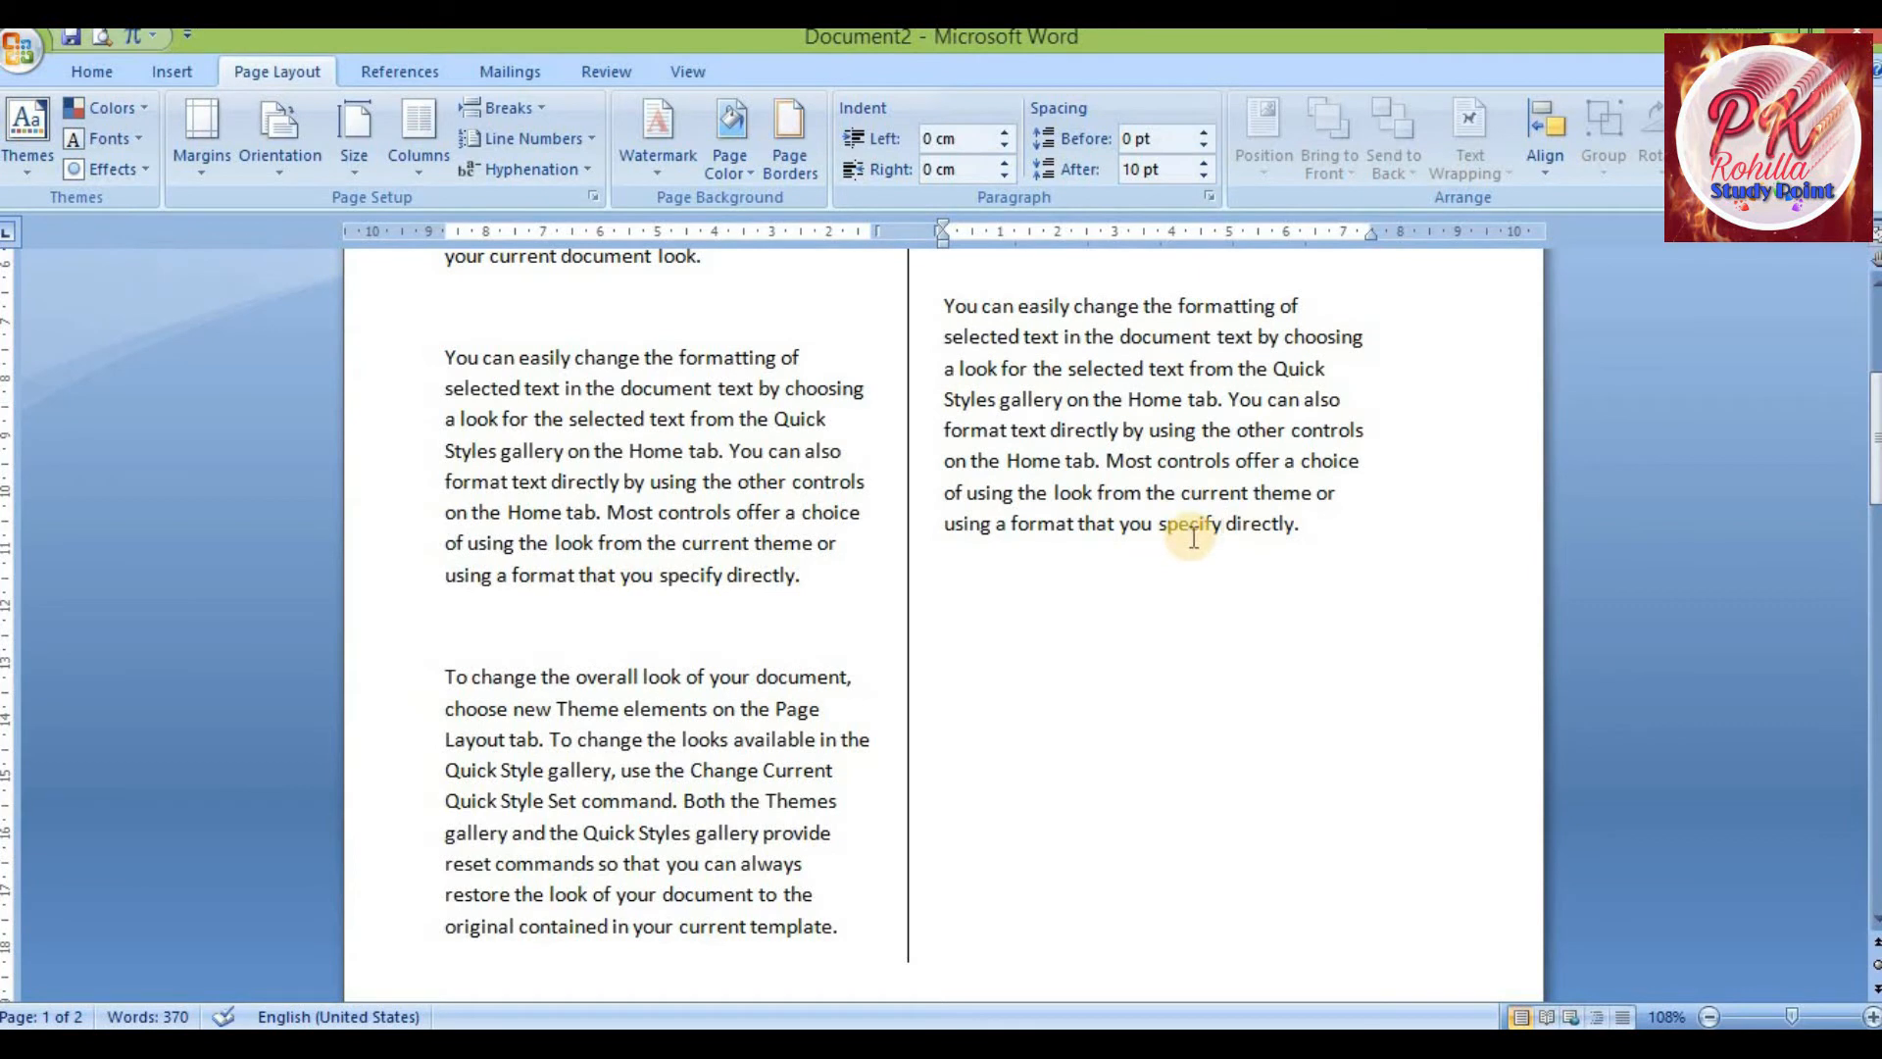
{"action": "left_click", "coordinate": [519, 110]}
{"action": "left_click", "coordinate": [365, 343]}
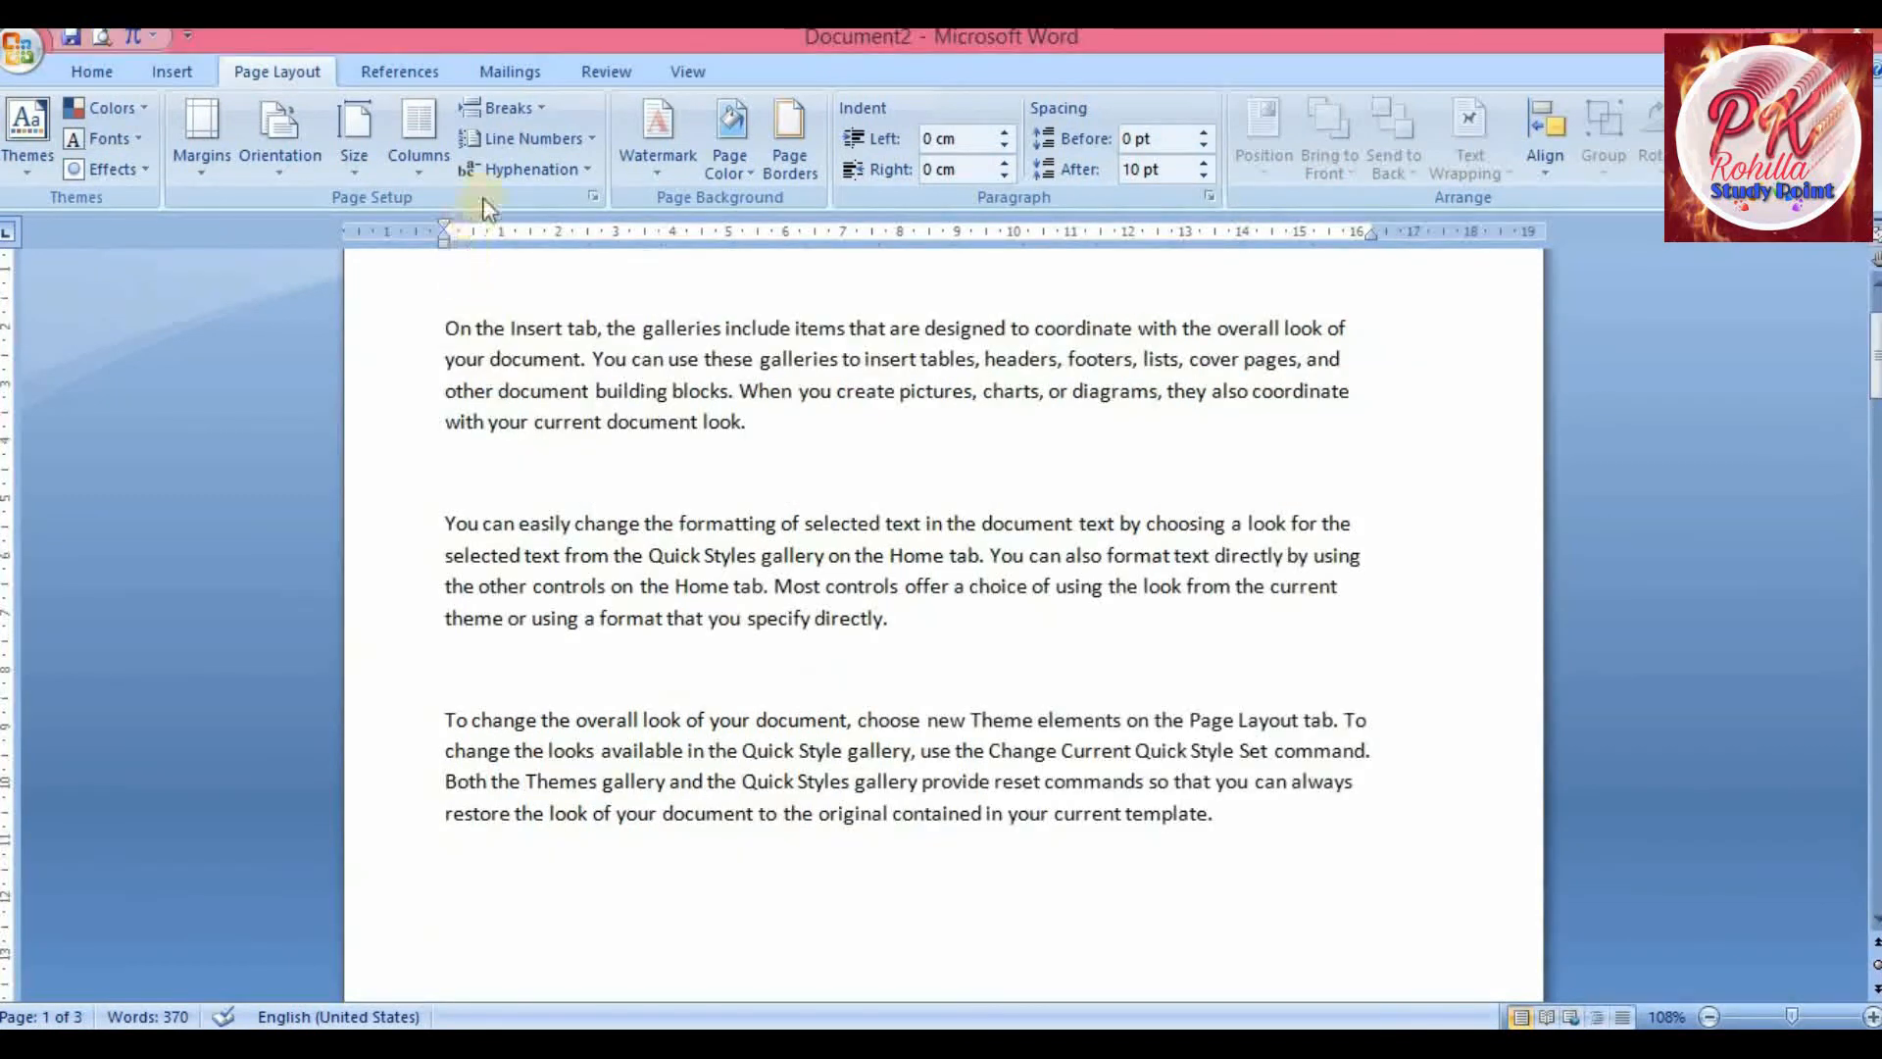
Insert a Next Page section break before the paragraph beginning 'To change the overall look of your document'
{"action": "left_click", "coordinate": [505, 108]}
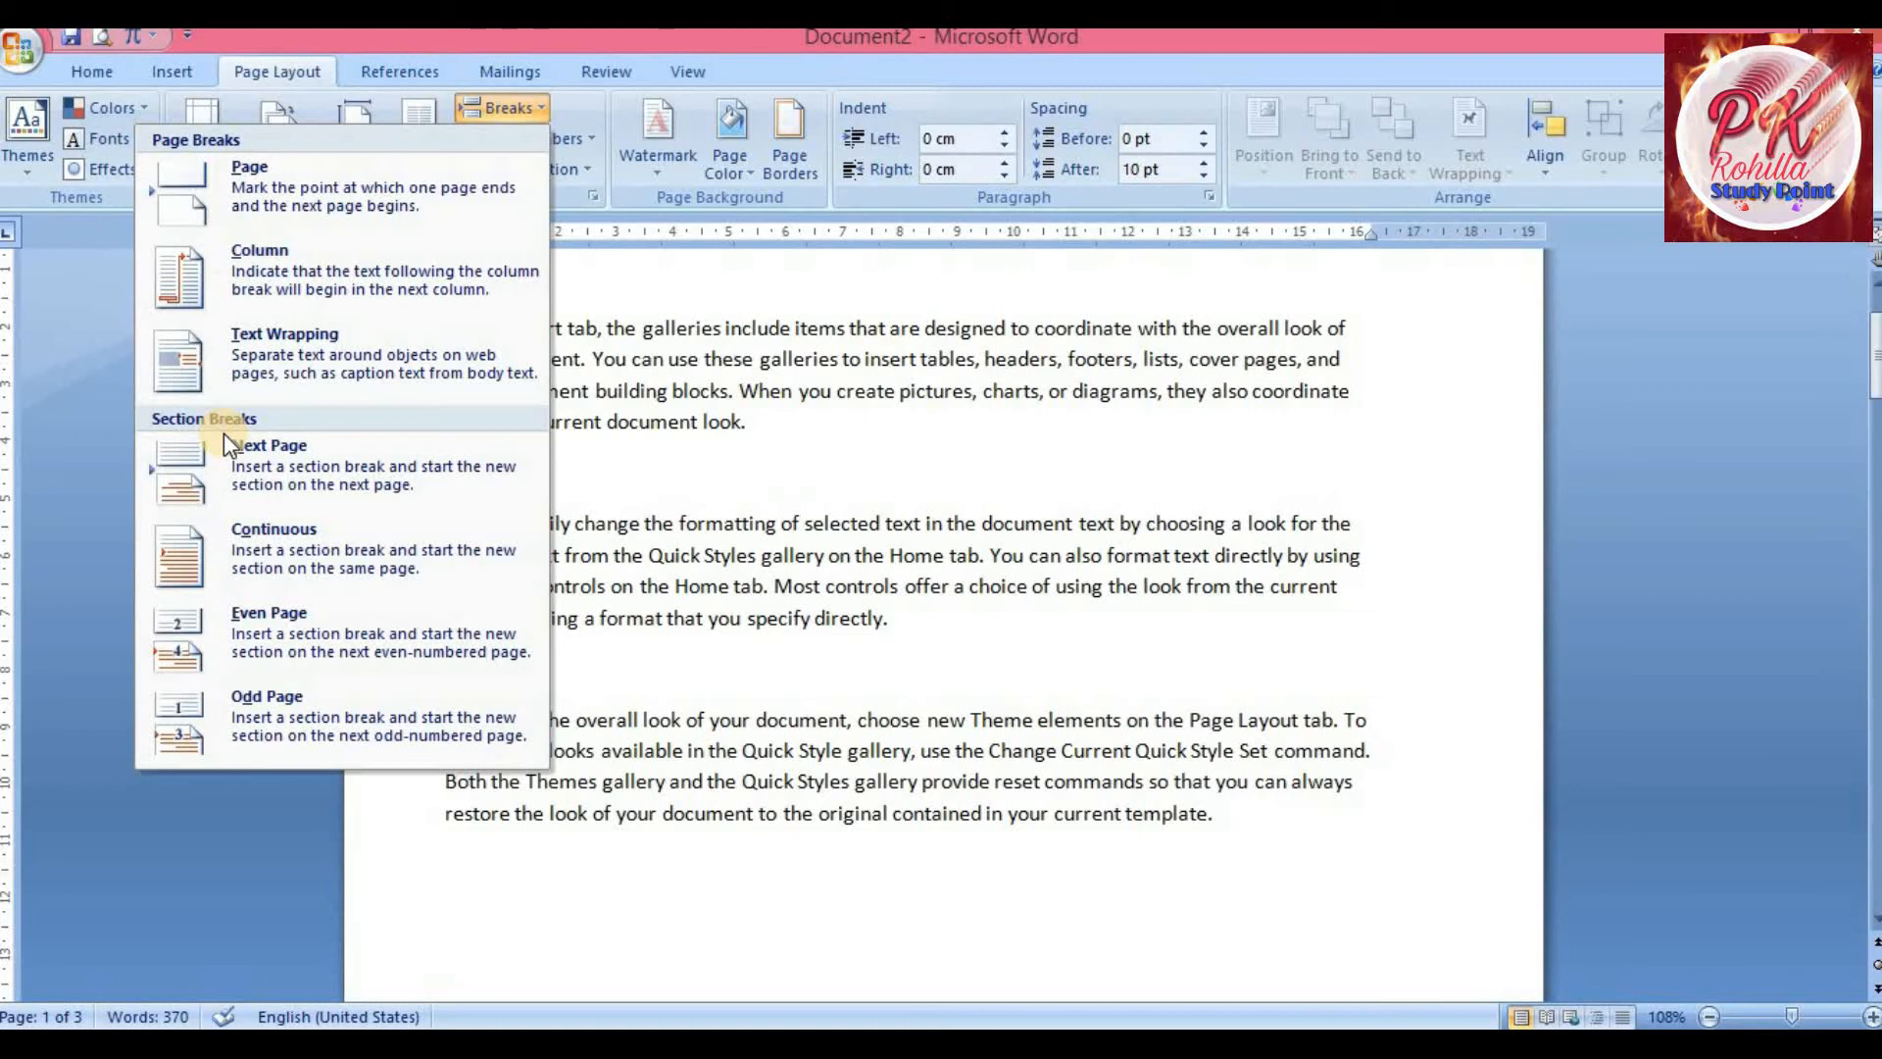
{"action": "left_click", "coordinate": [325, 468]}
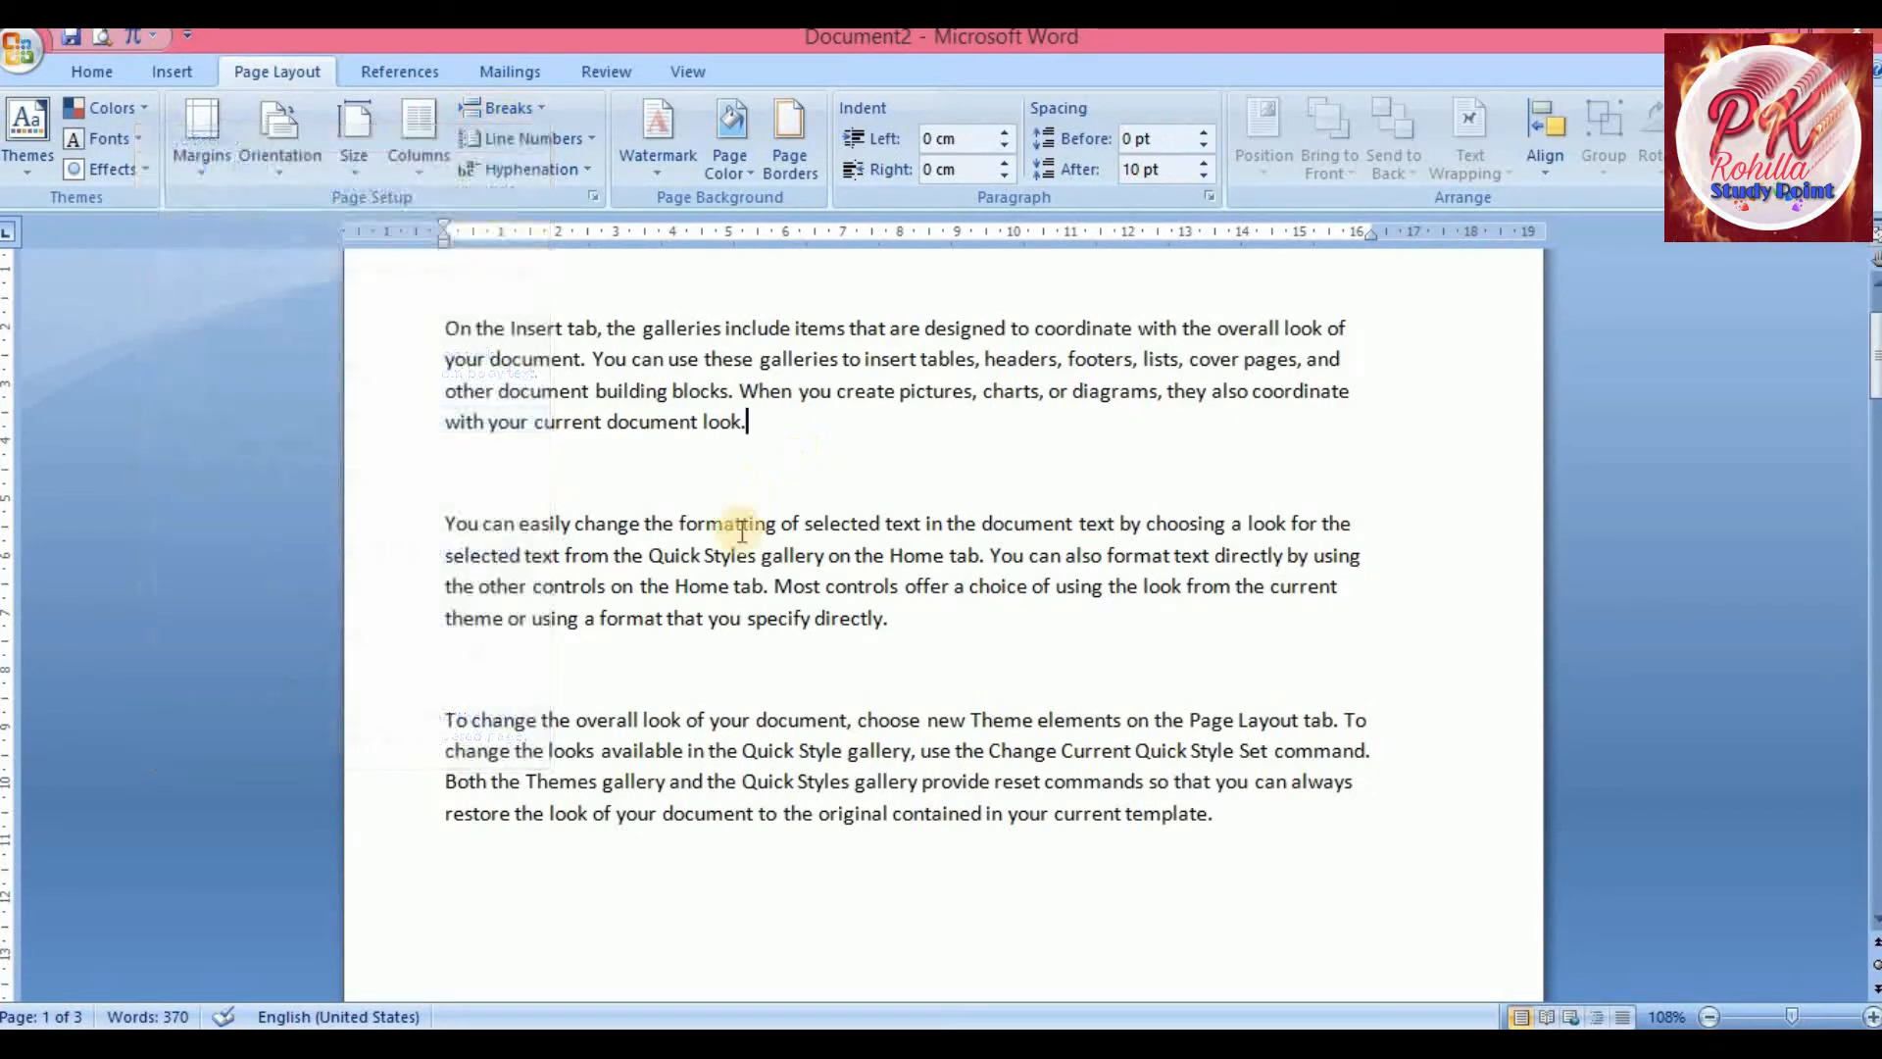
{"action": "left_click", "coordinate": [463, 457]}
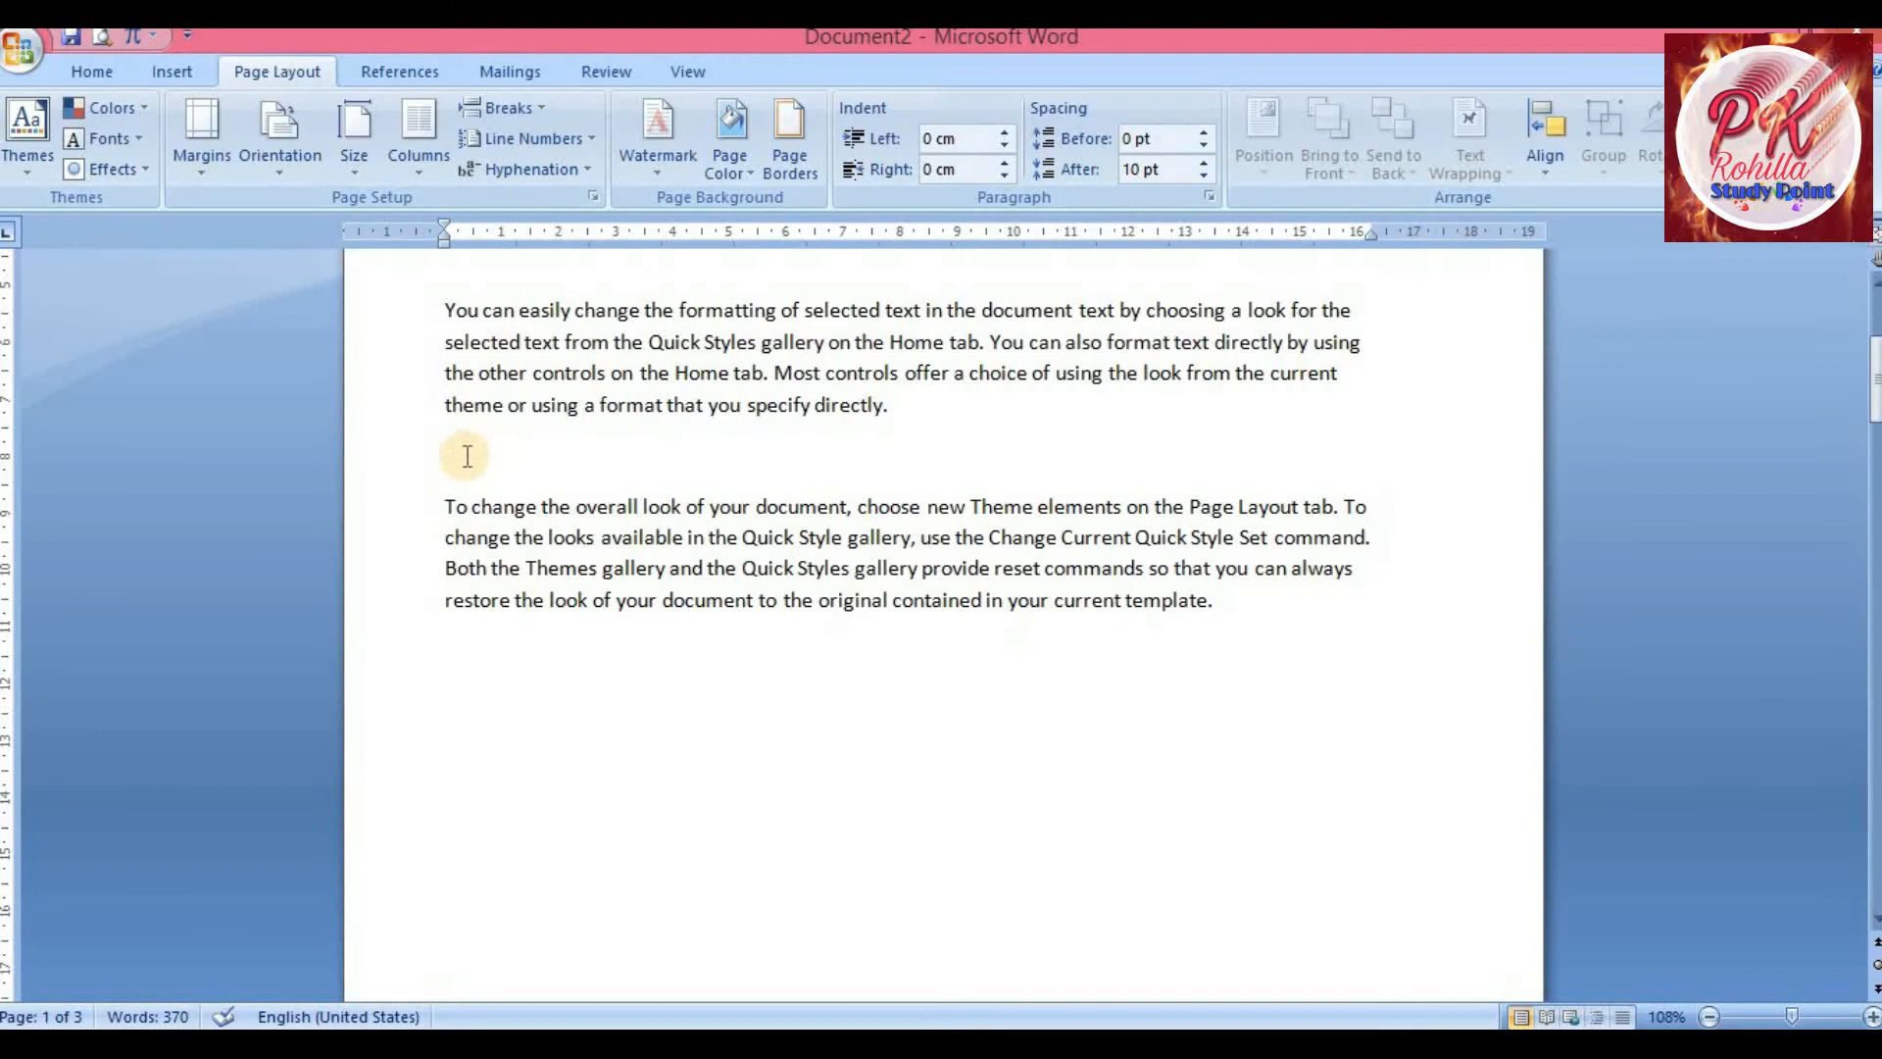
{"action": "left_click", "coordinate": [537, 107]}
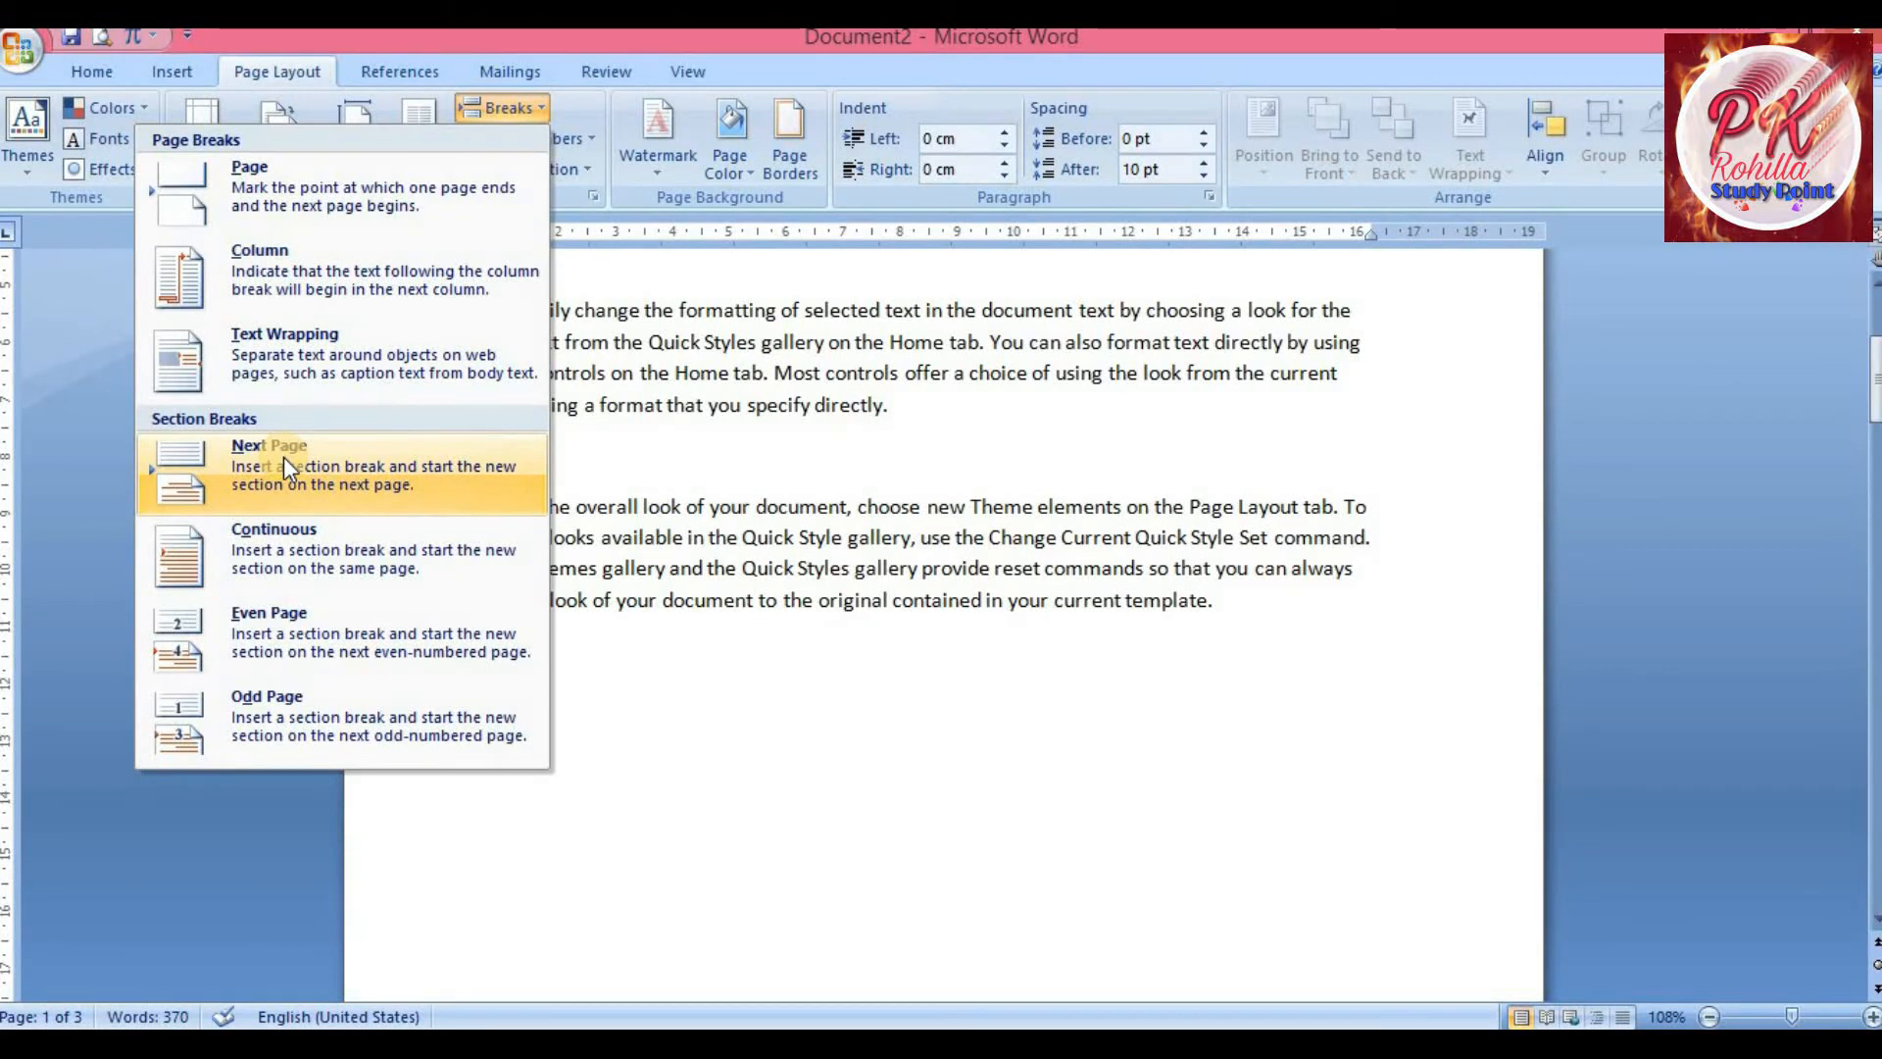
{"action": "left_click", "coordinate": [284, 456]}
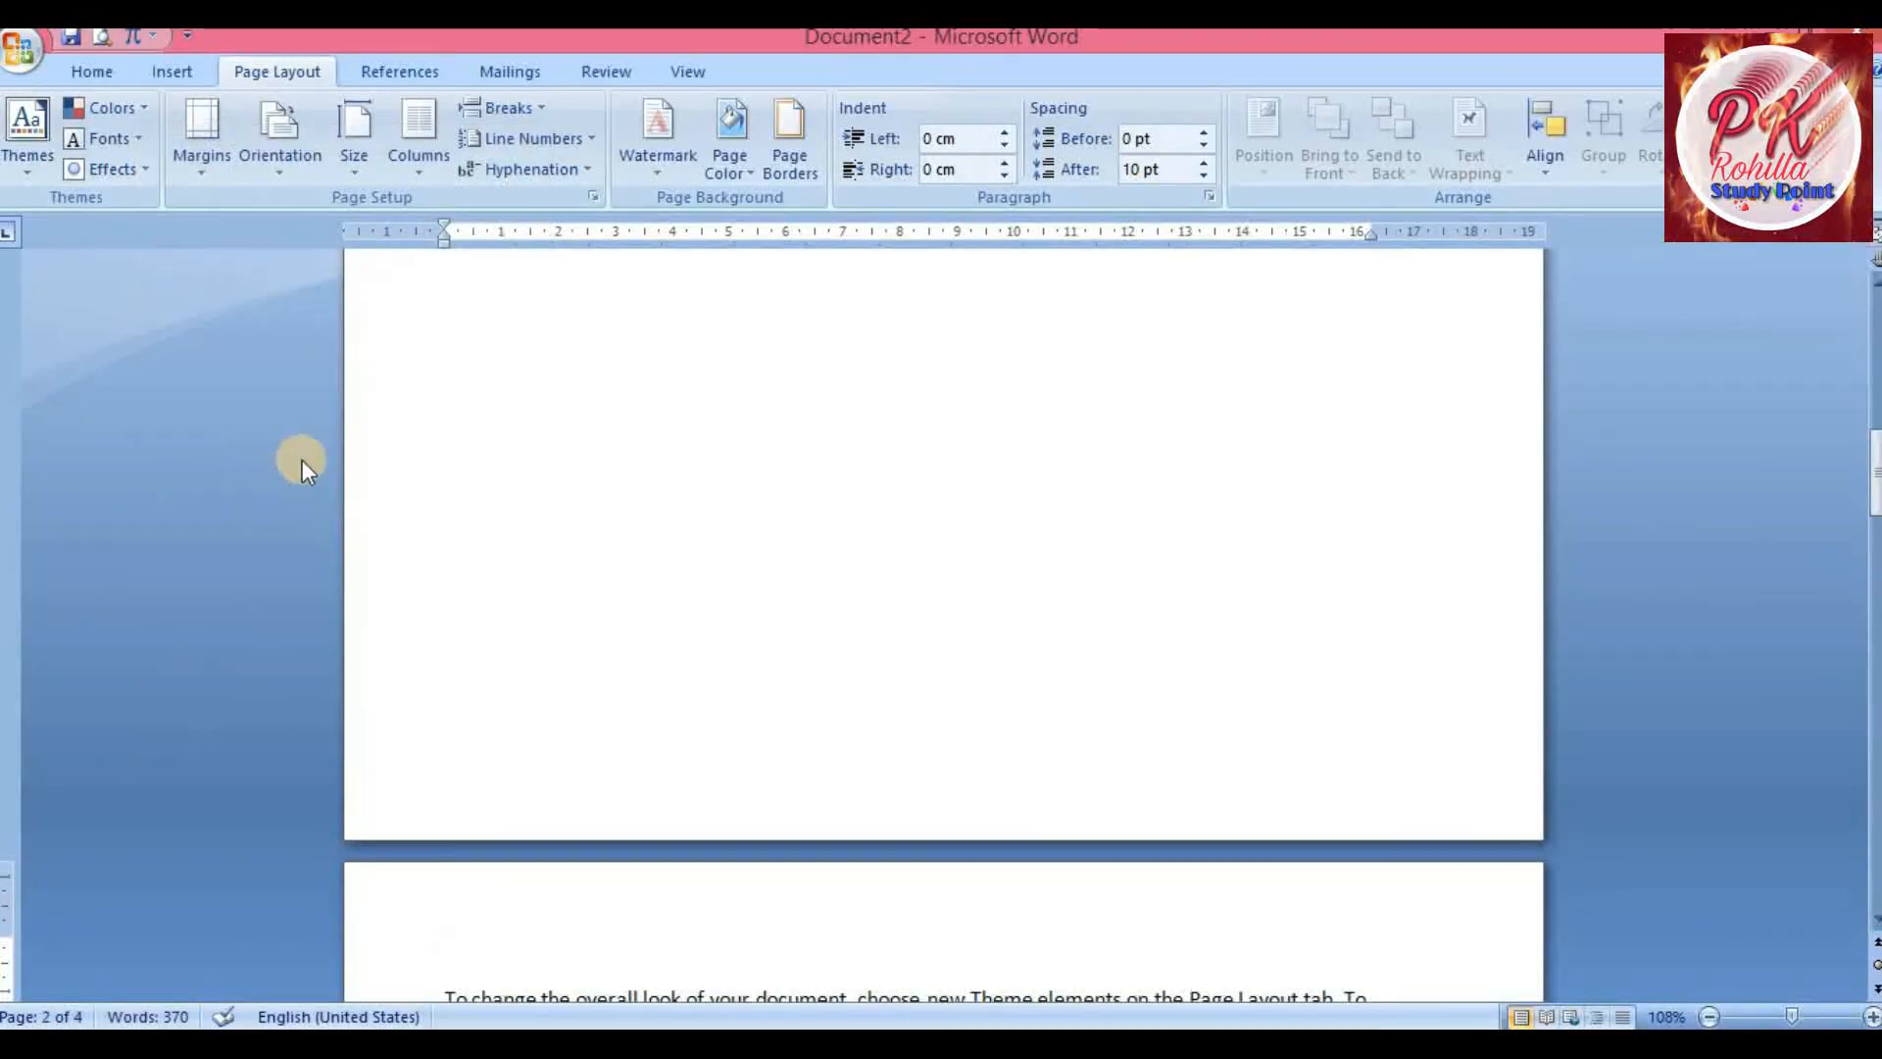
Apply a two-column layout to the new section containing the 'To change the overall look' paragraph
{"action": "scroll", "coordinate": [352, 706], "scroll_direction": "down", "scroll_amount": 3}
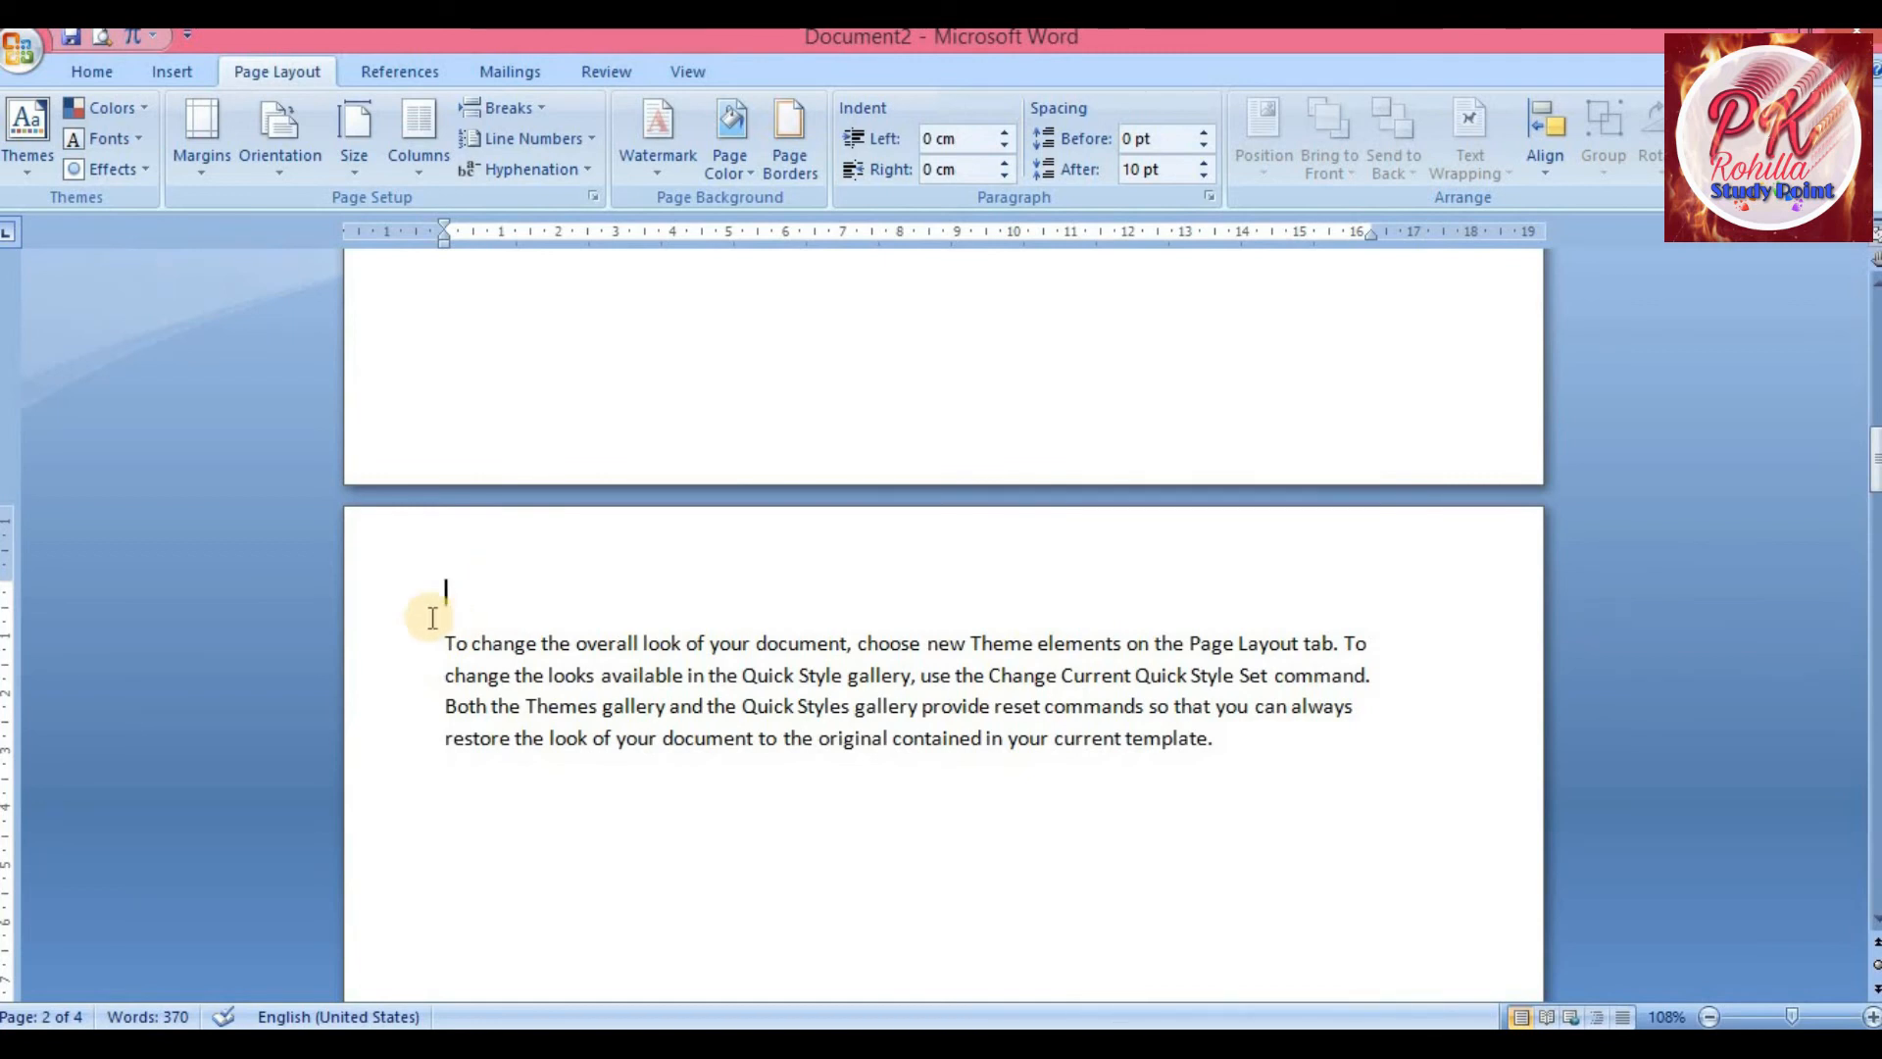
{"action": "left_click", "coordinate": [414, 182]}
{"action": "left_click", "coordinate": [353, 299]}
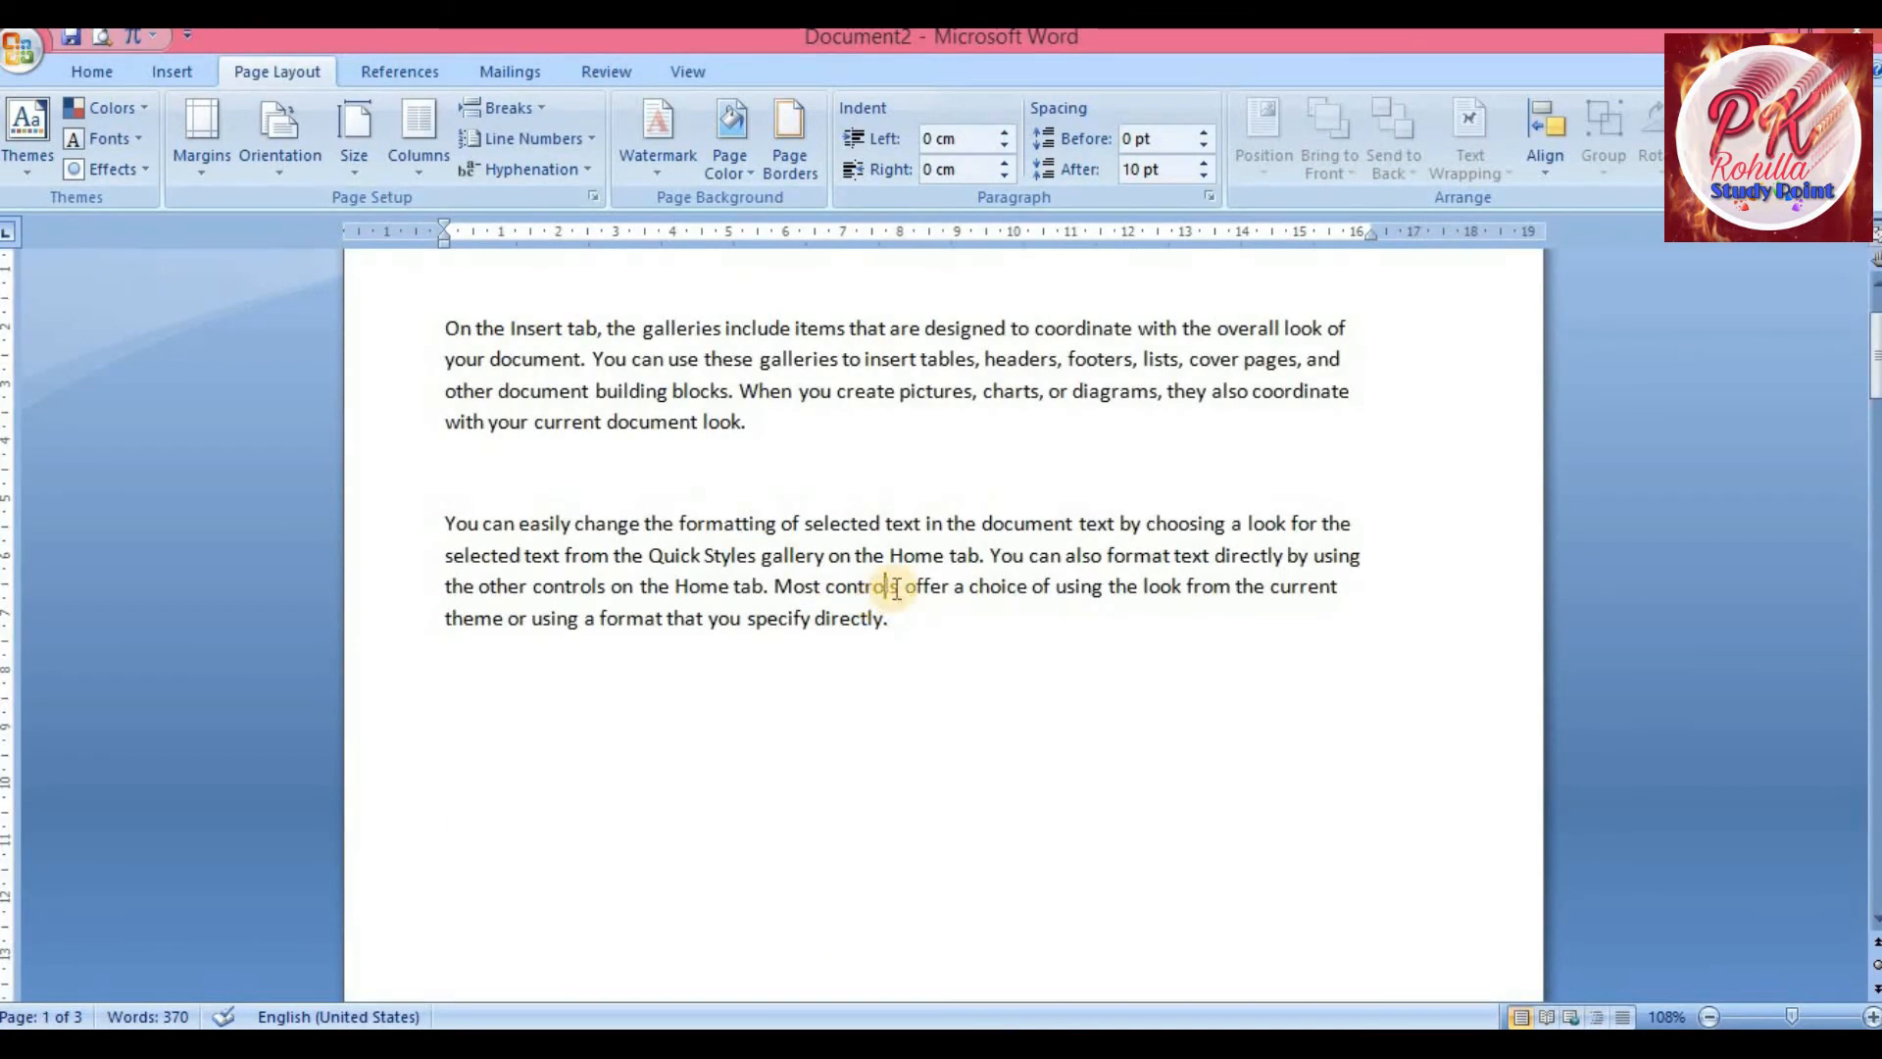
Select the first two paragraphs on the first page
{"action": "scroll", "coordinate": [896, 588], "scroll_direction": "up", "scroll_amount": 2}
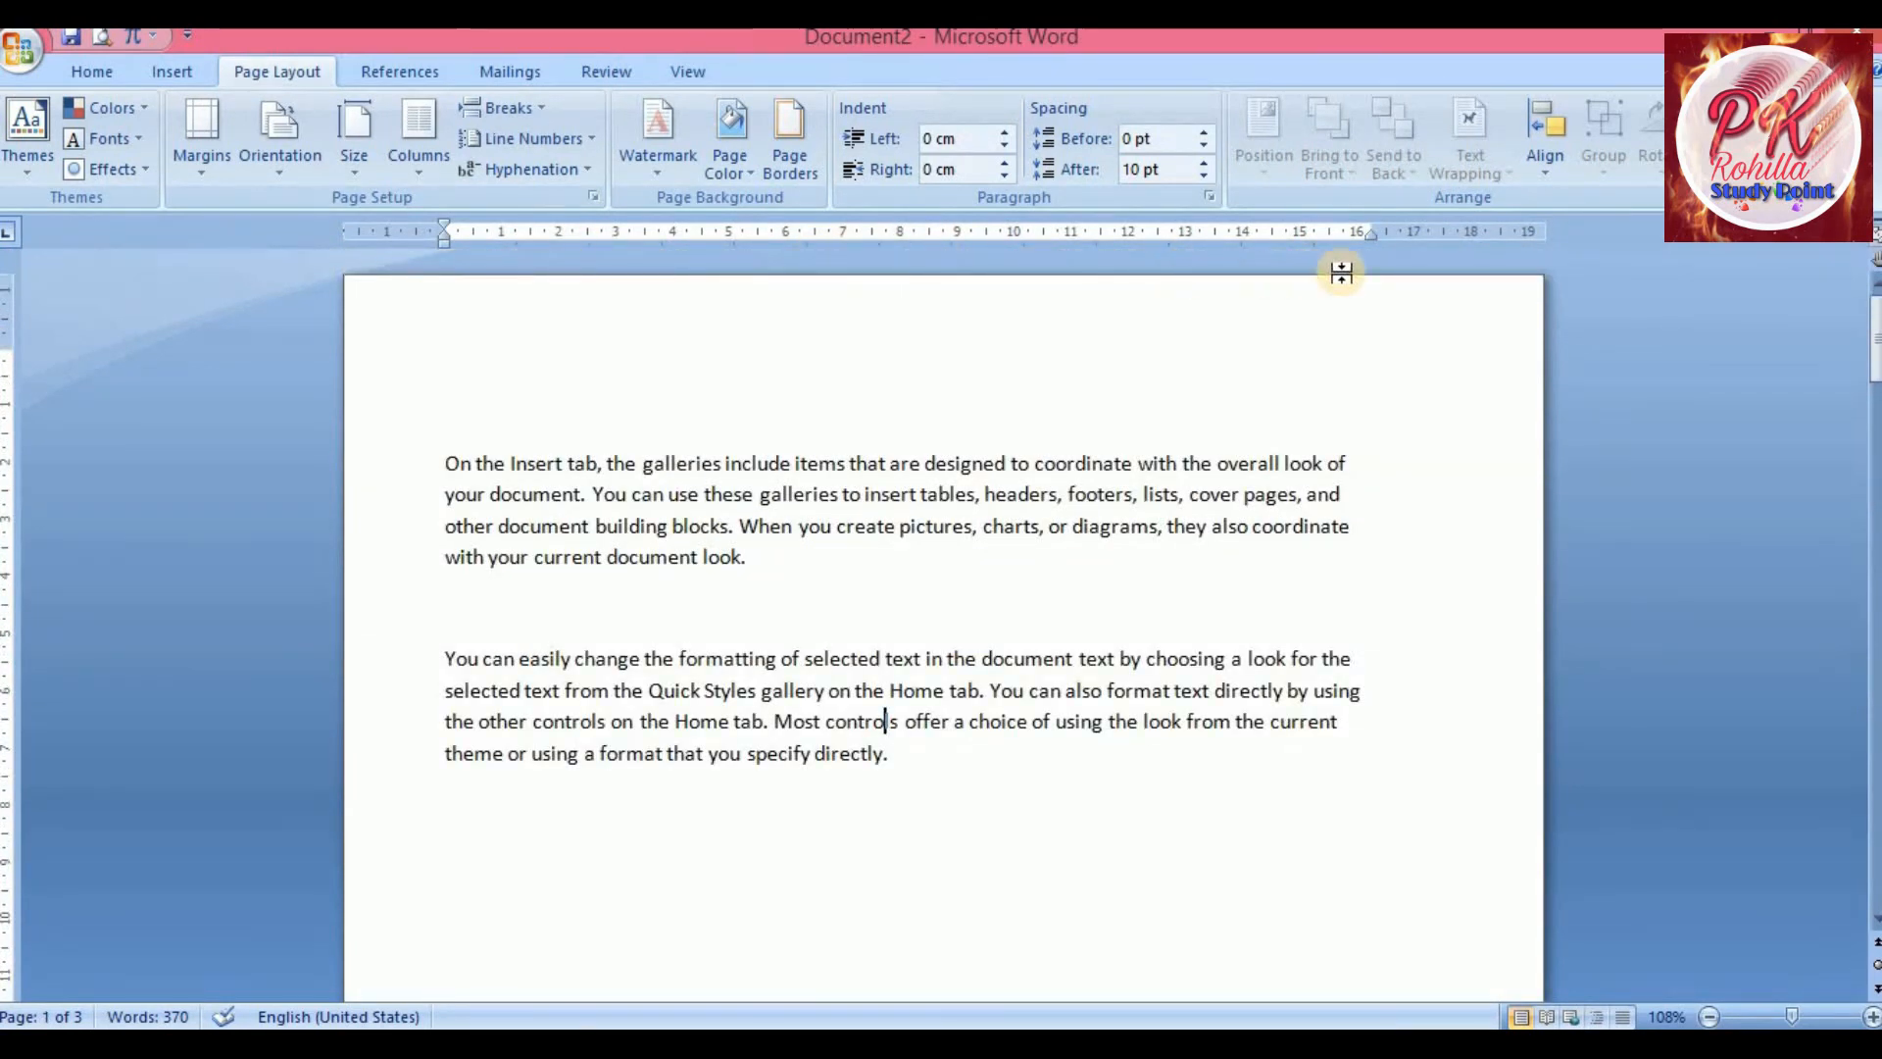
{"action": "left_click_drag", "start_coordinate": [446, 463], "coordinate": [582, 495]}
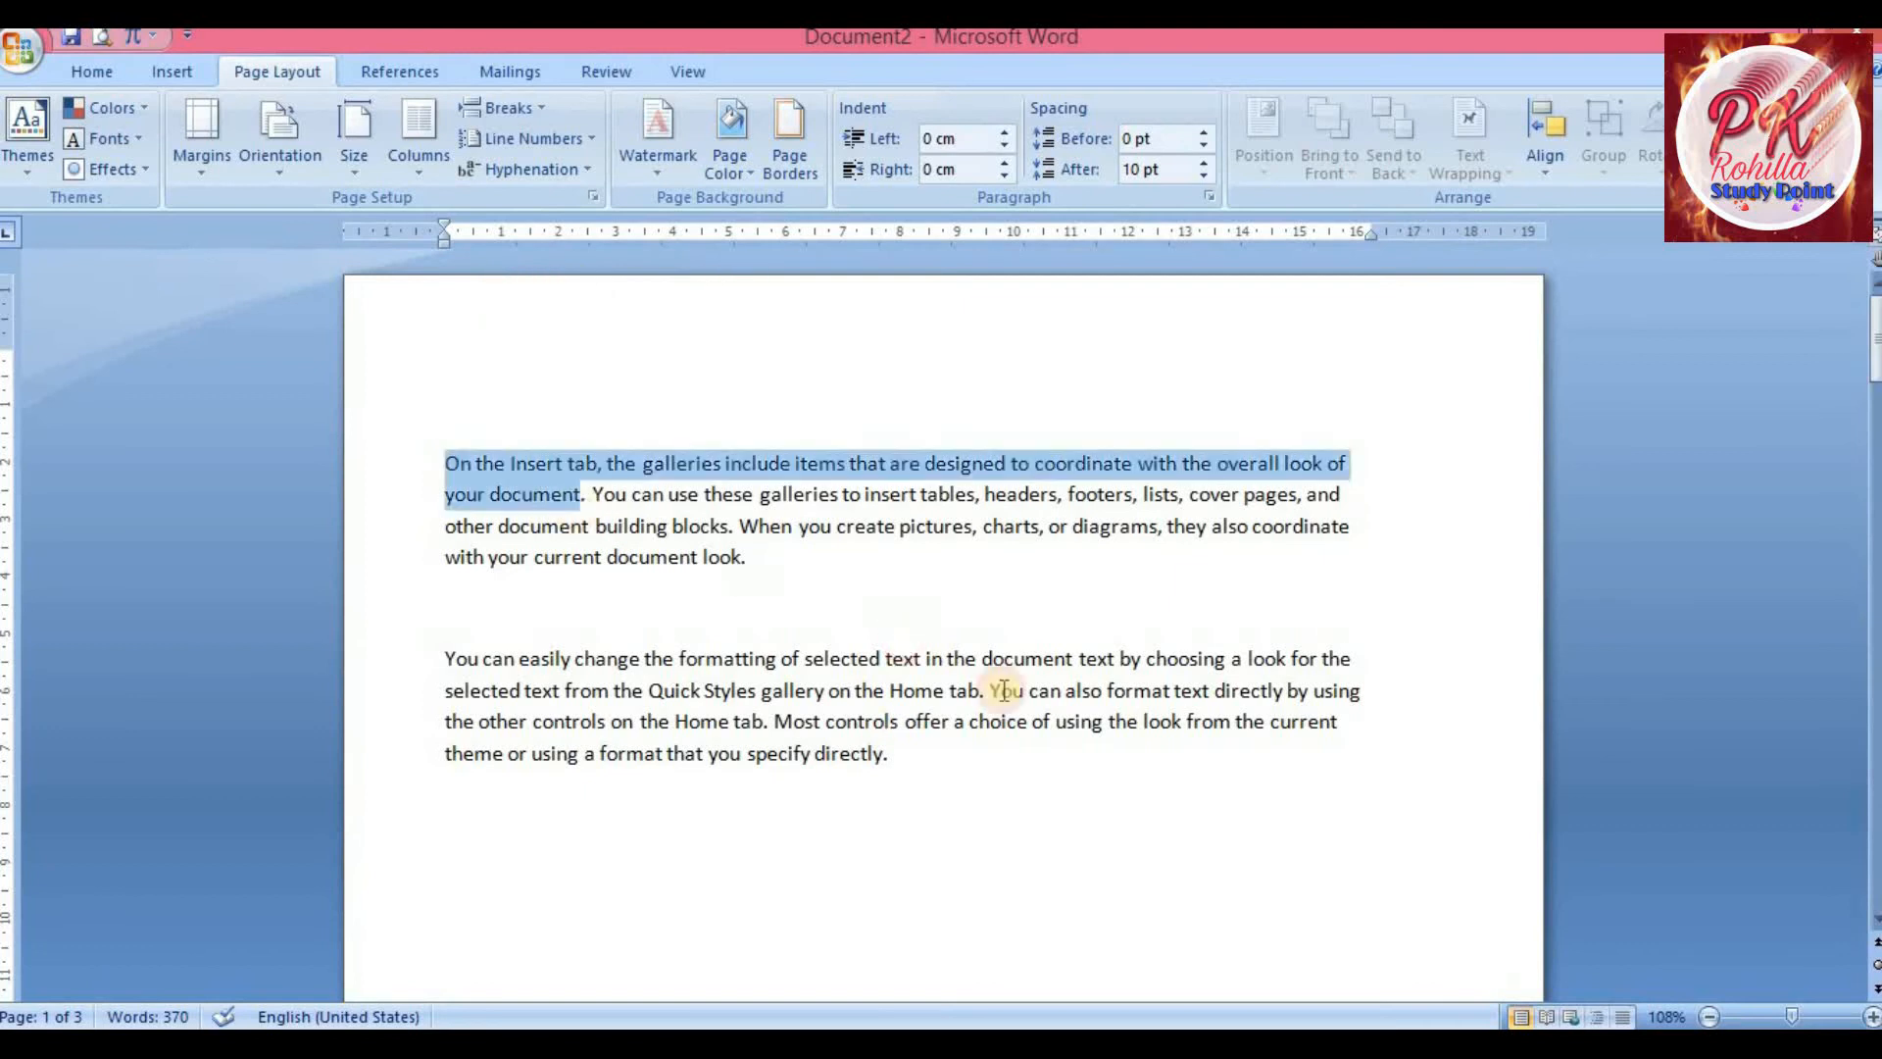
{"action": "left_click", "coordinate": [1072, 799], "text": "shift"}
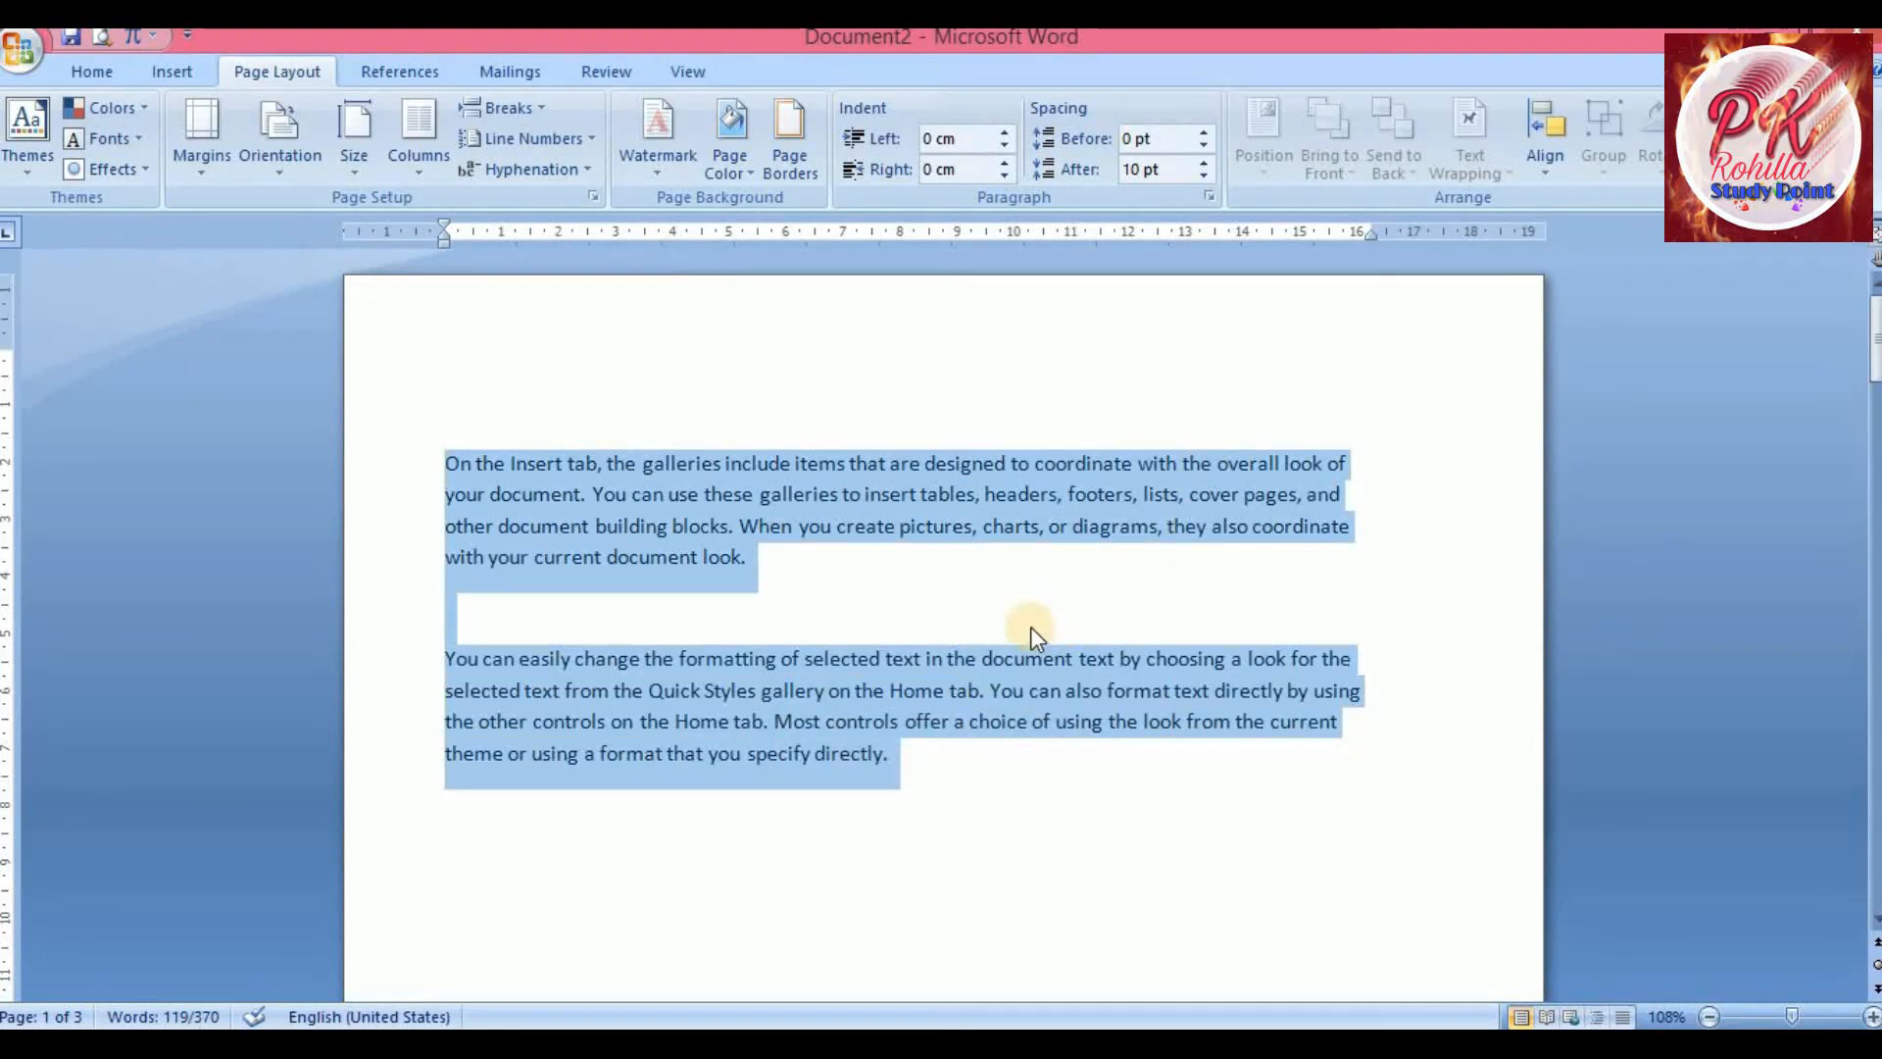
{"action": "scroll", "coordinate": [1031, 626], "scroll_direction": "down", "scroll_amount": 15}
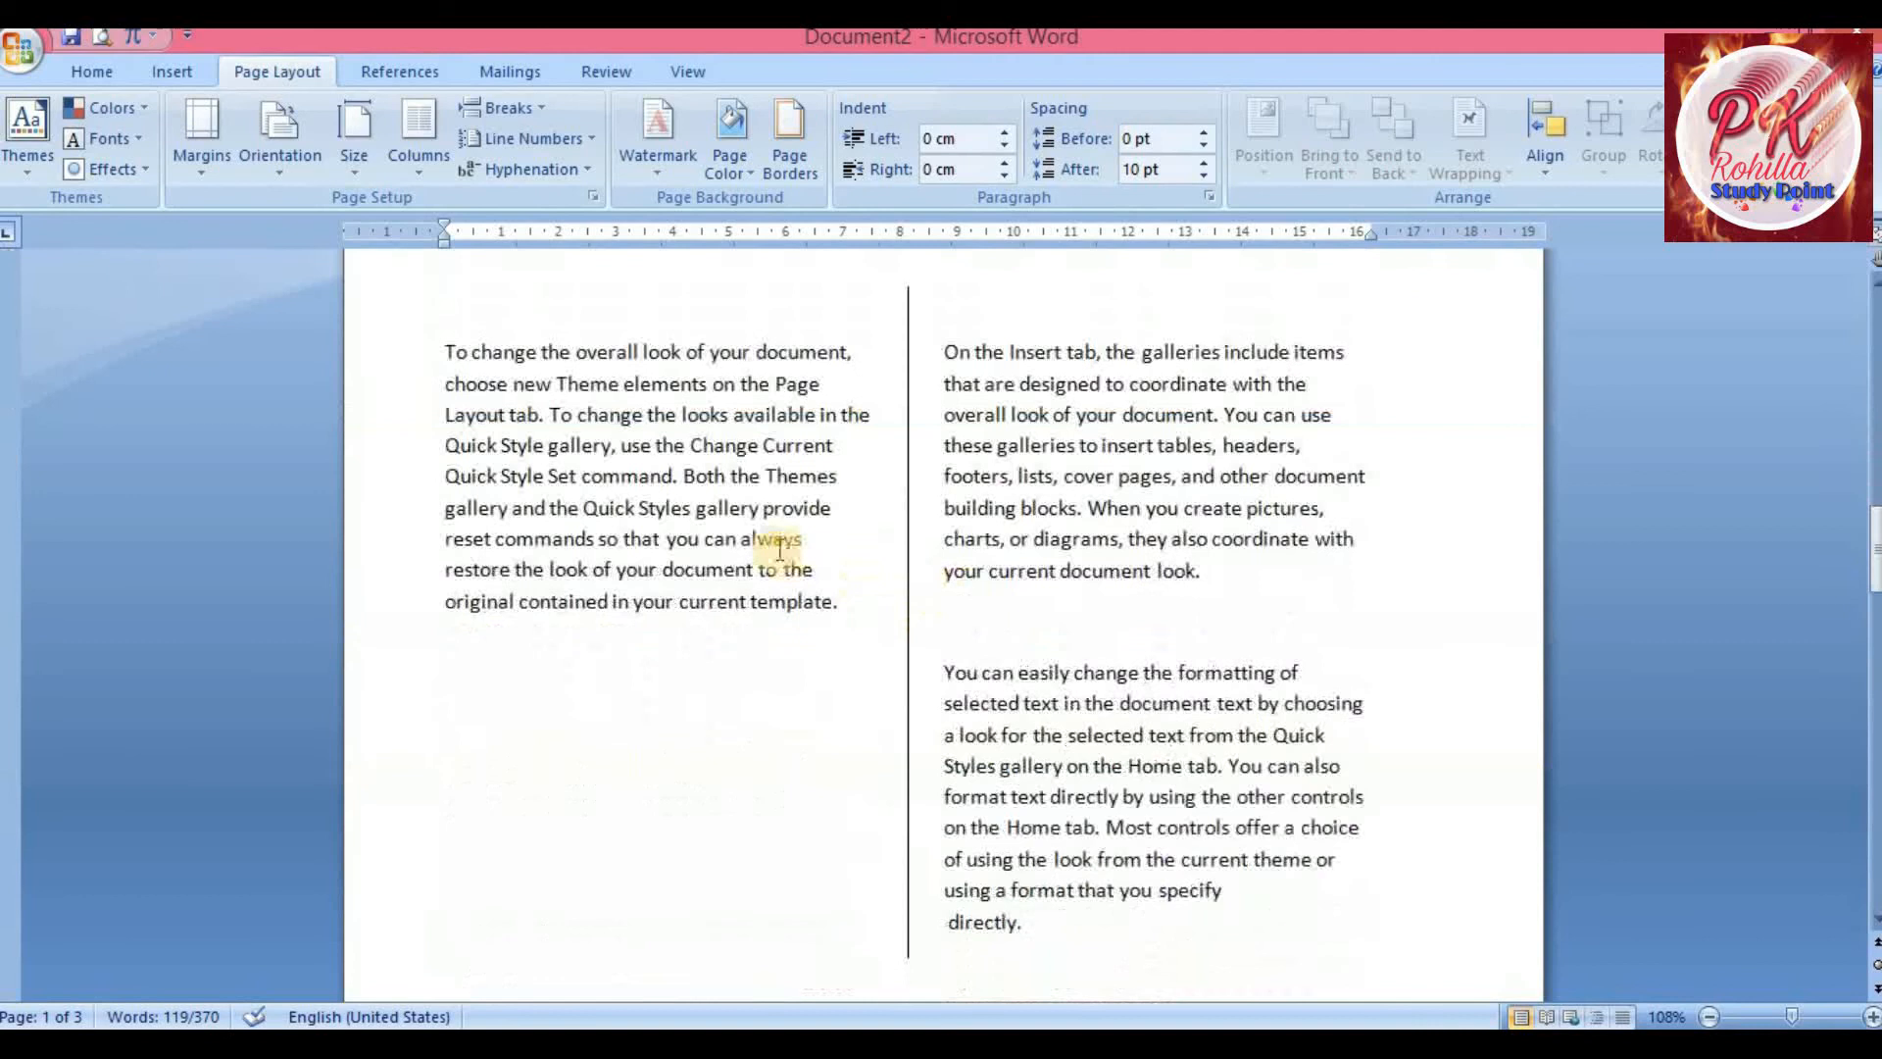
Place the cursor in the two-column section and switch that section to Landscape orientation
{"action": "left_click", "coordinate": [1102, 510]}
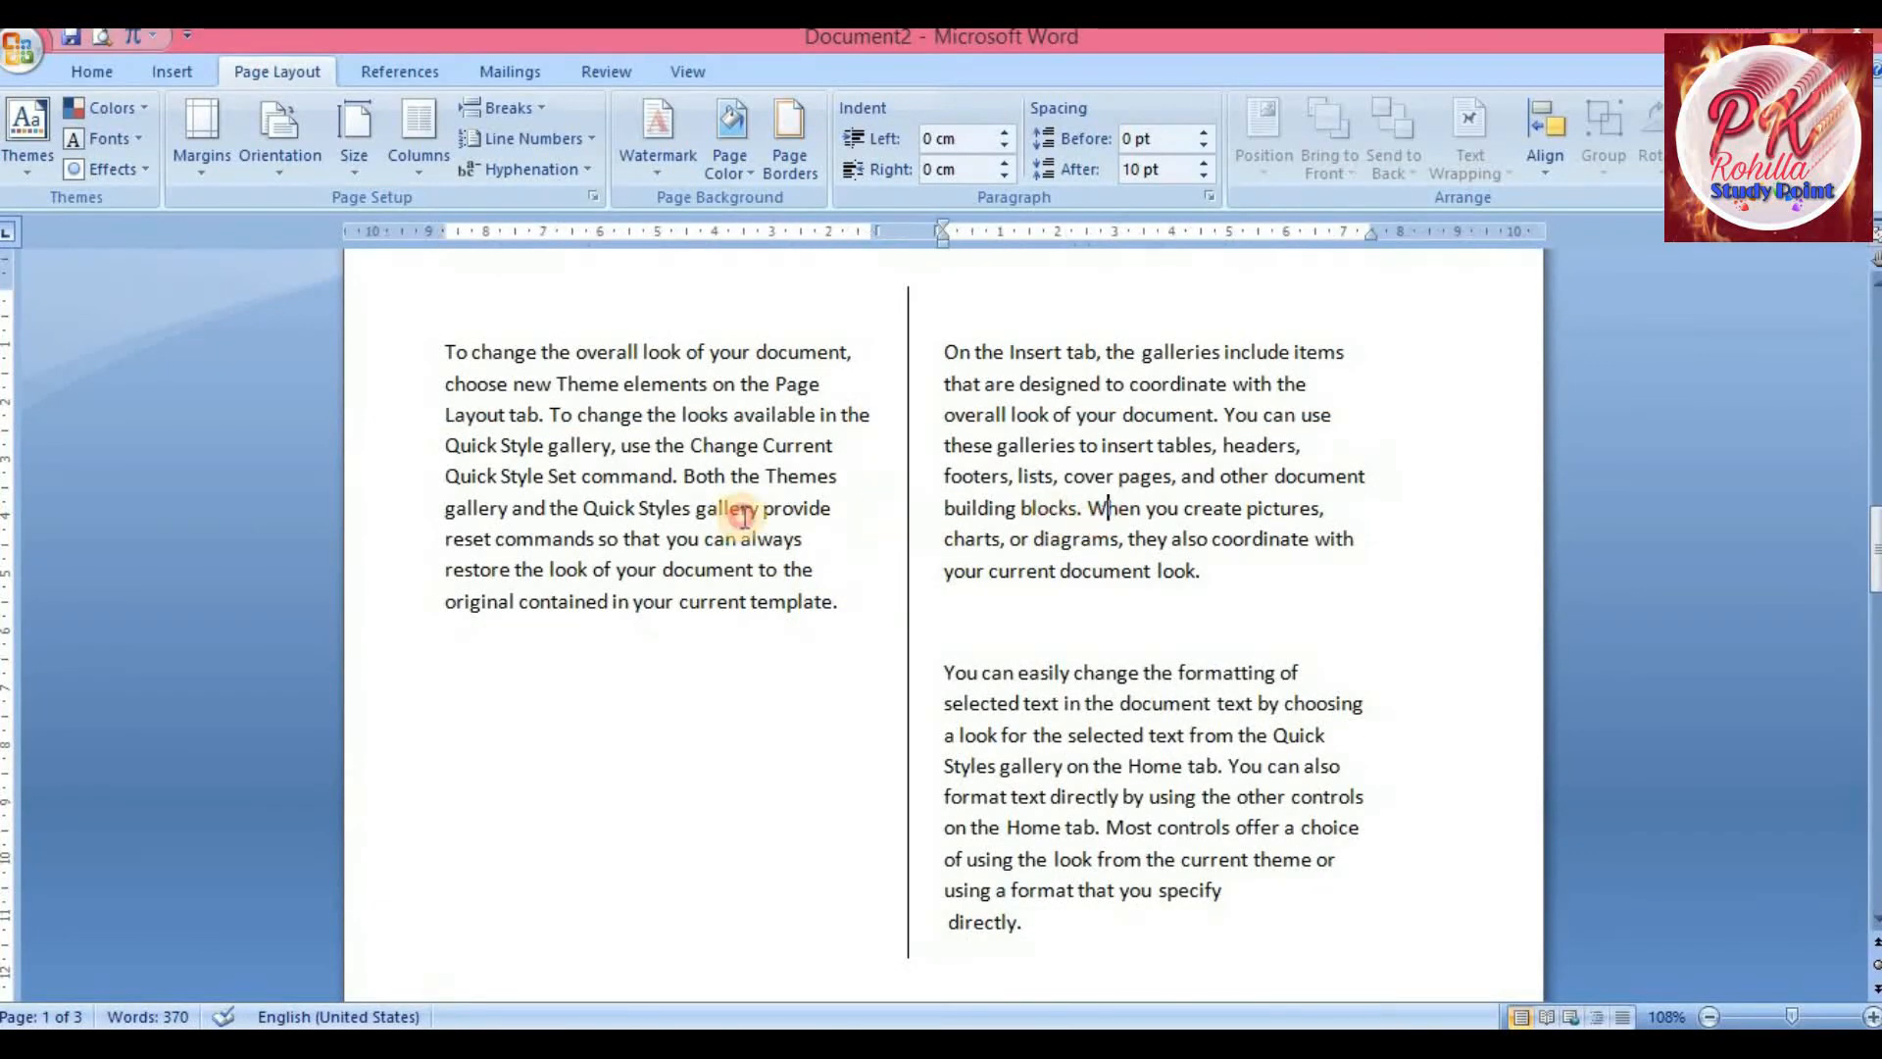
{"action": "left_click", "coordinate": [624, 477]}
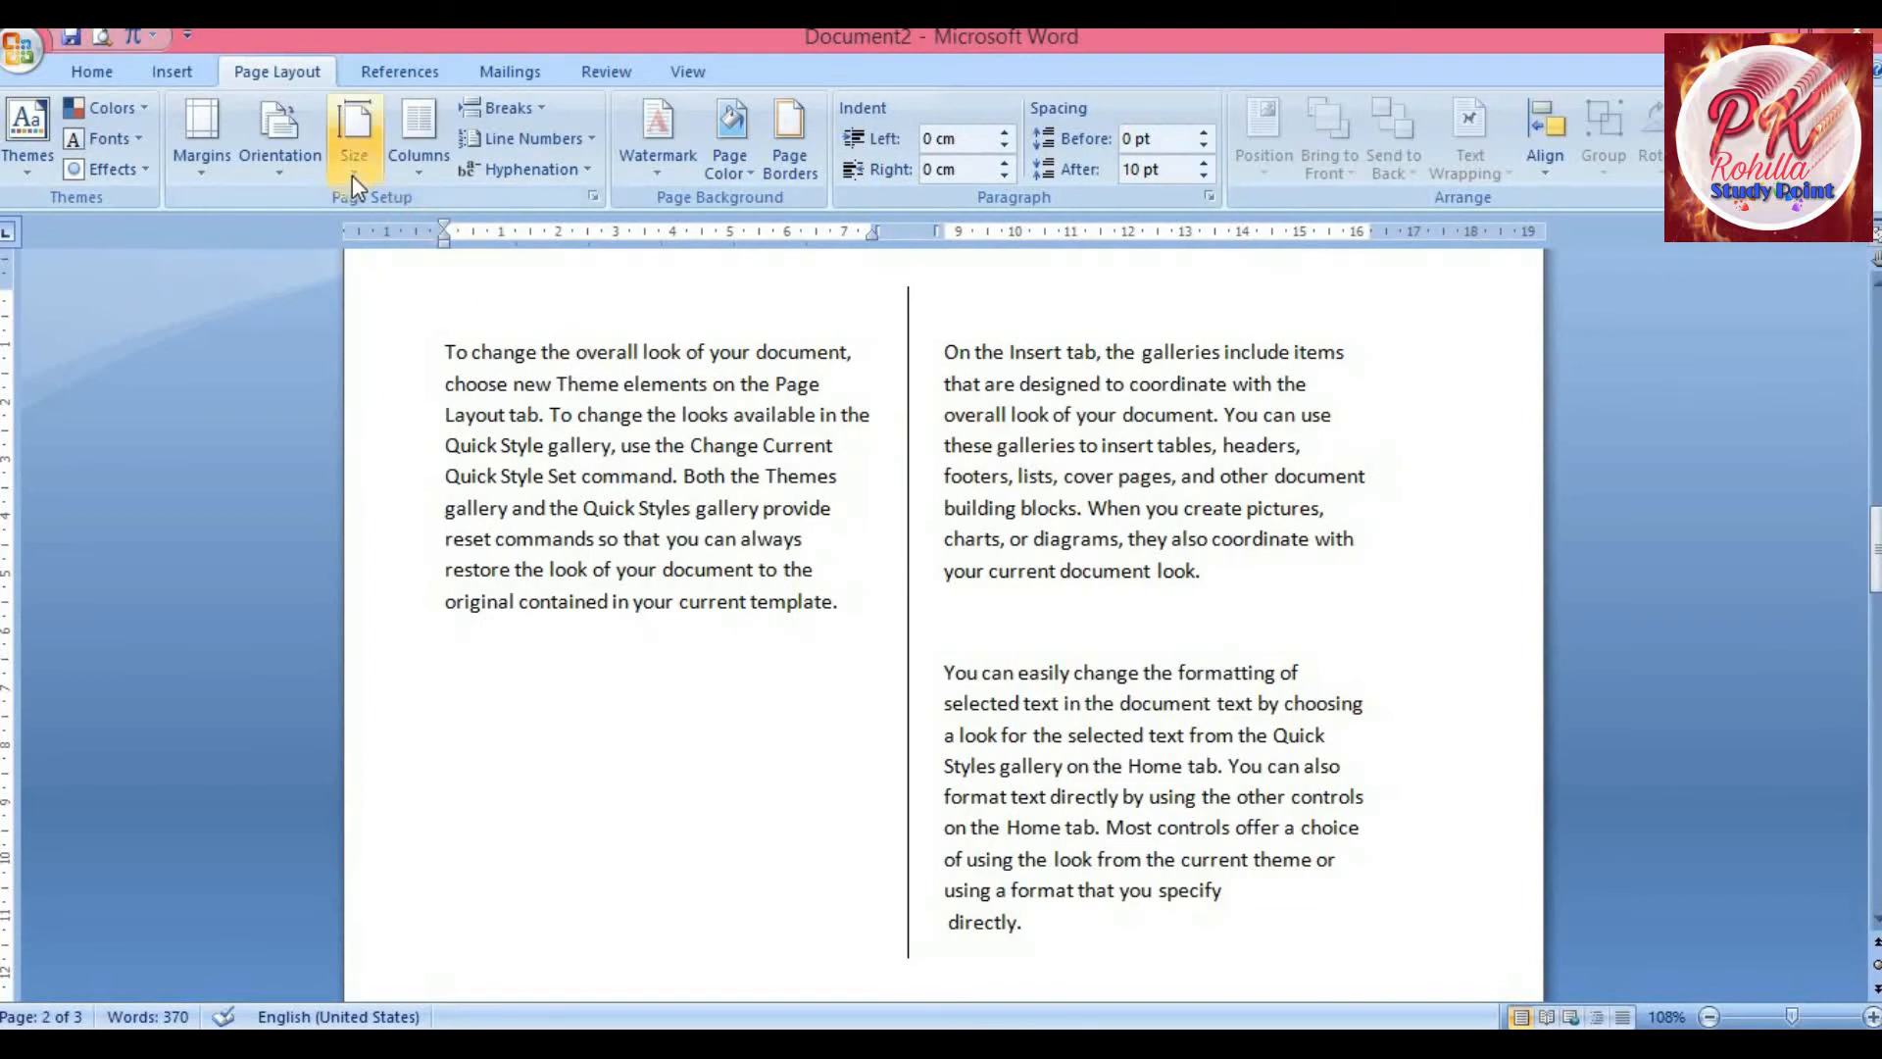
{"action": "left_click", "coordinate": [294, 169]}
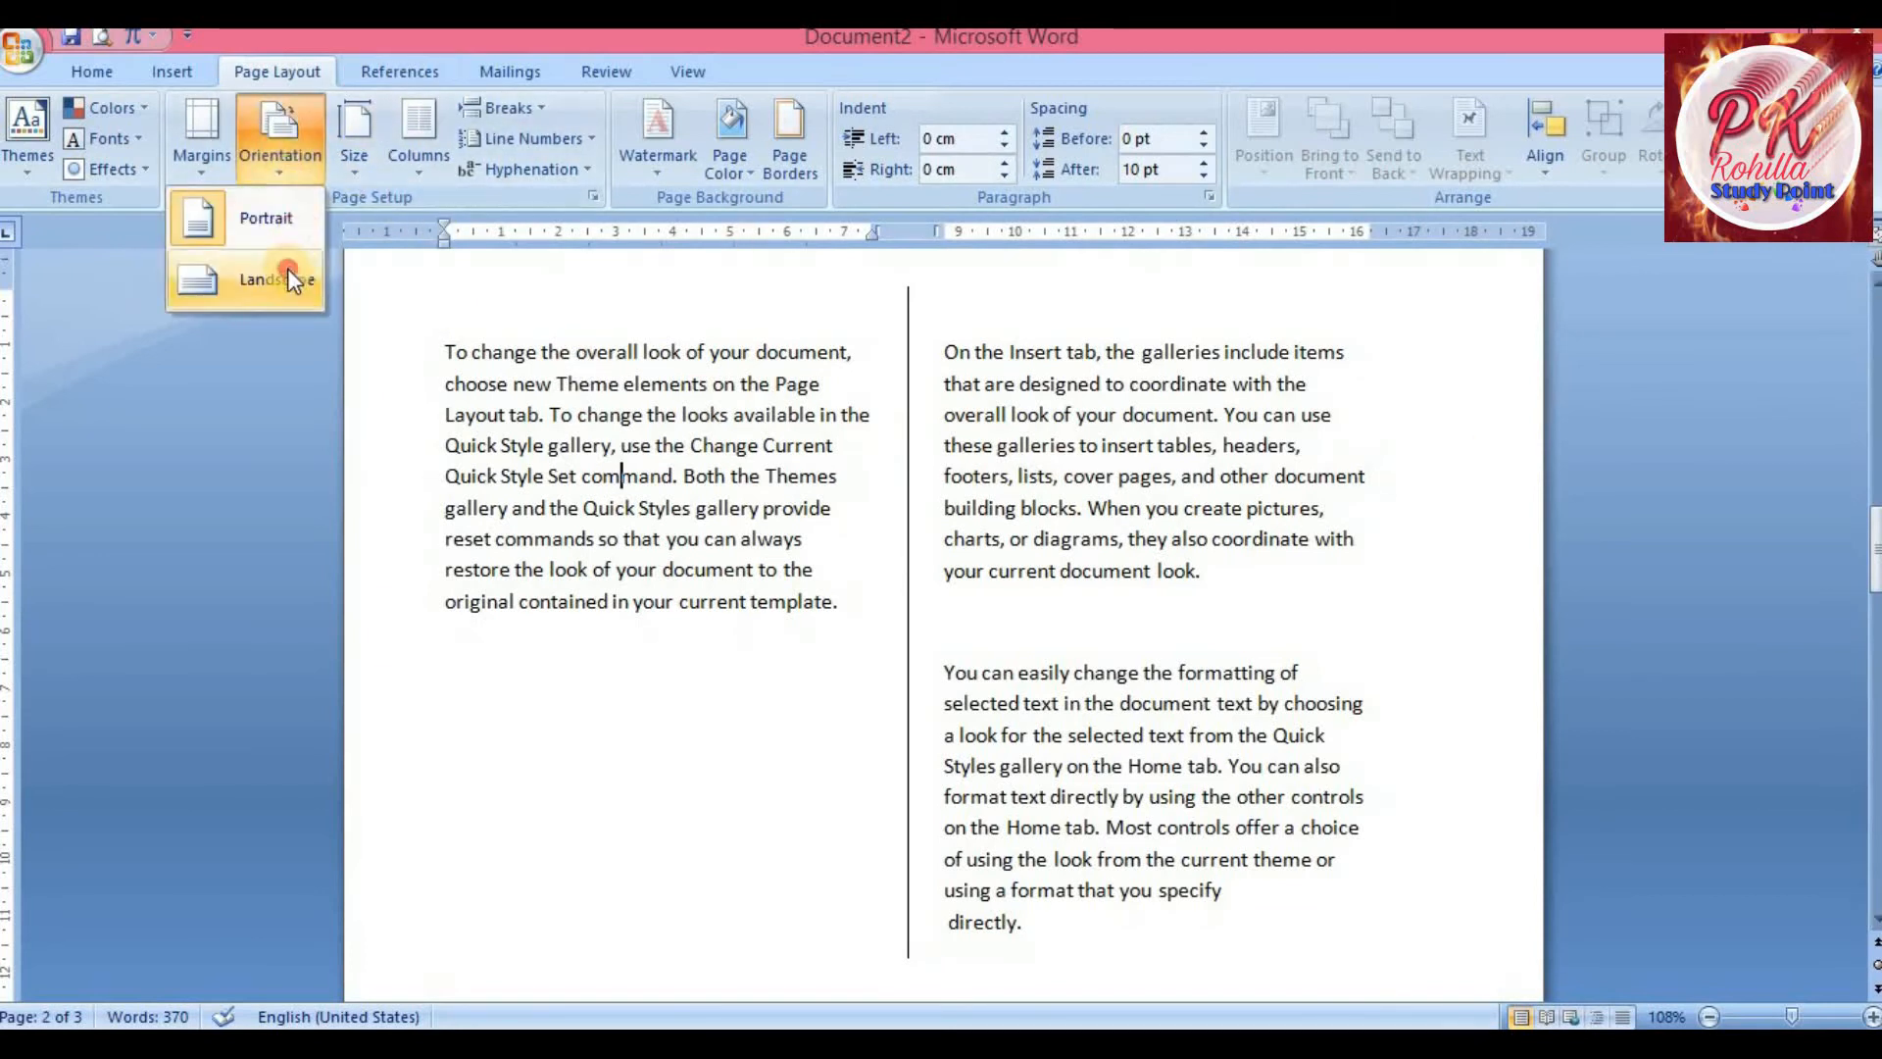
{"action": "left_click", "coordinate": [286, 267]}
Scroll through the pages to examine the landscape section and its column layout
{"action": "scroll", "coordinate": [706, 496], "scroll_direction": "up", "scroll_amount": 4}
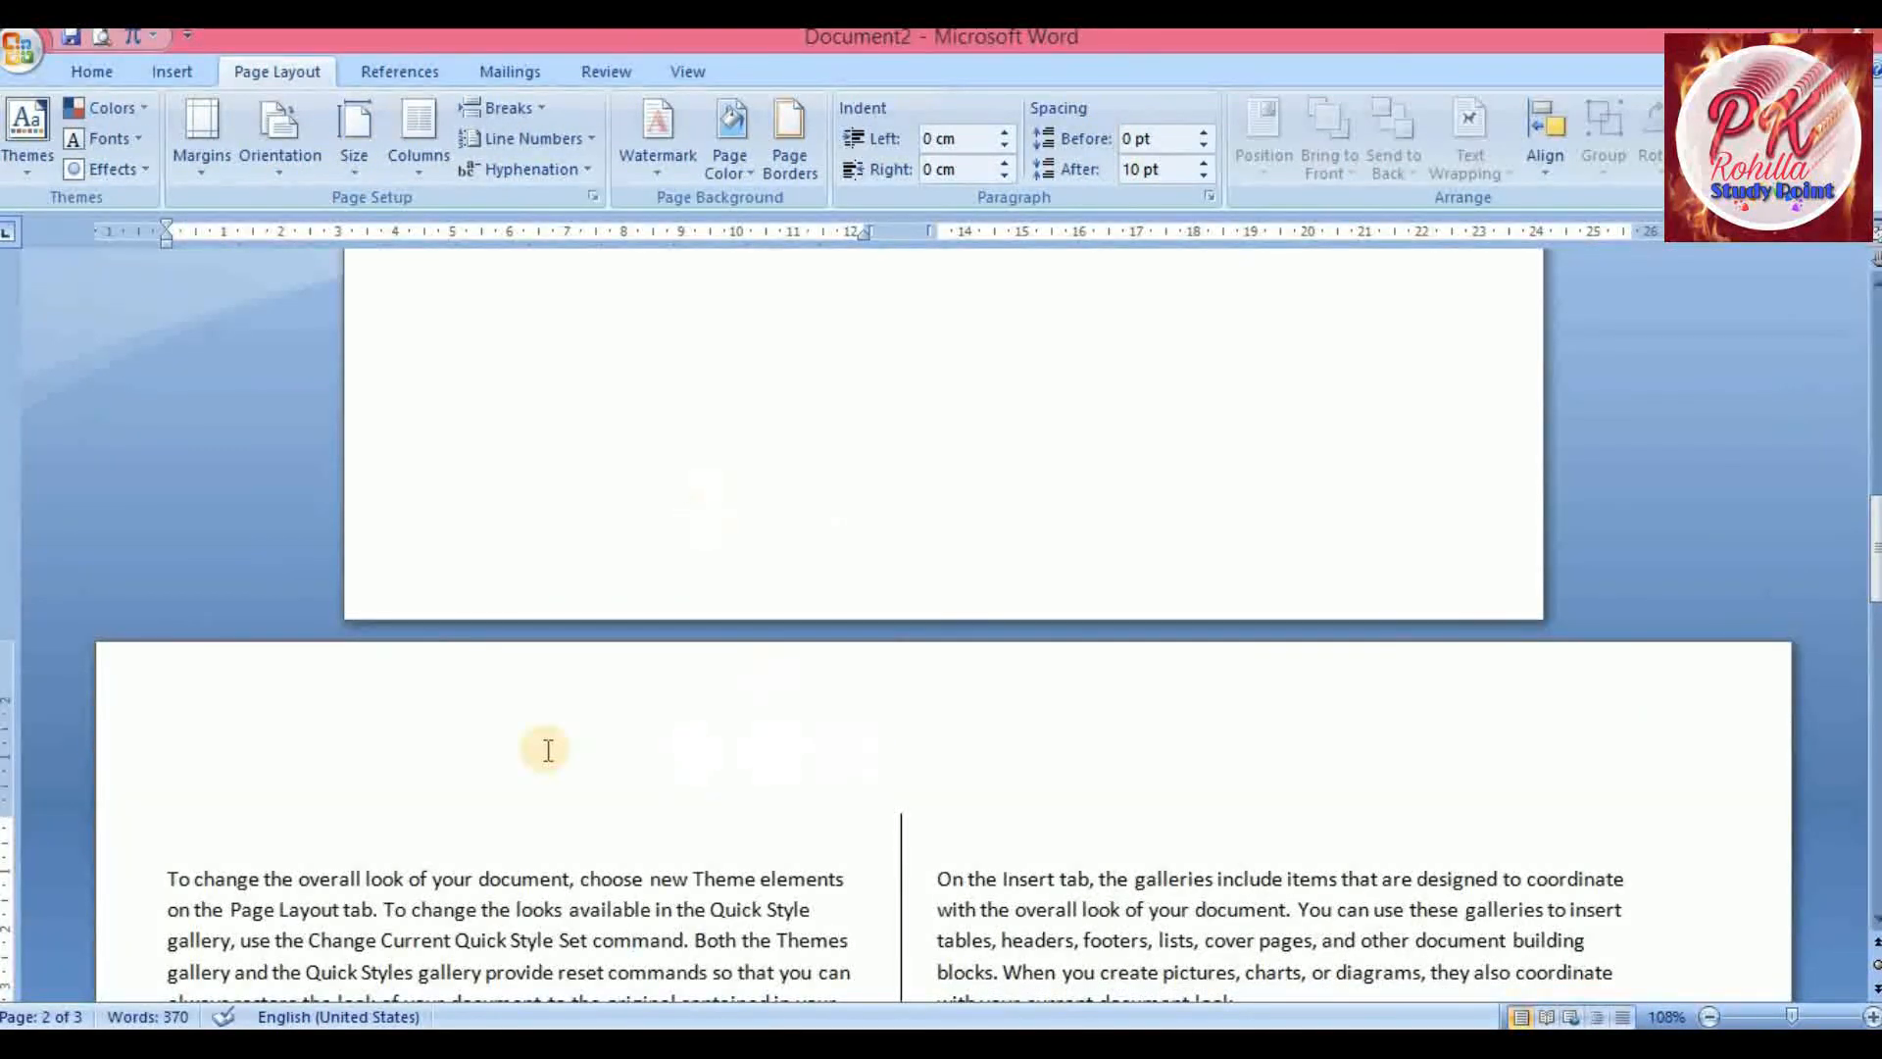
{"action": "scroll", "coordinate": [843, 637], "scroll_direction": "up", "scroll_amount": 10}
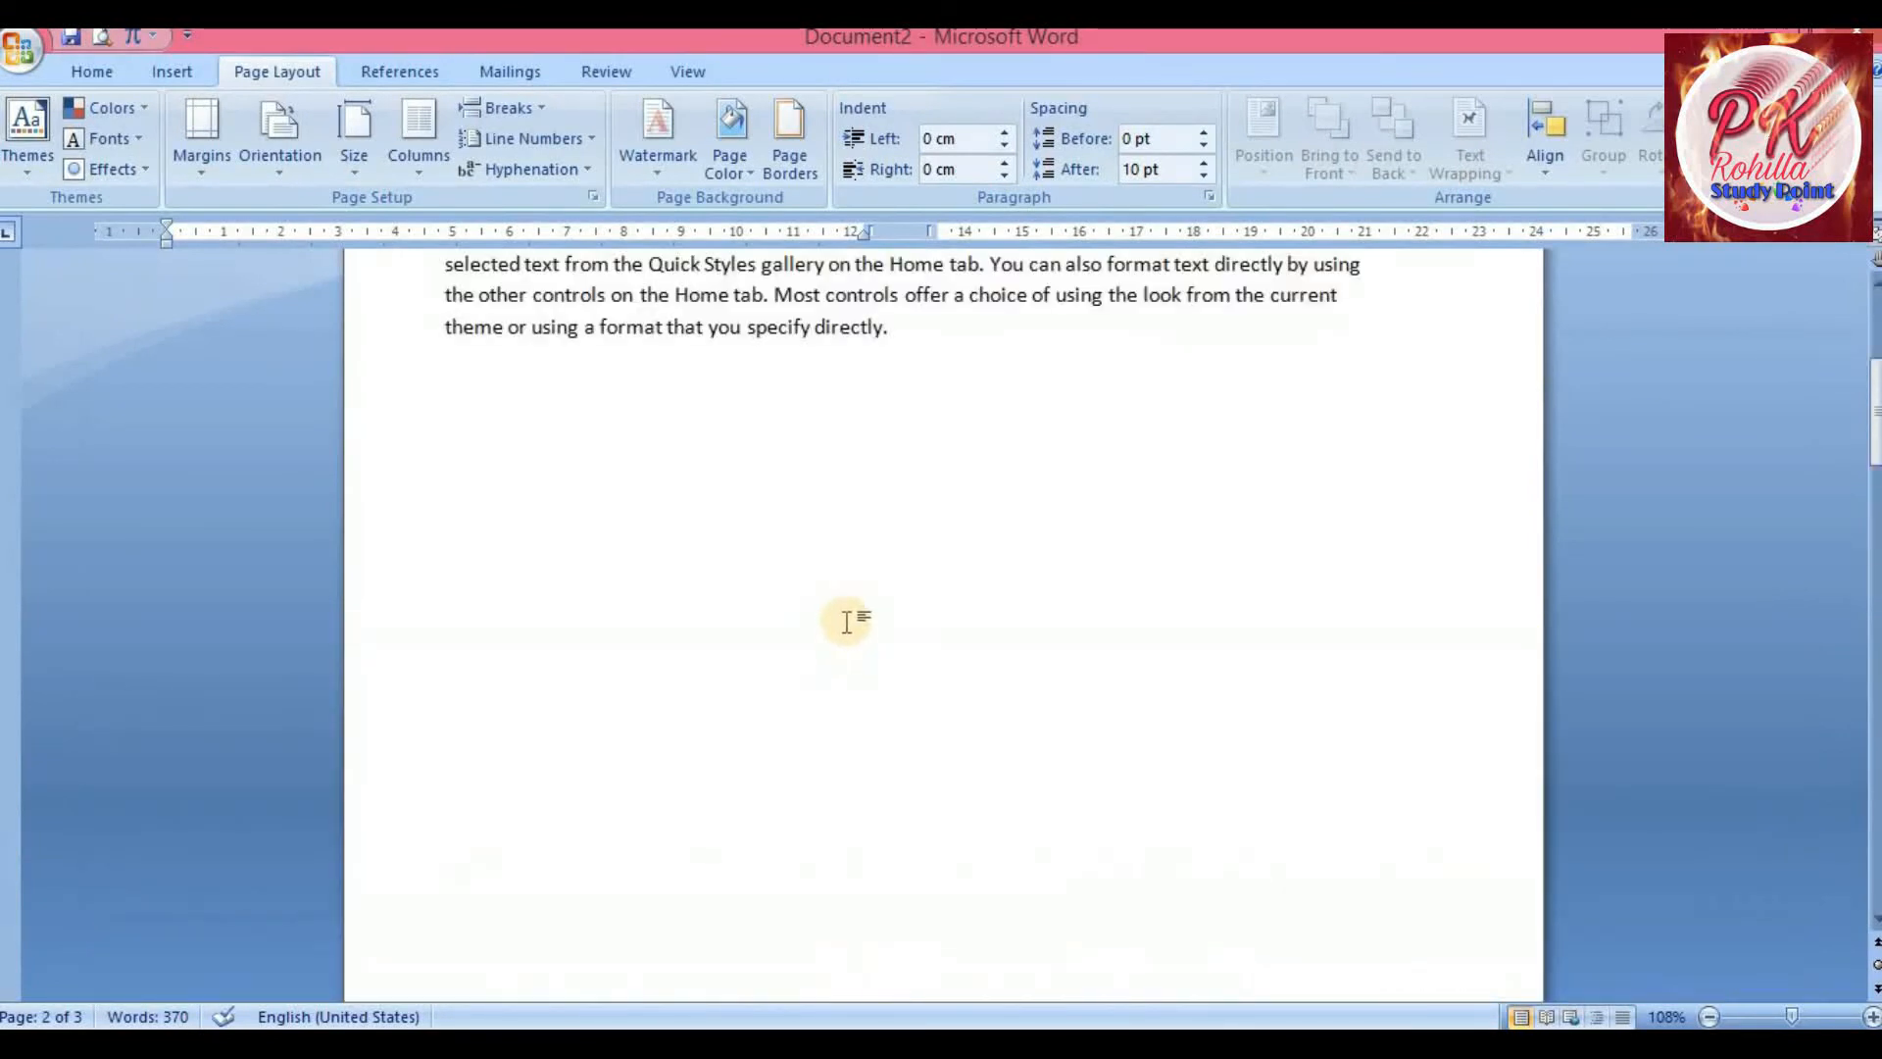
{"action": "scroll", "coordinate": [843, 620], "scroll_direction": "down", "scroll_amount": 5}
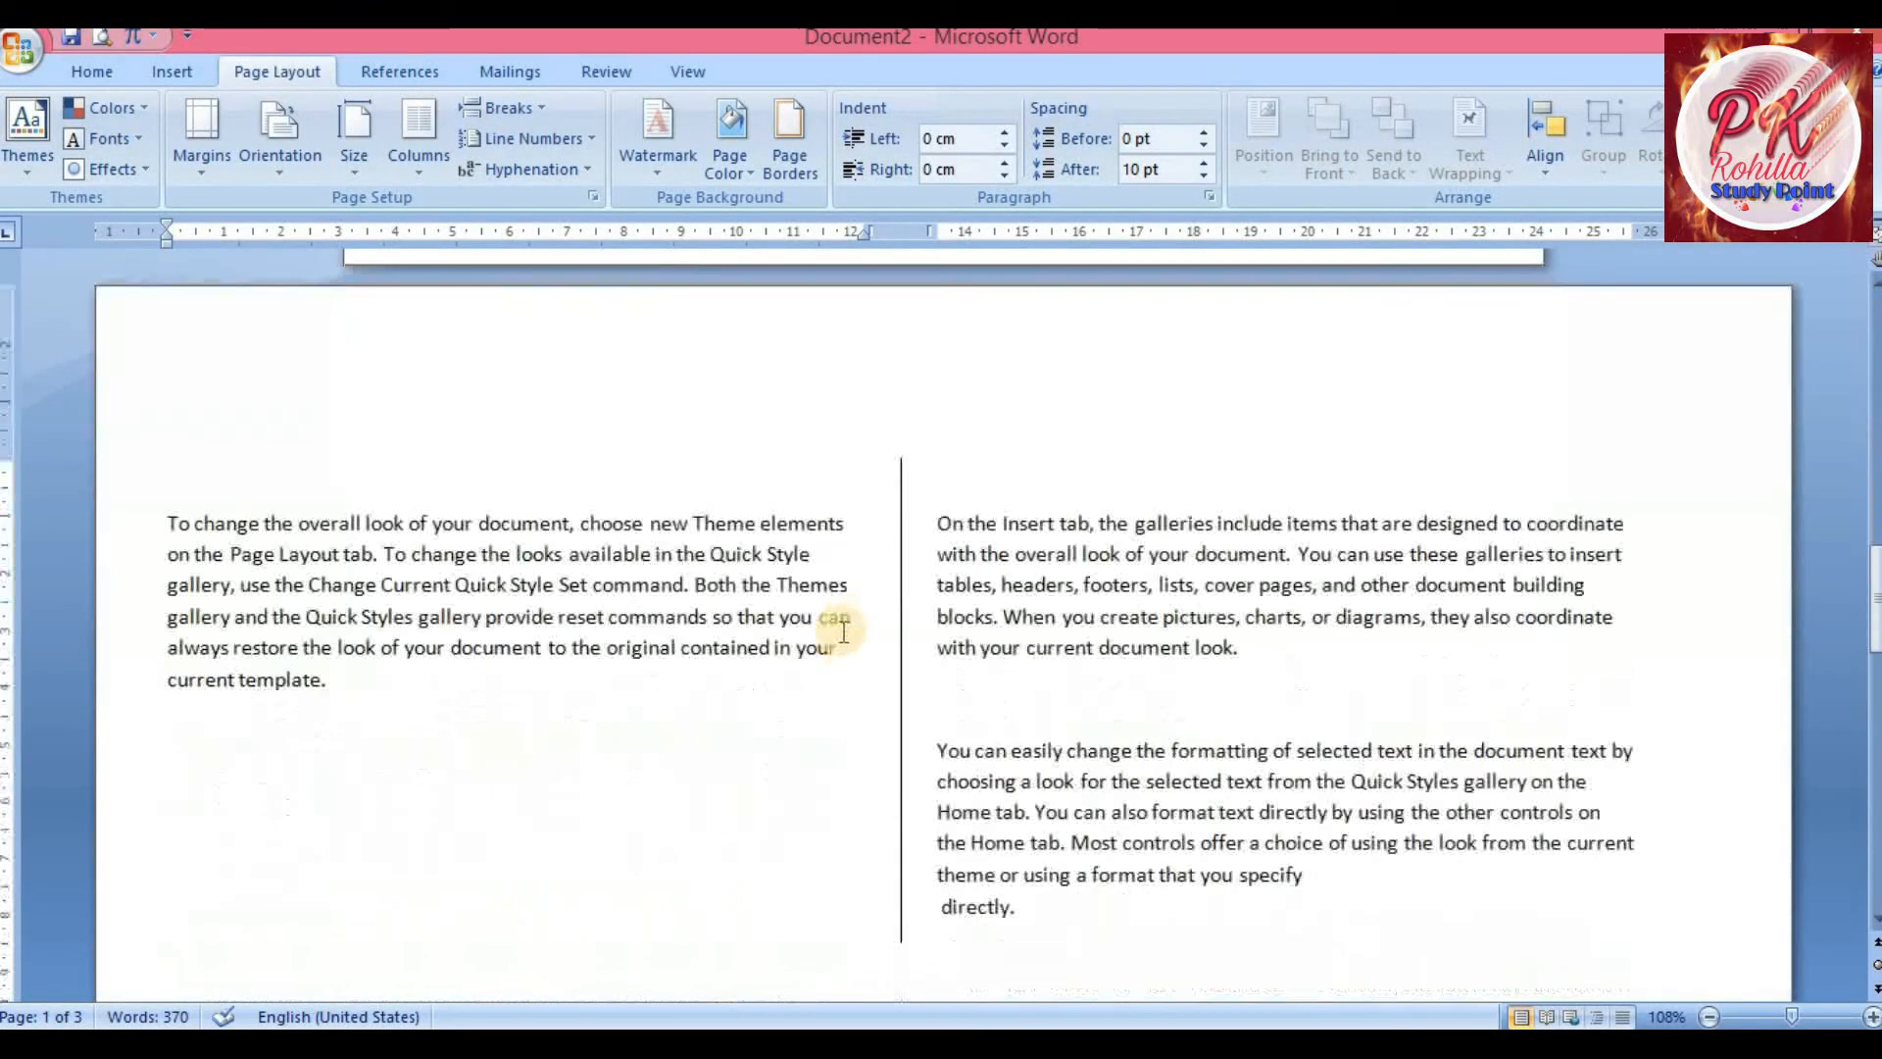
{"action": "scroll", "coordinate": [790, 620], "scroll_direction": "up", "scroll_amount": 5}
{"action": "scroll", "coordinate": [792, 619], "scroll_direction": "down", "scroll_amount": 6}
{"action": "scroll", "coordinate": [796, 620], "scroll_direction": "down", "scroll_amount": 4}
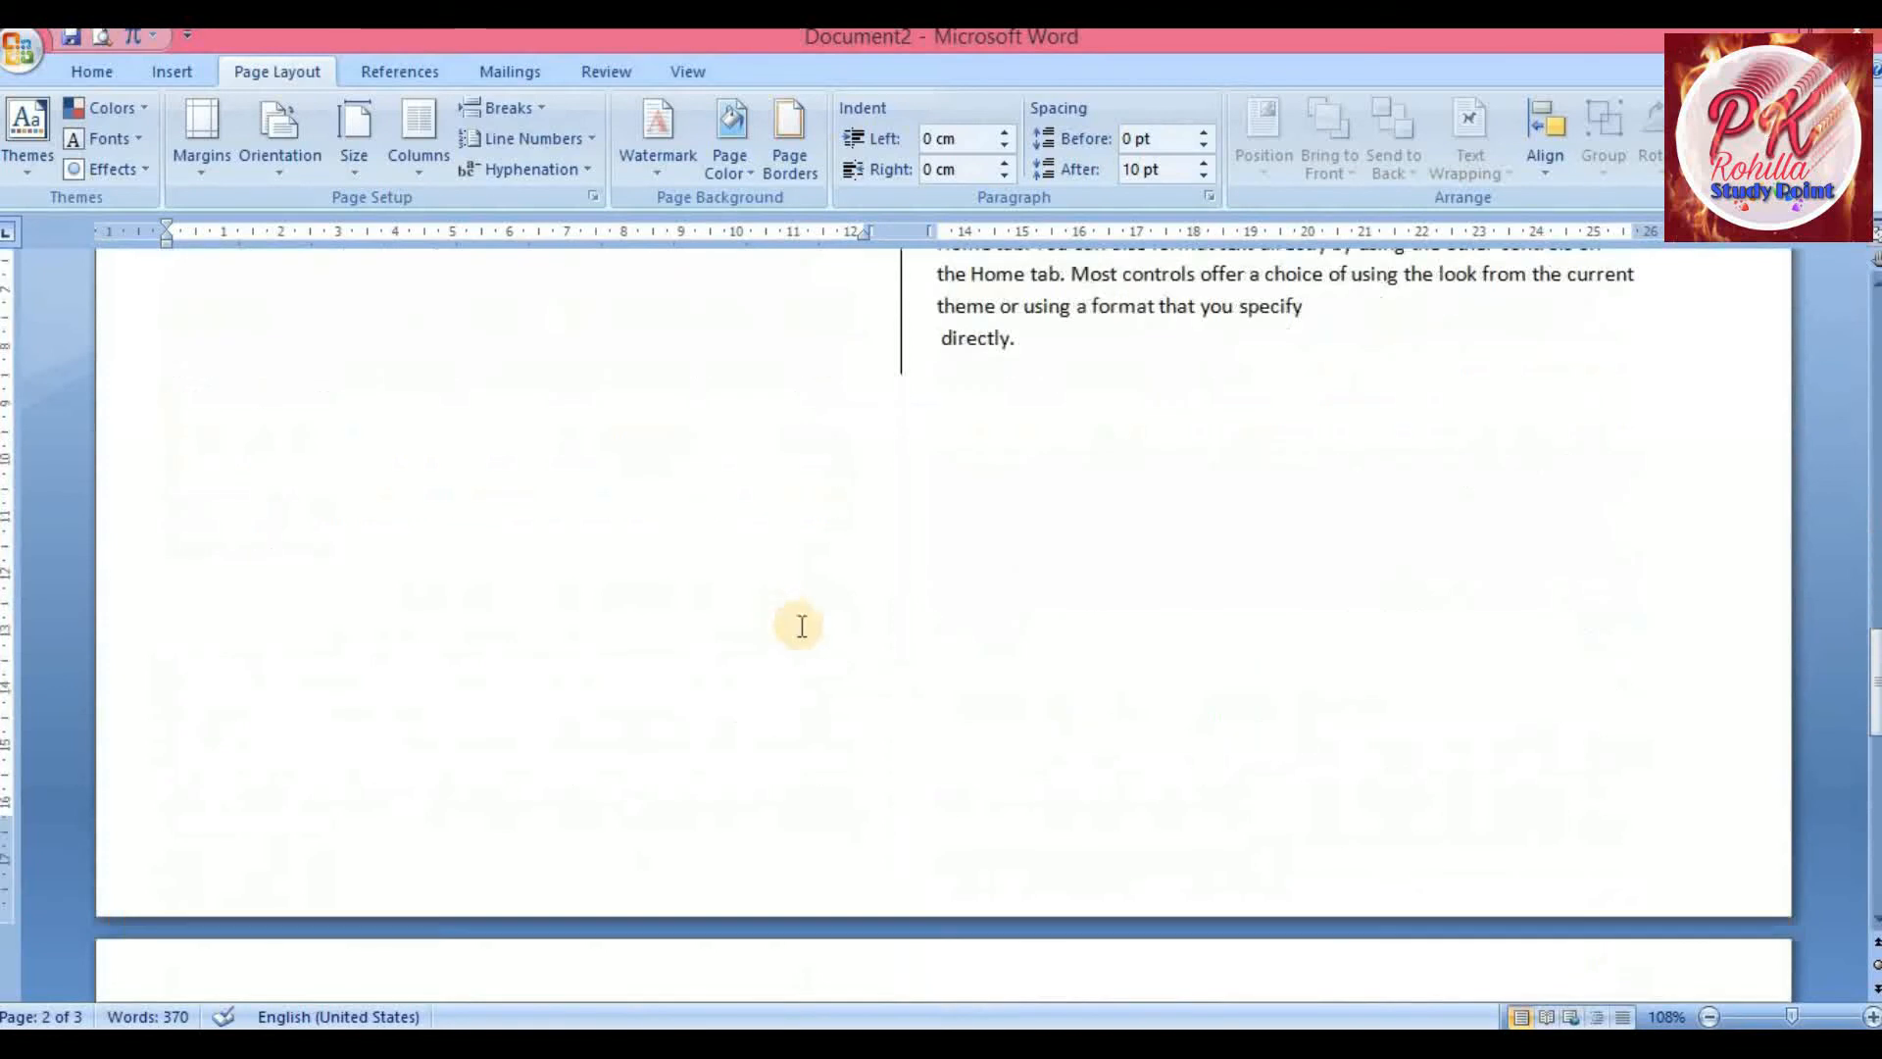
{"action": "scroll", "coordinate": [870, 642], "scroll_direction": "down", "scroll_amount": 9}
{"action": "scroll", "coordinate": [870, 638], "scroll_direction": "down", "scroll_amount": 4}
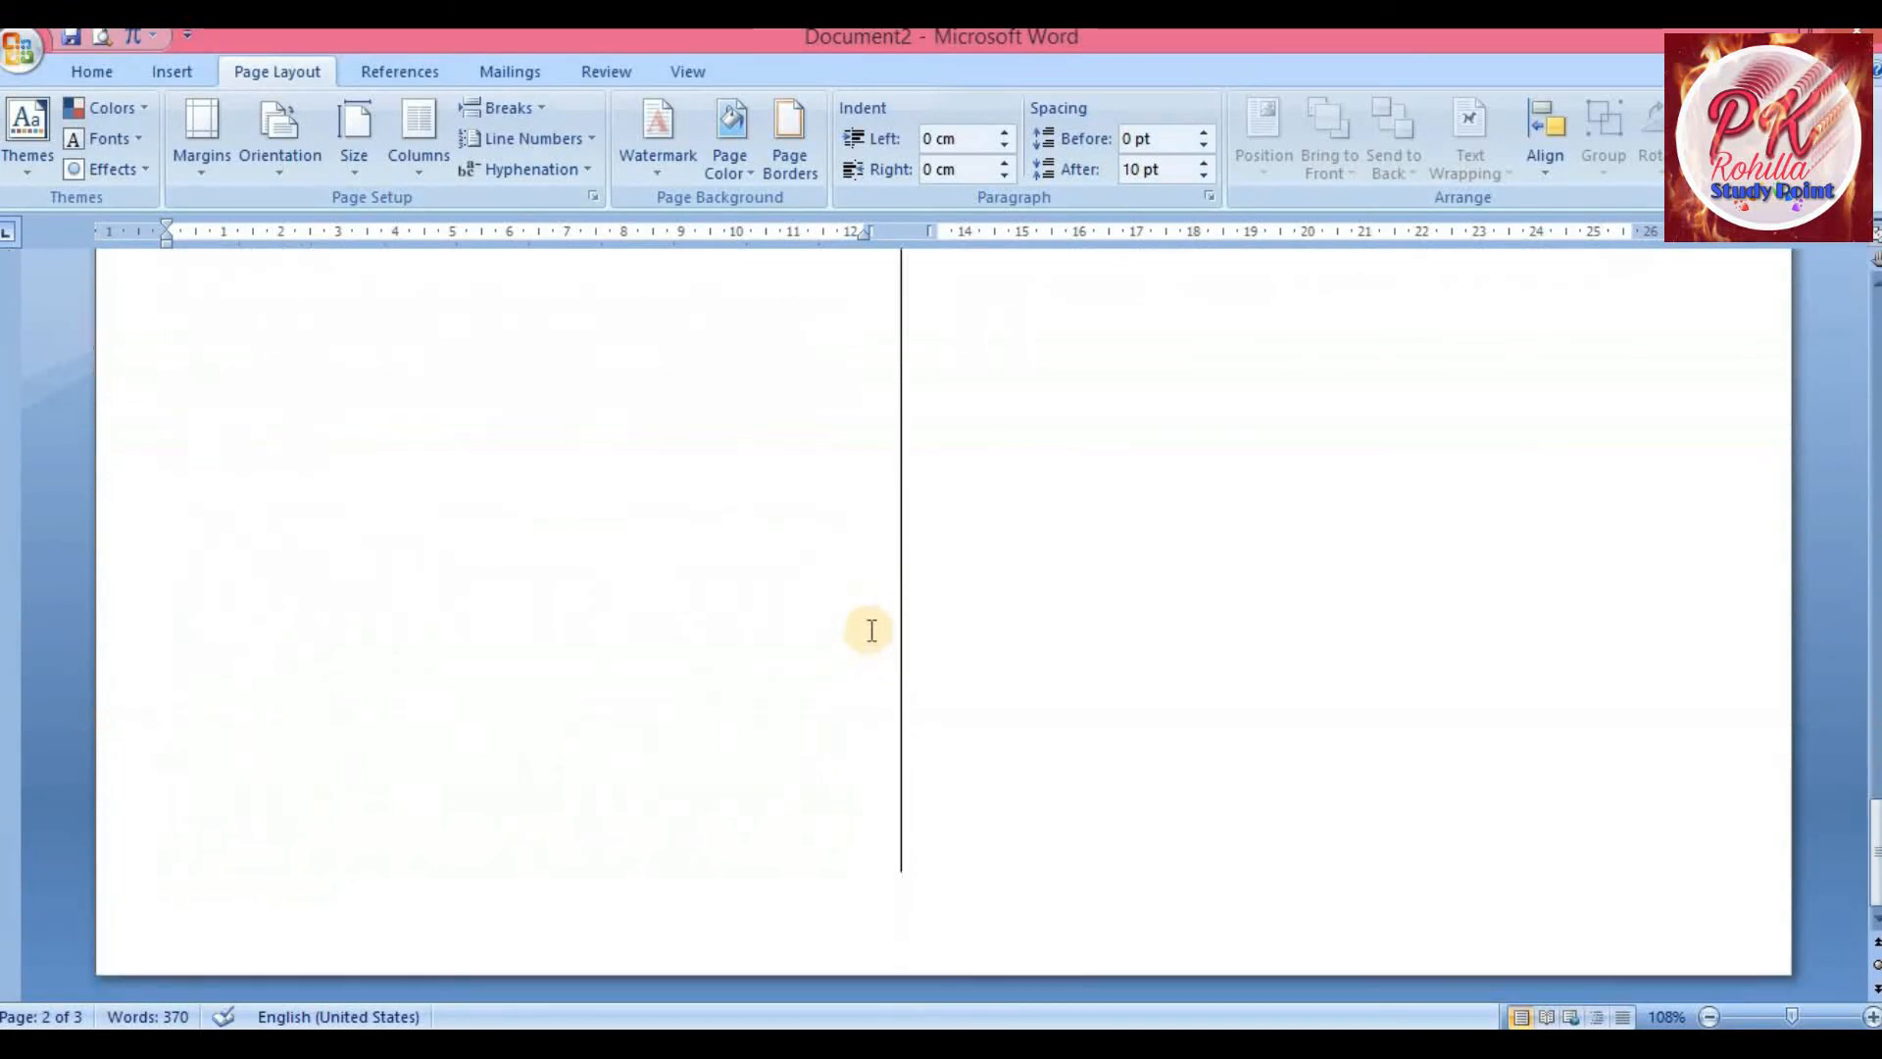
{"action": "scroll", "coordinate": [836, 630], "scroll_direction": "up", "scroll_amount": 7}
{"action": "scroll", "coordinate": [824, 615], "scroll_direction": "up", "scroll_amount": 5}
{"action": "scroll", "coordinate": [784, 618], "scroll_direction": "down", "scroll_amount": 6}
{"action": "scroll", "coordinate": [735, 617], "scroll_direction": "up", "scroll_amount": 6}
{"action": "scroll", "coordinate": [730, 616], "scroll_direction": "down", "scroll_amount": 3}
{"action": "scroll", "coordinate": [737, 612], "scroll_direction": "down", "scroll_amount": 5}
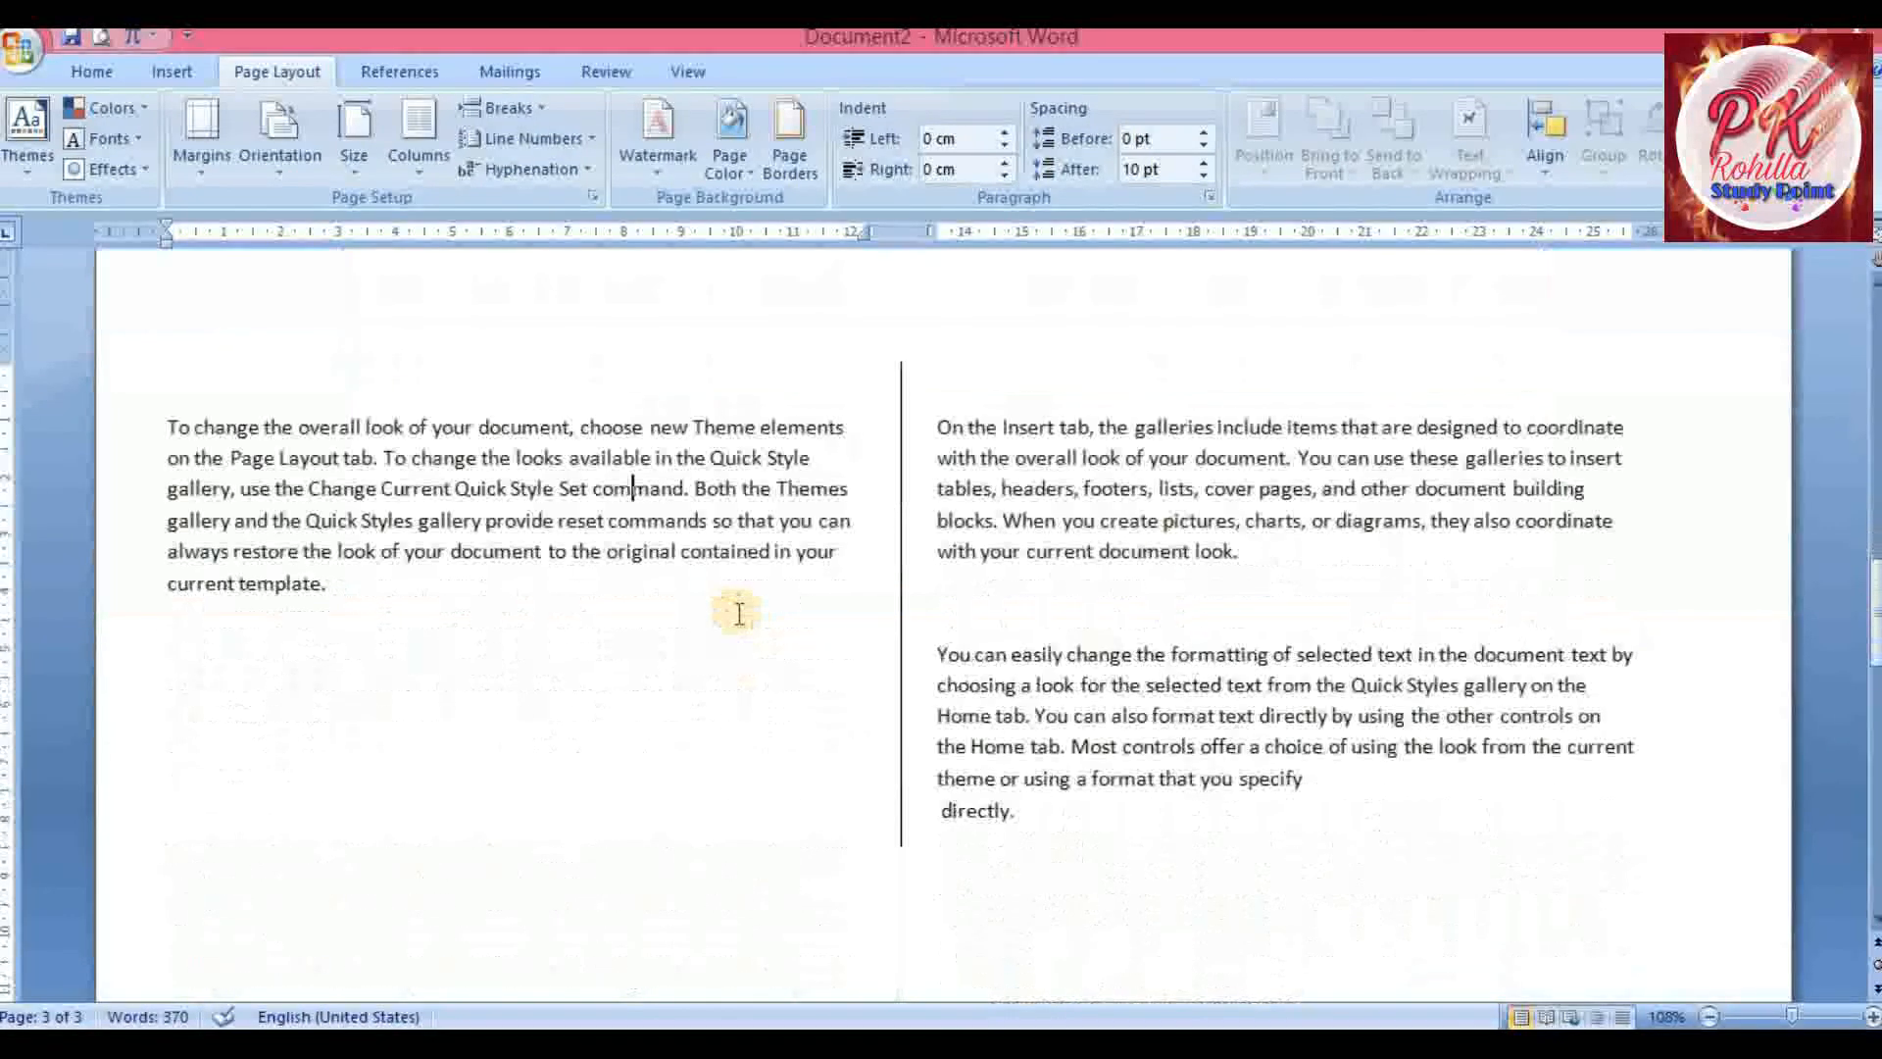
{"action": "scroll", "coordinate": [706, 612], "scroll_direction": "up", "scroll_amount": 5}
{"action": "scroll", "coordinate": [704, 627], "scroll_direction": "down", "scroll_amount": 4}
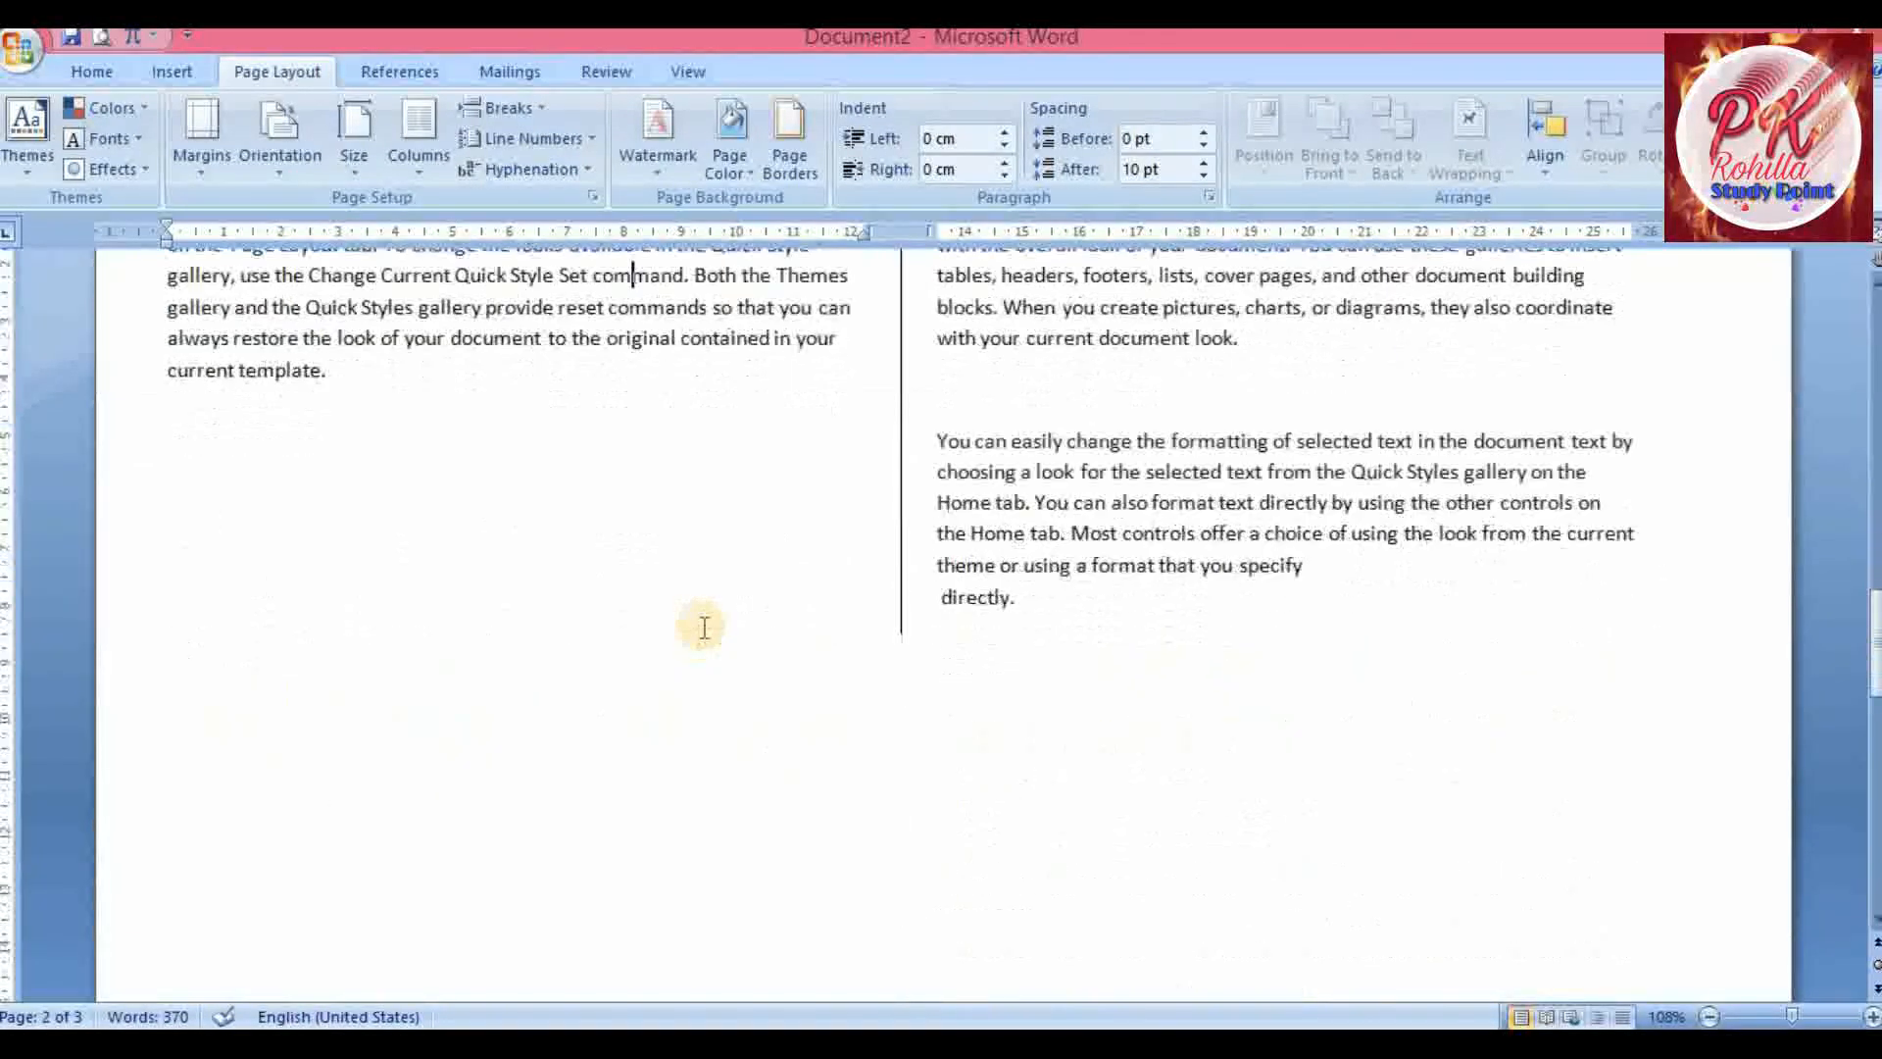
{"action": "scroll", "coordinate": [702, 622], "scroll_direction": "up", "scroll_amount": 8}
{"action": "scroll", "coordinate": [706, 616], "scroll_direction": "down", "scroll_amount": 10}
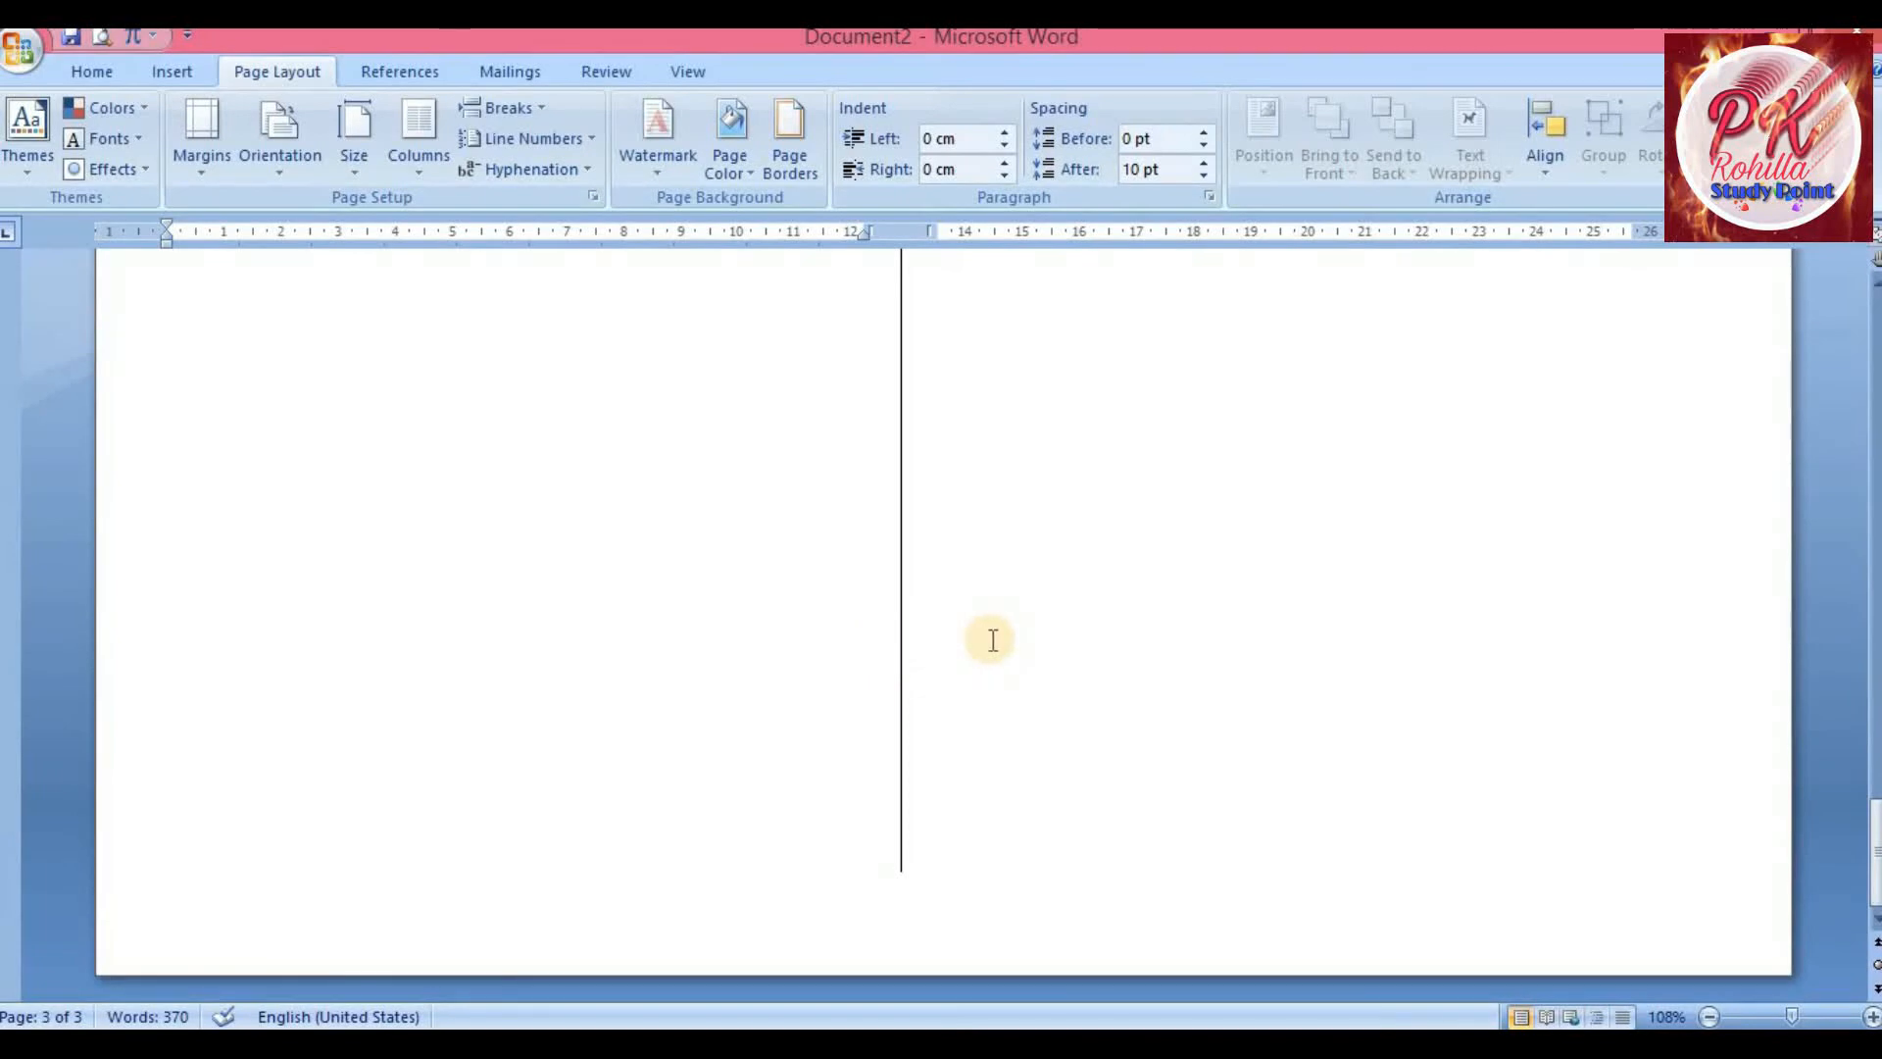
{"action": "left_click", "coordinate": [993, 639]}
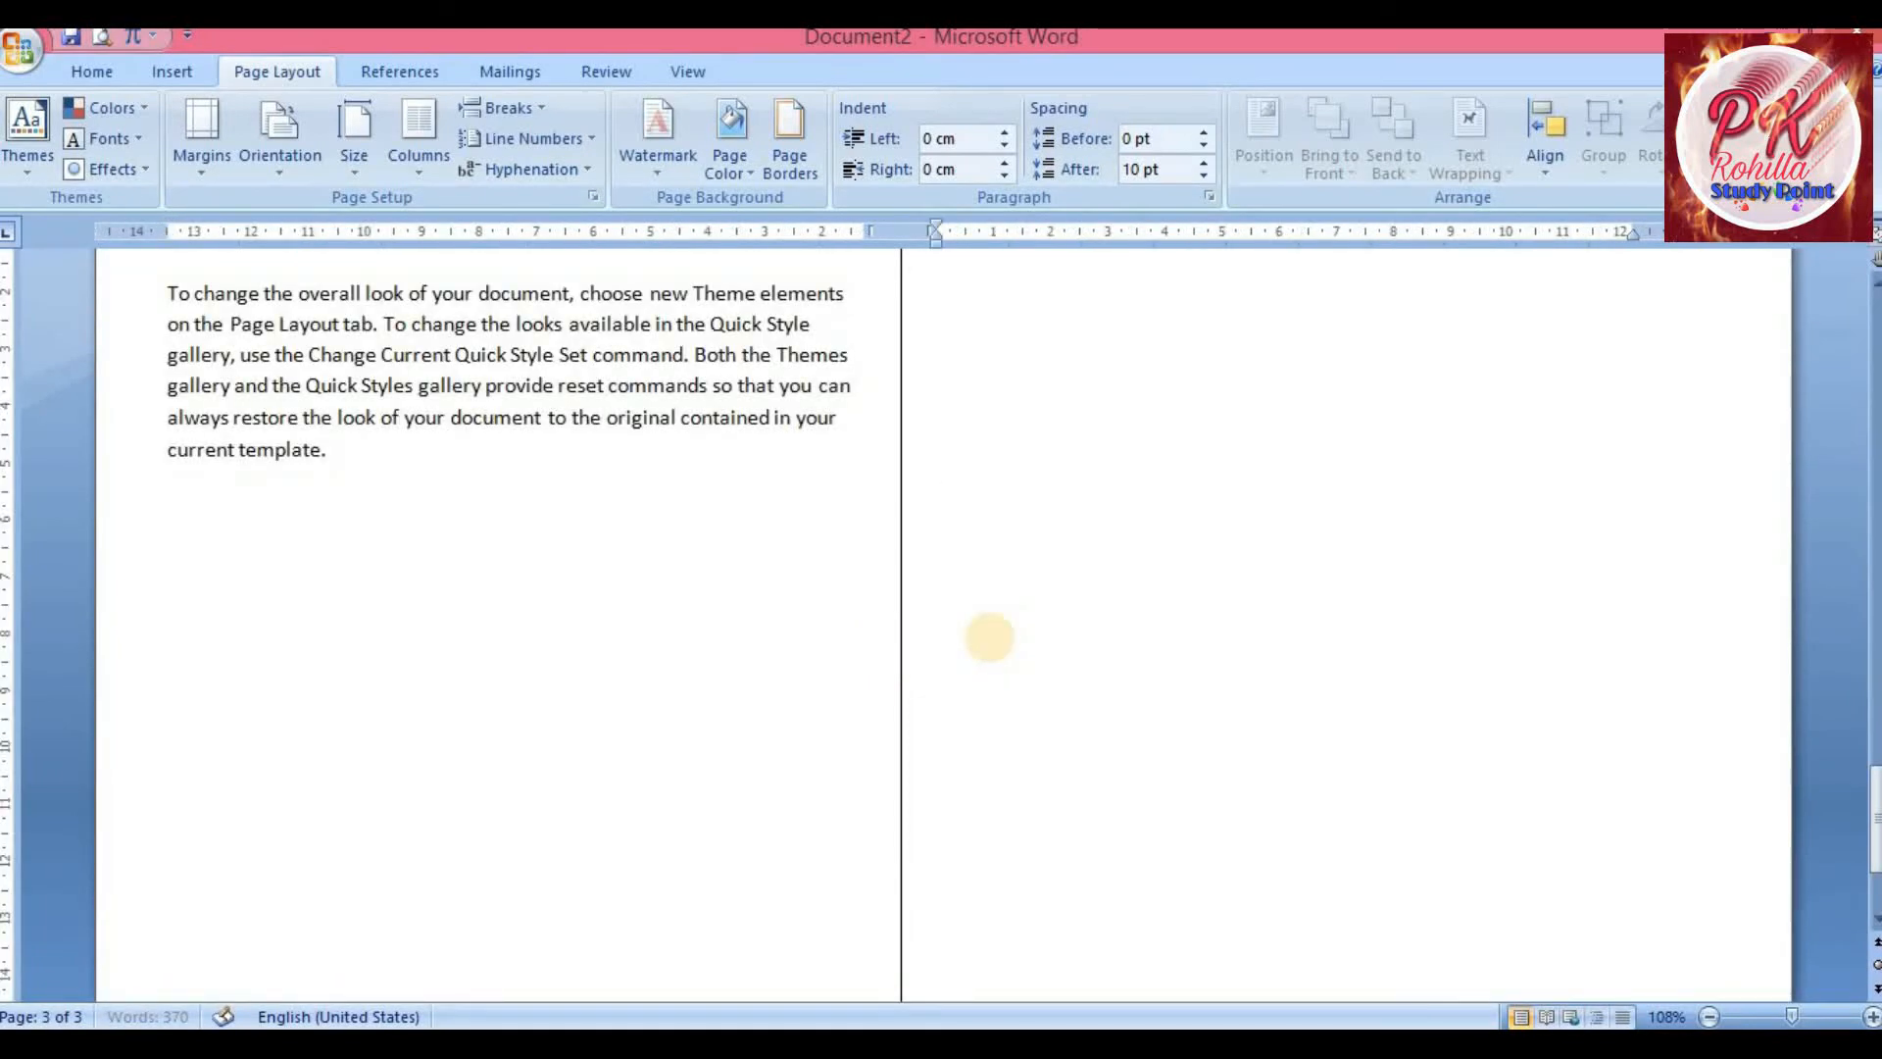
Insert a page break after the landscape section, followed by a Continuous section break
{"action": "key", "text": "ctrl+Return"}
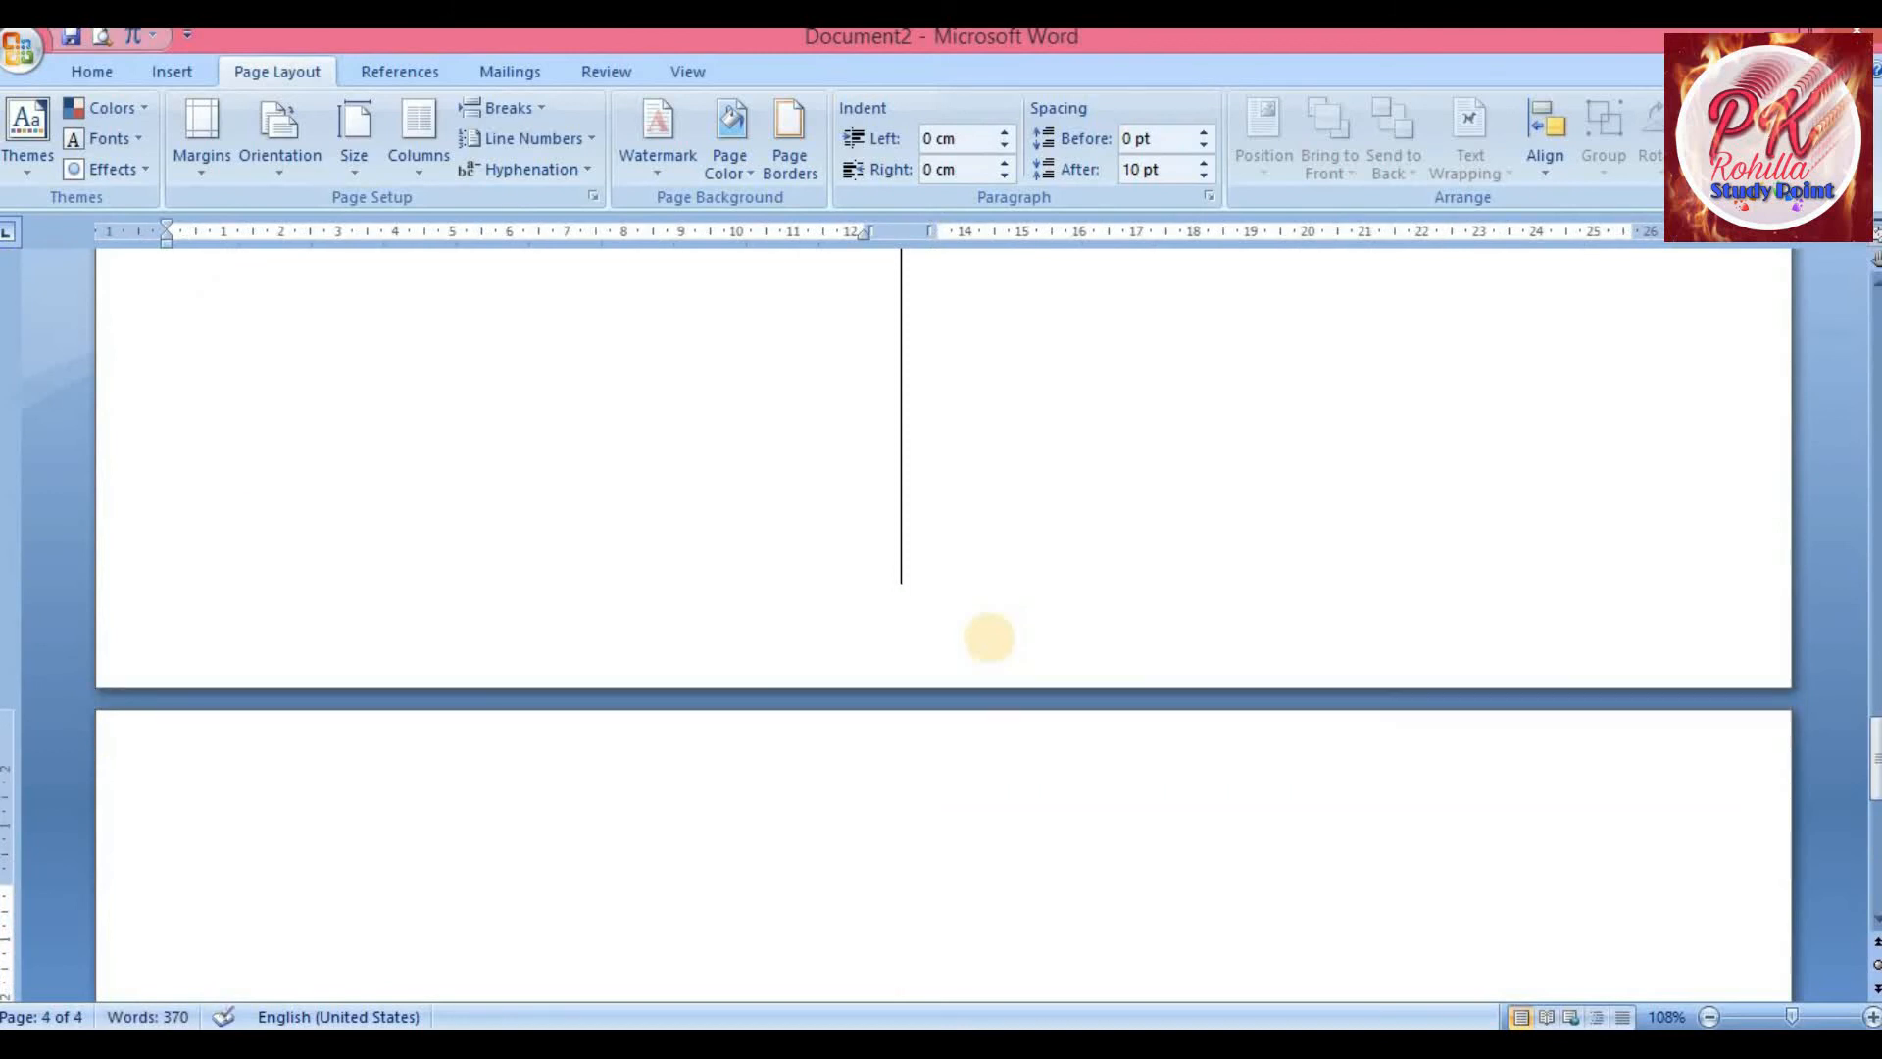
{"action": "left_click", "coordinate": [526, 114]}
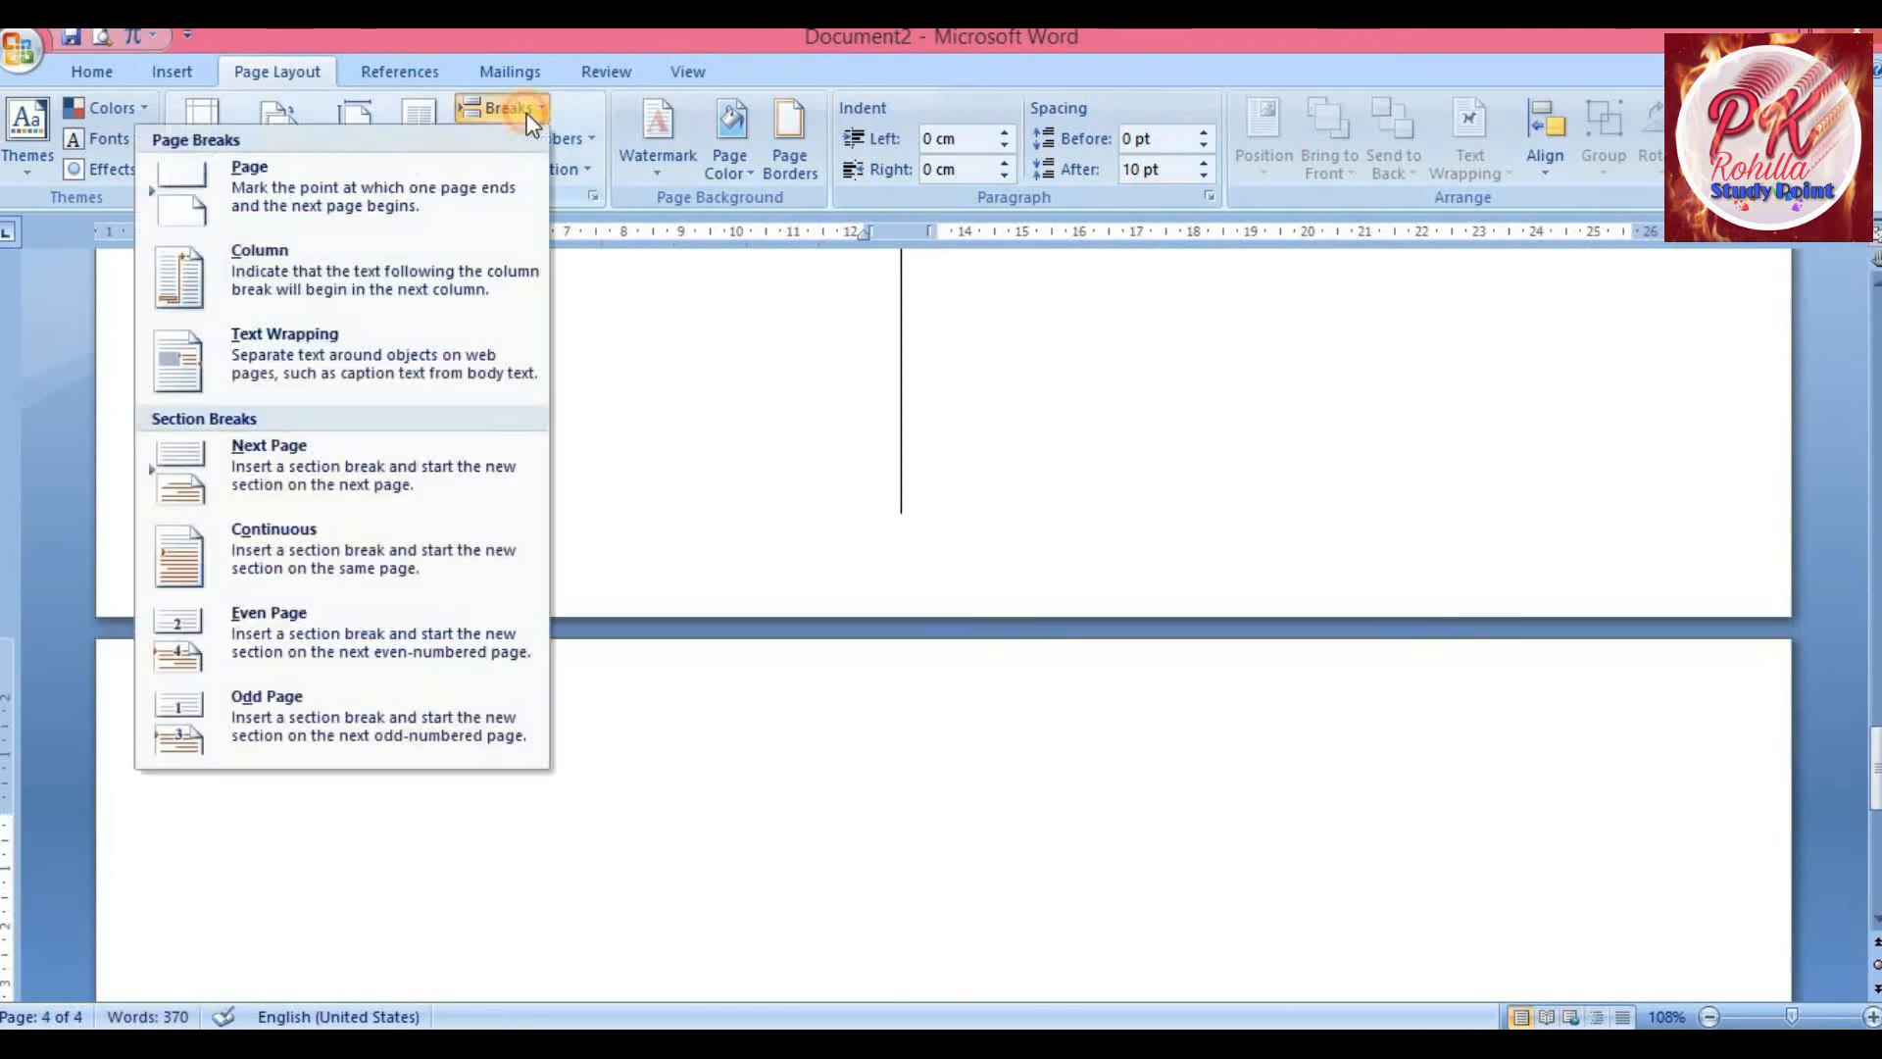
{"action": "left_click", "coordinate": [297, 539]}
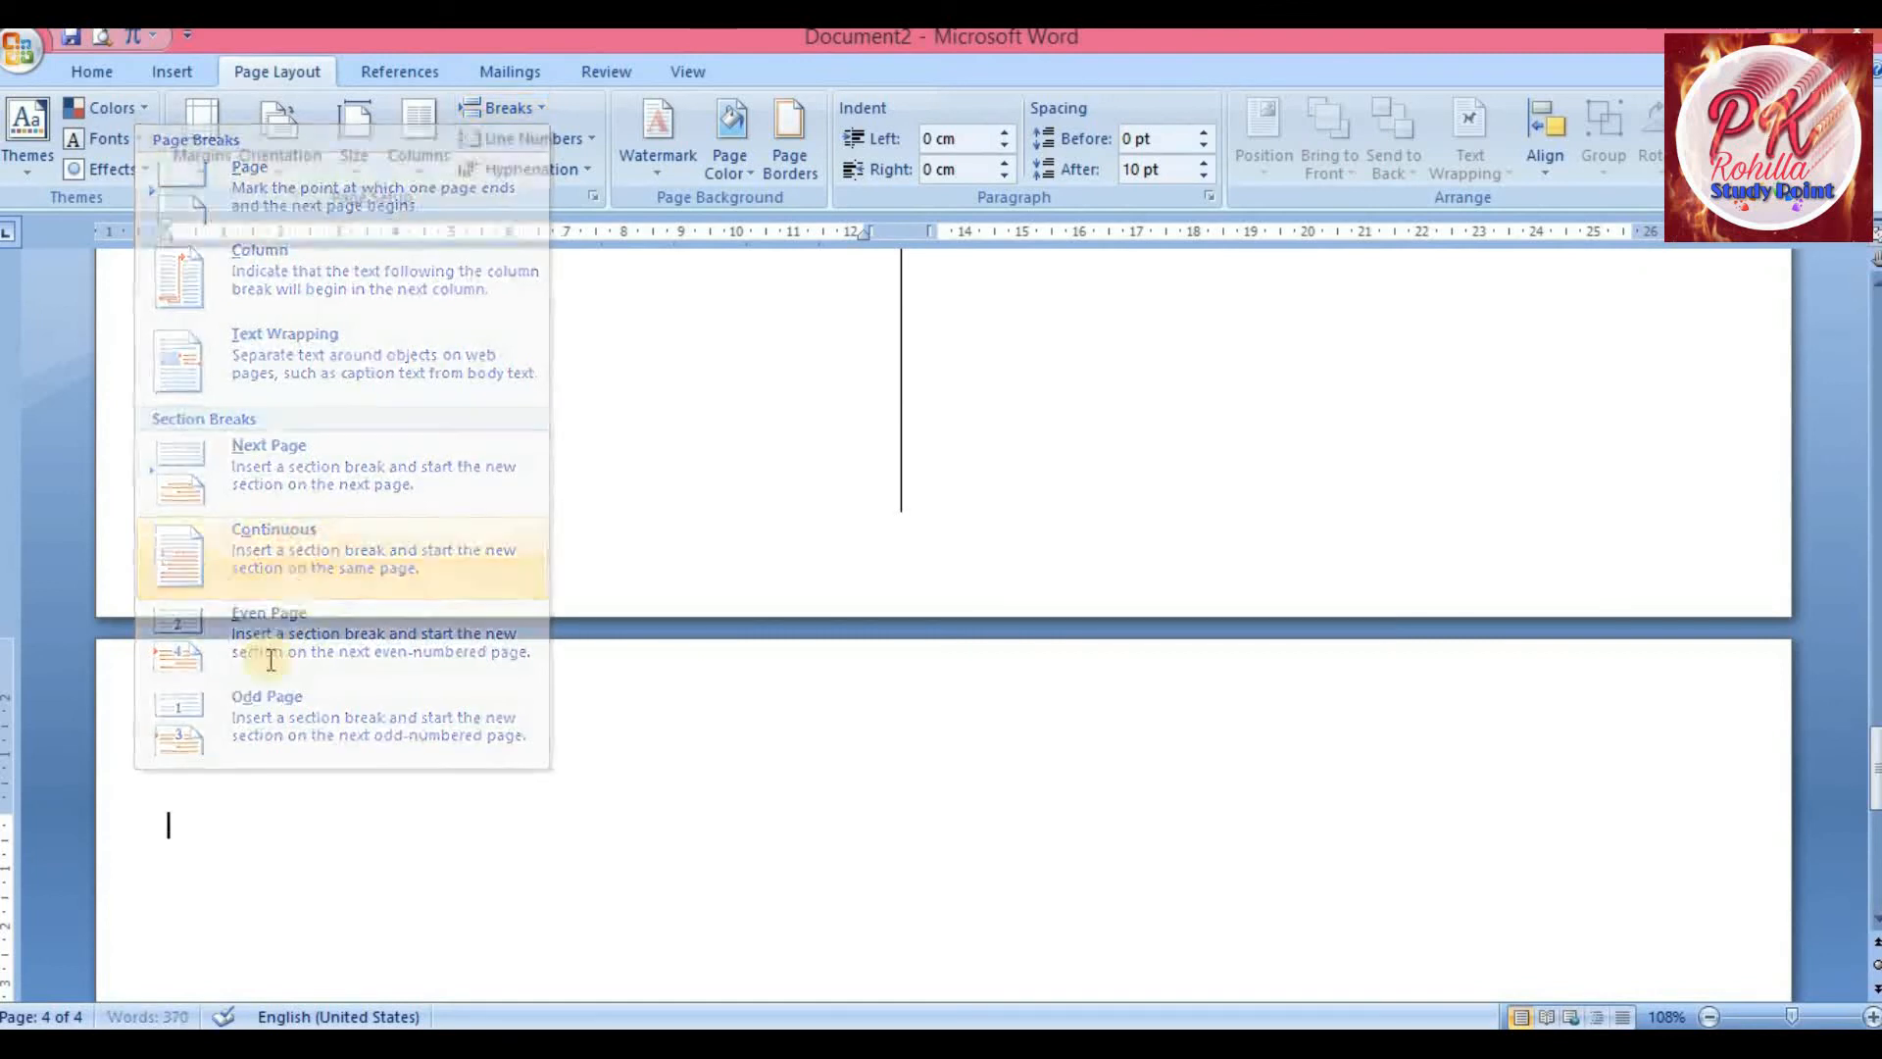
Place the cursor on the new page and switch that section back to Portrait orientation
{"action": "left_click", "coordinate": [207, 789]}
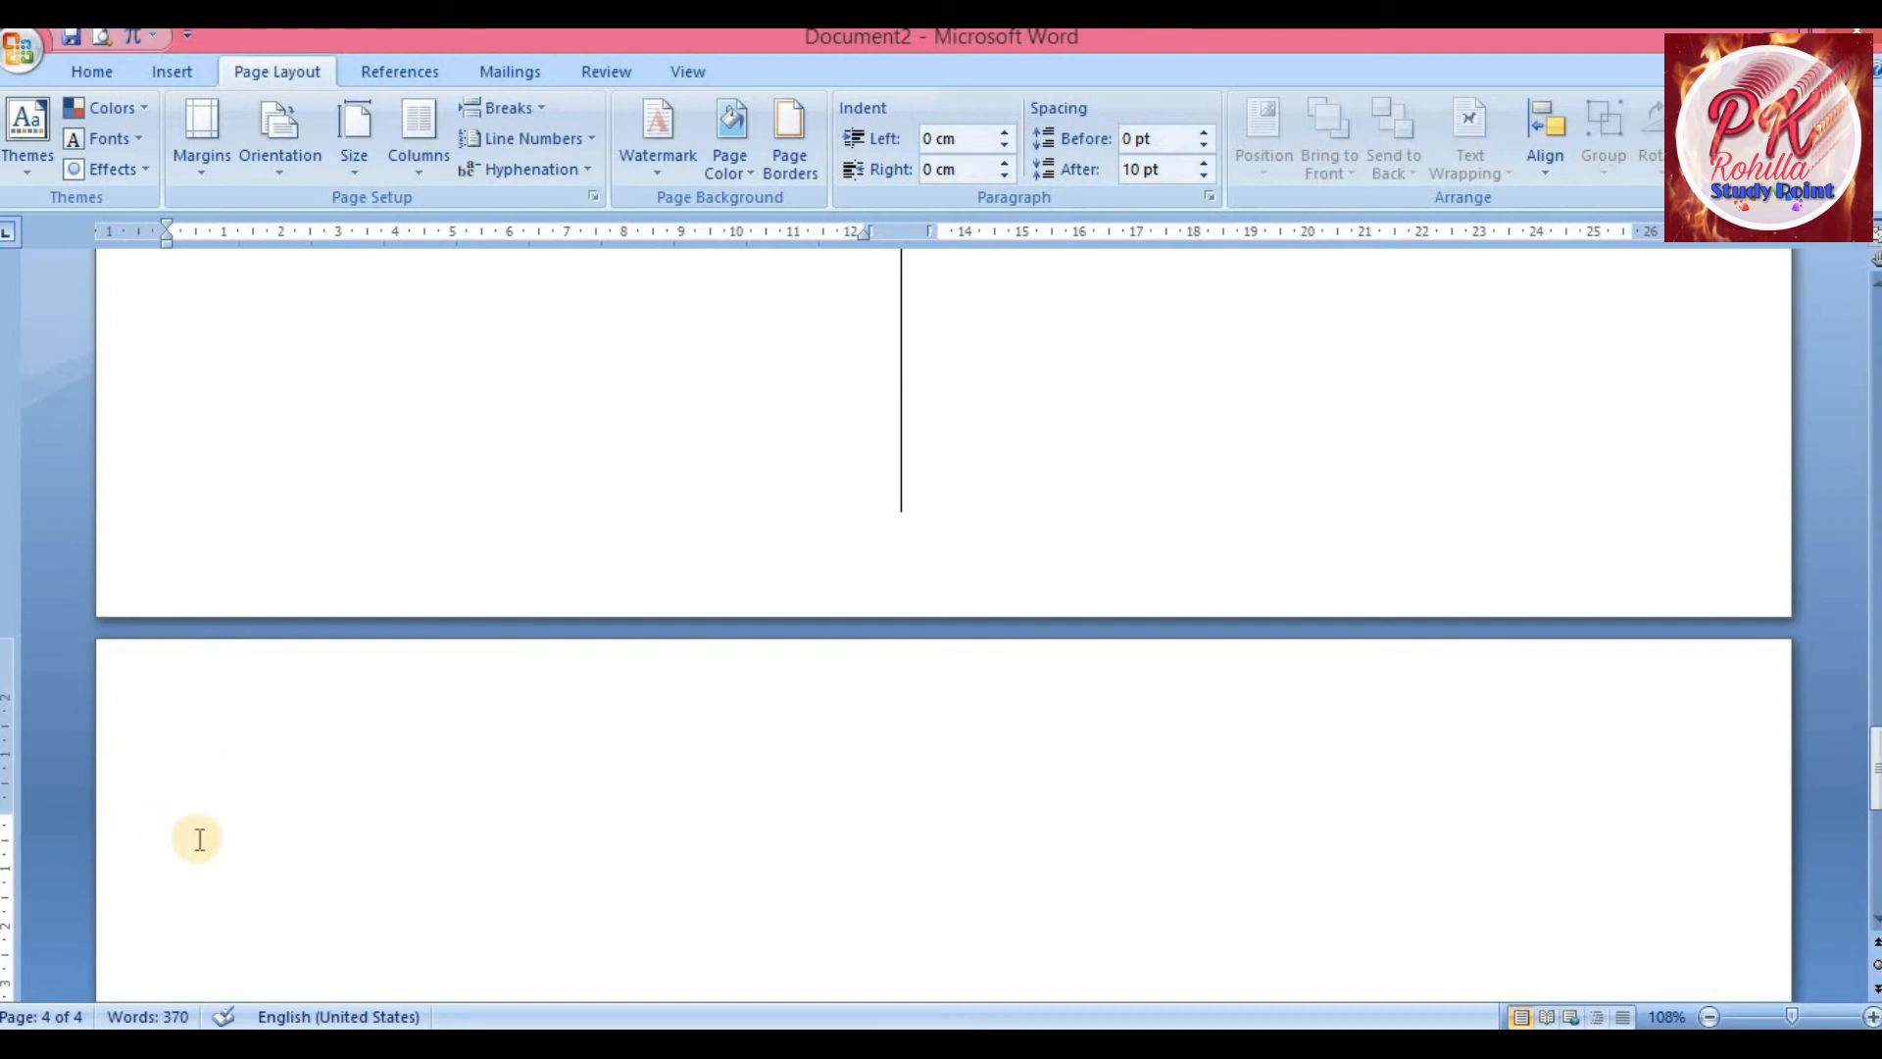
{"action": "left_click", "coordinate": [197, 815]}
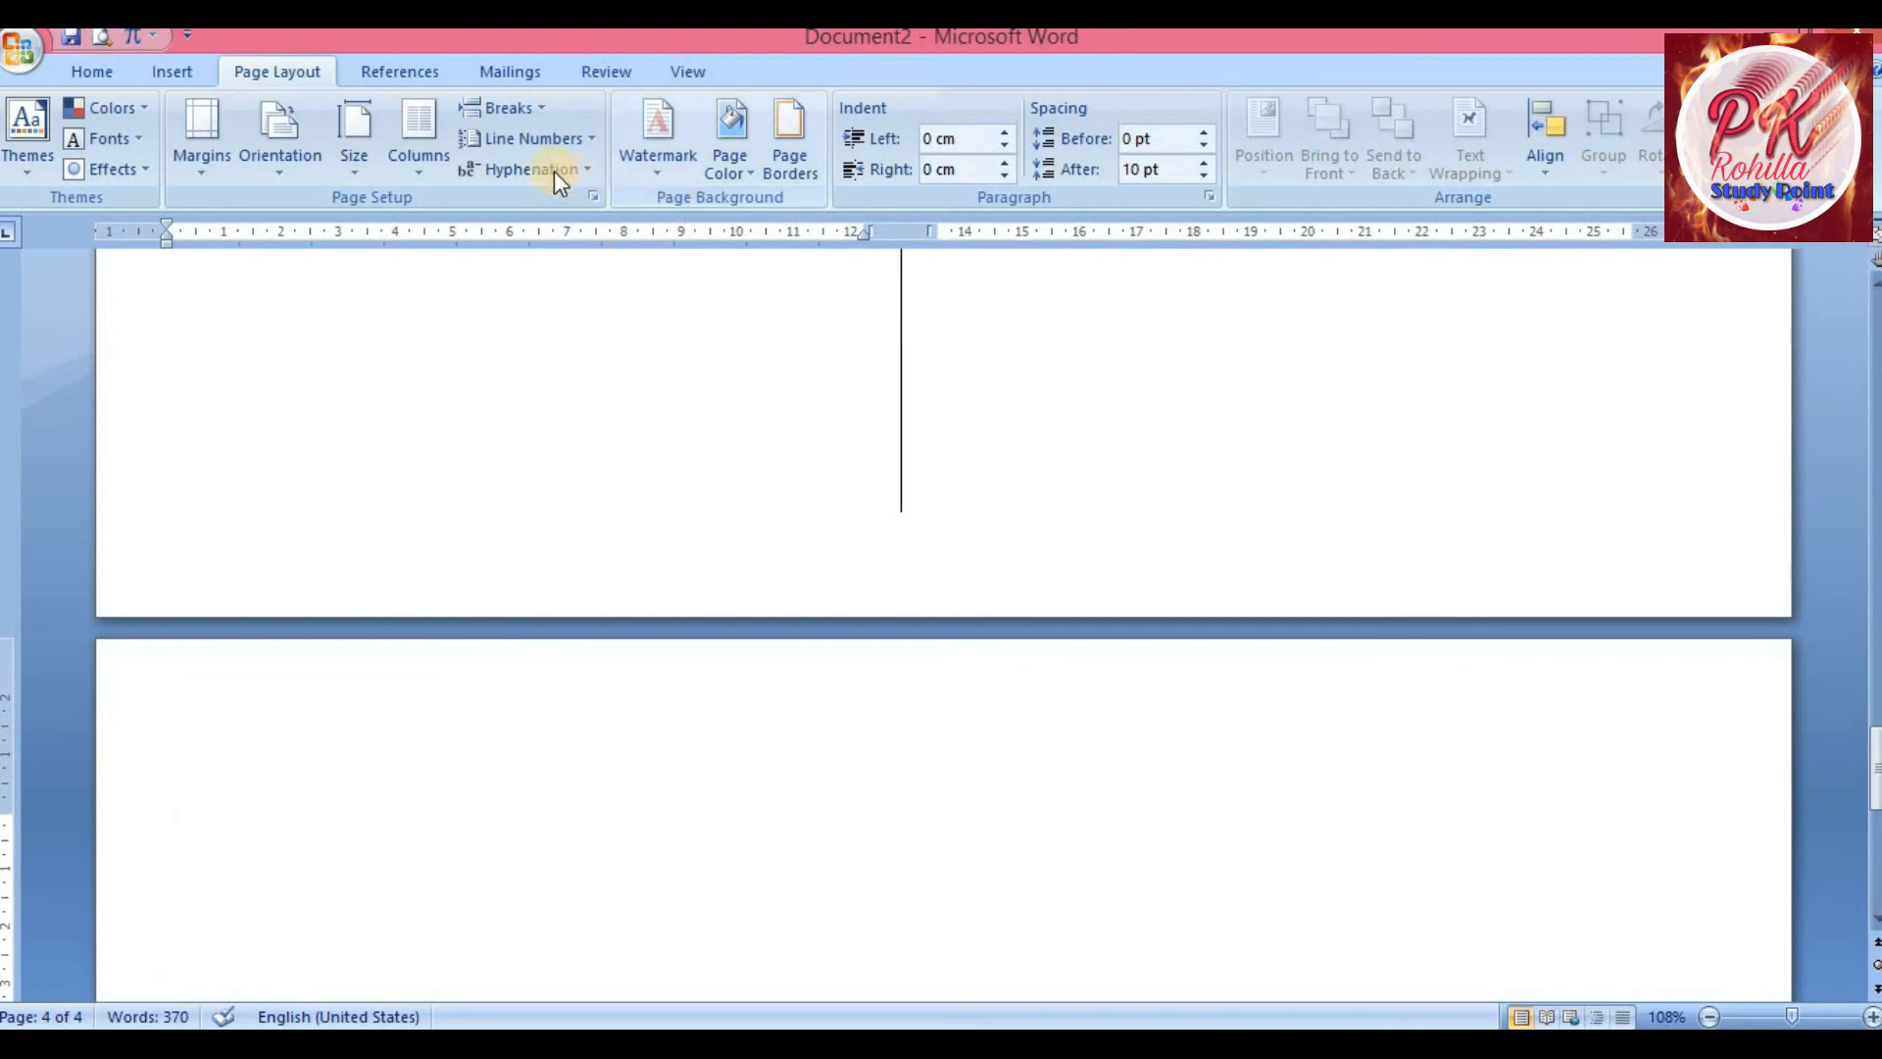
{"action": "left_click", "coordinate": [426, 179]}
{"action": "left_click", "coordinate": [377, 230]}
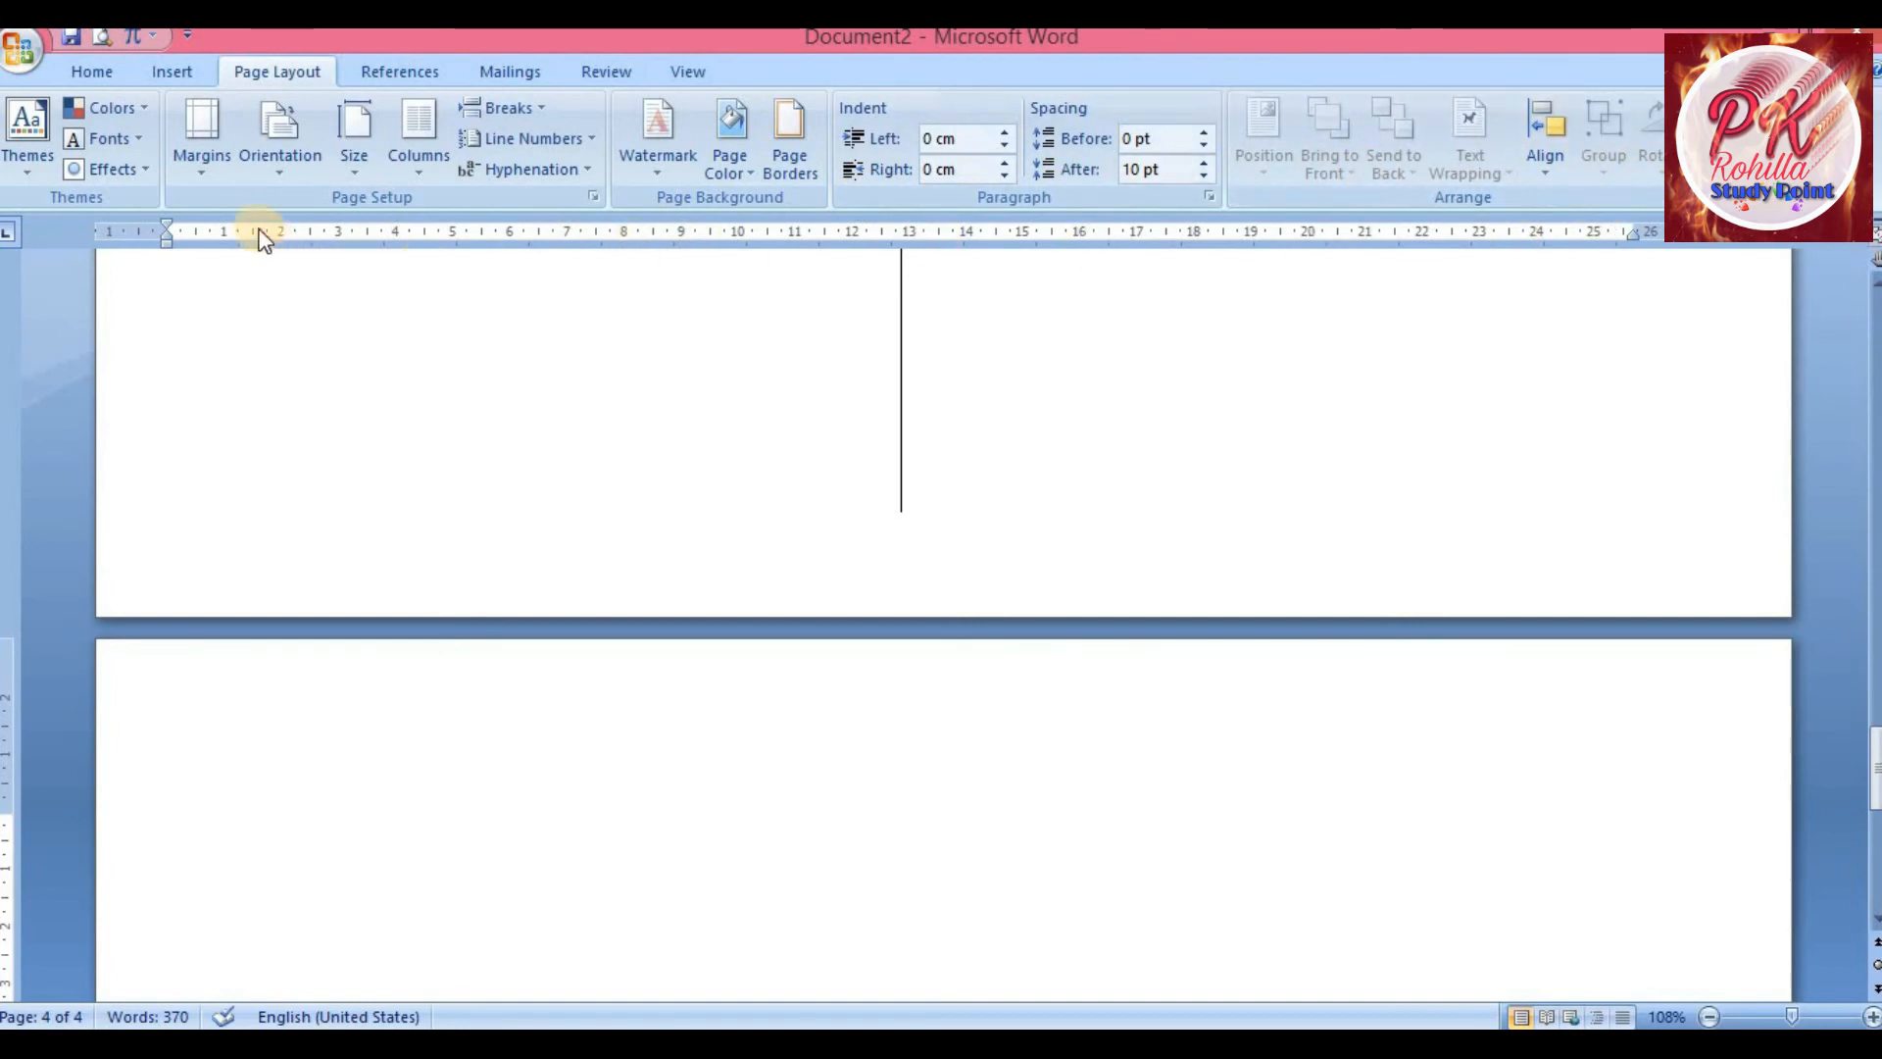
{"action": "left_click", "coordinate": [286, 169]}
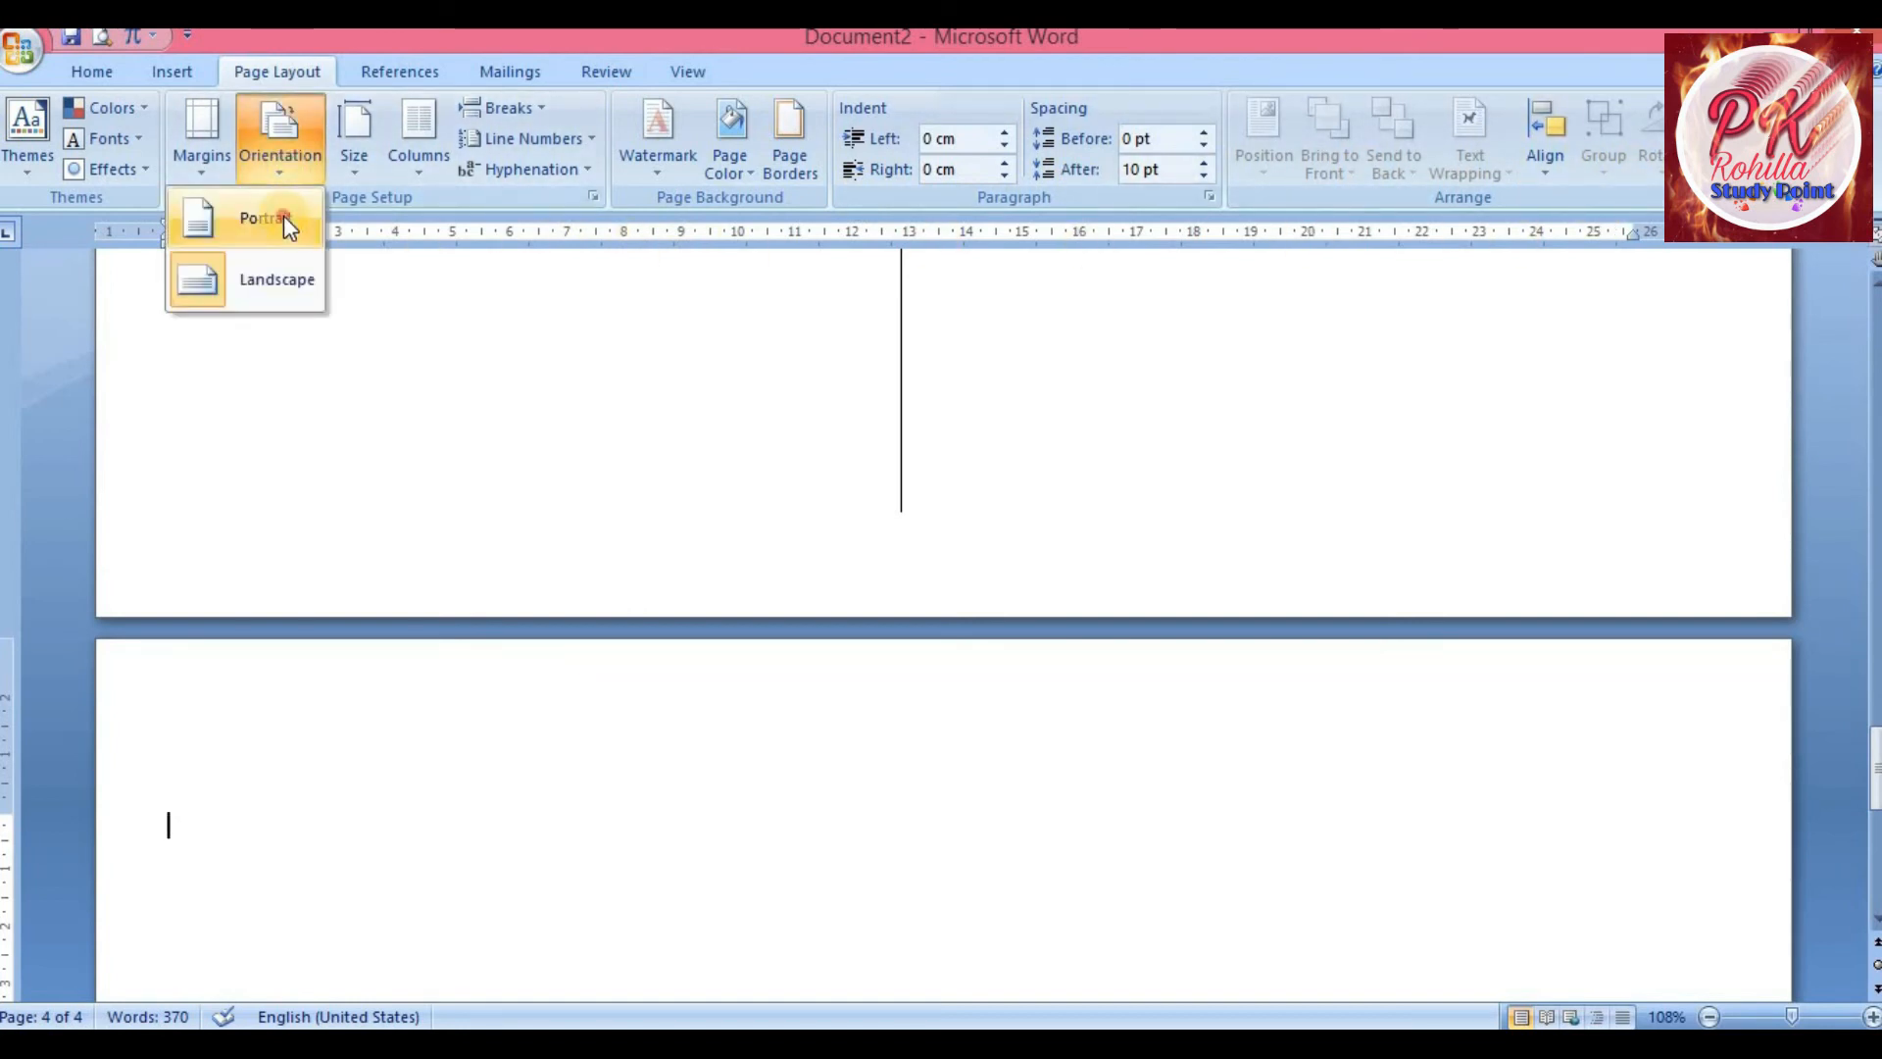
{"action": "left_click", "coordinate": [284, 218]}
Undo the last change to the document
{"action": "scroll", "coordinate": [785, 723], "scroll_direction": "down", "scroll_amount": 3}
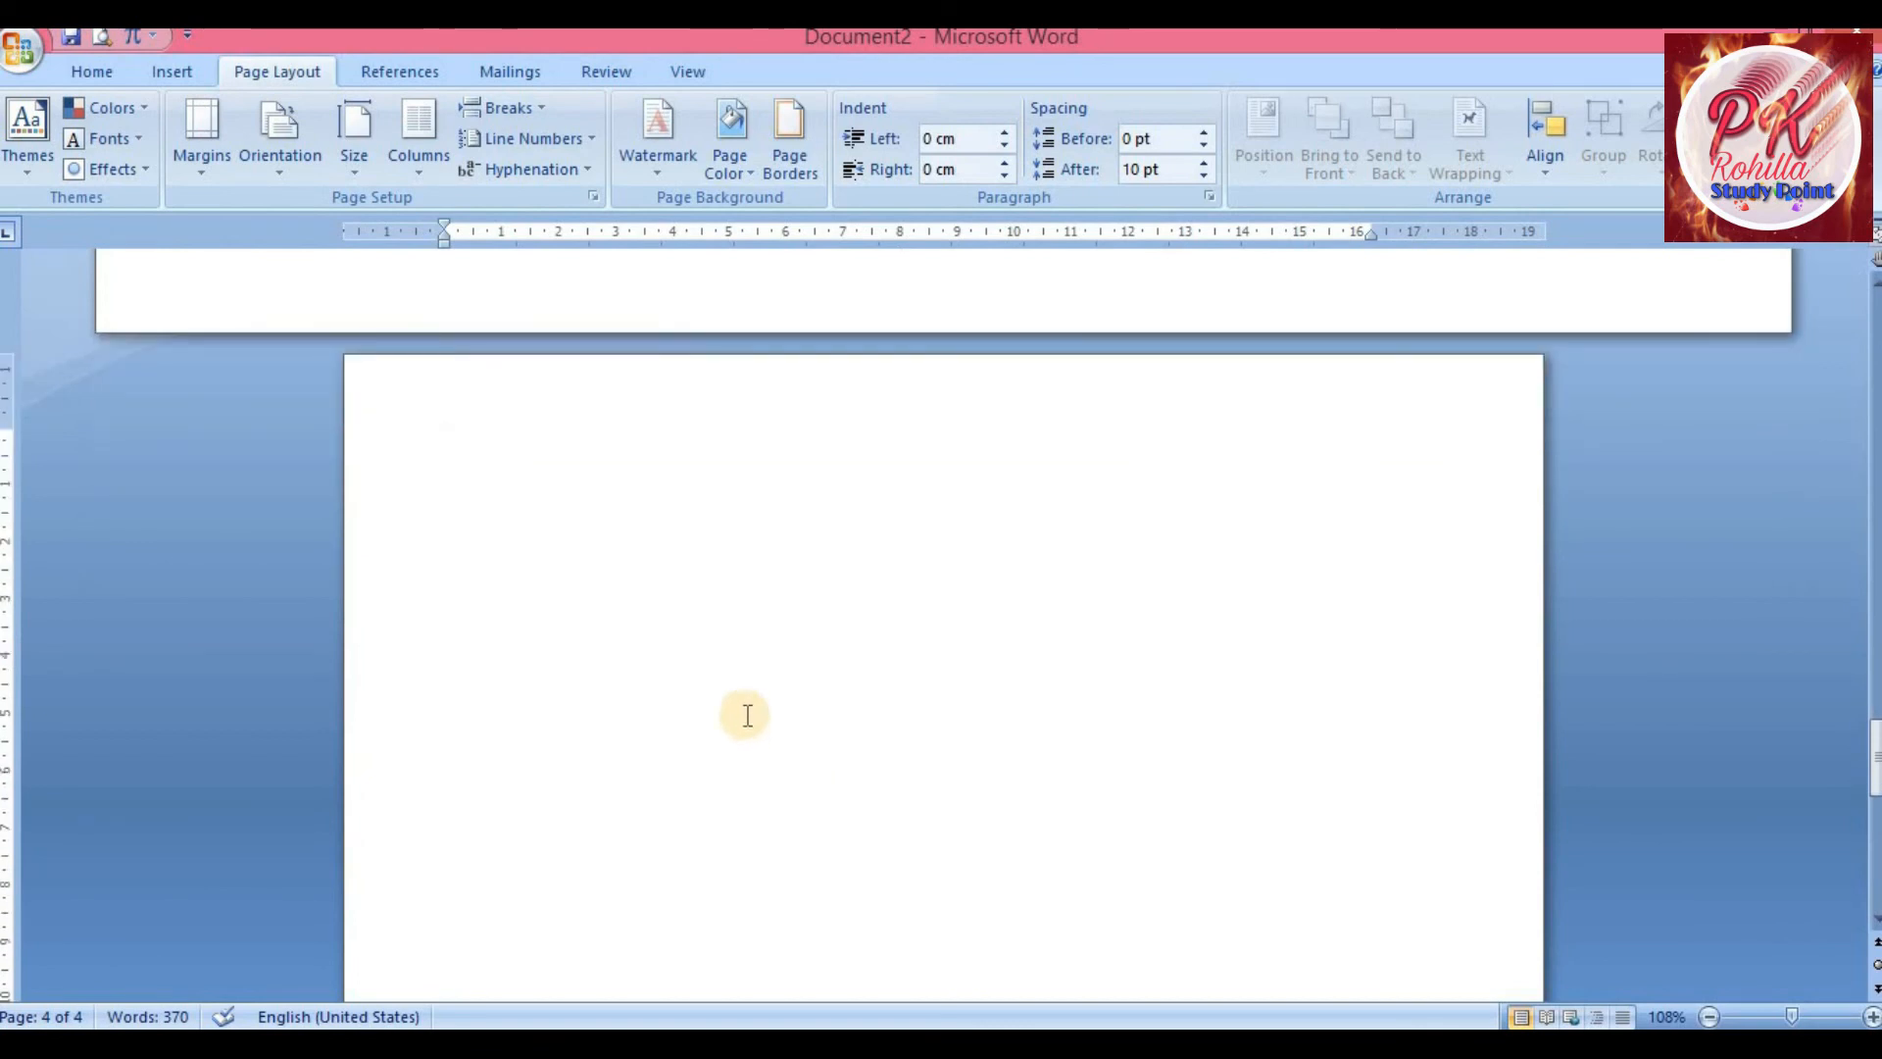
{"action": "scroll", "coordinate": [353, 608], "scroll_direction": "up", "scroll_amount": 1}
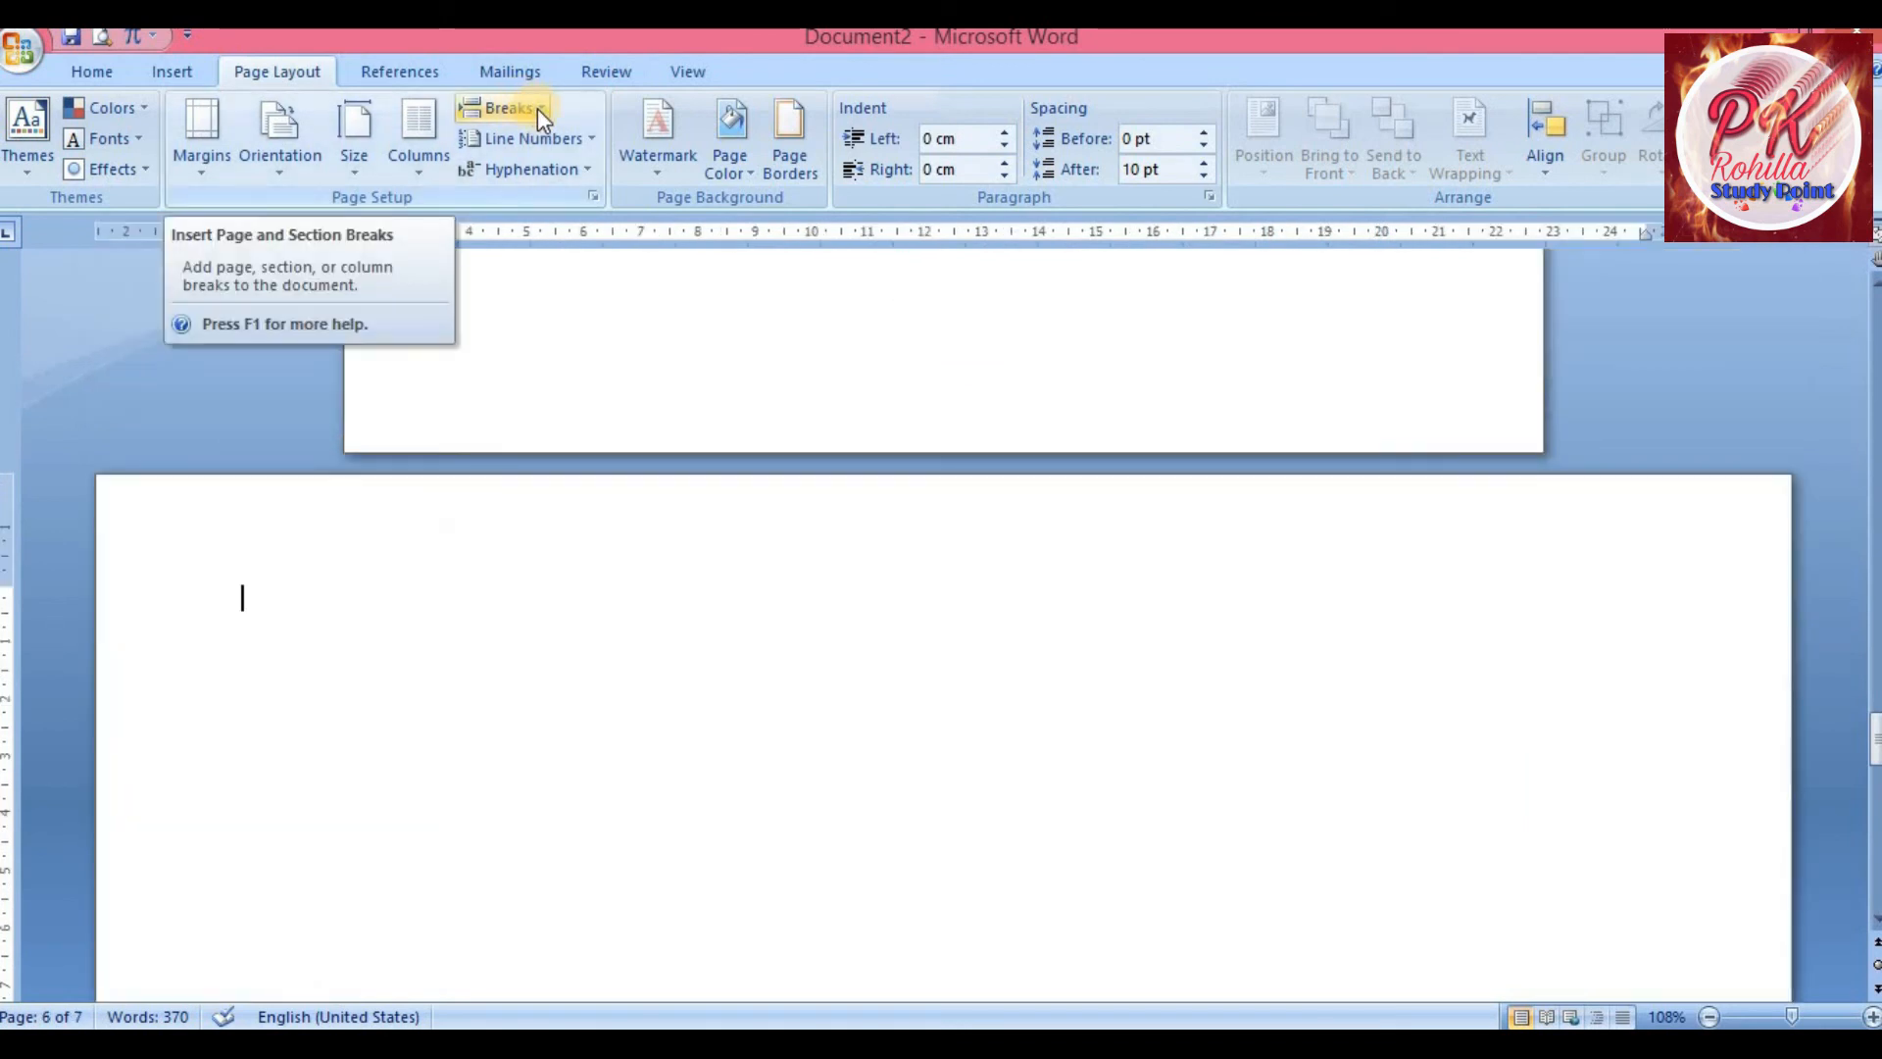
{"action": "left_click", "coordinate": [537, 108]}
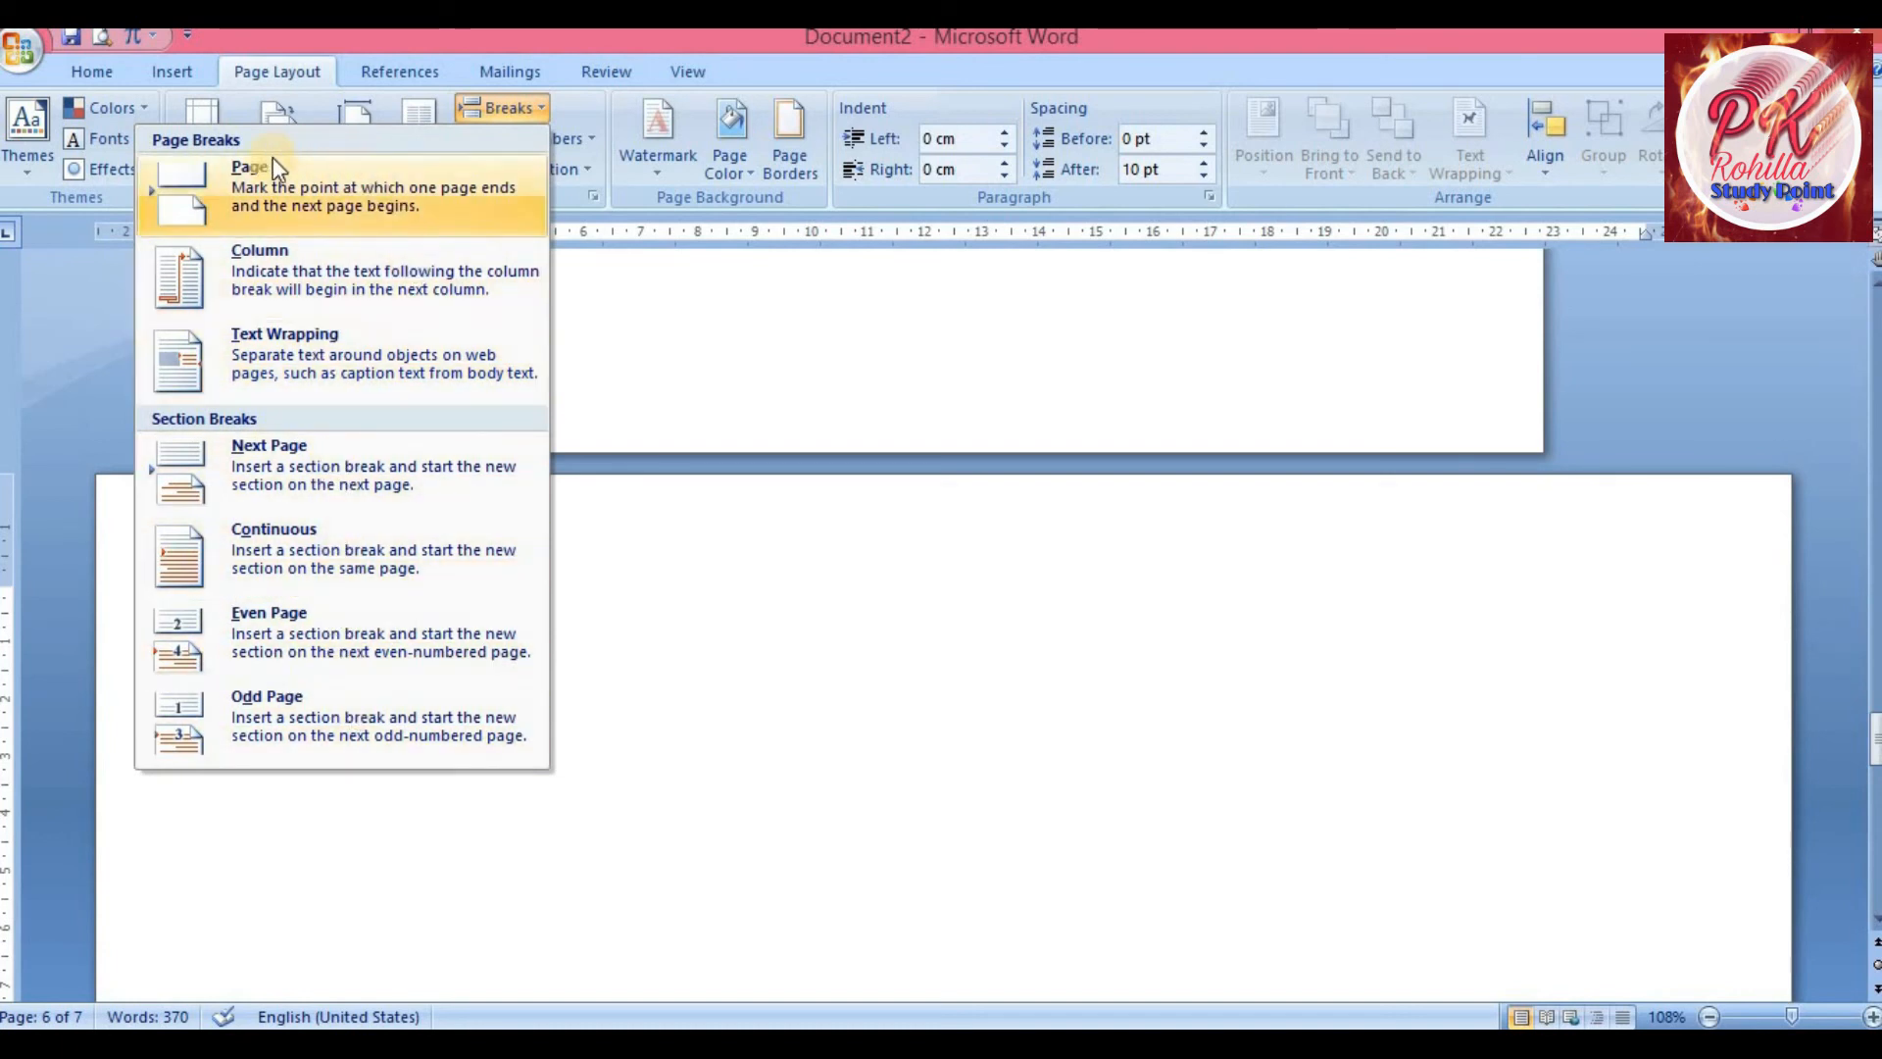
{"action": "left_click", "coordinate": [651, 643]}
{"action": "scroll", "coordinate": [667, 598], "scroll_direction": "up", "scroll_amount": 10}
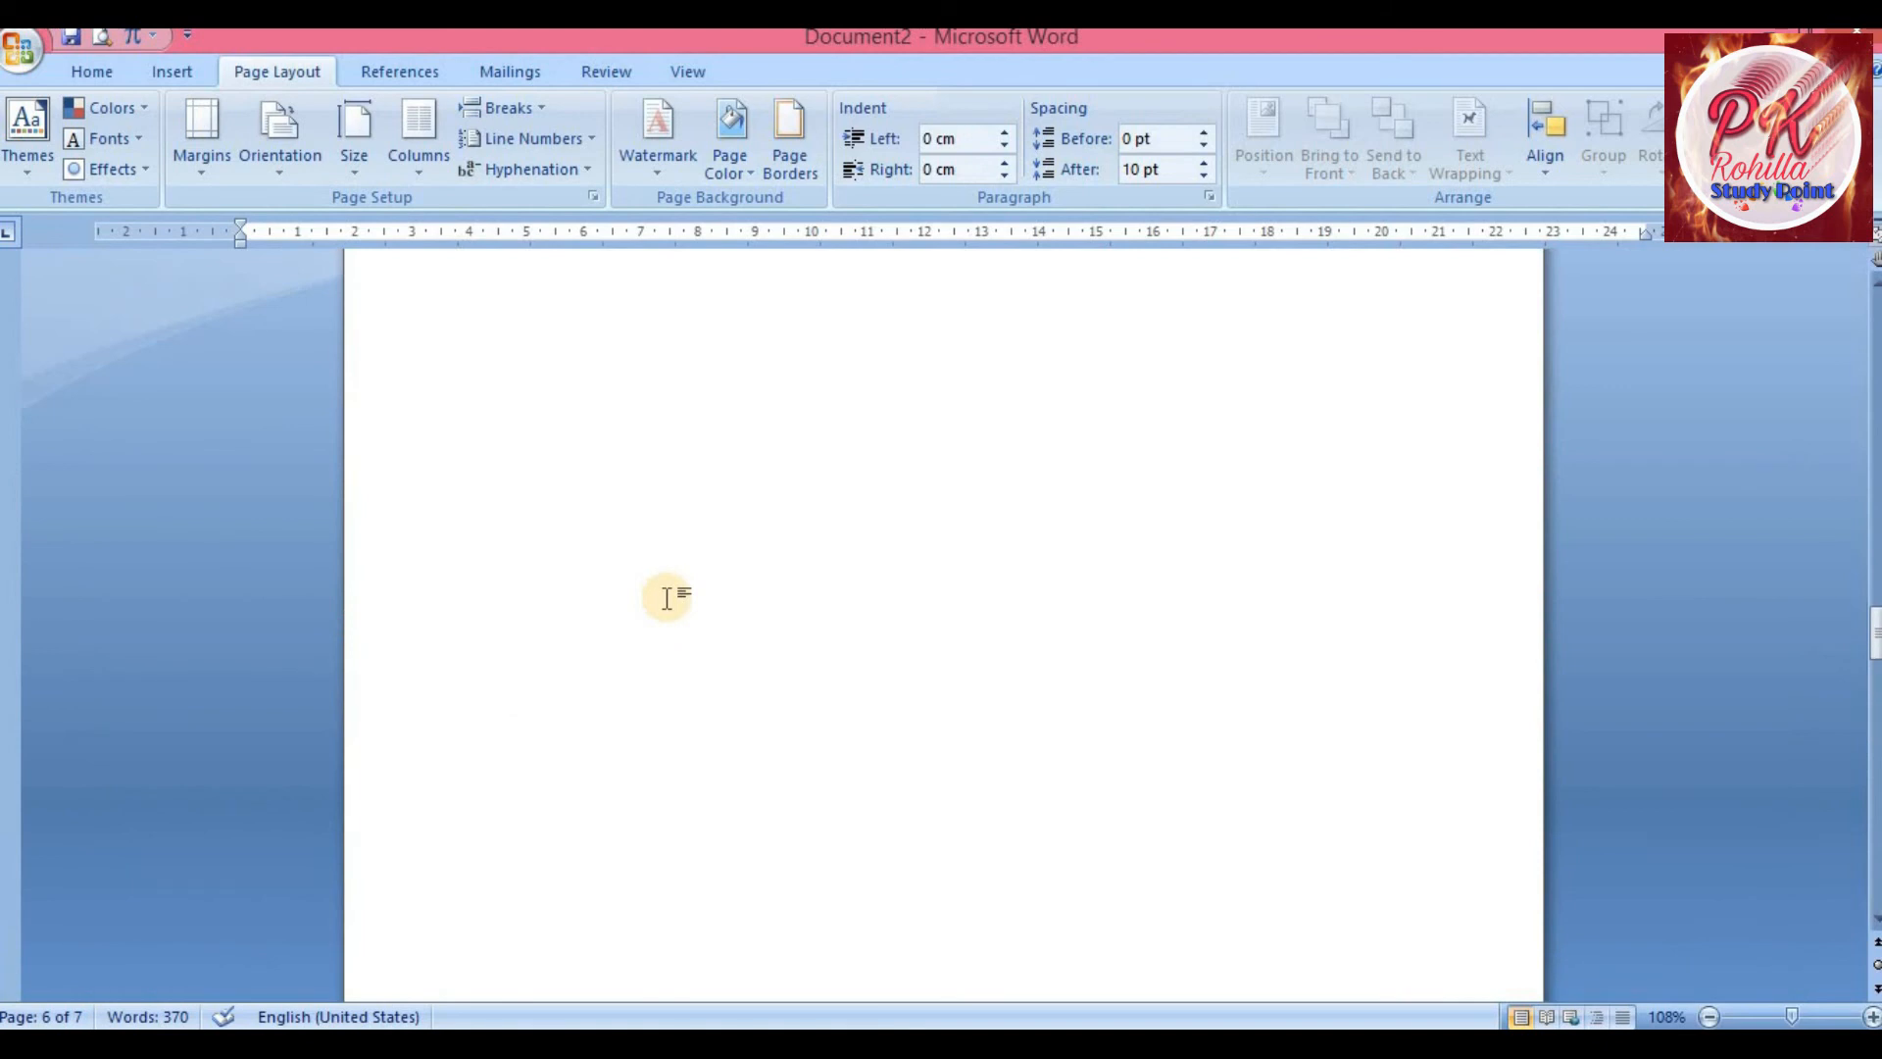
{"action": "key", "text": "ctrl+z"}
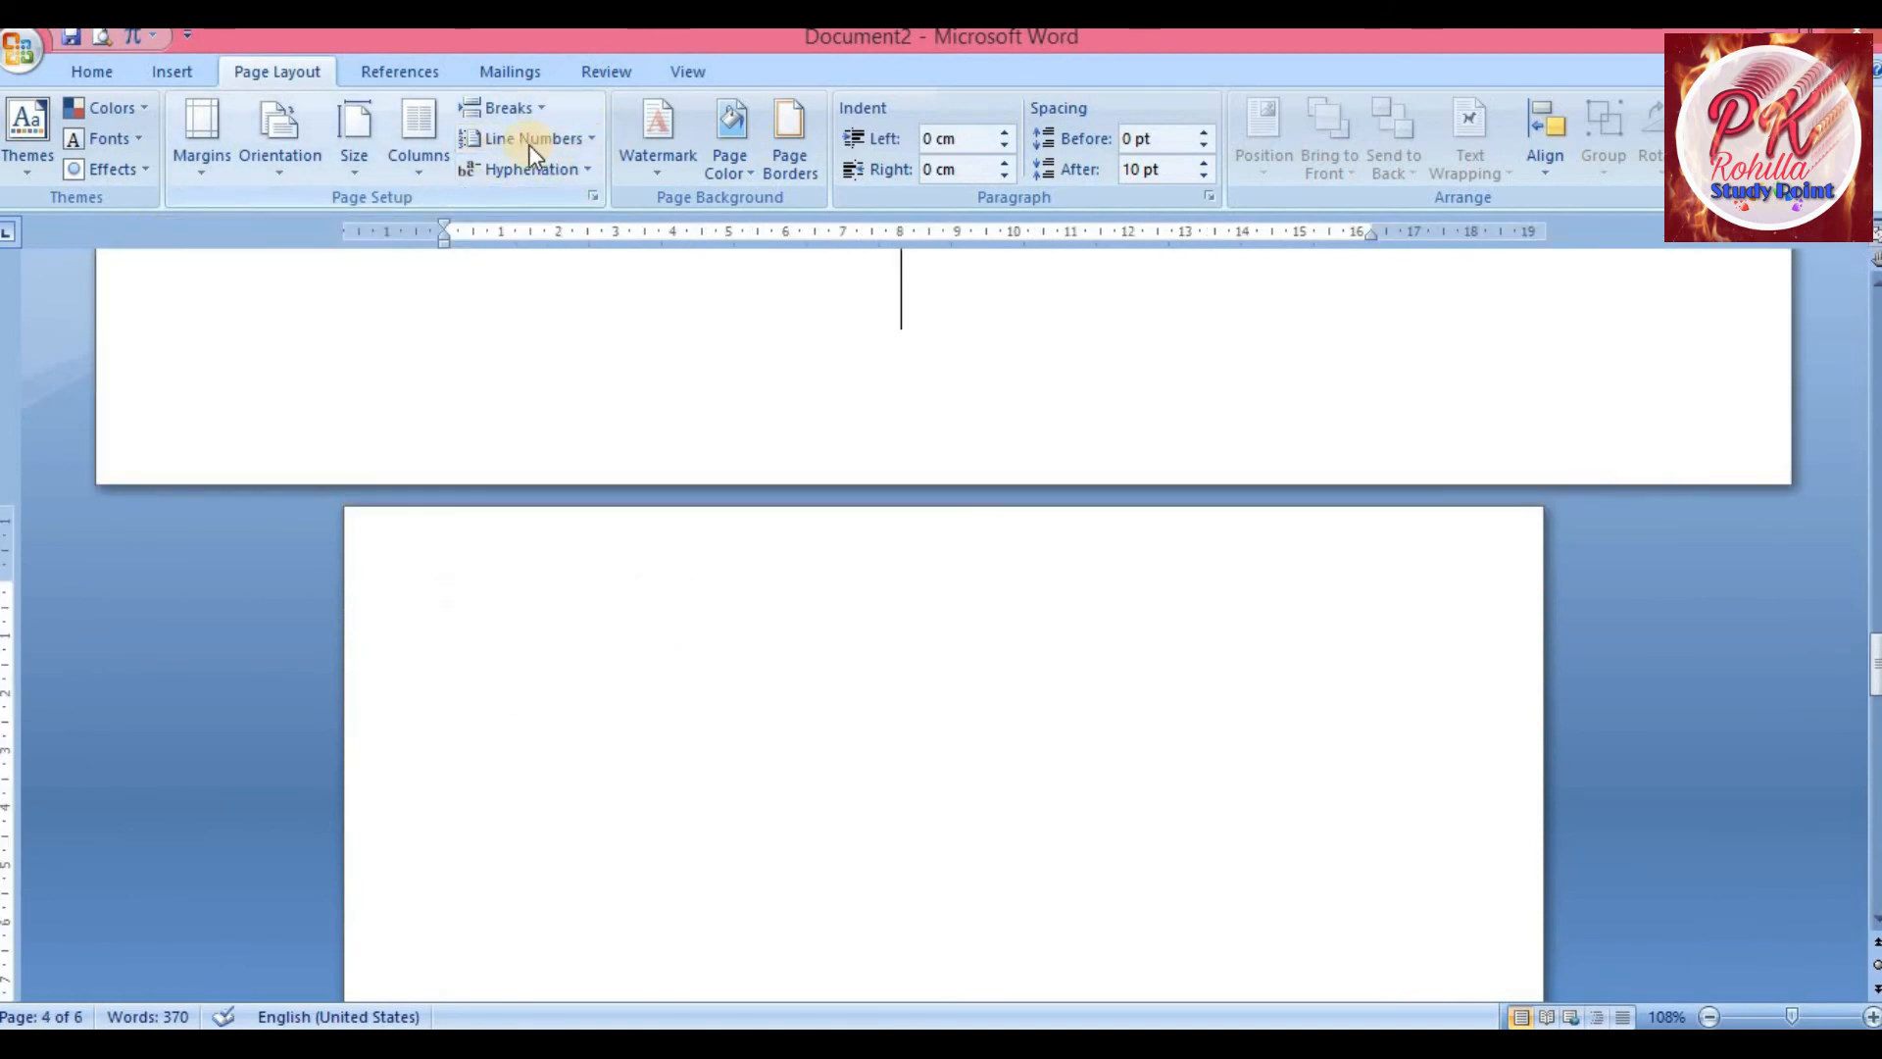
{"action": "left_click", "coordinate": [589, 139]}
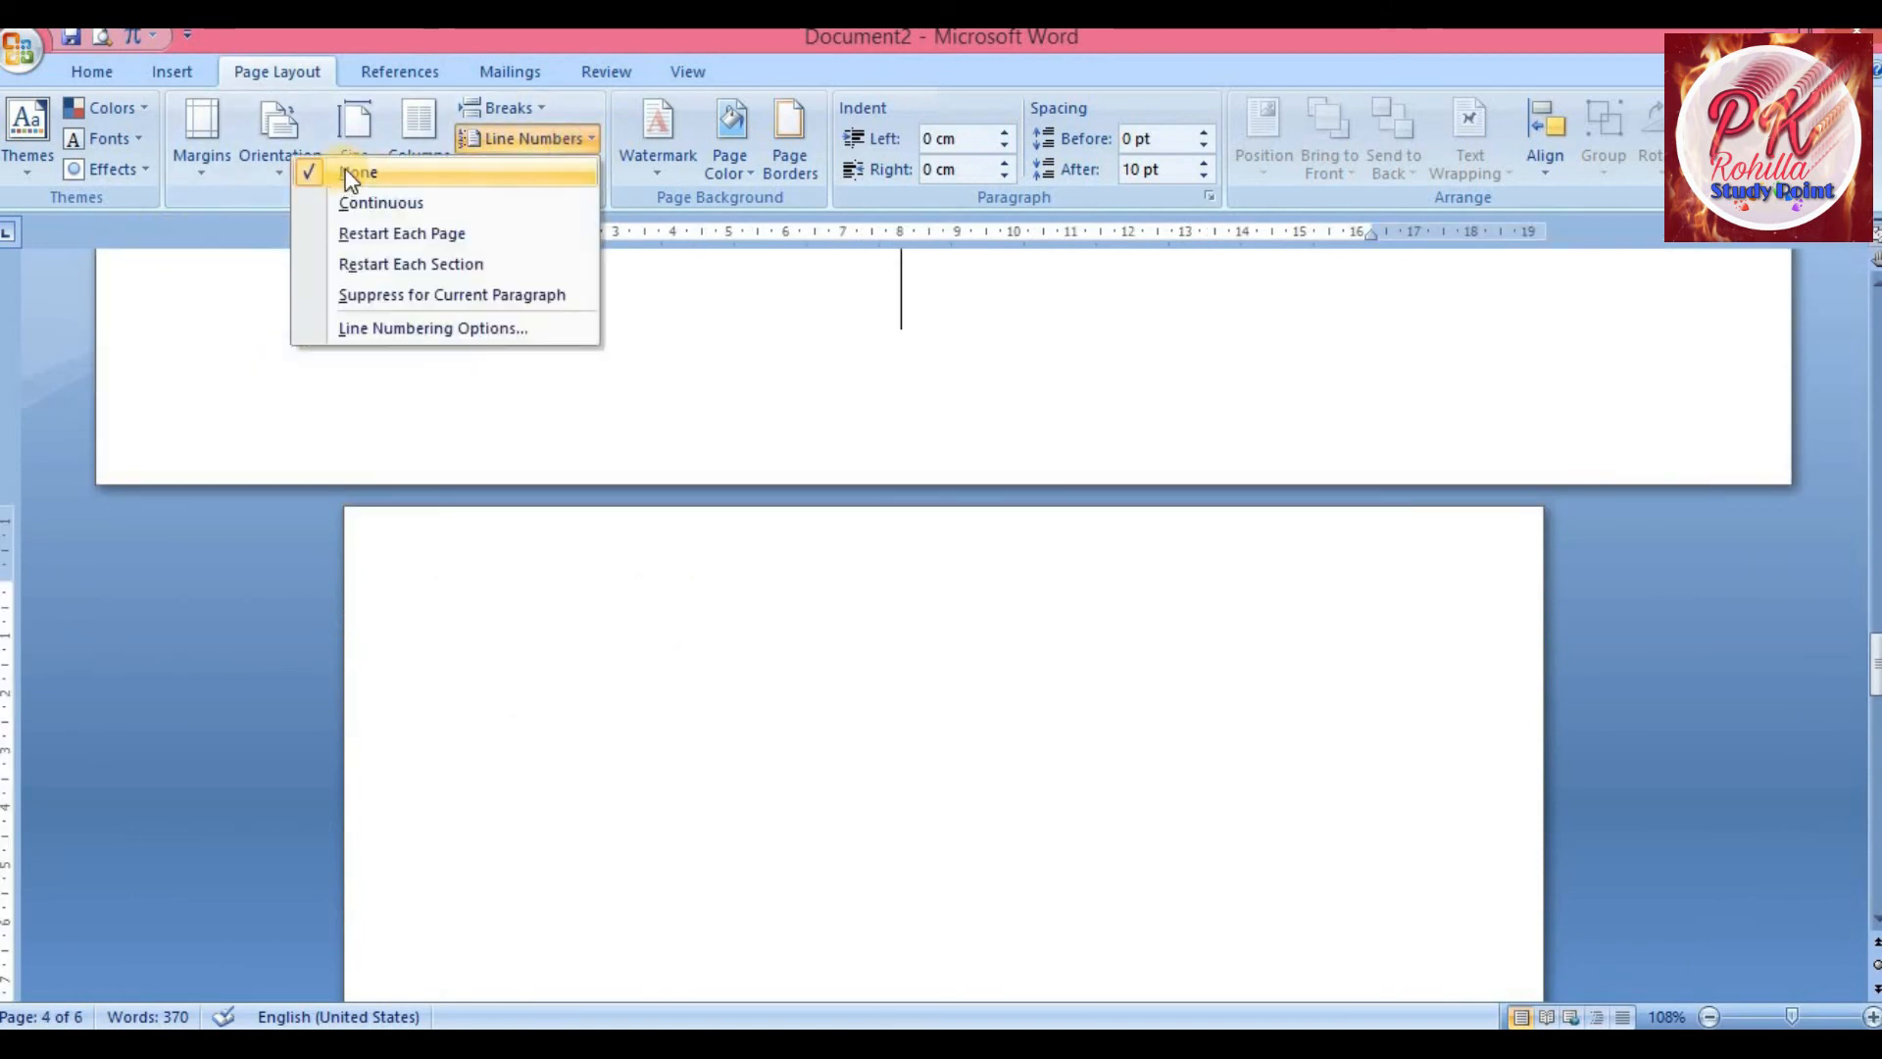
{"action": "left_click", "coordinate": [519, 565]}
{"action": "type", "text": "hg"}
{"action": "key", "text": "BackSpace"}
{"action": "key", "text": "BackSpace"}
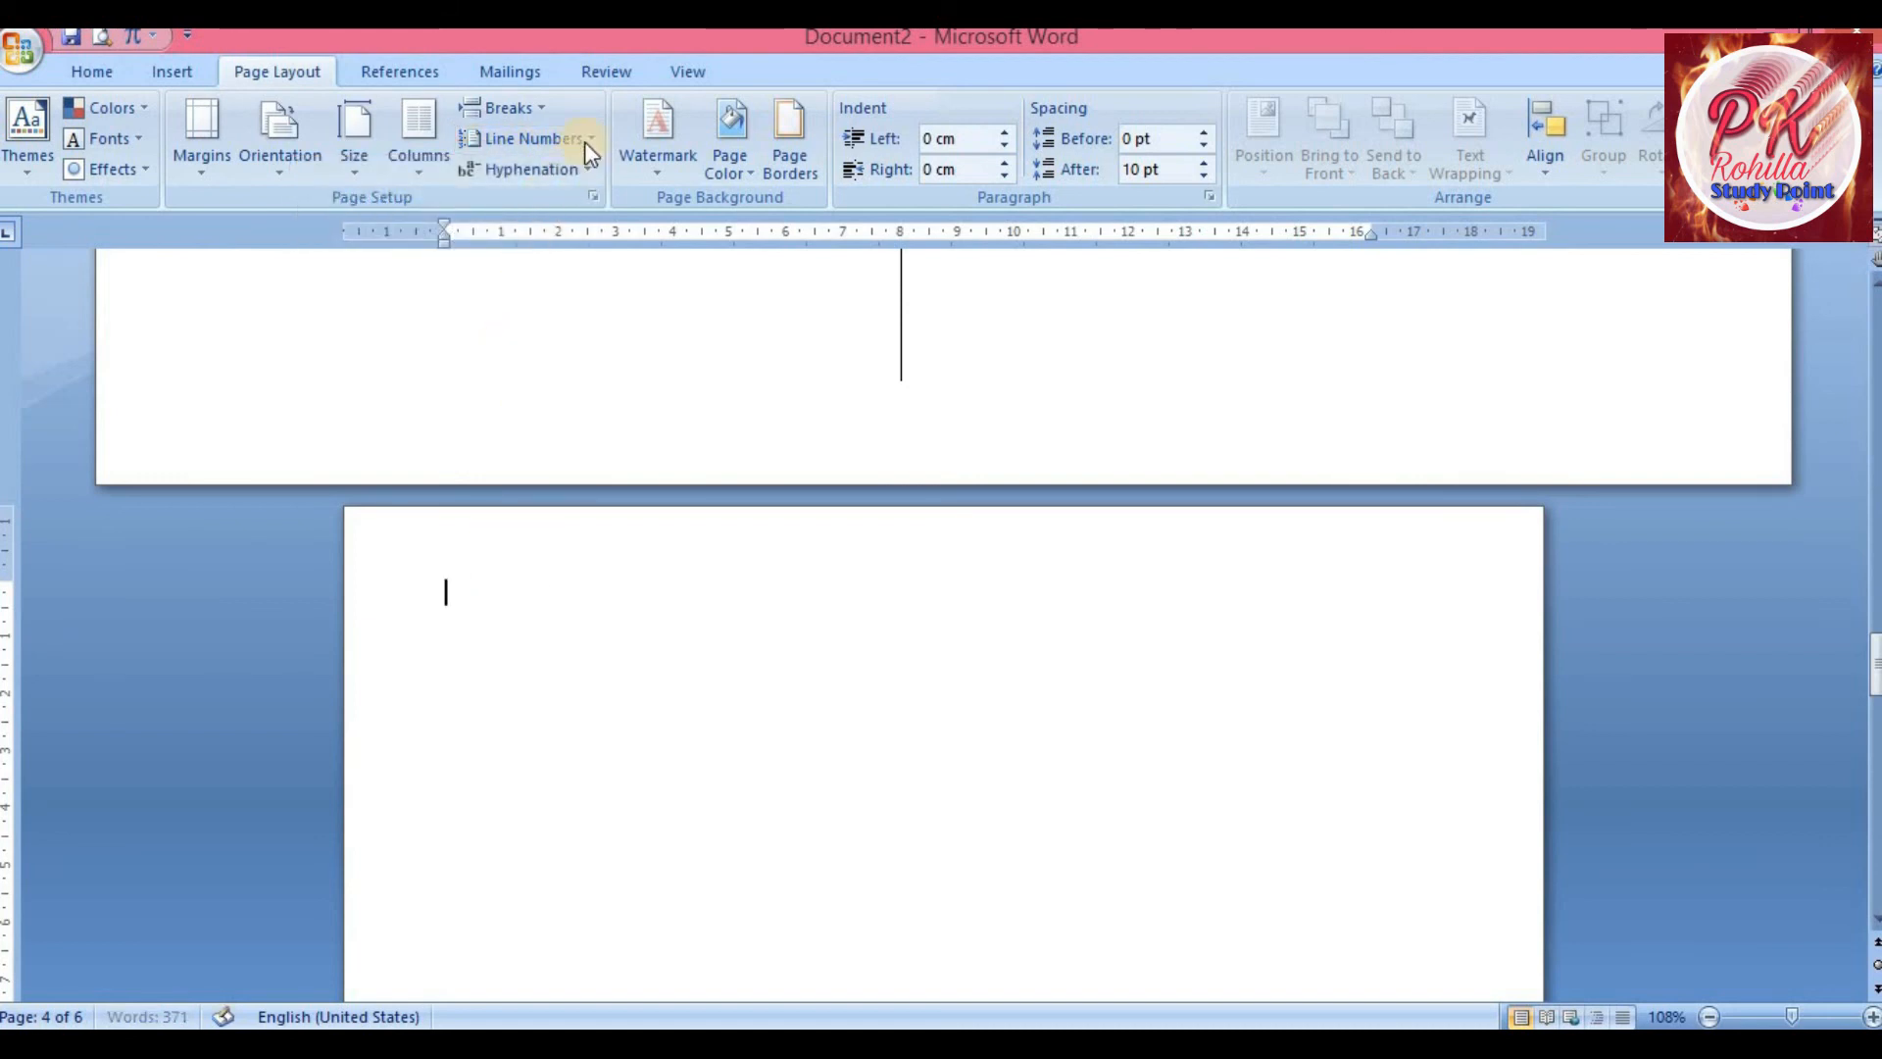
Turn on Continuous line numbering and type eight lines of filler text on the portrait page
{"action": "left_click", "coordinate": [588, 139]}
{"action": "left_click", "coordinate": [490, 202]}
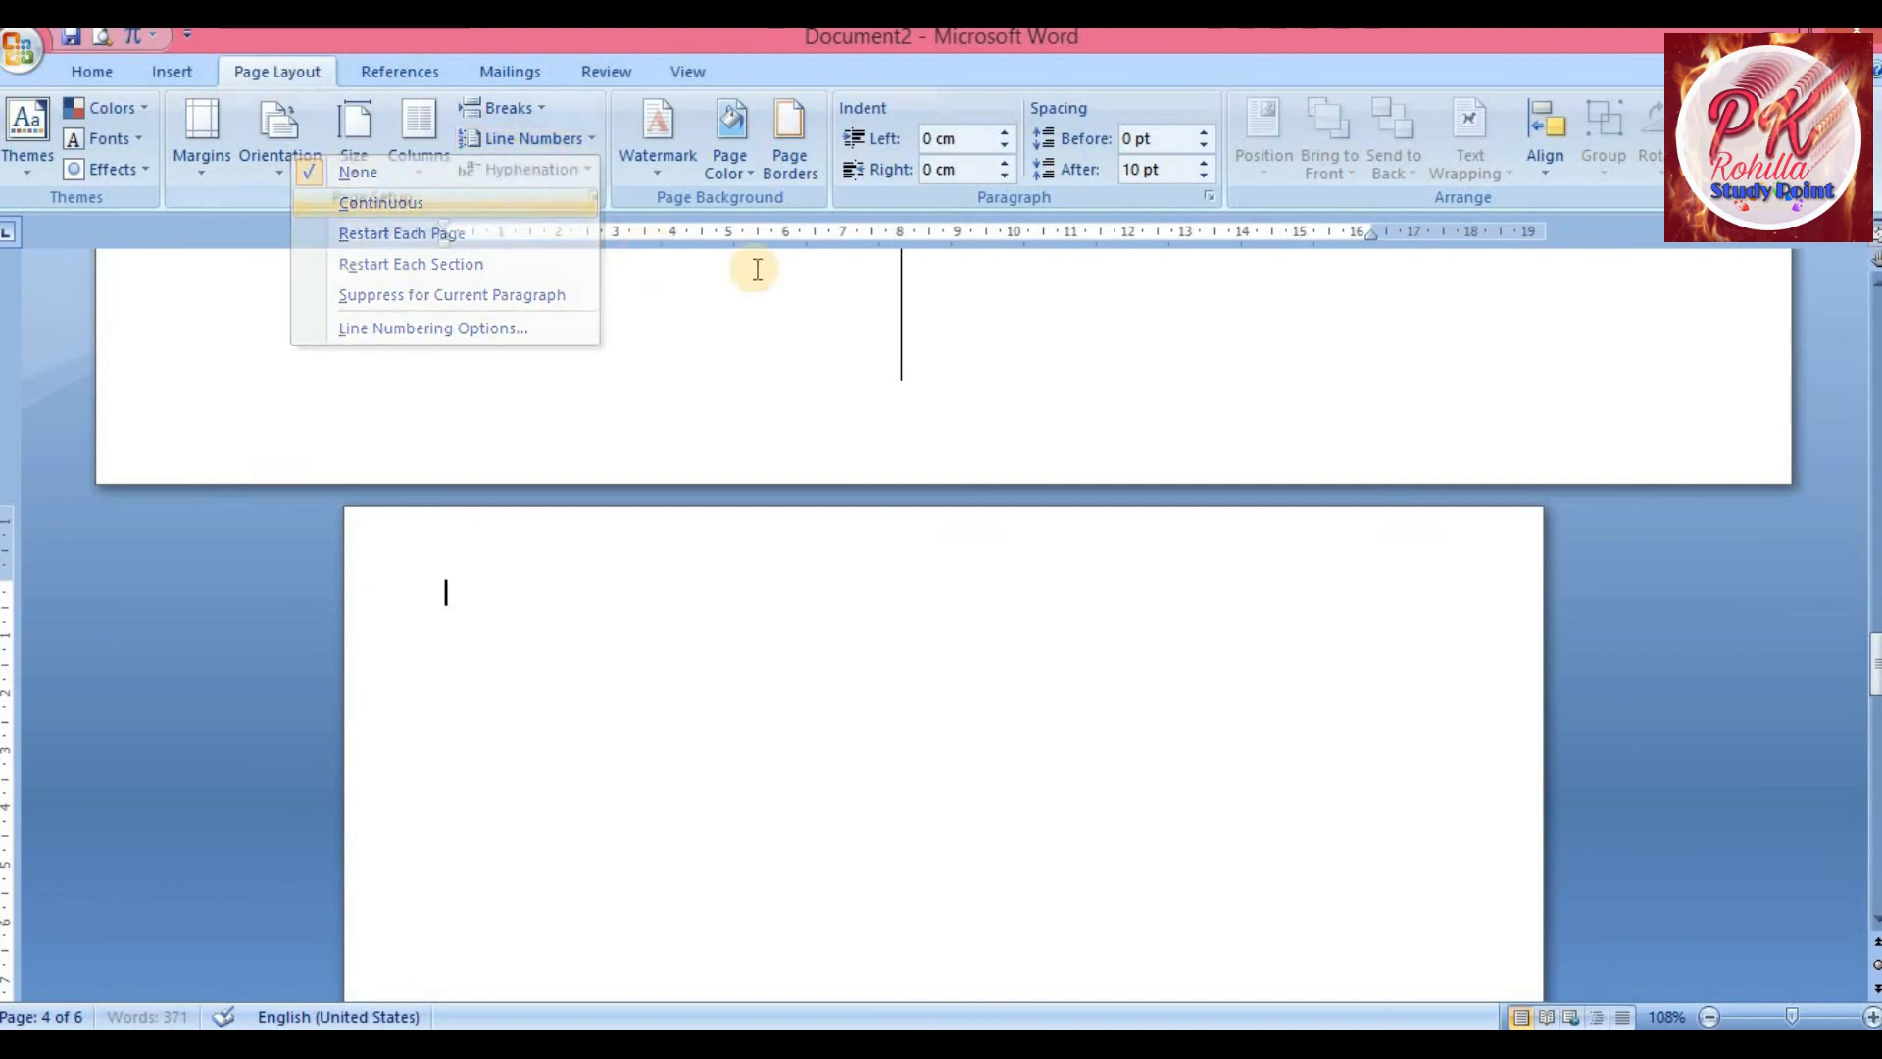
{"action": "type", "text": "hgh hfhfhf"}
{"action": "key", "text": "Return"}
{"action": "type", "text": "hfhhfhfhfhfhfhfhfhfhfghfhfhfg"}
{"action": "key", "text": "Return"}
{"action": "type", "text": "hfghfghfhfhfhfhfghfghf"}
{"action": "key", "text": "Return"}
{"action": "type", "text": "hfhfhfhfhfghfhfgh"}
{"action": "key", "text": "Return"}
{"action": "type", "text": "hfhfh"}
{"action": "key", "text": "Return"}
{"action": "type", "text": "fh"}
{"action": "key", "text": "Return"}
{"action": "type", "text": "fhfghfghfg"}
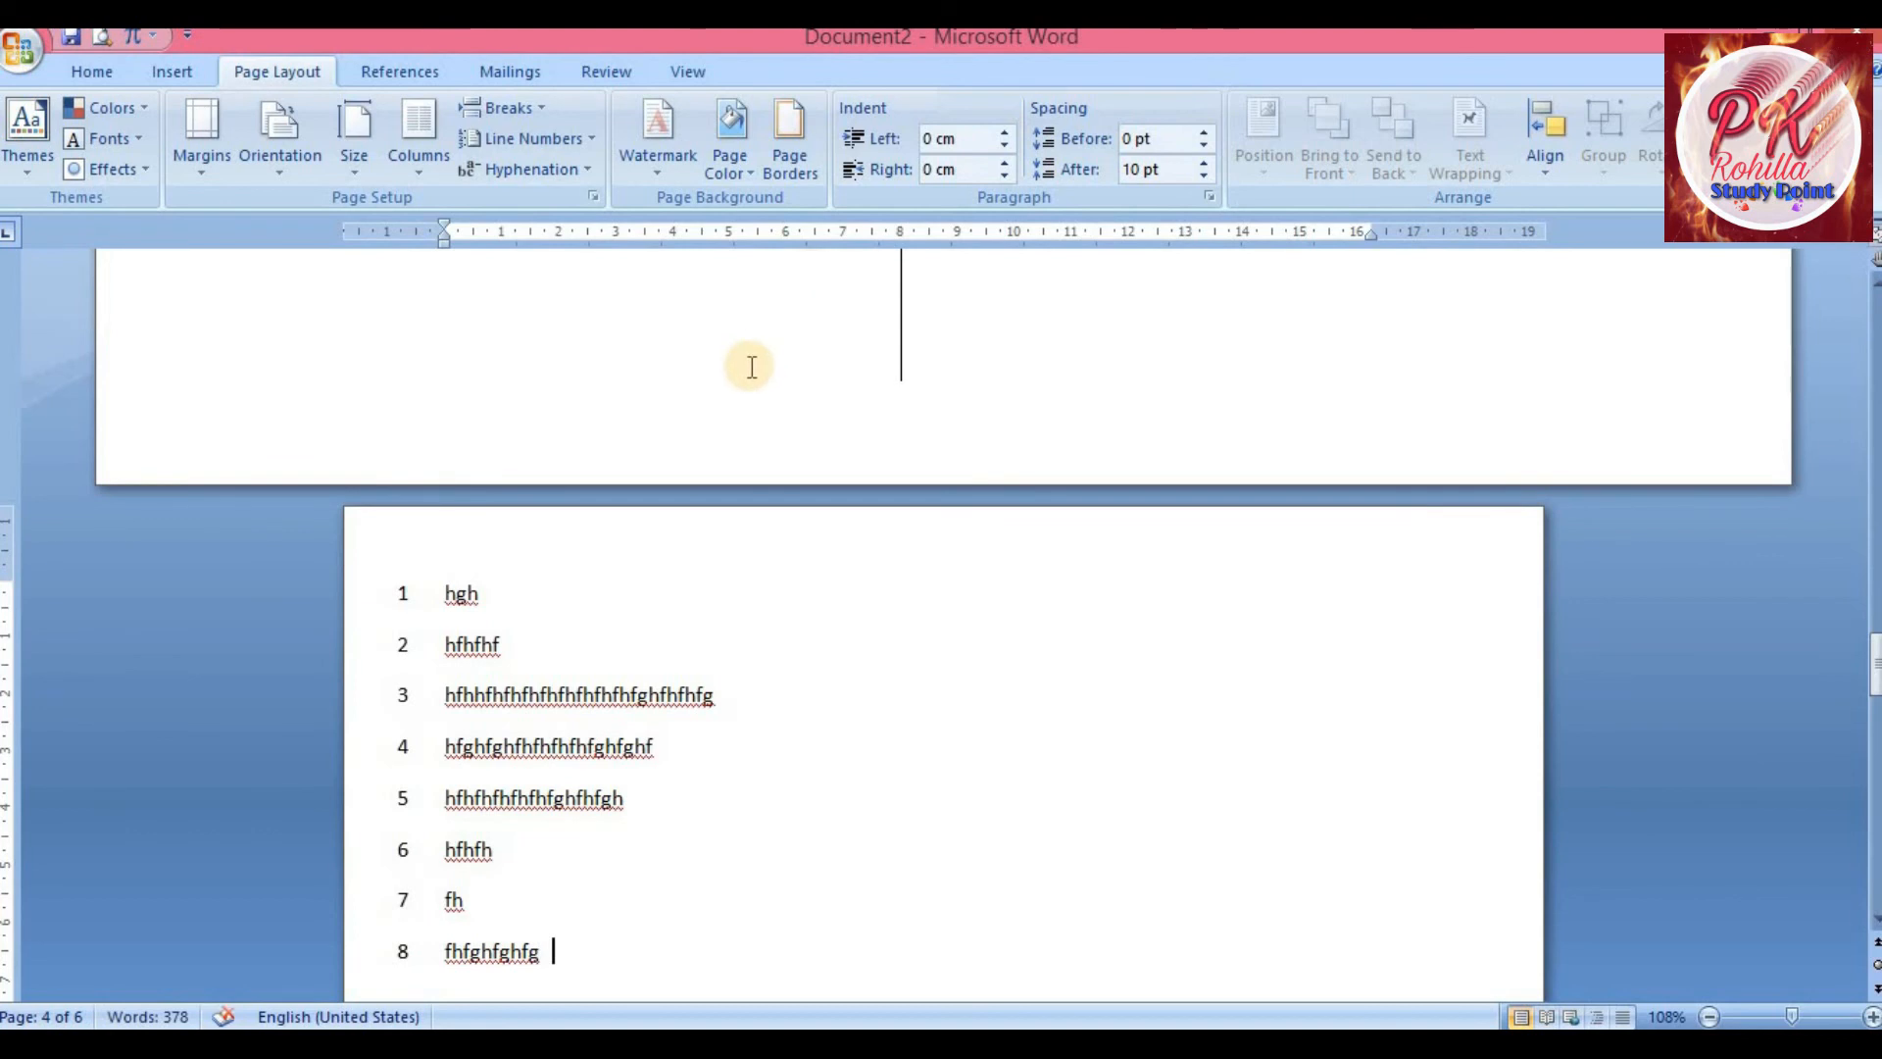
Change the line numbering option to Restart Each Page
{"action": "scroll", "coordinate": [752, 366], "scroll_direction": "down", "scroll_amount": 3}
{"action": "left_click", "coordinate": [586, 140]}
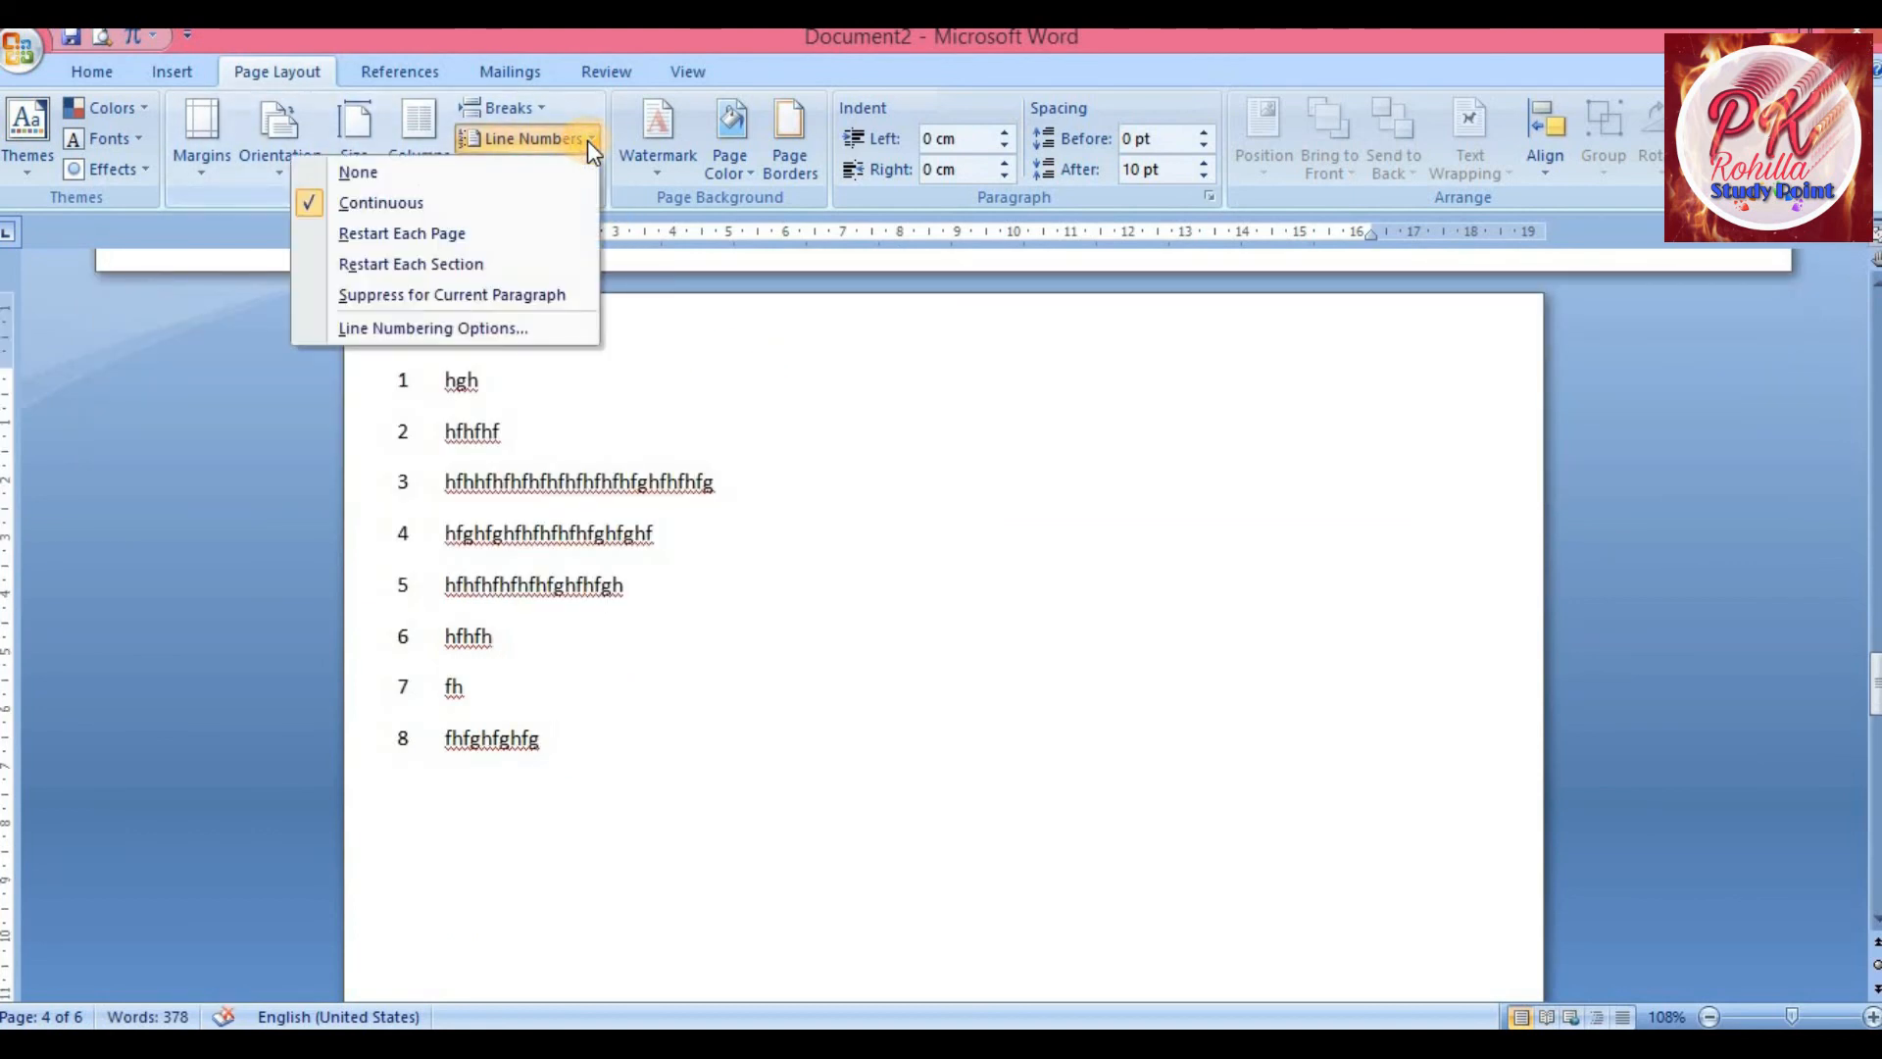
{"action": "left_click", "coordinate": [467, 239]}
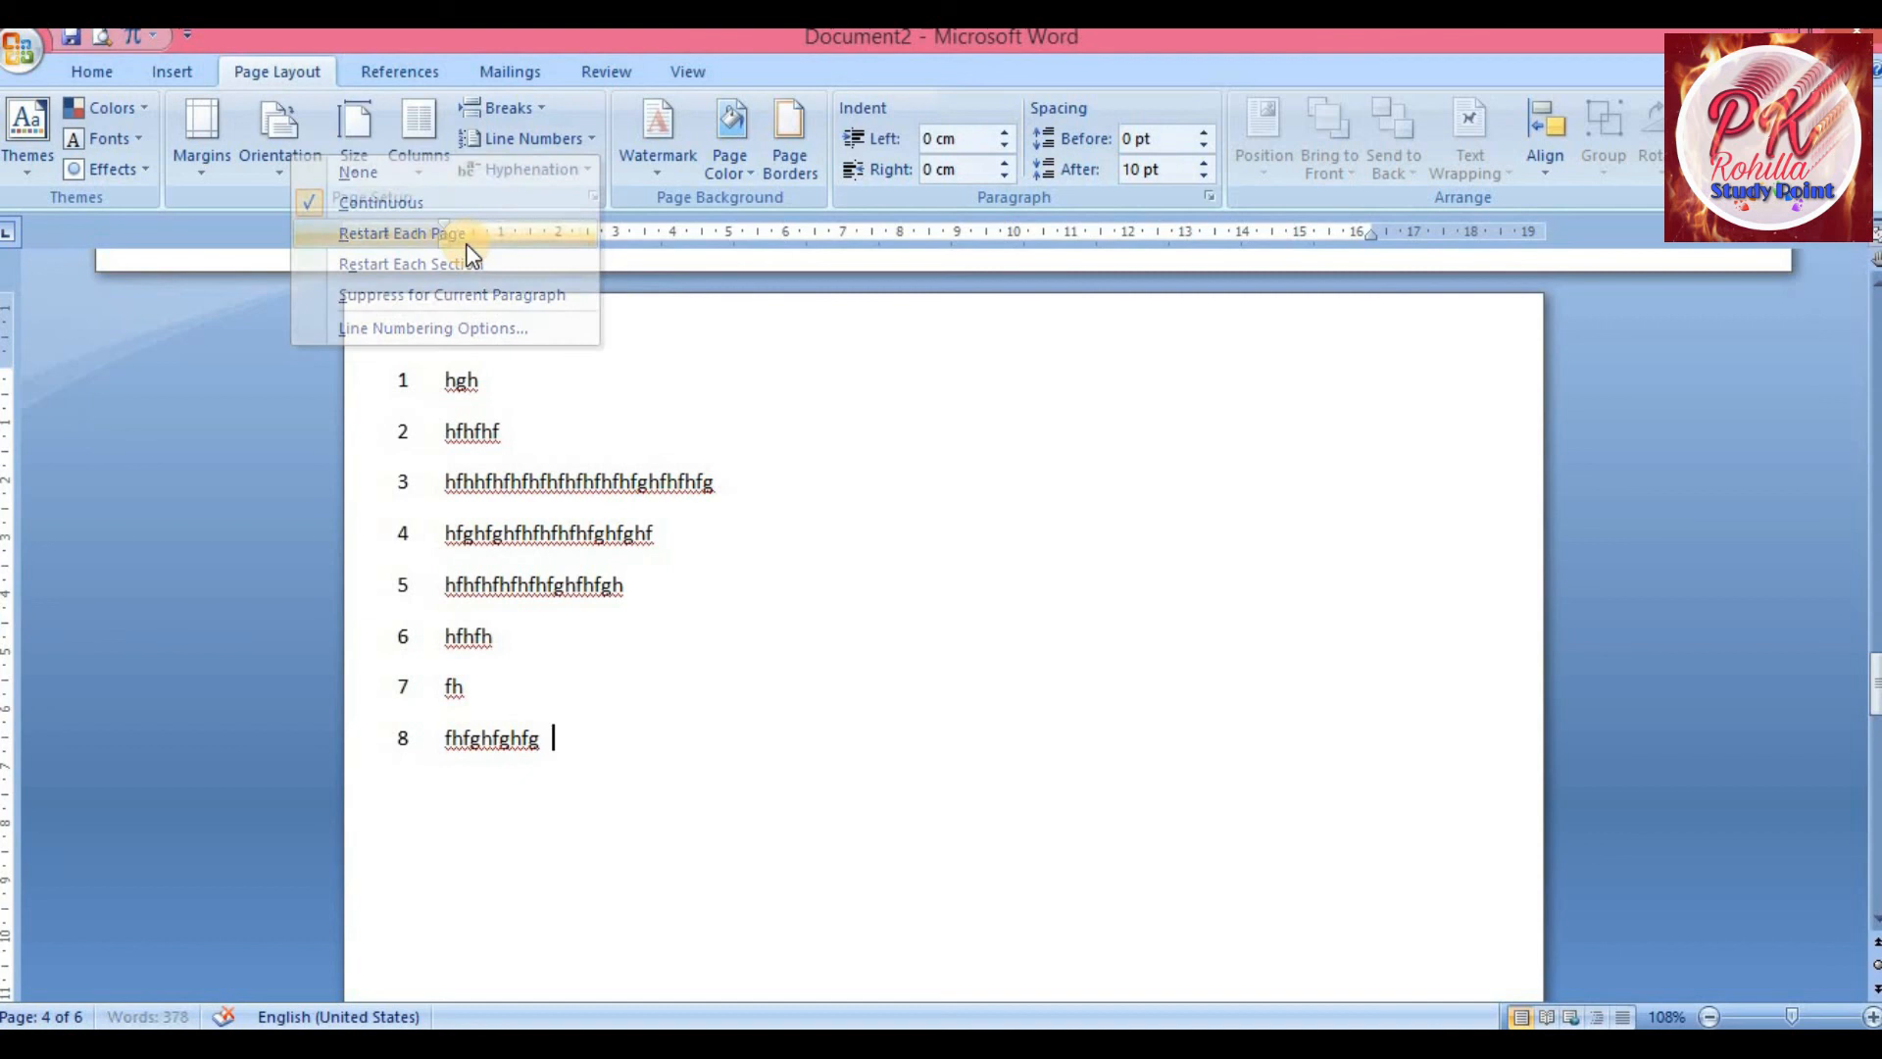
Type more short filler lines so the text runs onto the following page
{"action": "key", "text": "Return"}
{"action": "type", "text": "h h gh fg h fhf h fh h  hf h"}
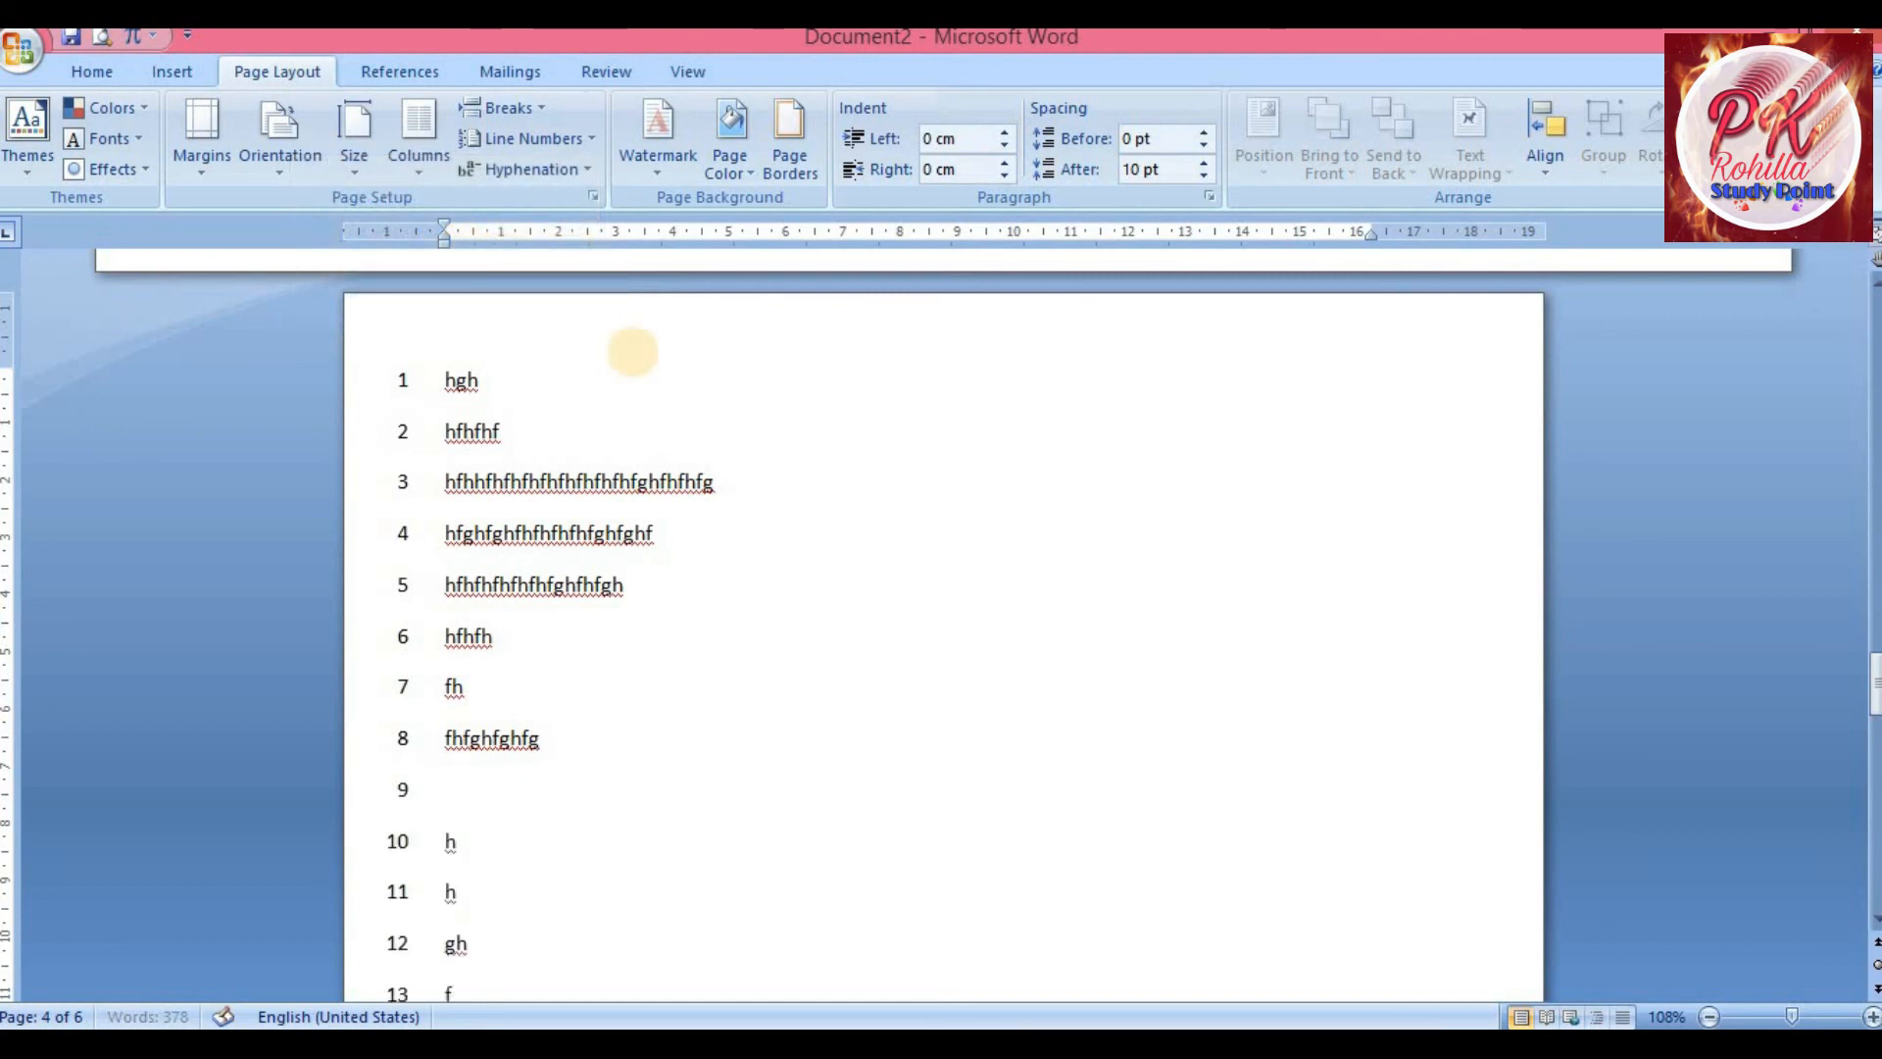
{"action": "scroll", "coordinate": [632, 351], "scroll_direction": "down", "scroll_amount": 5}
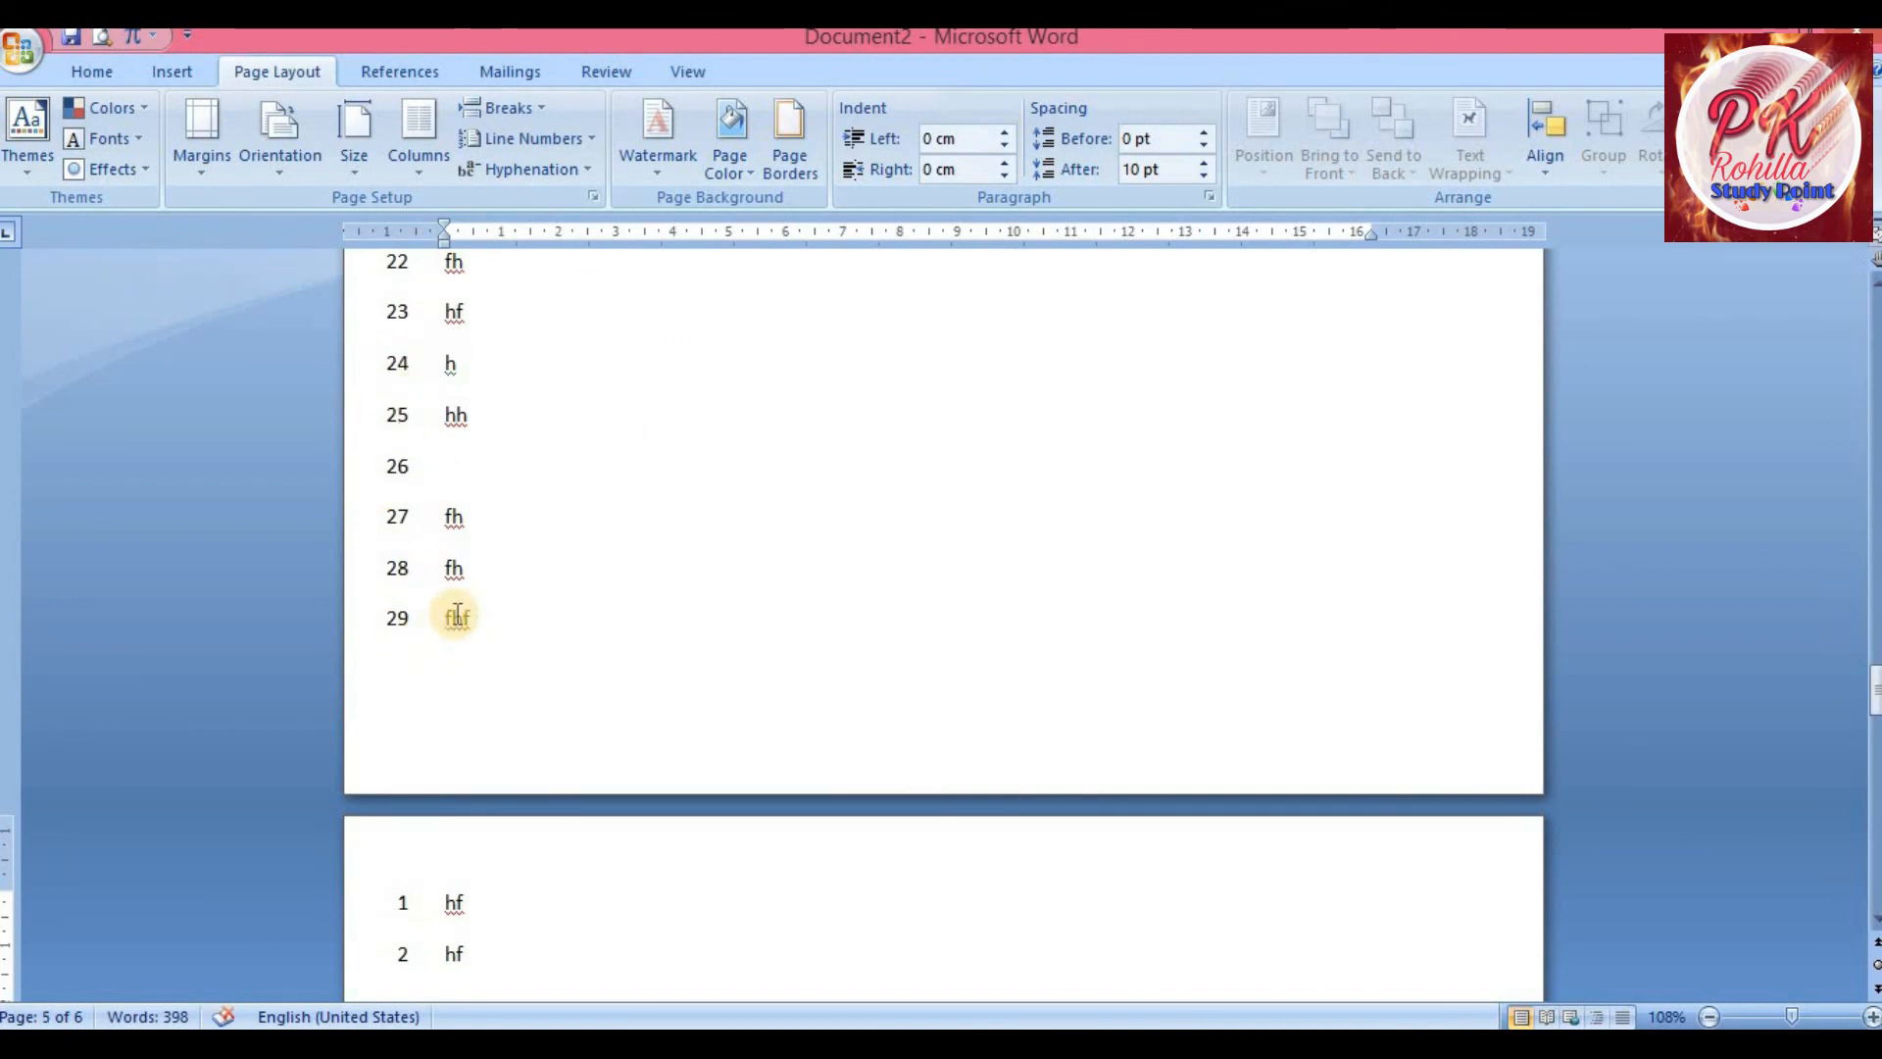
{"action": "scroll", "coordinate": [458, 615], "scroll_direction": "down", "scroll_amount": 1}
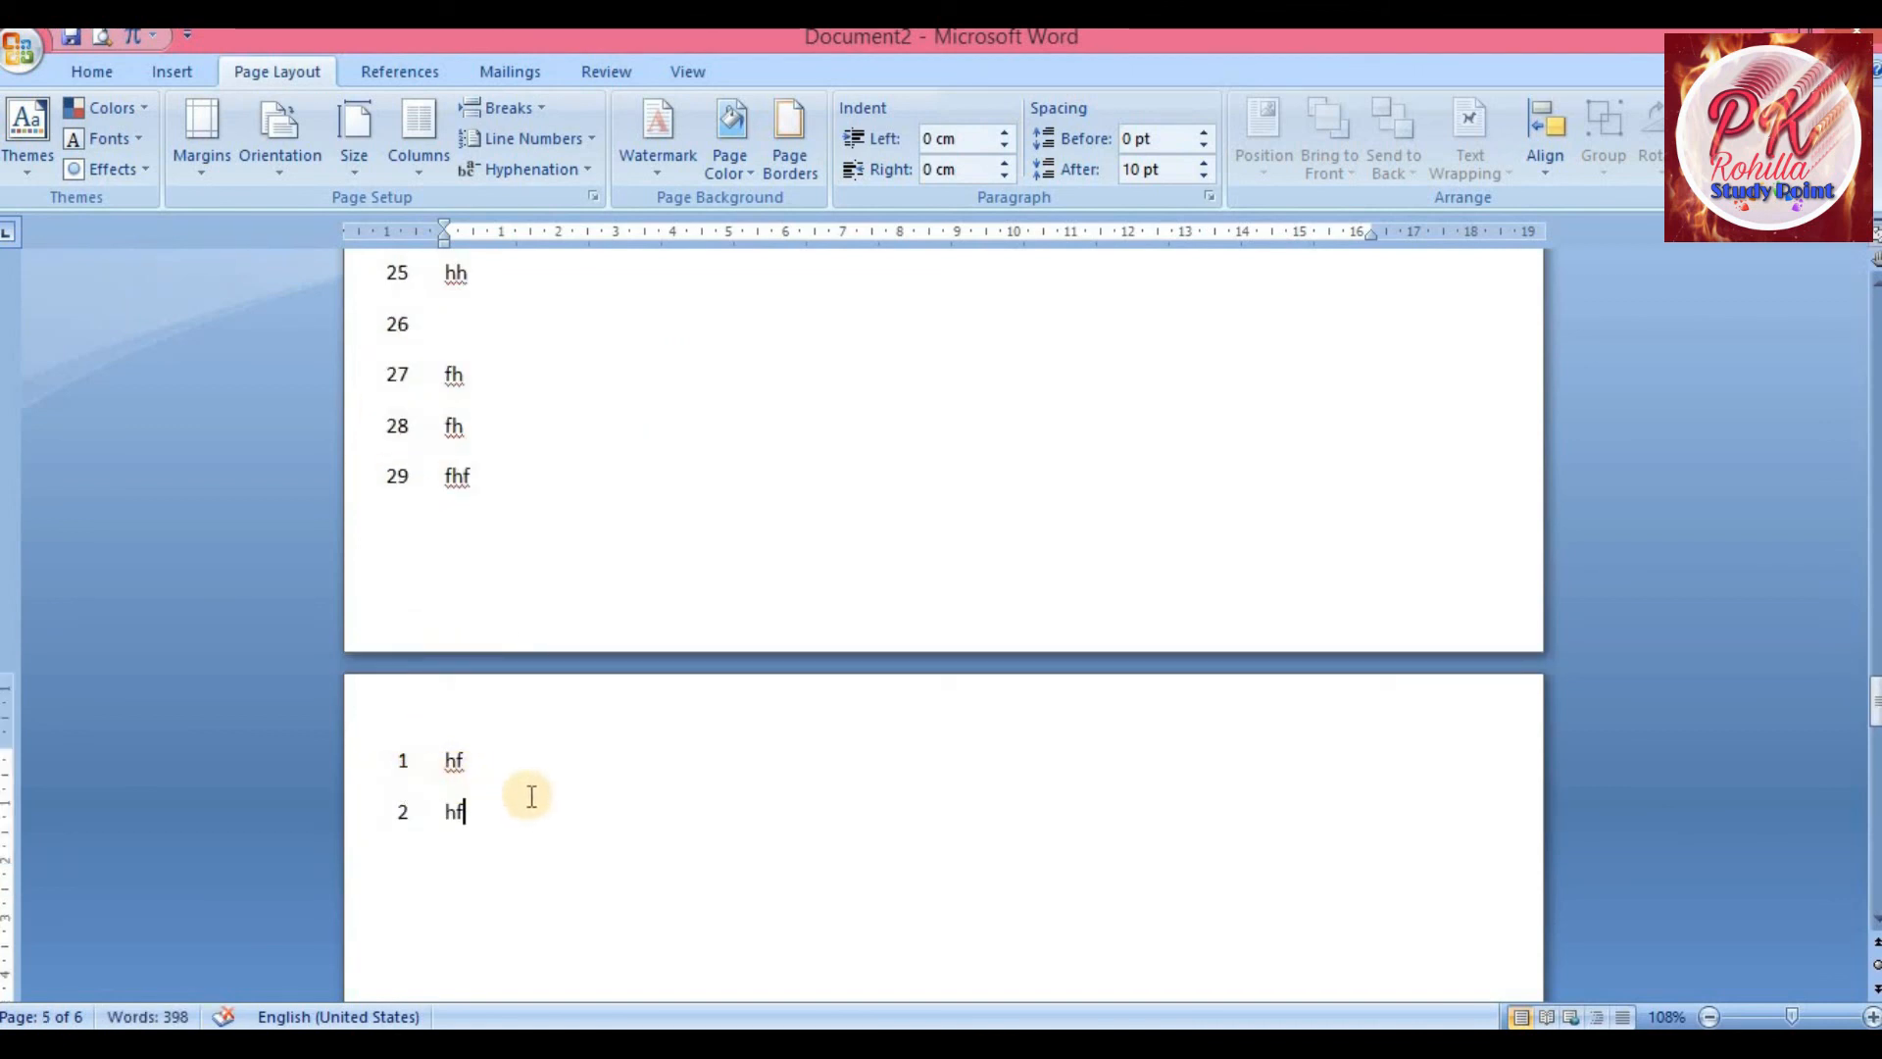
{"action": "type", "text": "h h hf hh fh fh fh fh fg"}
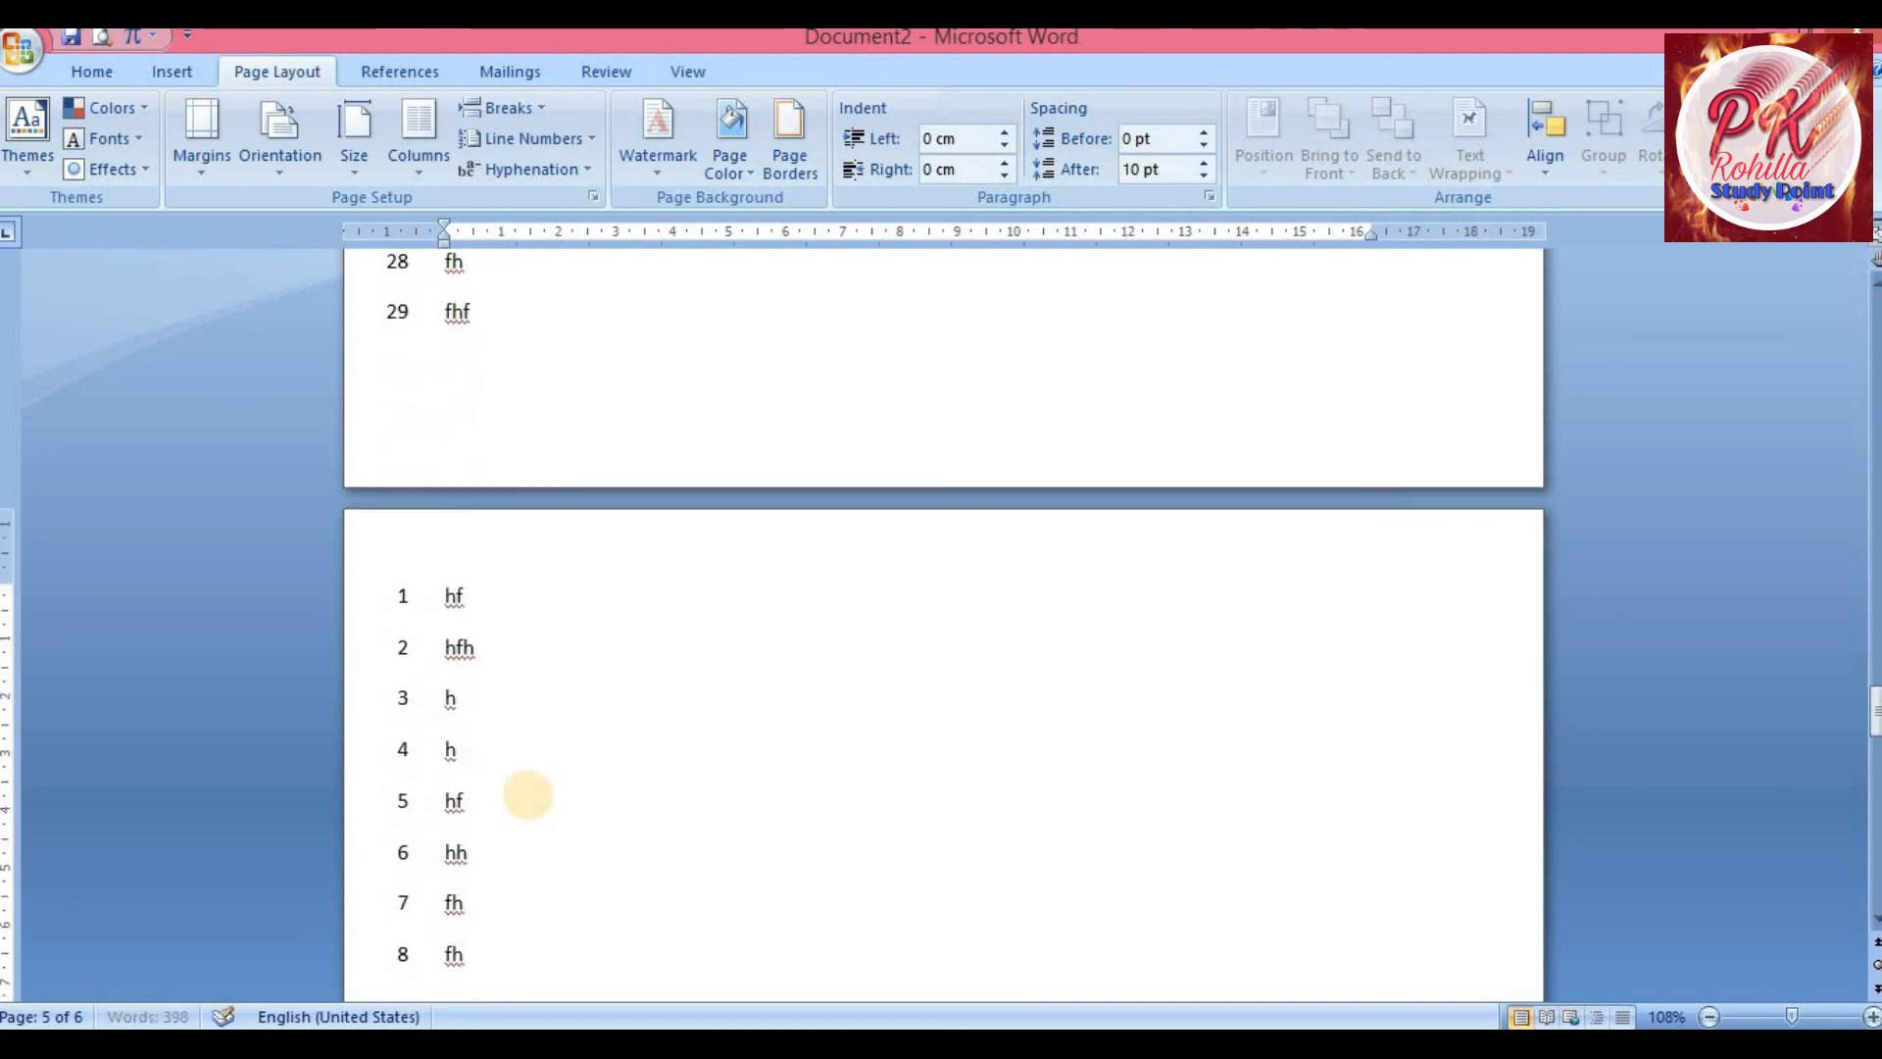
Open Line Numbering Options to view the section's Layout settings, then cancel the dialog
{"action": "left_click", "coordinate": [579, 147]}
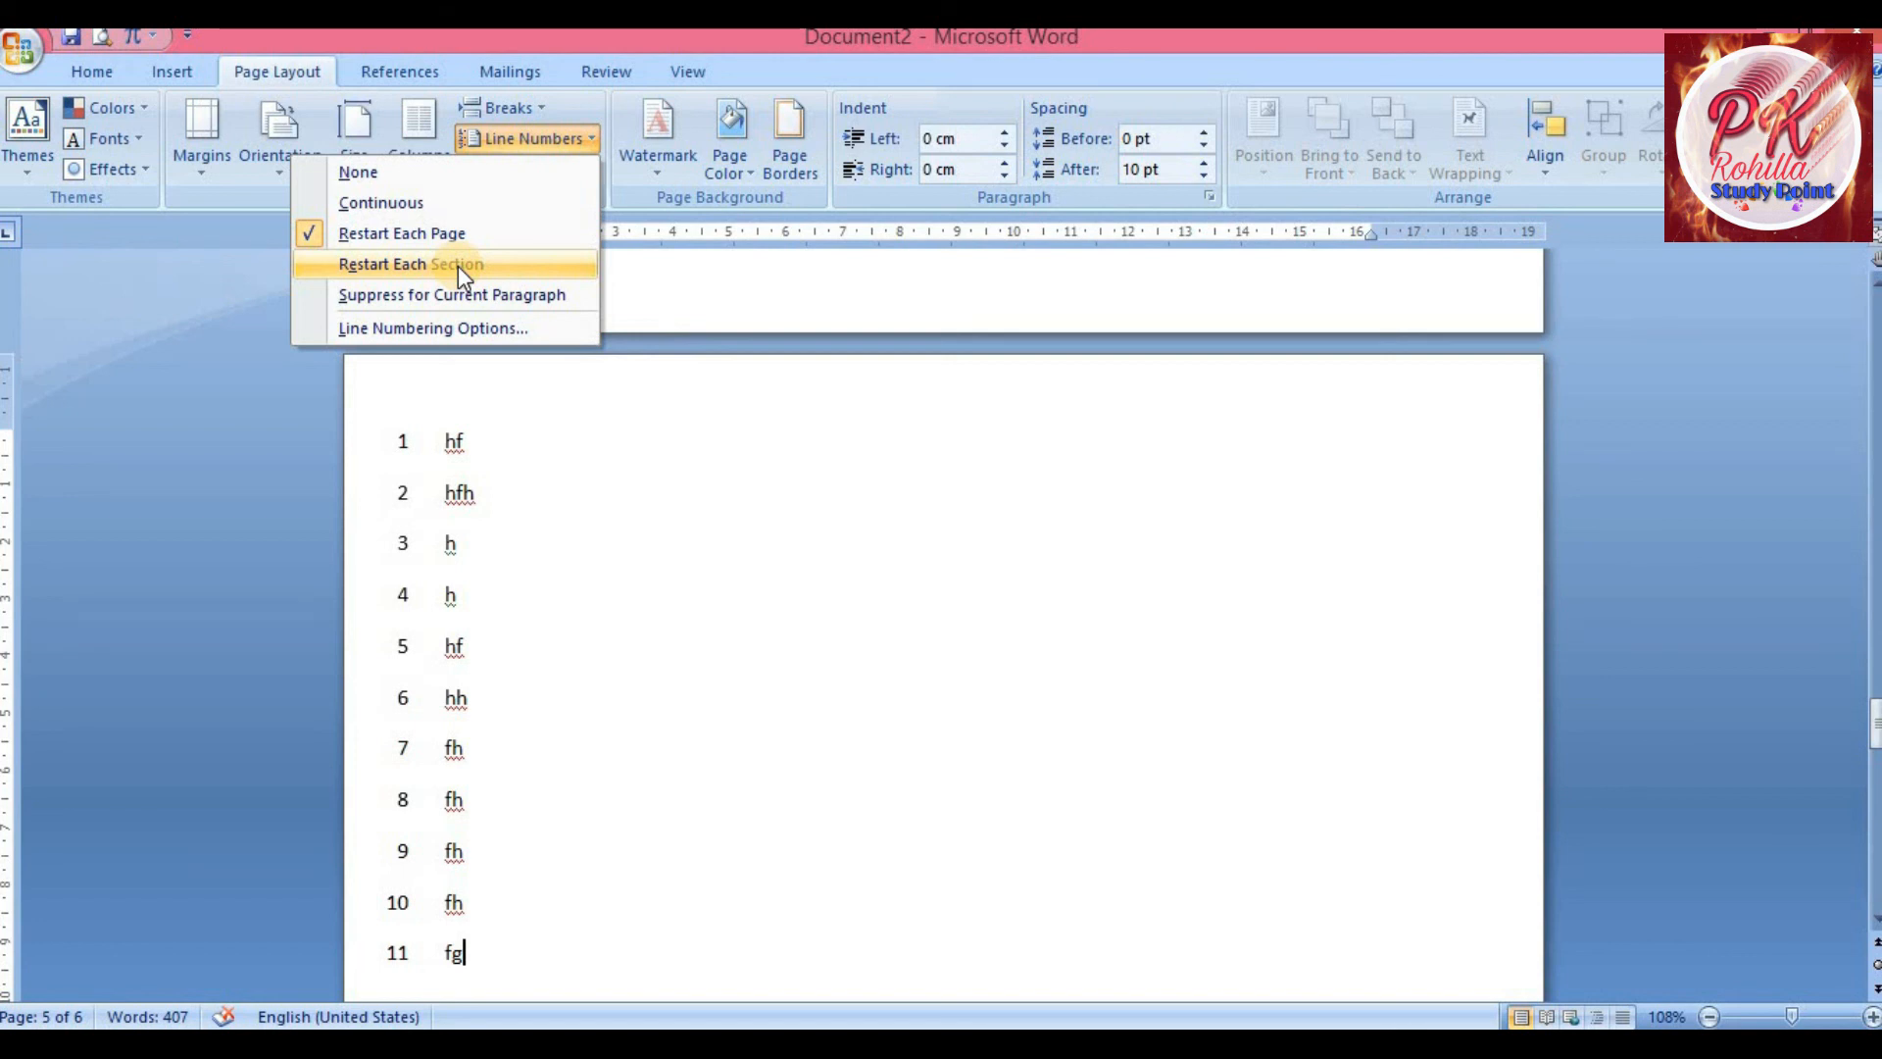
{"action": "left_click", "coordinate": [427, 327]}
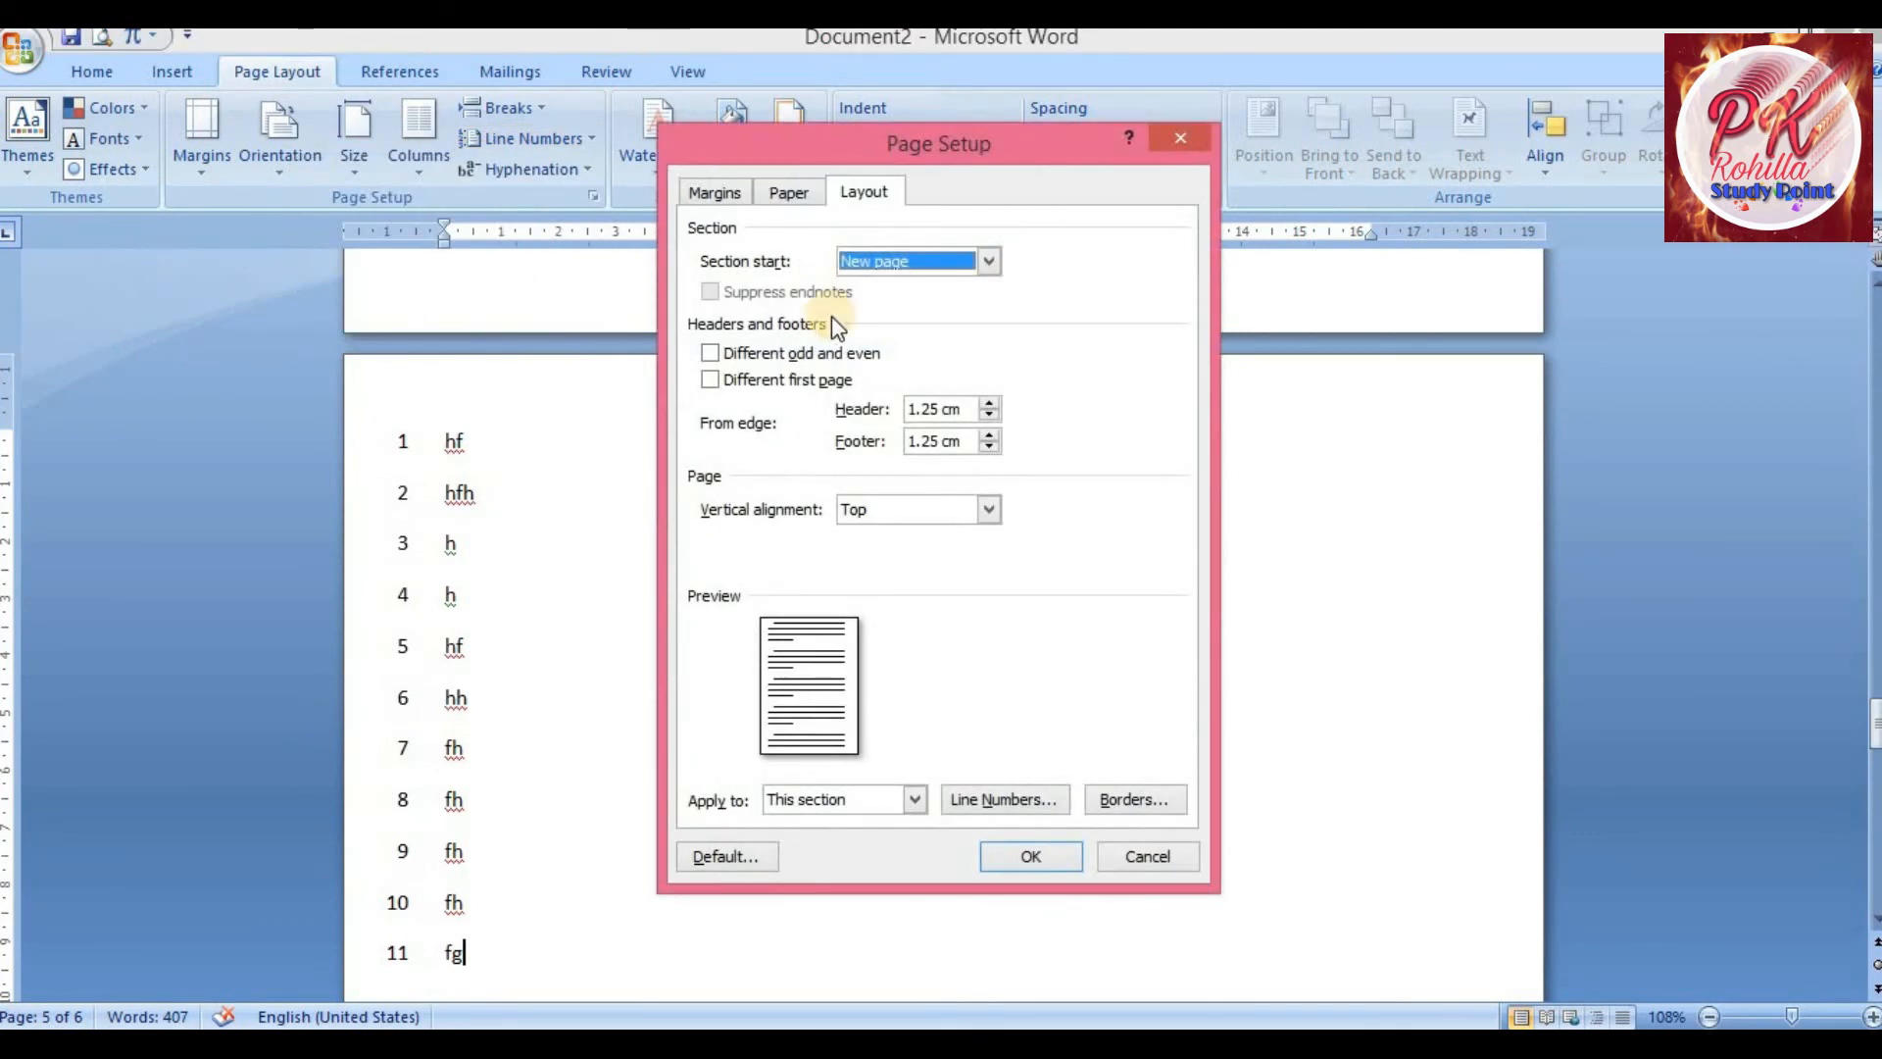
{"action": "left_click", "coordinate": [932, 257]}
{"action": "left_click", "coordinate": [1050, 275]}
{"action": "left_click", "coordinate": [1155, 866]}
Place the cursor in the two-column text and apply Automatic hyphenation
{"action": "left_click", "coordinate": [838, 774]}
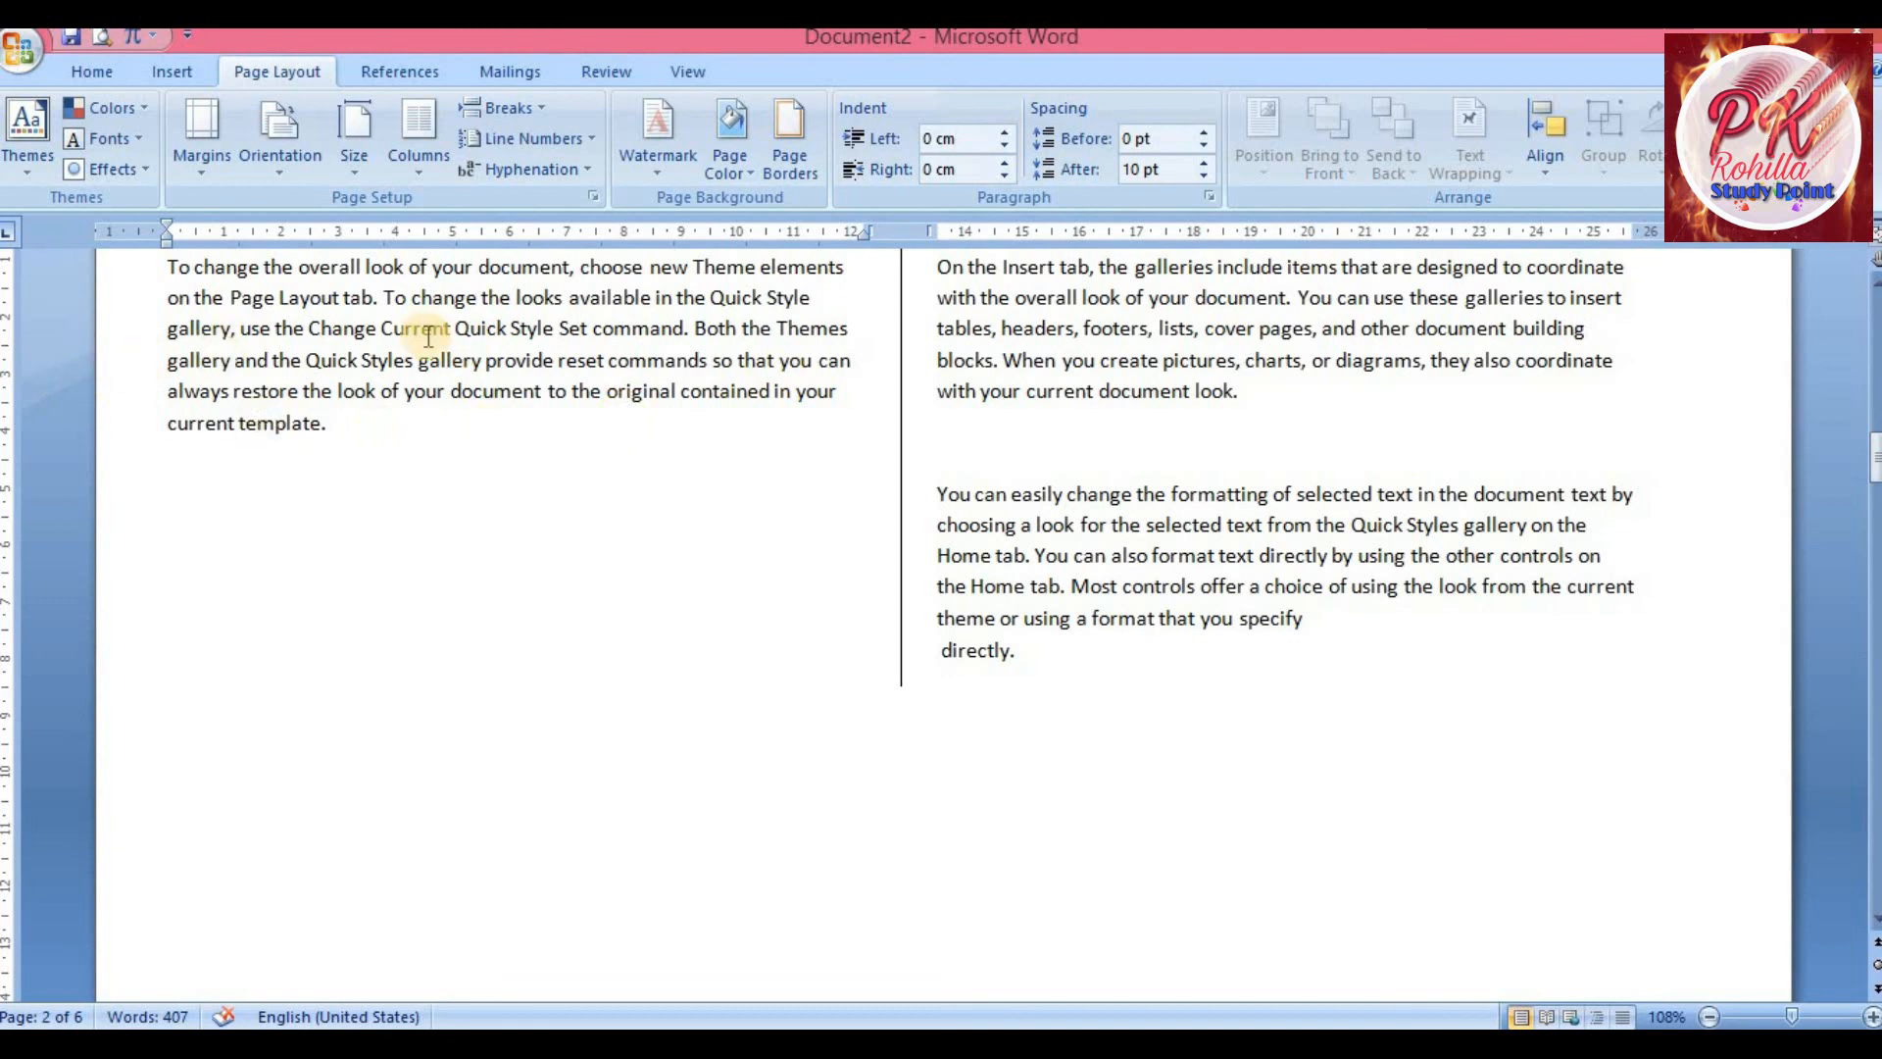
{"action": "left_click", "coordinate": [580, 177]}
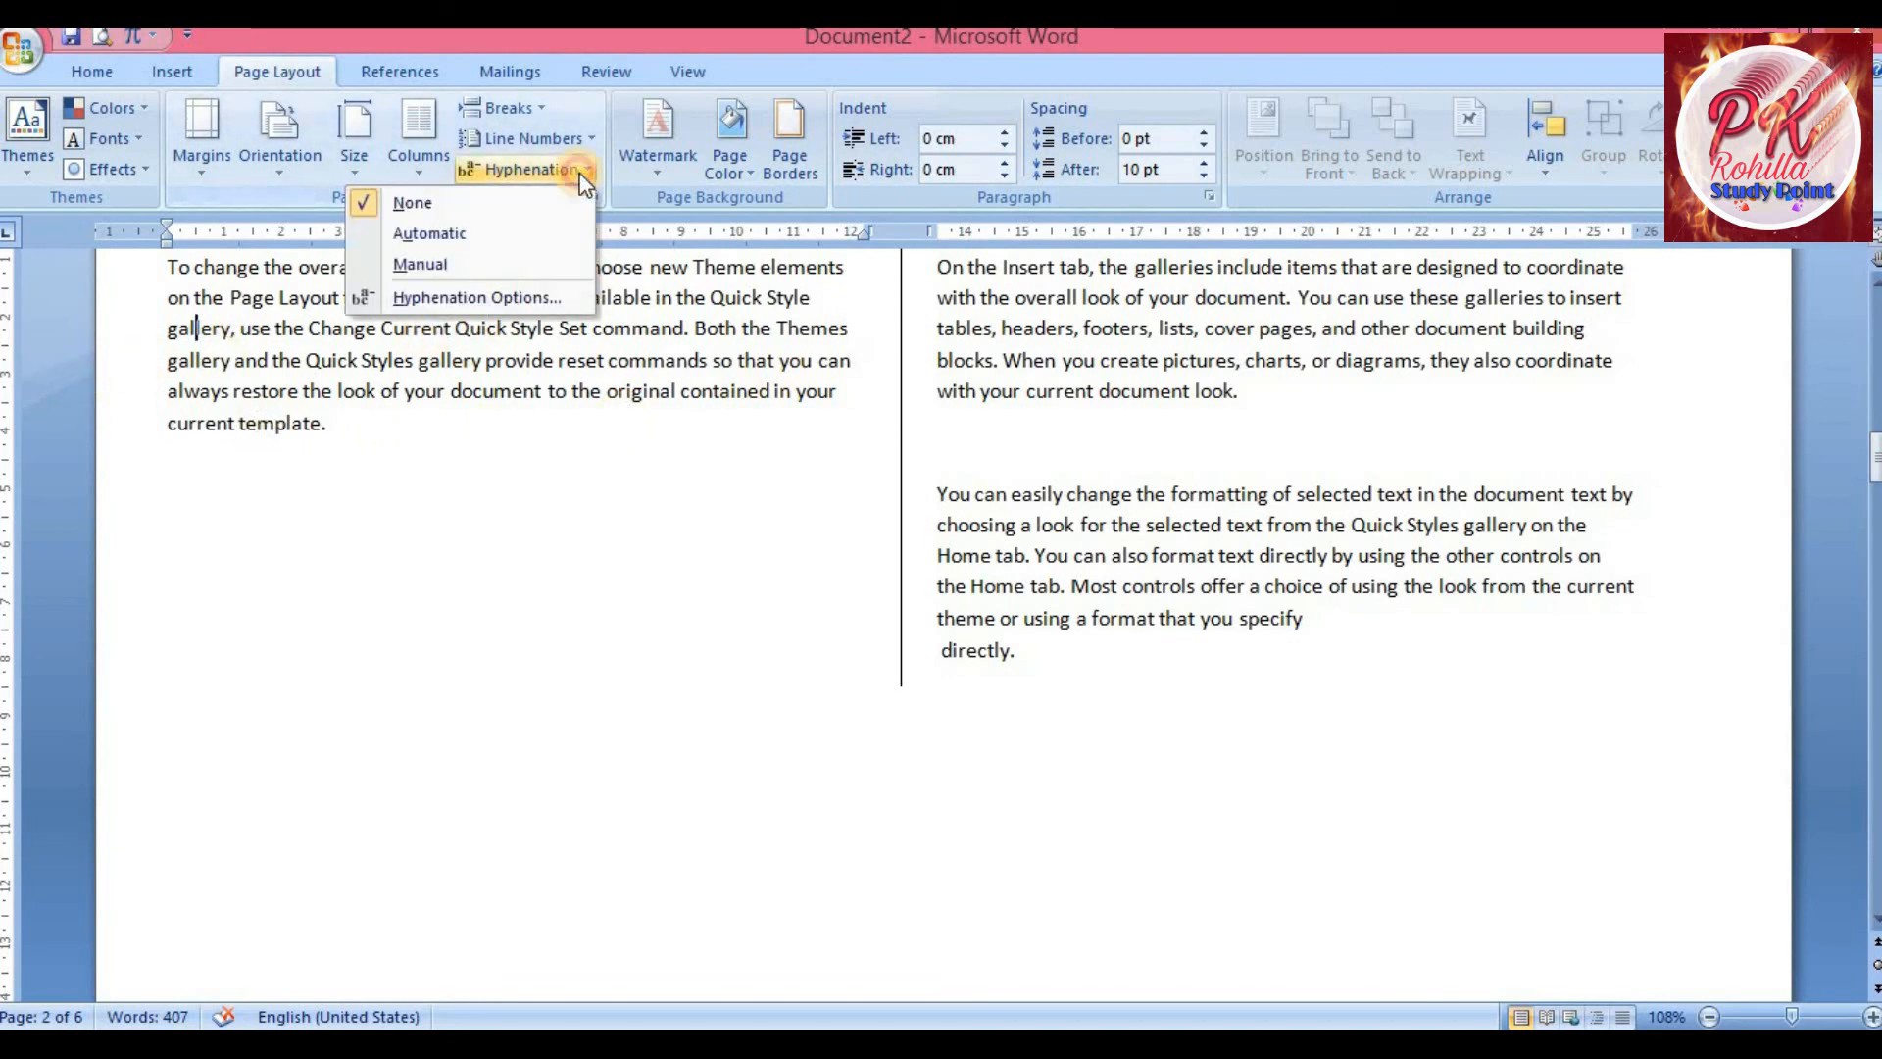
{"action": "left_click", "coordinate": [508, 239]}
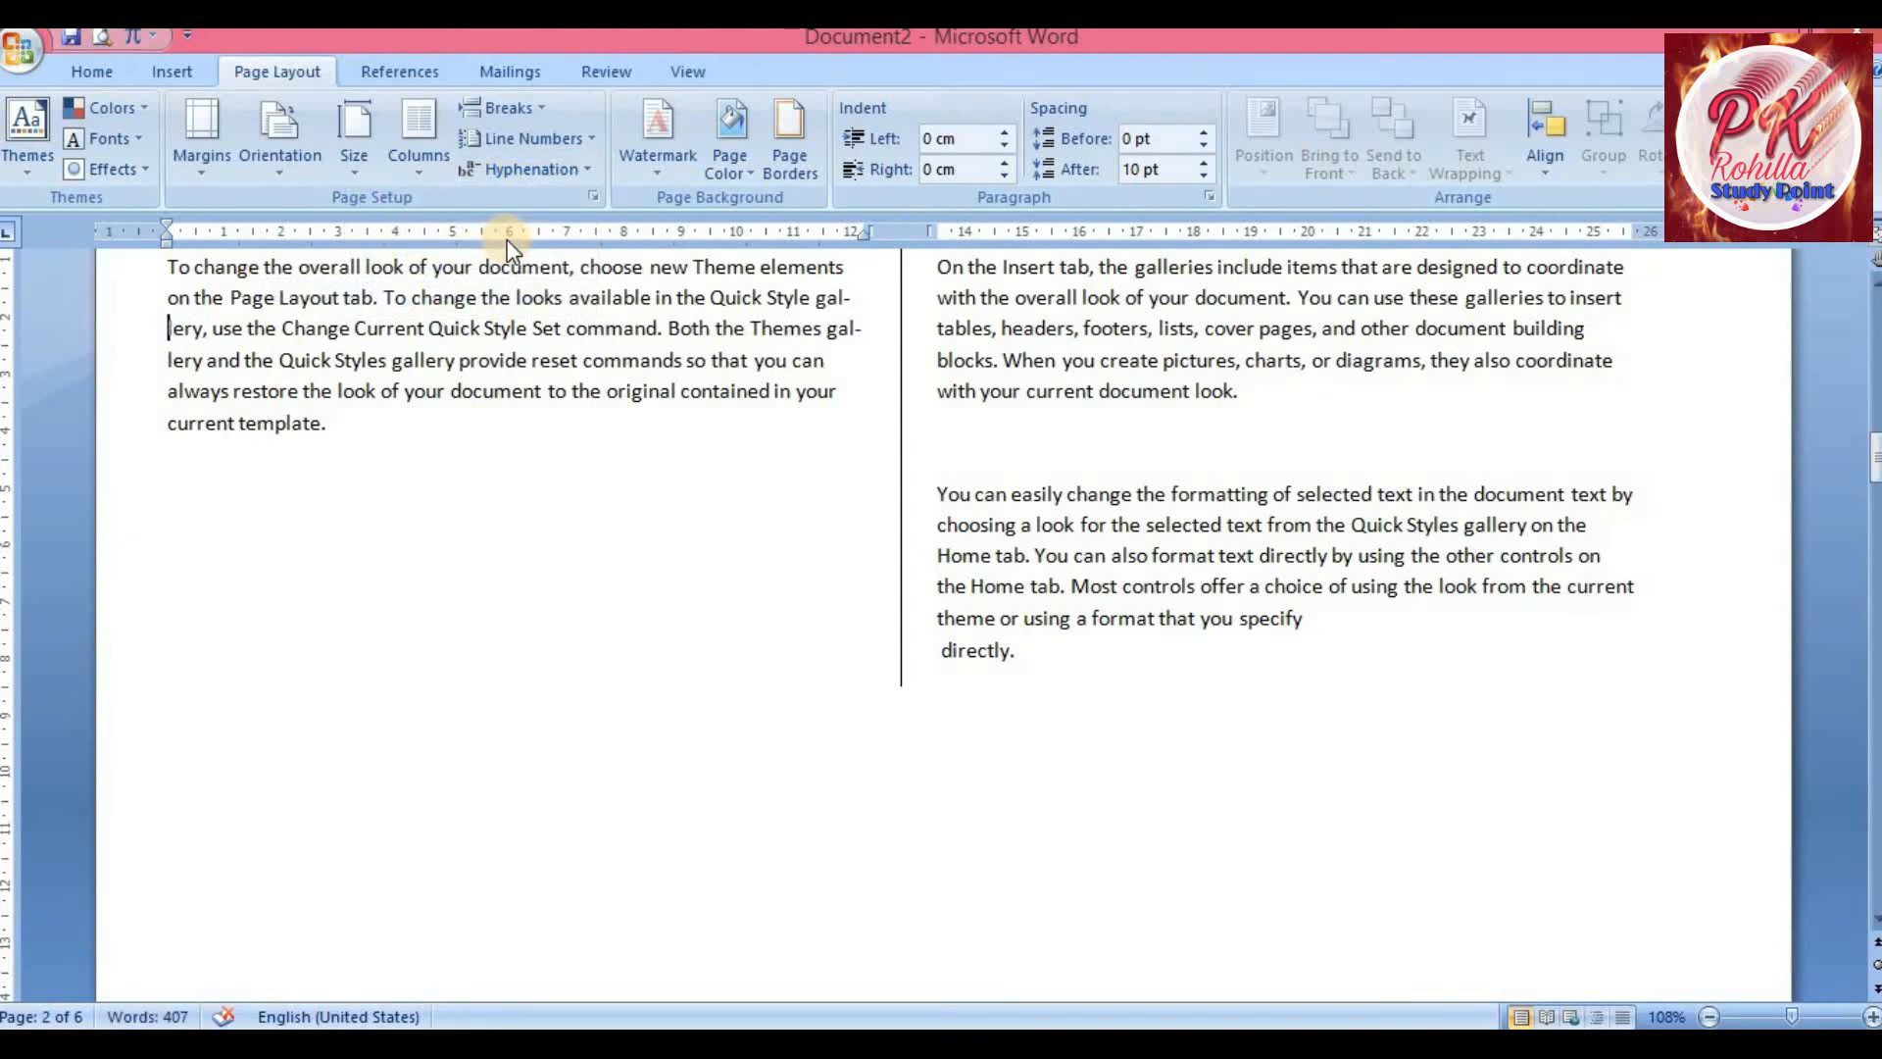
Inspect the hyphenated word at the line end, then set hyphenation back to None
{"action": "left_click", "coordinate": [824, 299]}
{"action": "left_click_drag", "start_coordinate": [821, 299], "coordinate": [845, 302]}
{"action": "left_click", "coordinate": [849, 302]}
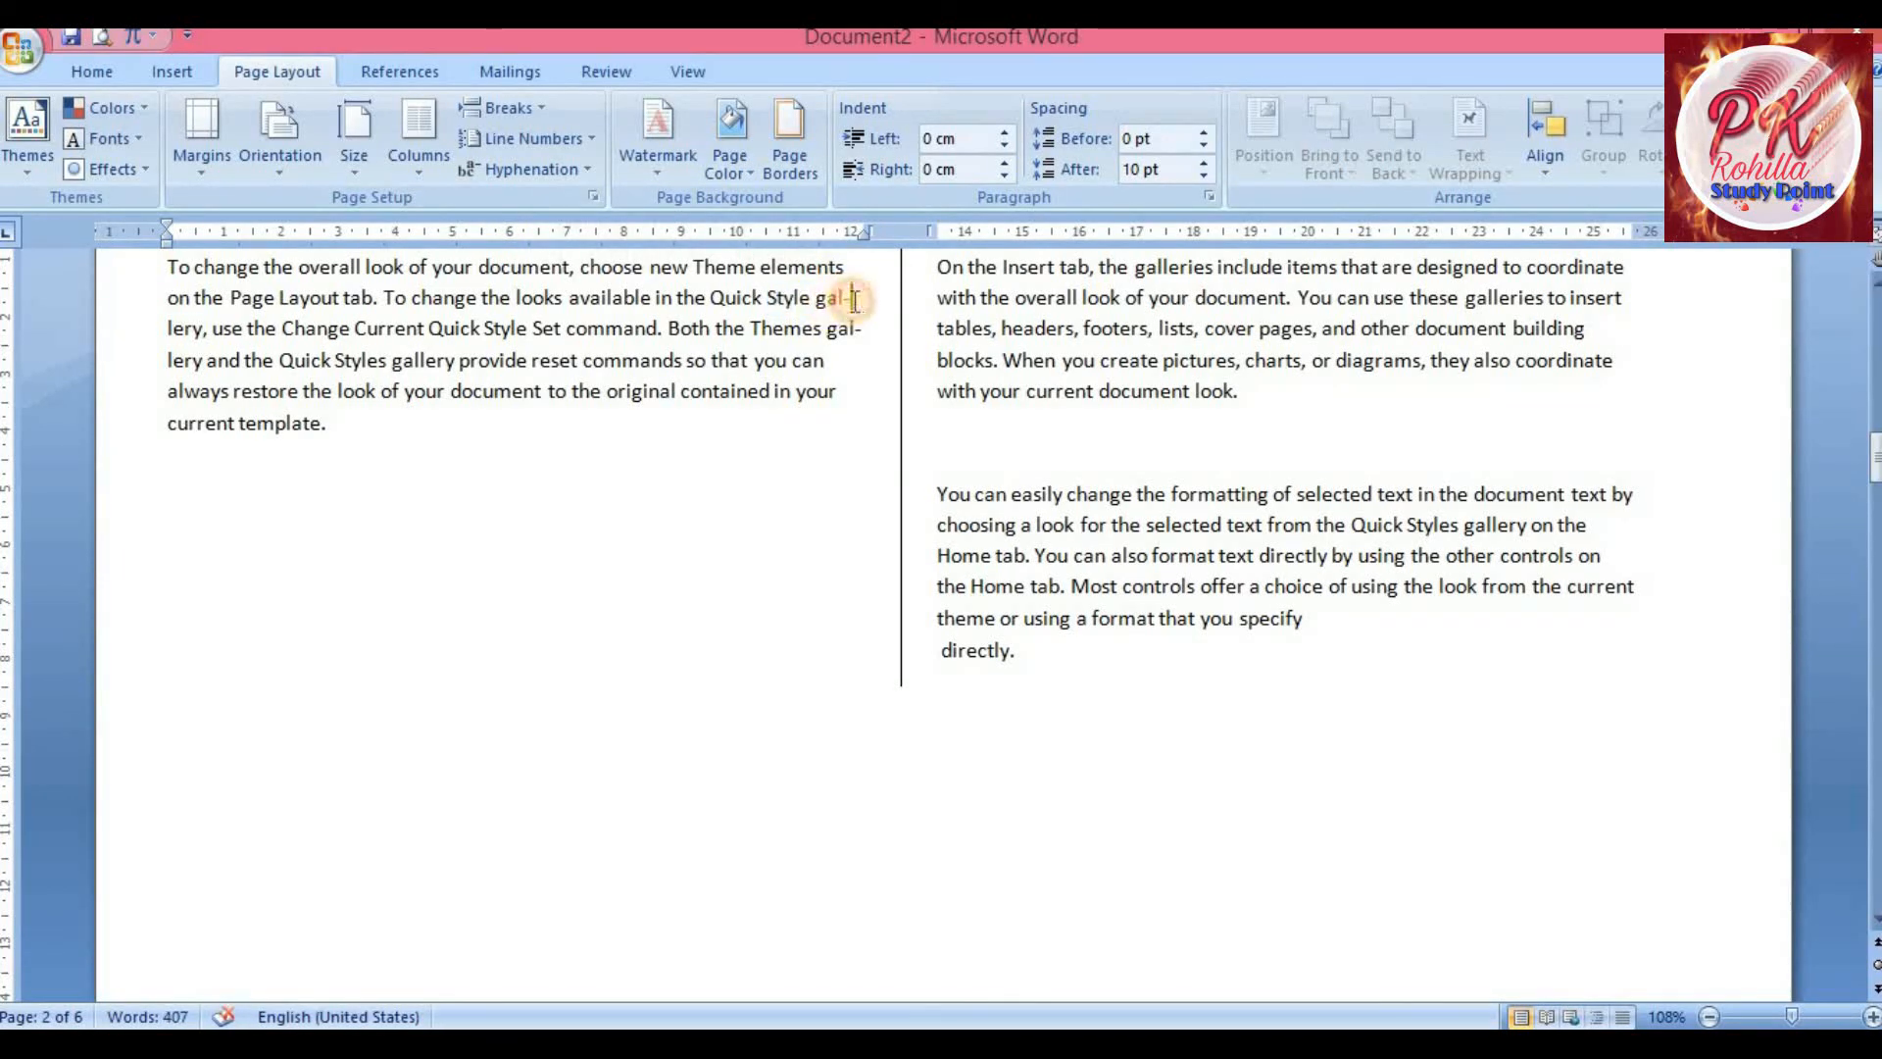
{"action": "double_click", "coordinate": [839, 301]}
{"action": "left_click", "coordinate": [846, 302]}
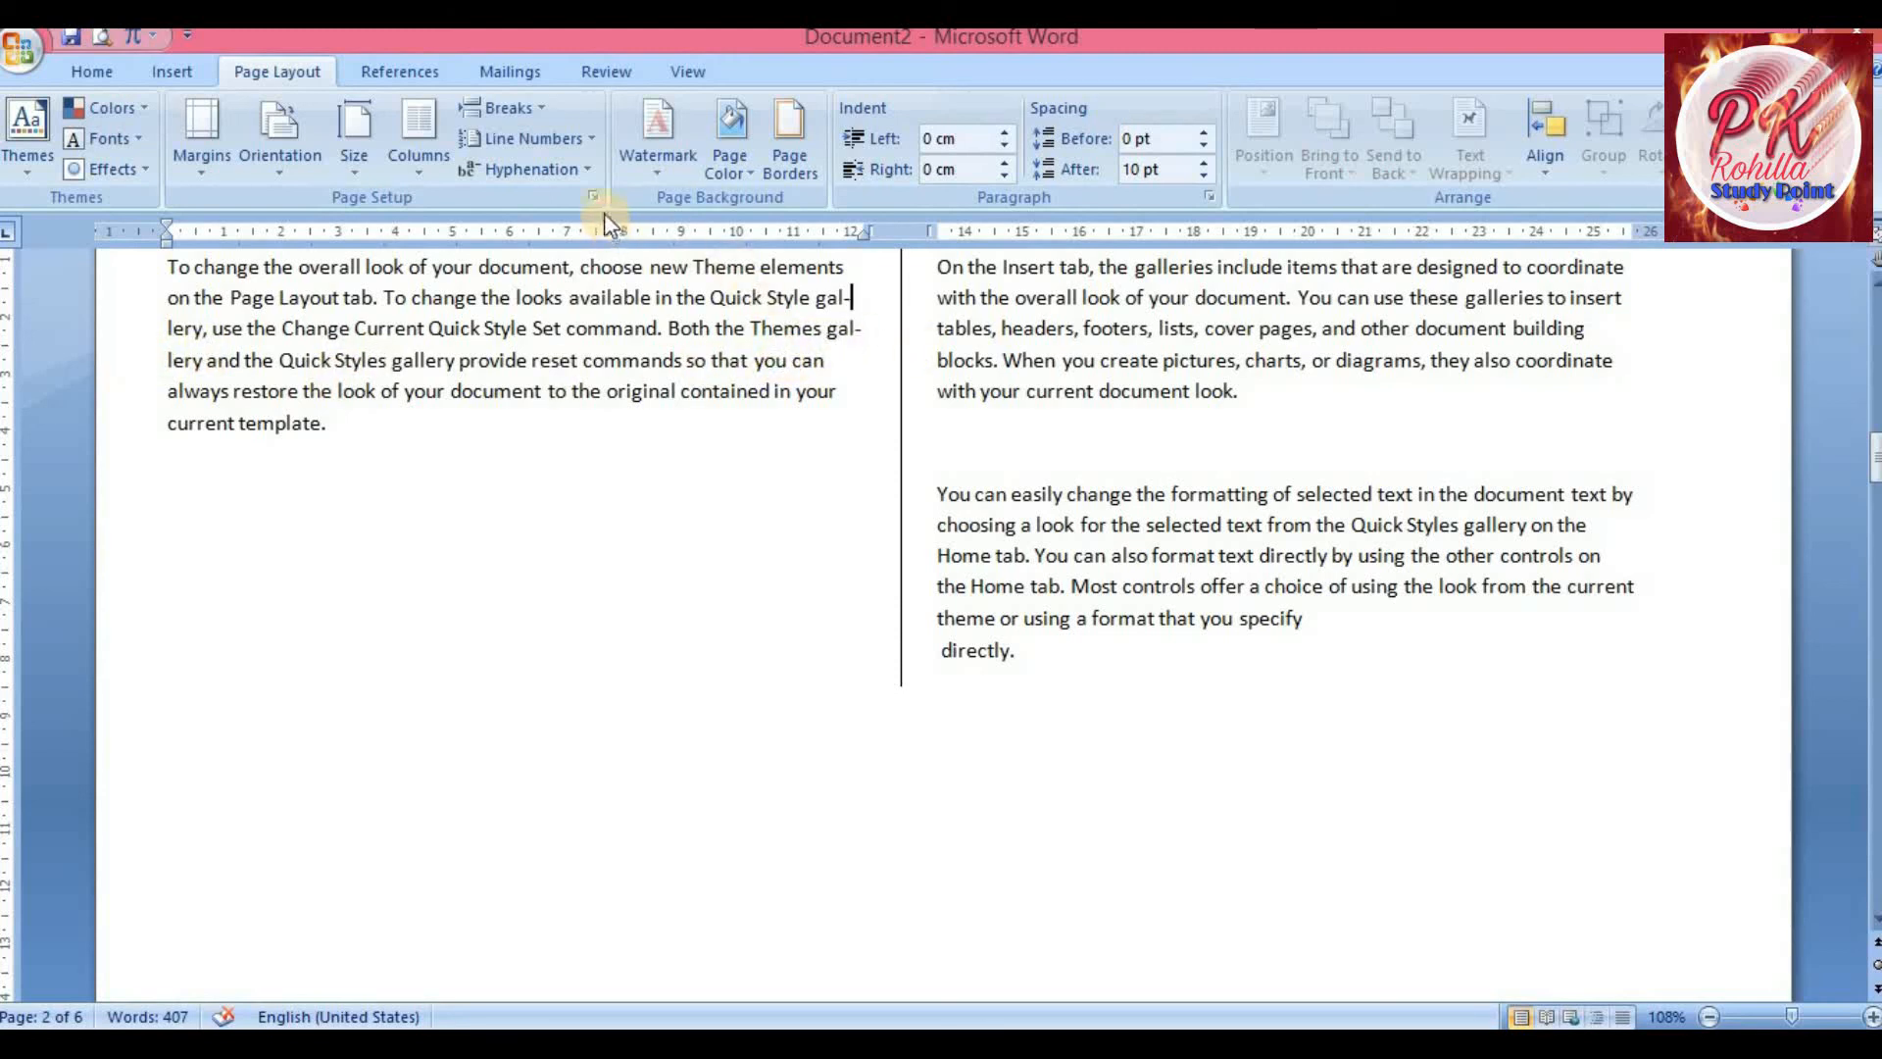
{"action": "left_click", "coordinate": [574, 169]}
{"action": "left_click", "coordinate": [497, 227]}
{"action": "left_click", "coordinate": [549, 169]}
{"action": "left_click", "coordinate": [502, 201]}
Run Manual hyphenation and accept the suggested break in the word 'gallery'
{"action": "left_click", "coordinate": [535, 169]}
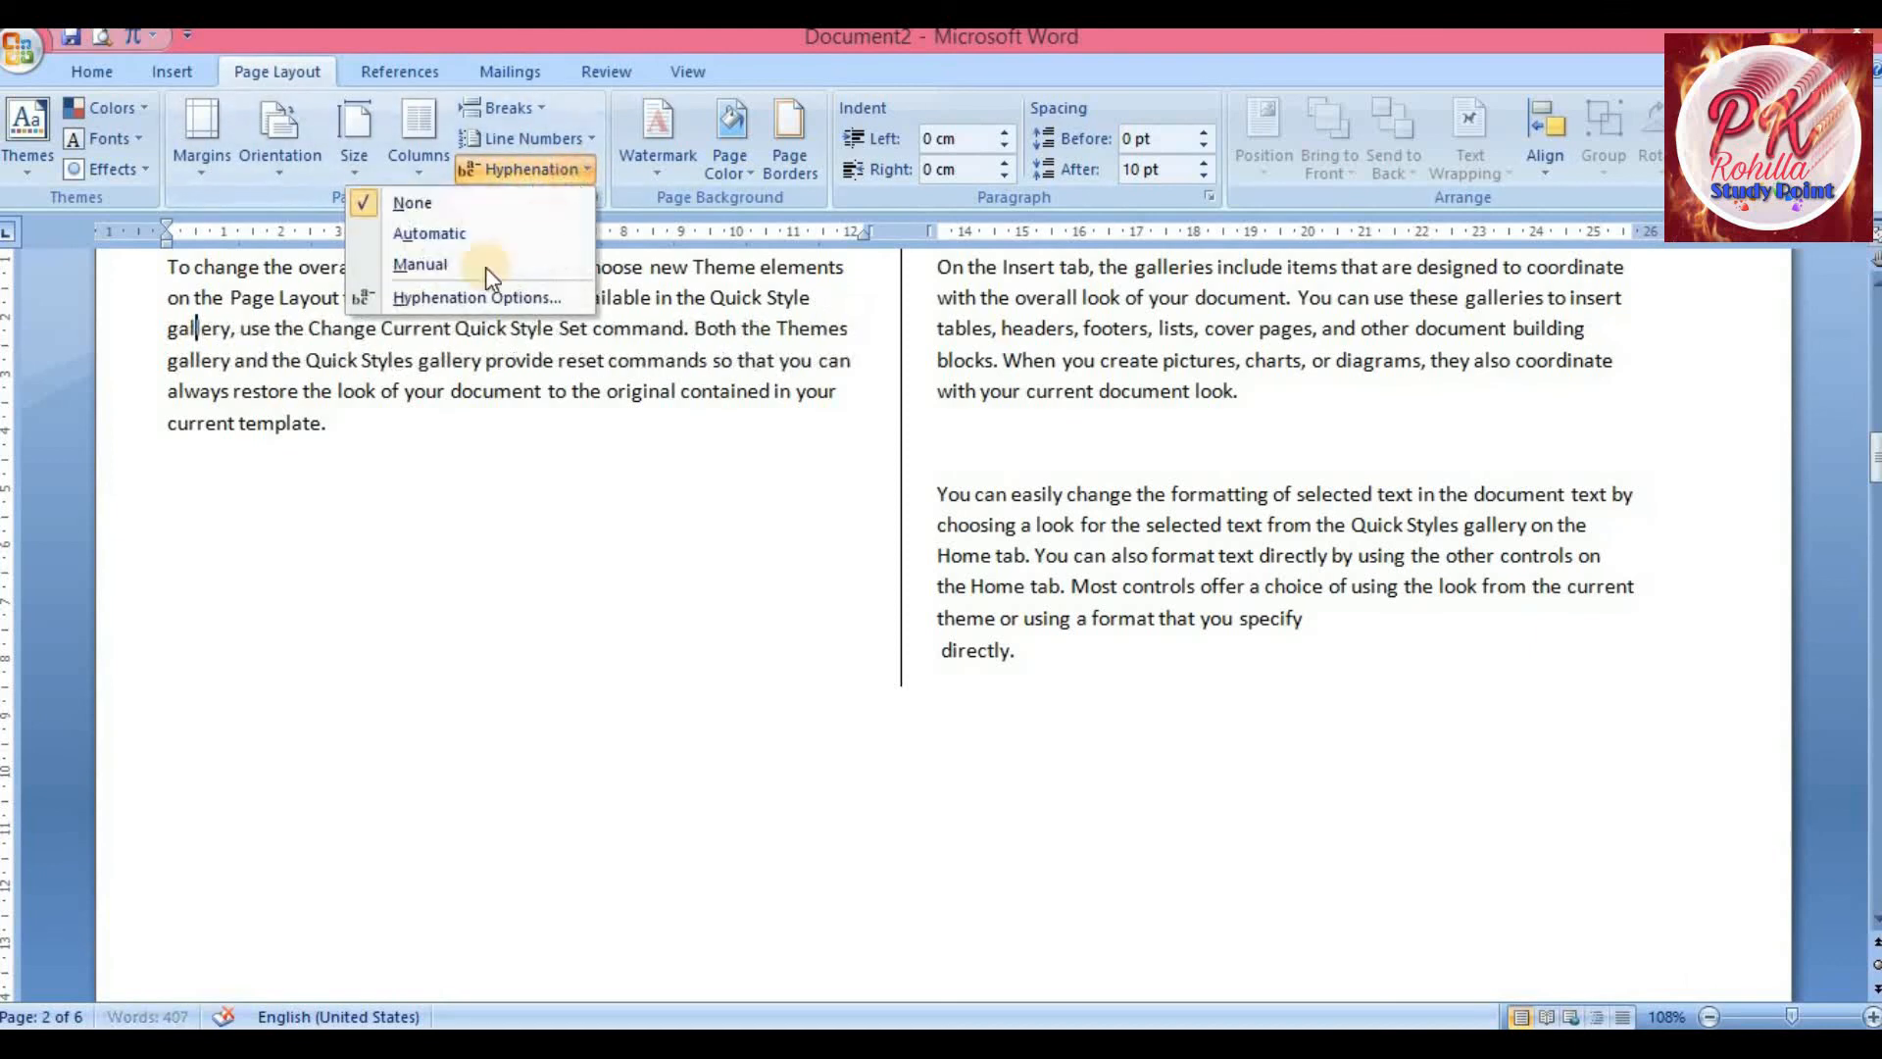
{"action": "left_click", "coordinate": [488, 269]}
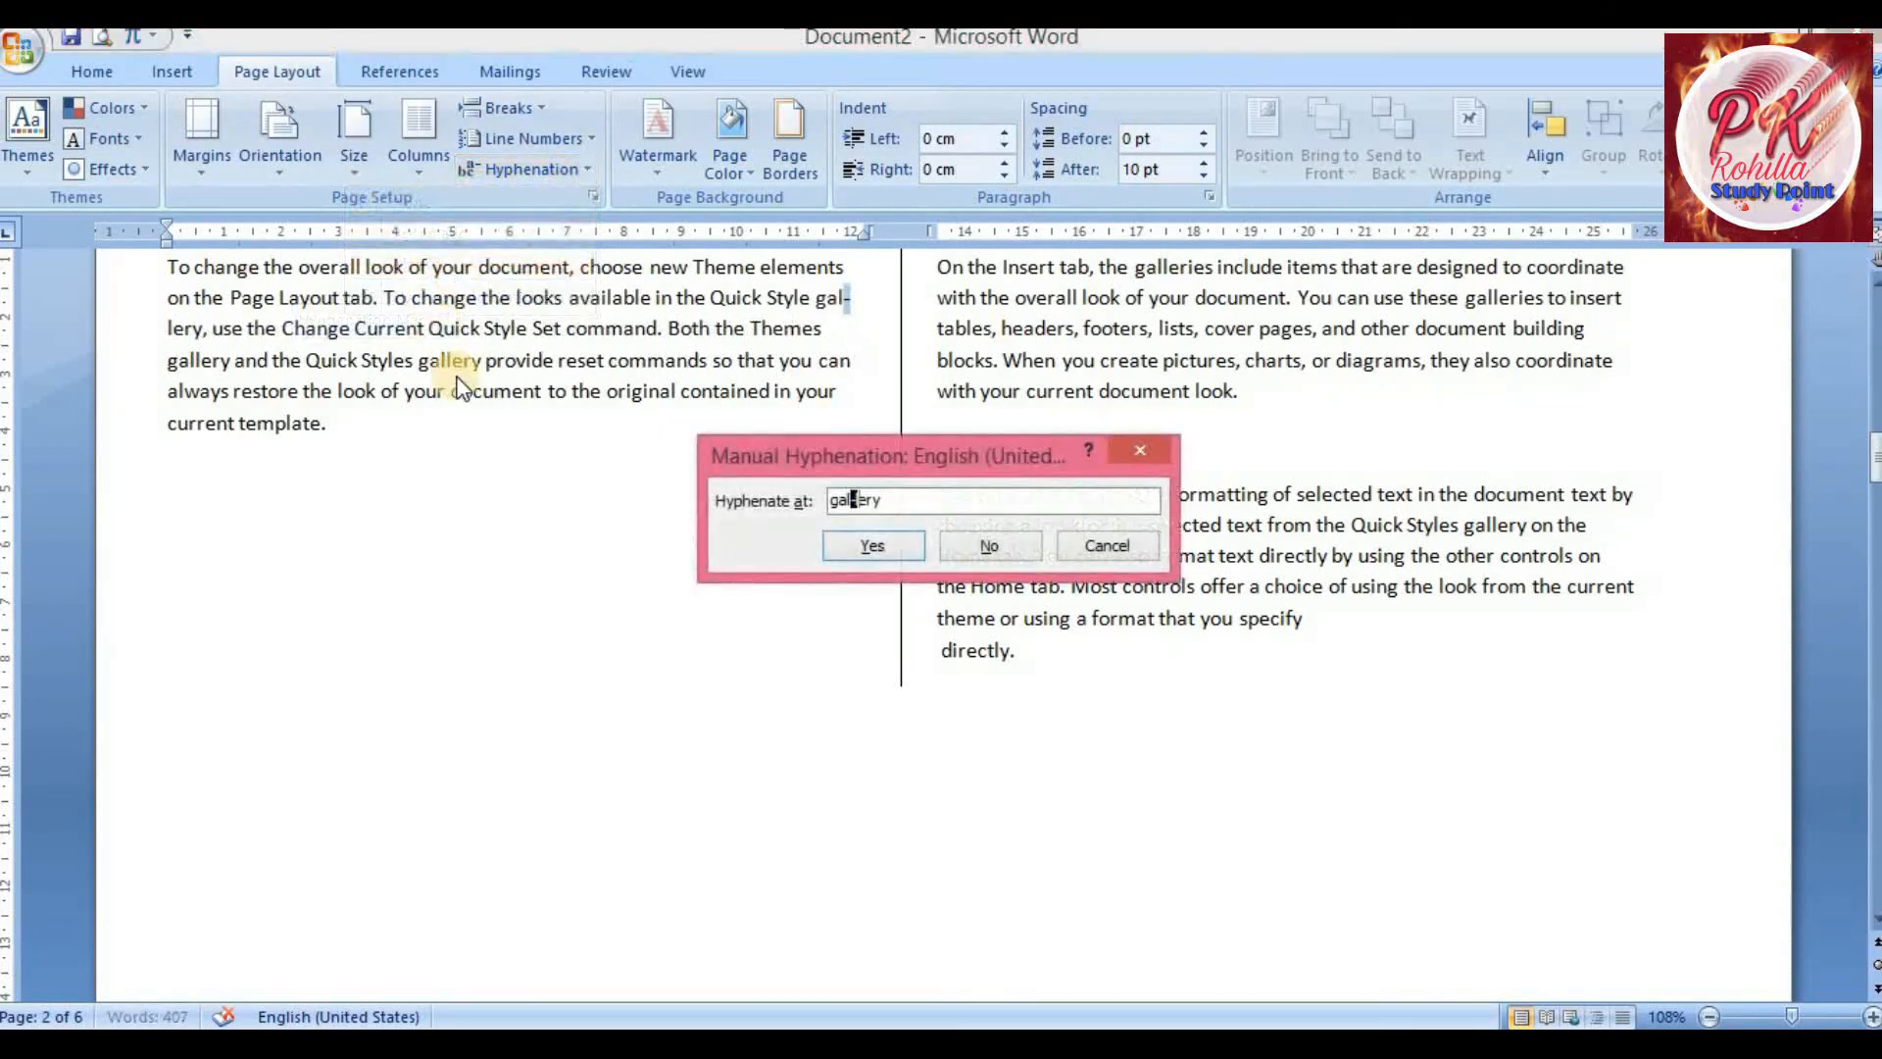
{"action": "left_click_drag", "start_coordinate": [851, 443], "coordinate": [651, 407]}
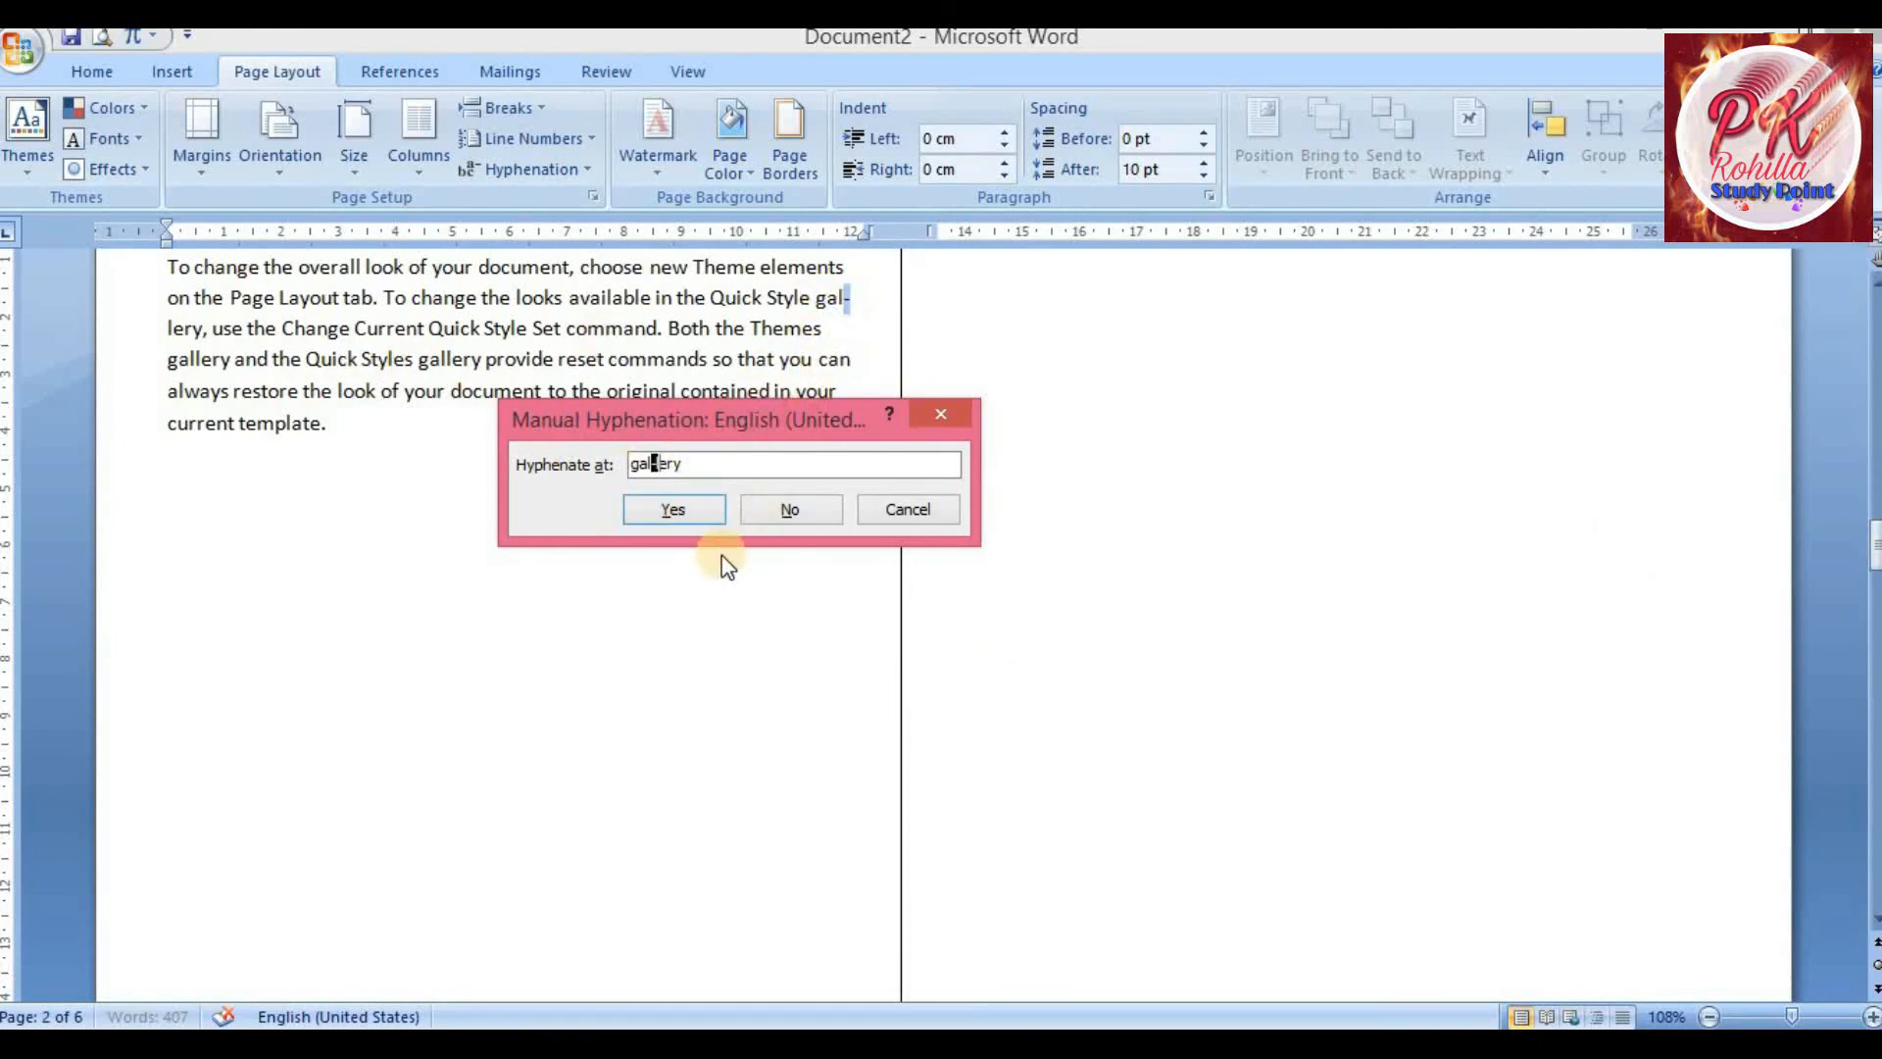
{"action": "left_click", "coordinate": [674, 509]}
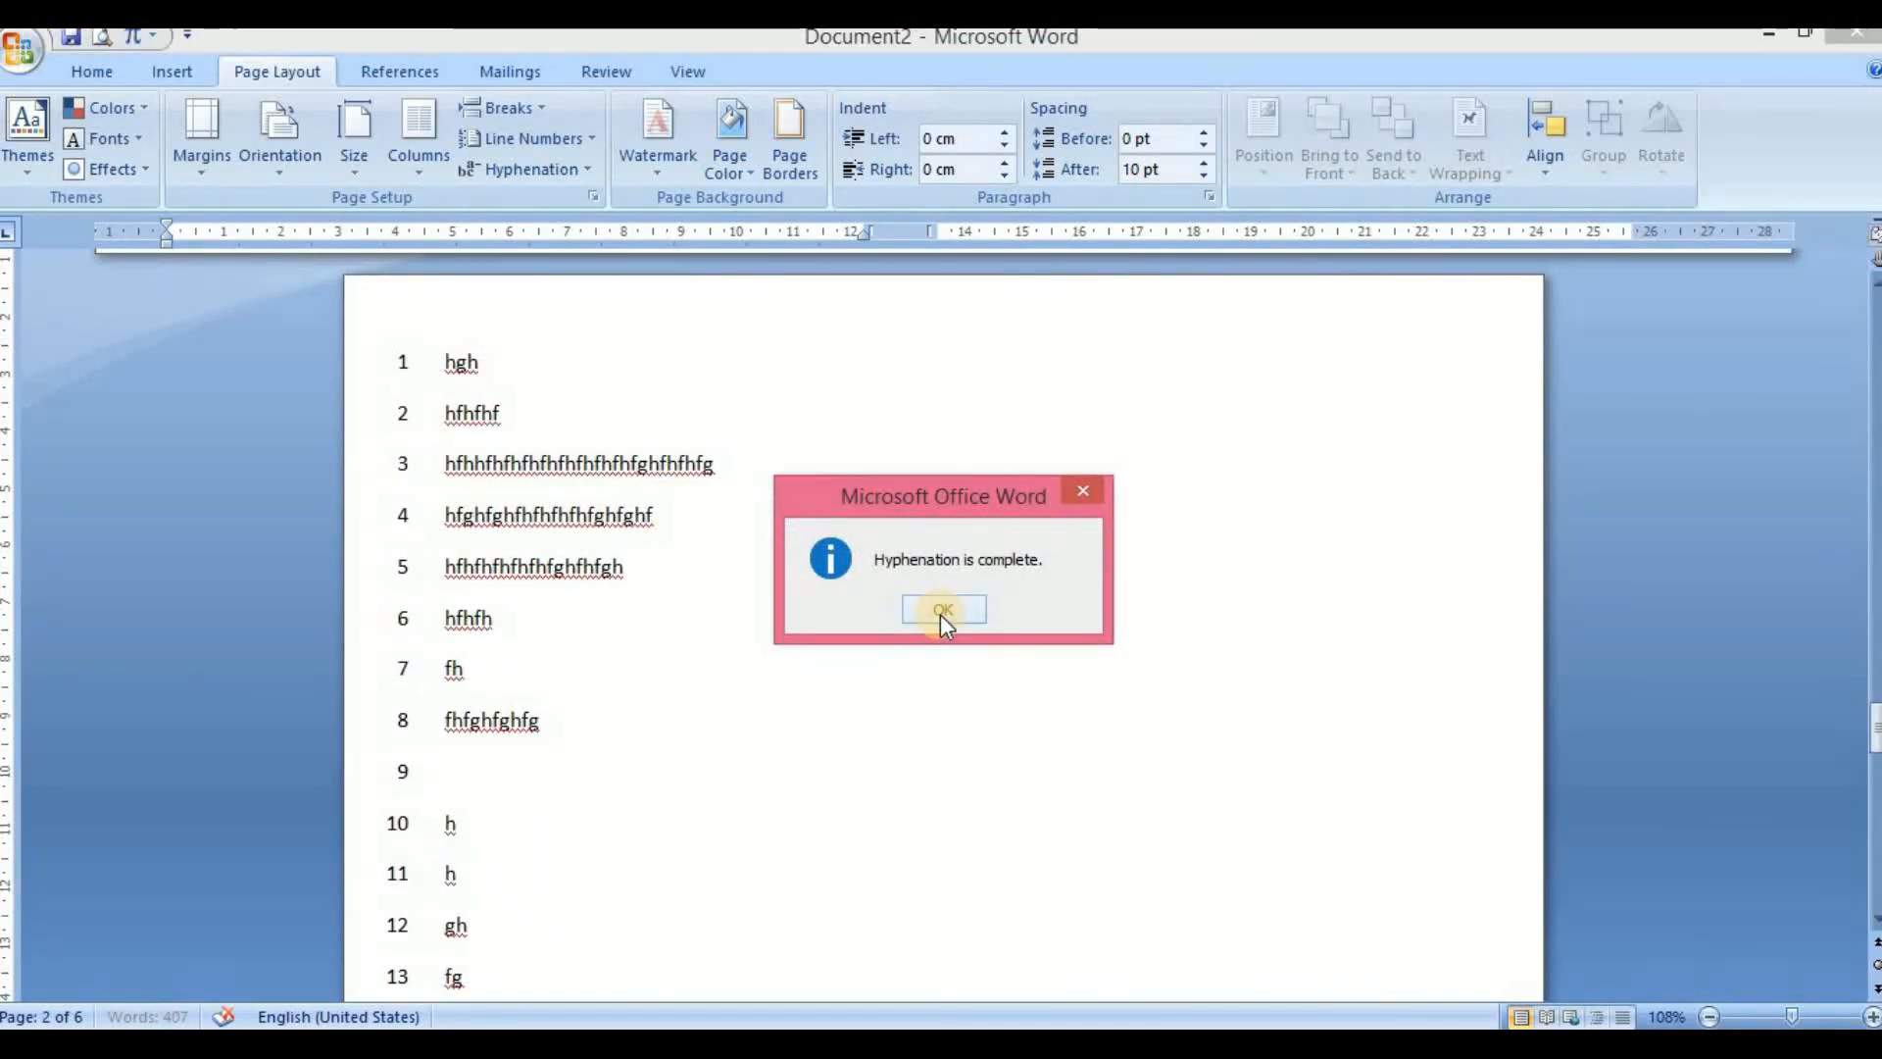
{"action": "left_click", "coordinate": [940, 614]}
Scroll through the document pages to review the hyphenation and line numbering
{"action": "scroll", "coordinate": [774, 612], "scroll_direction": "down", "scroll_amount": 7}
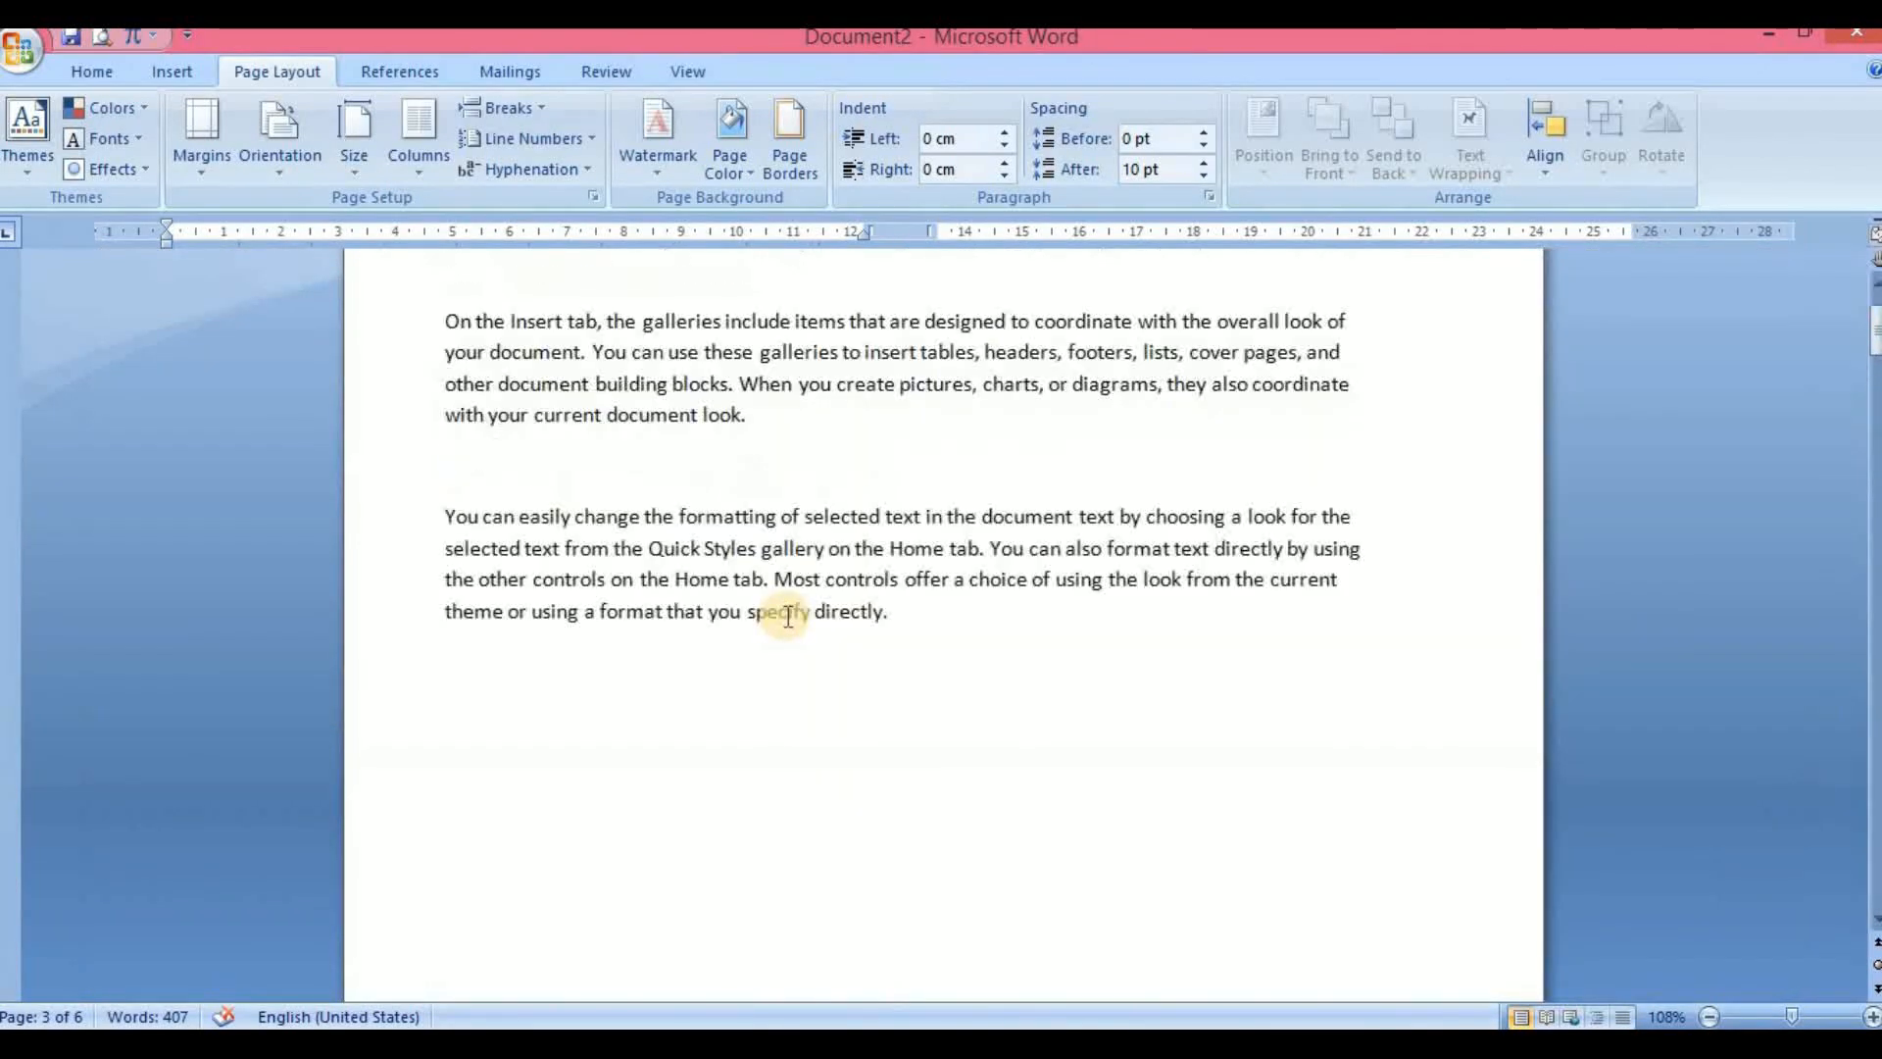
{"action": "scroll", "coordinate": [779, 620], "scroll_direction": "up", "scroll_amount": 2}
{"action": "scroll", "coordinate": [788, 615], "scroll_direction": "down", "scroll_amount": 8}
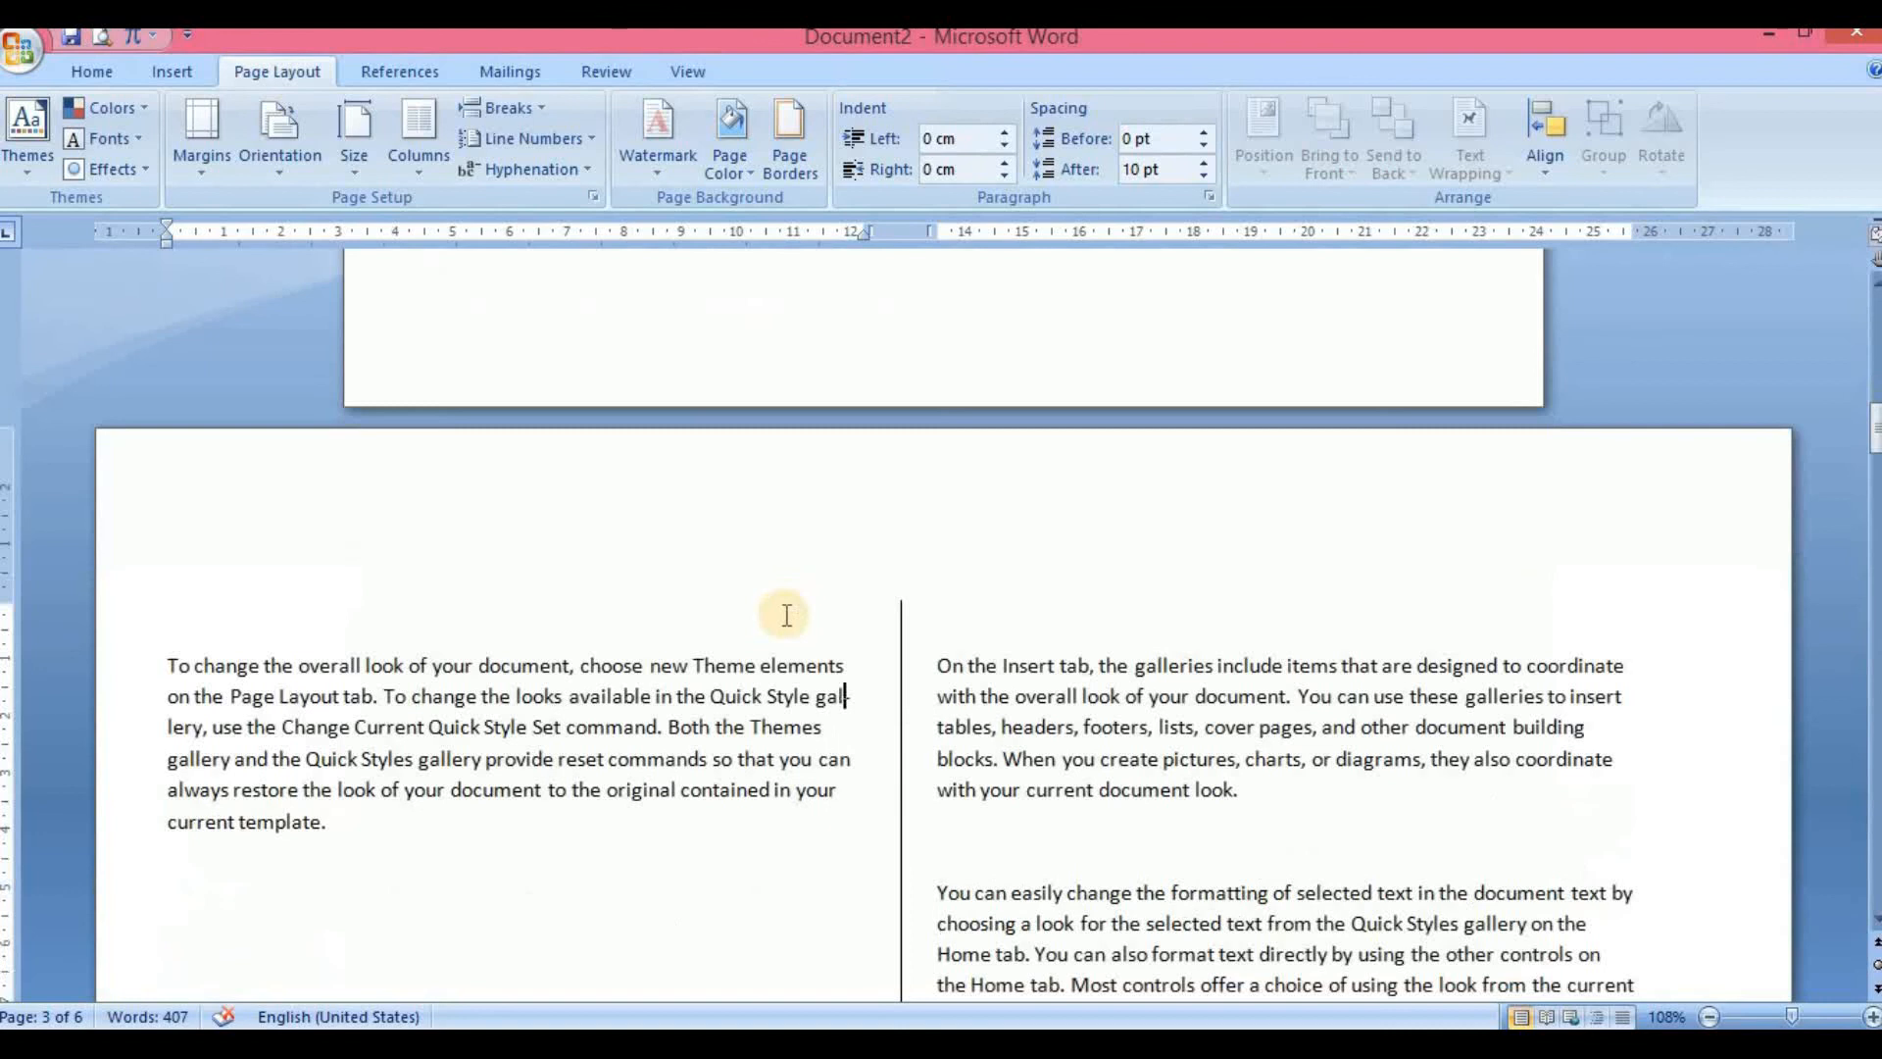
{"action": "scroll", "coordinate": [786, 614], "scroll_direction": "down", "scroll_amount": 6}
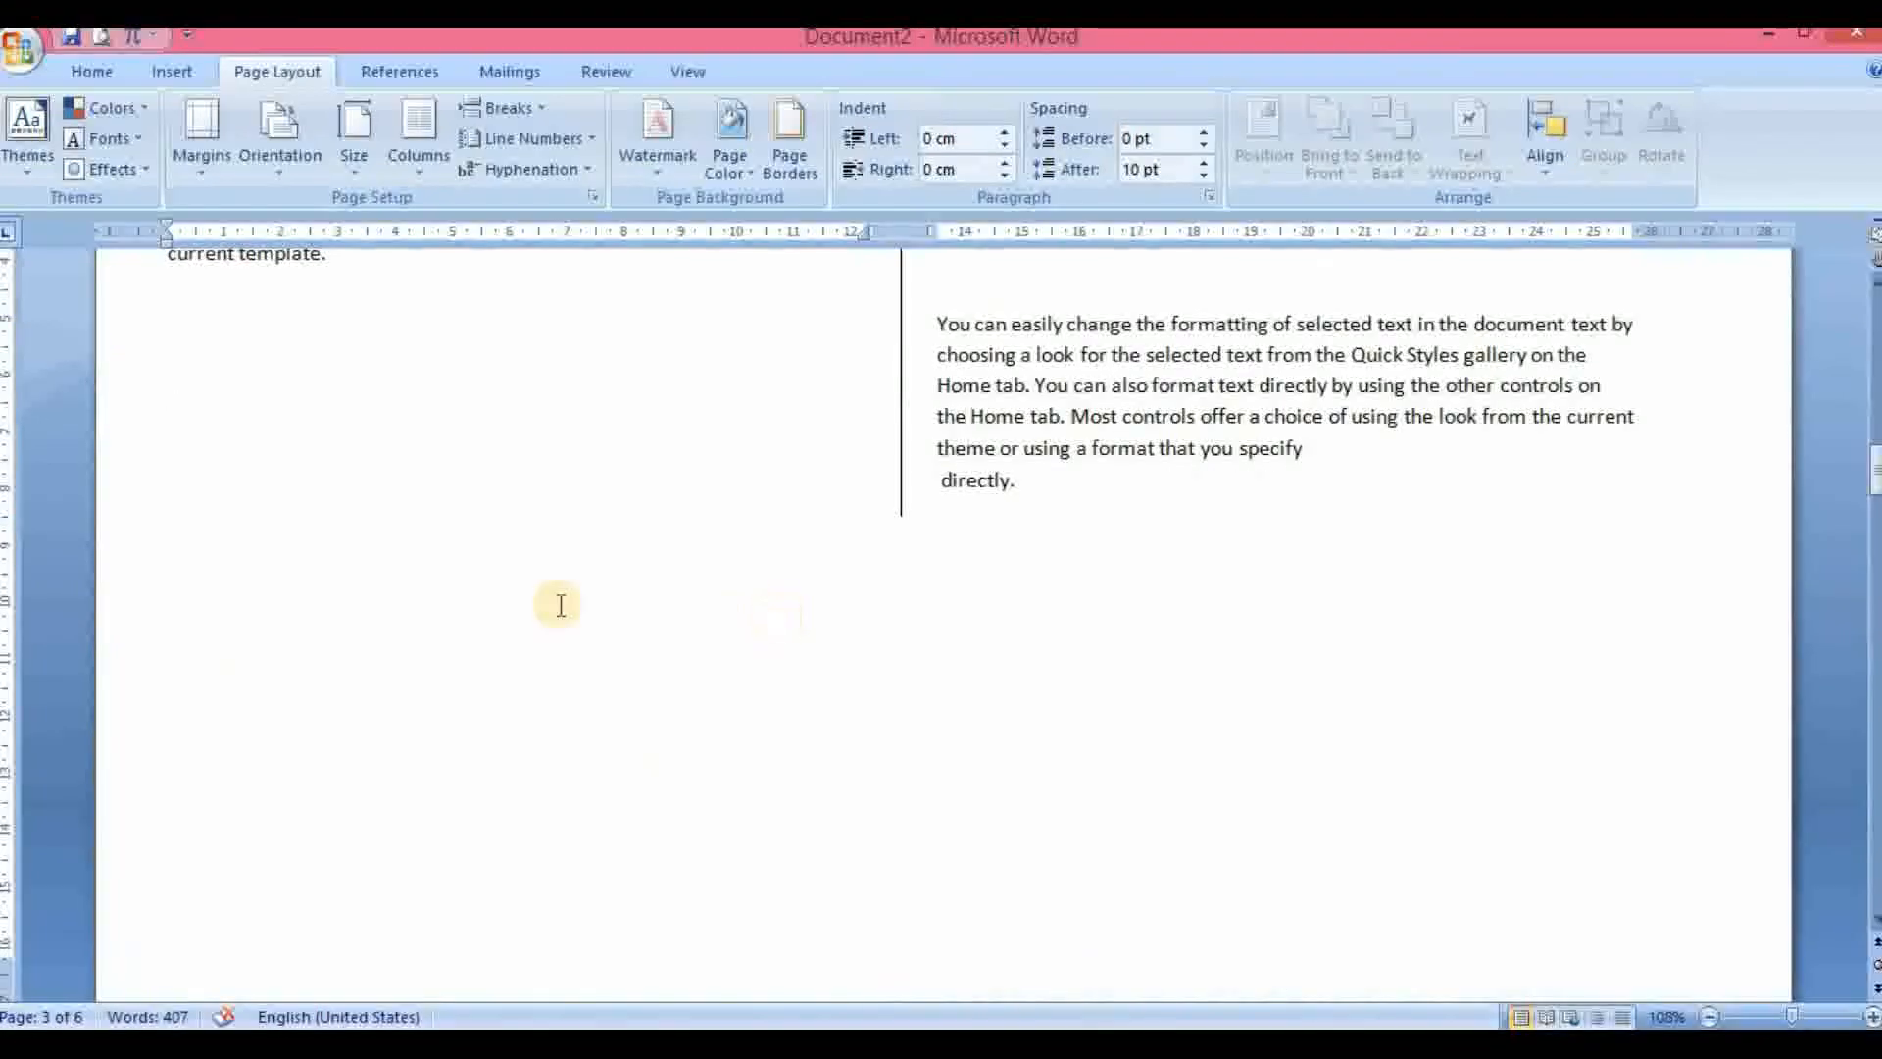
{"action": "scroll", "coordinate": [547, 601], "scroll_direction": "up", "scroll_amount": 8}
{"action": "scroll", "coordinate": [496, 563], "scroll_direction": "down", "scroll_amount": 10}
{"action": "scroll", "coordinate": [497, 566], "scroll_direction": "down", "scroll_amount": 20}
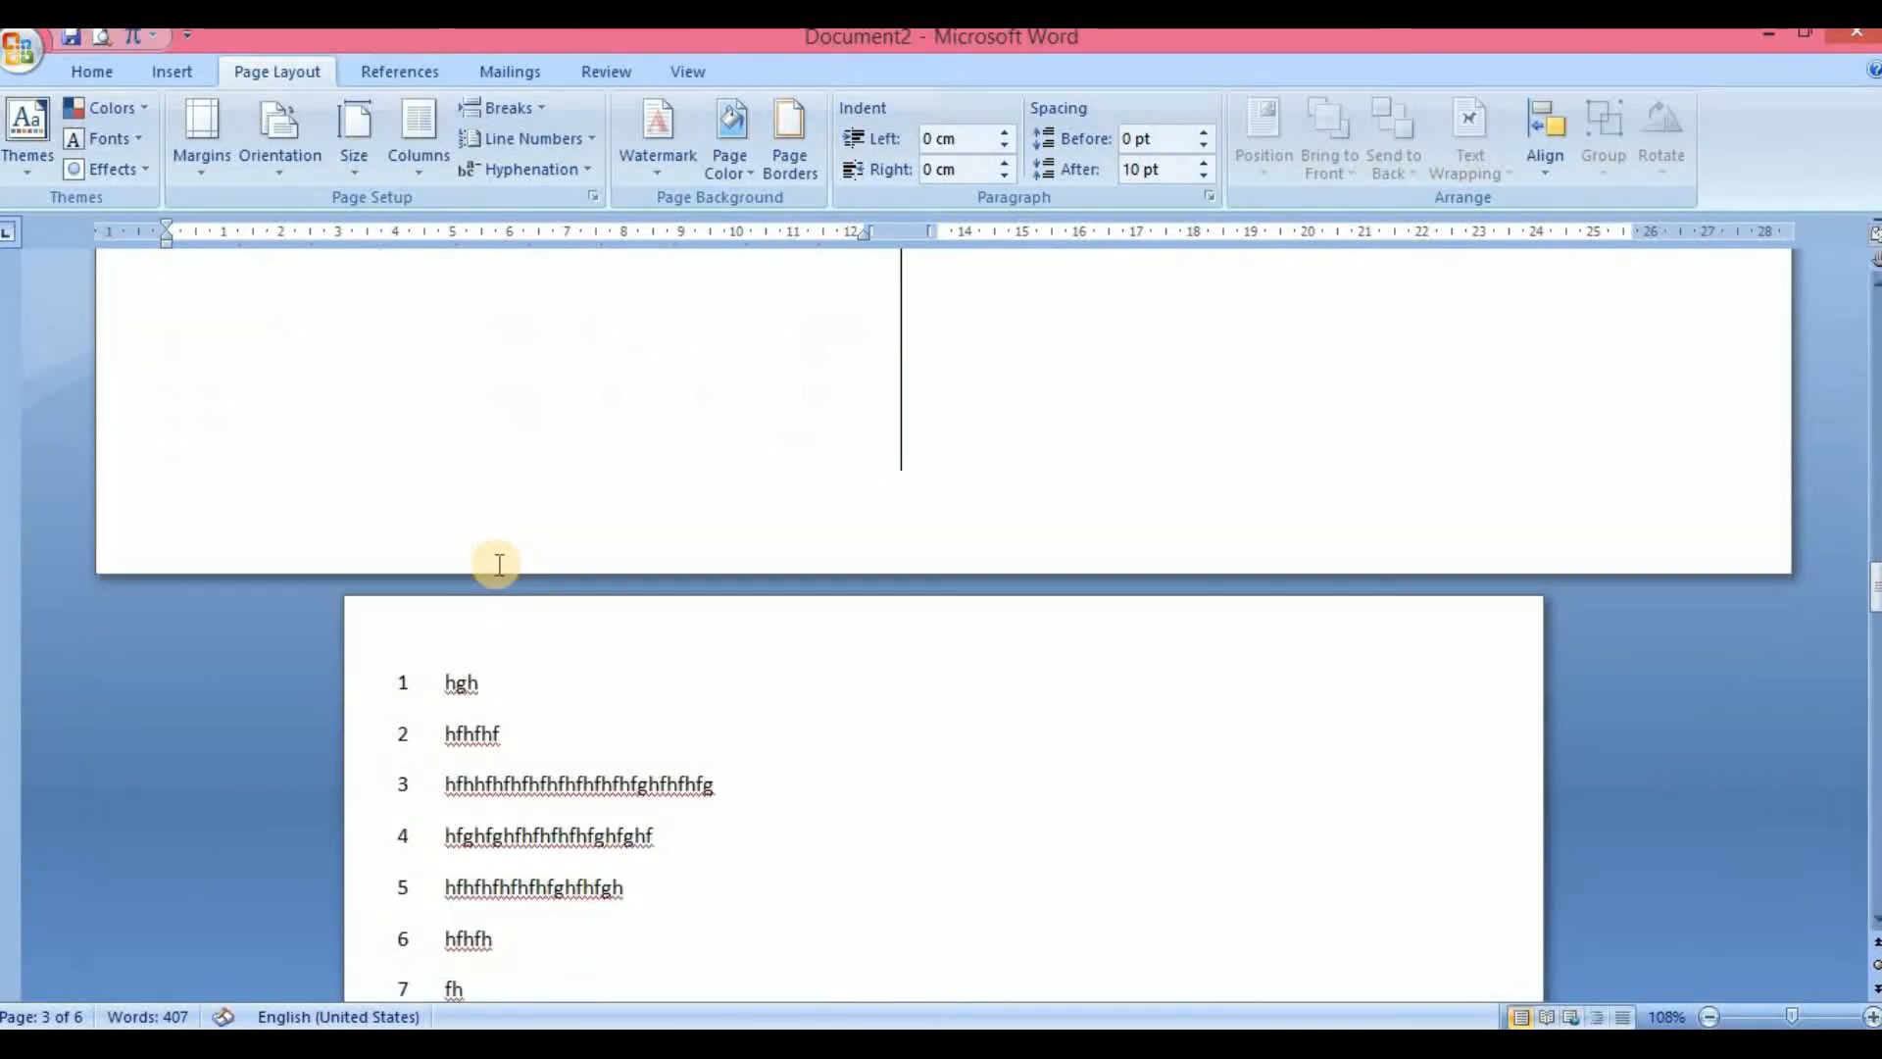
{"action": "scroll", "coordinate": [495, 563], "scroll_direction": "down", "scroll_amount": 15}
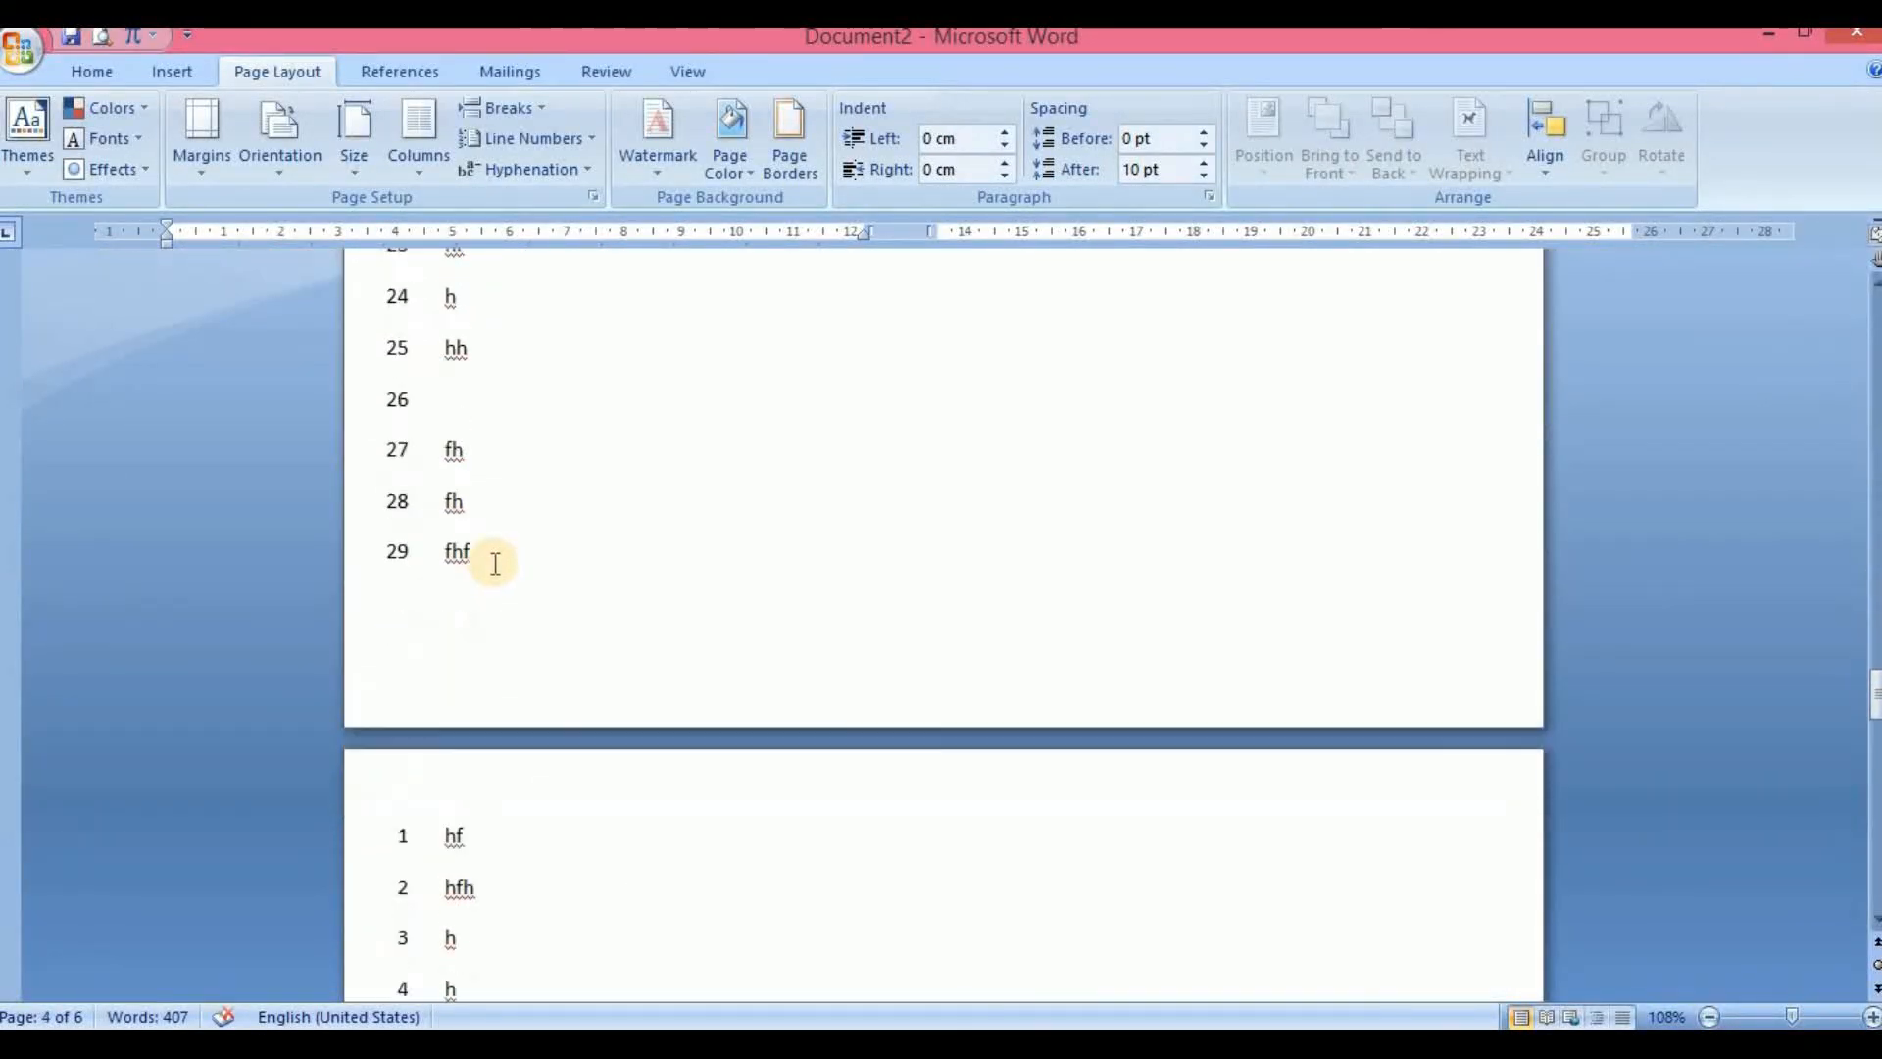
{"action": "scroll", "coordinate": [495, 563], "scroll_direction": "down", "scroll_amount": 10}
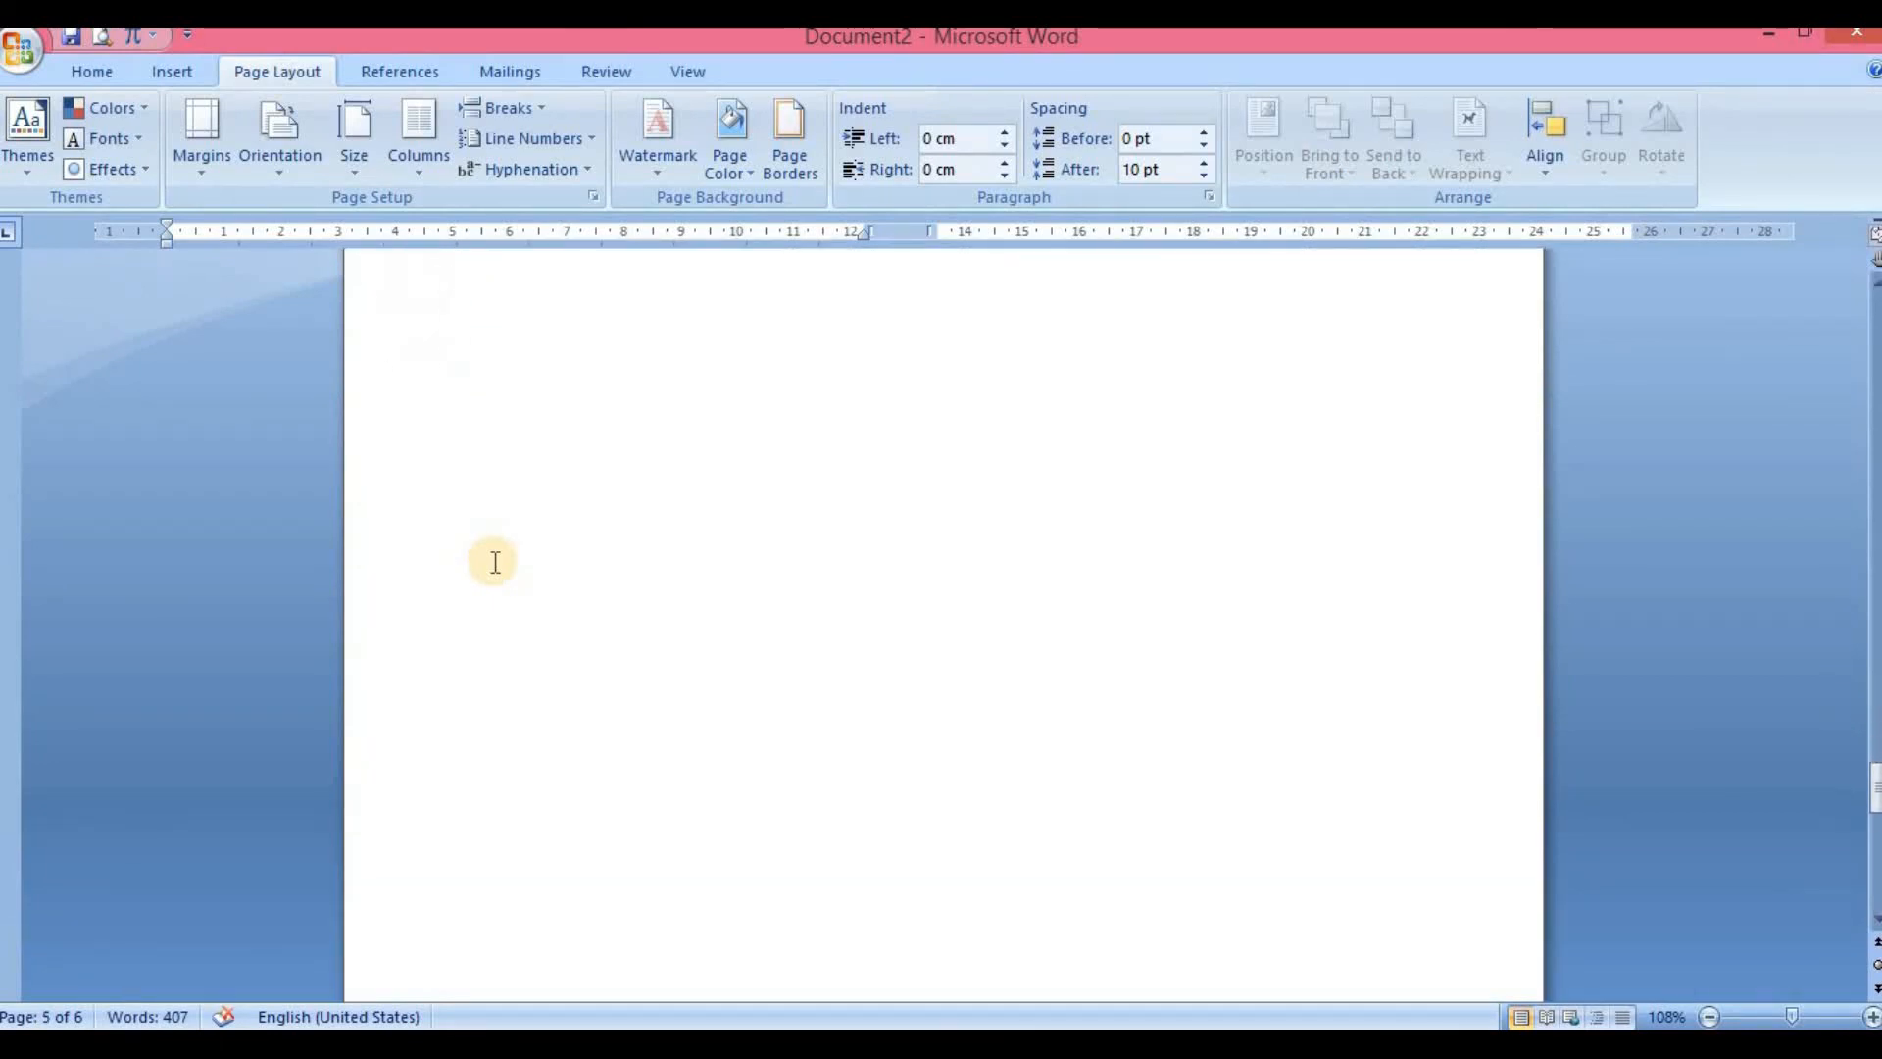